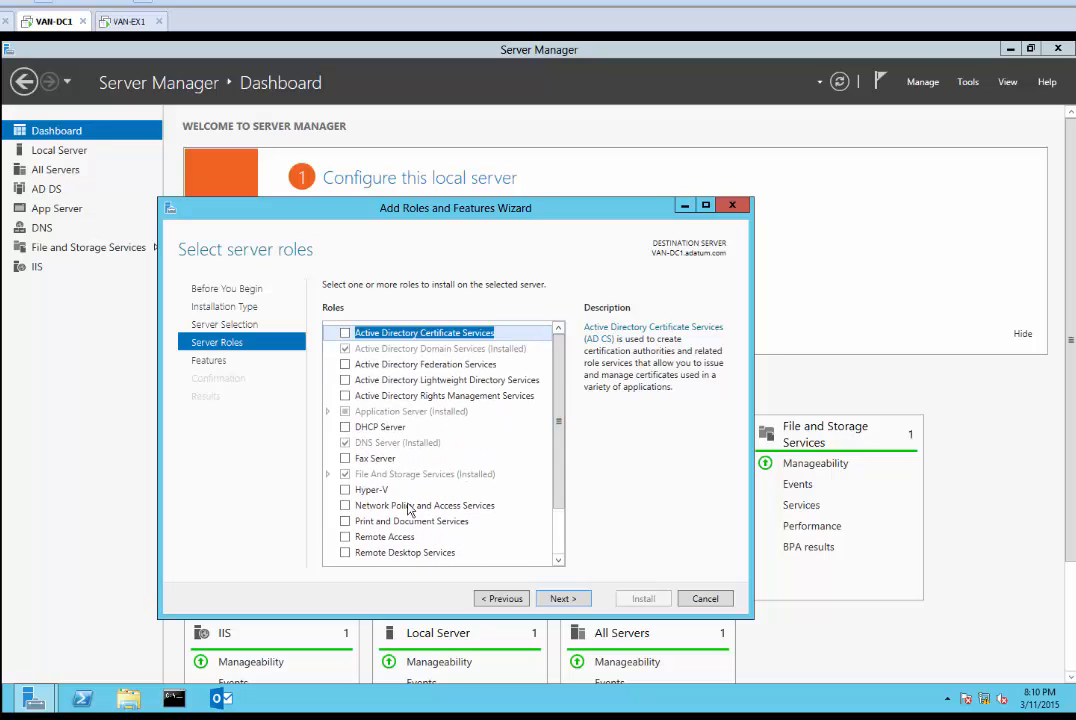
Select the Active Directory Certificate Services role with its management tools and continue to Features
left_click(345, 336)
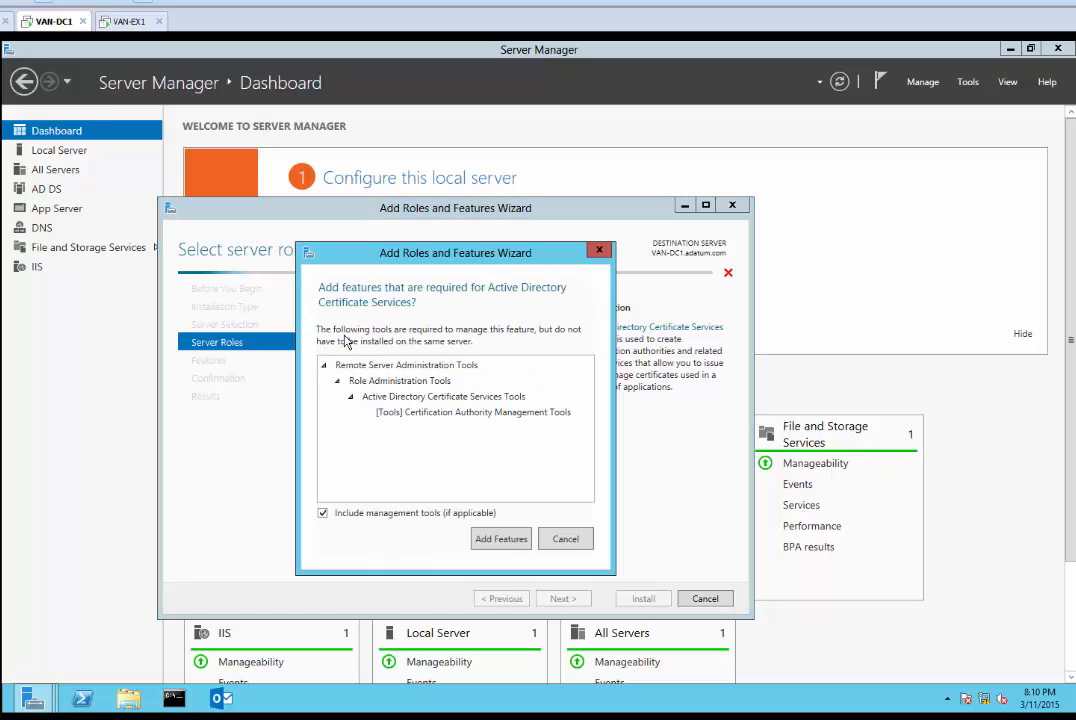
left_click(504, 540)
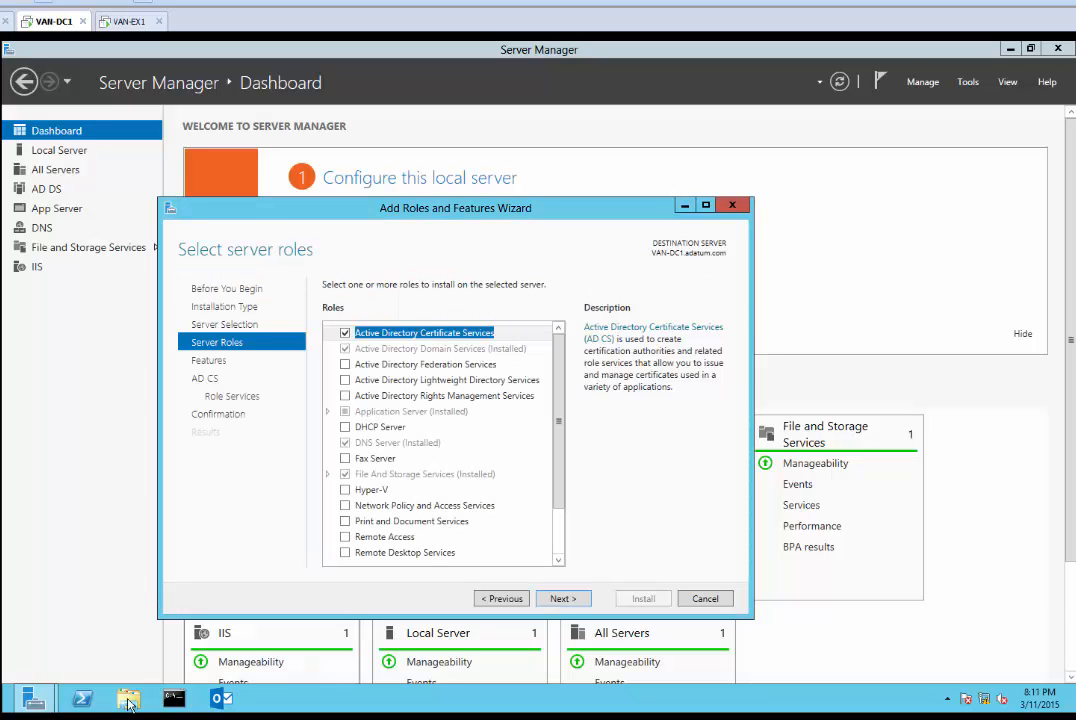
left_click(848, 655)
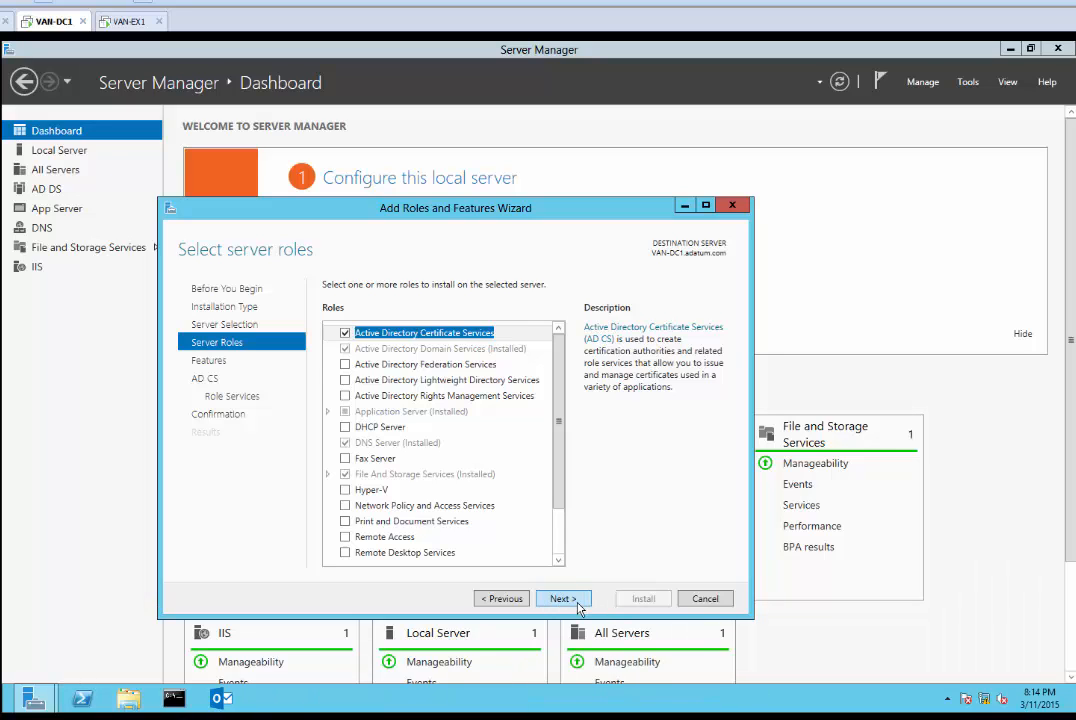
left_click(576, 601)
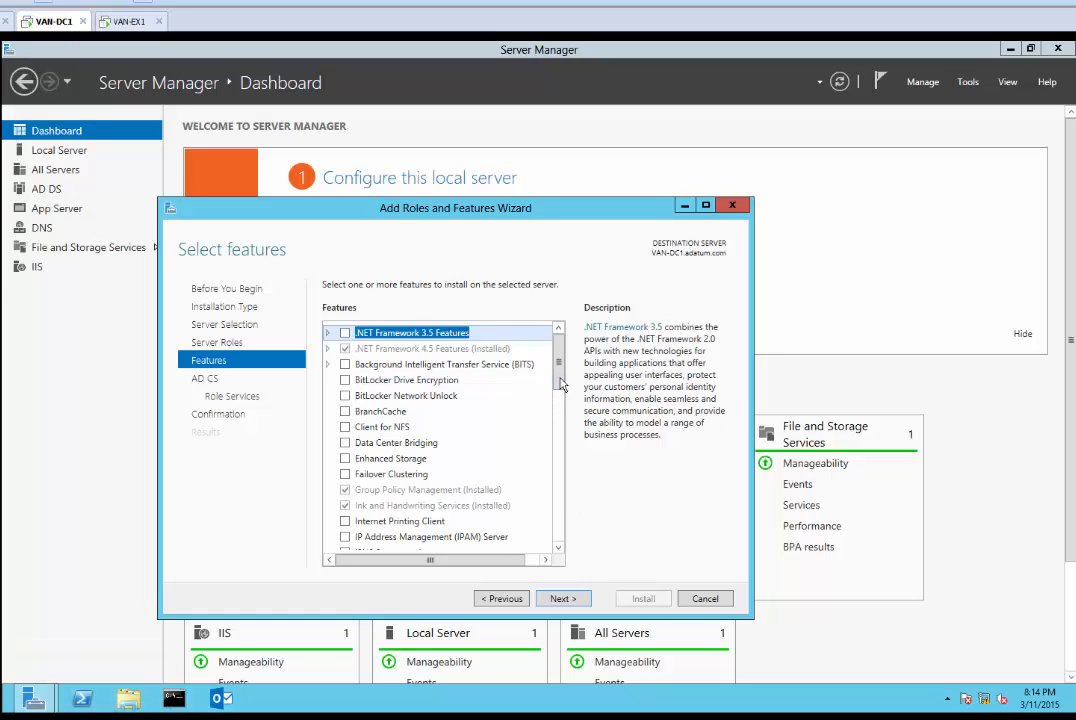
left_click_drag(560, 368, 550, 340)
Go back and also tick AD Federation Services and AD LDS with its required tools
left_click(499, 599)
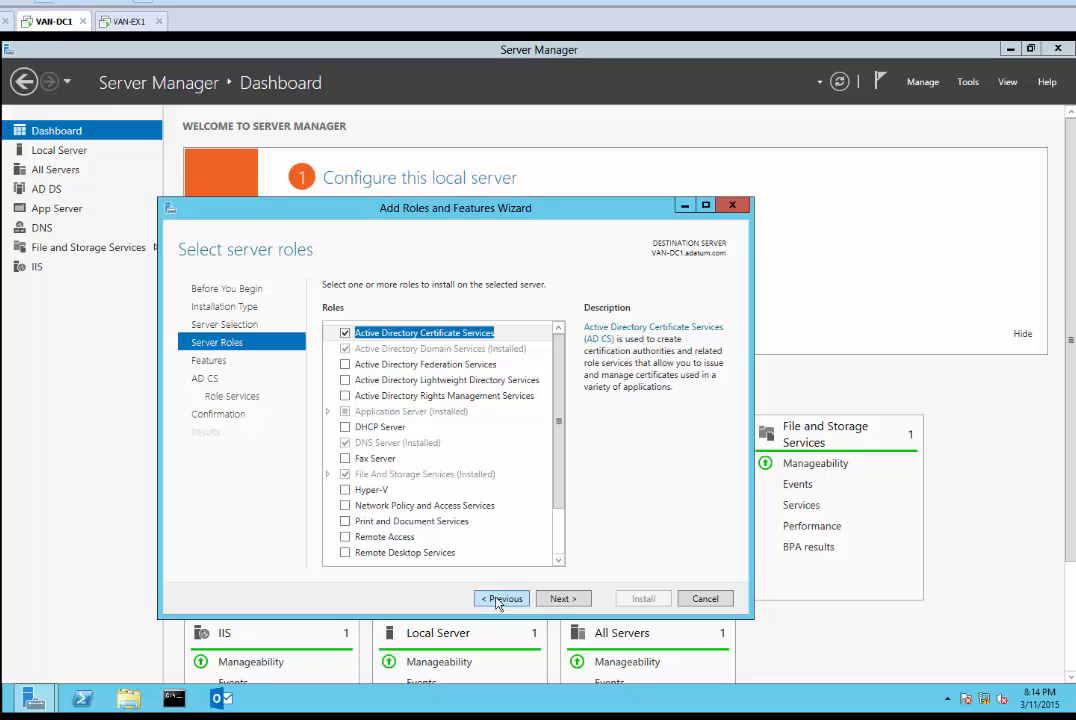
left_click(345, 365)
left_click(346, 380)
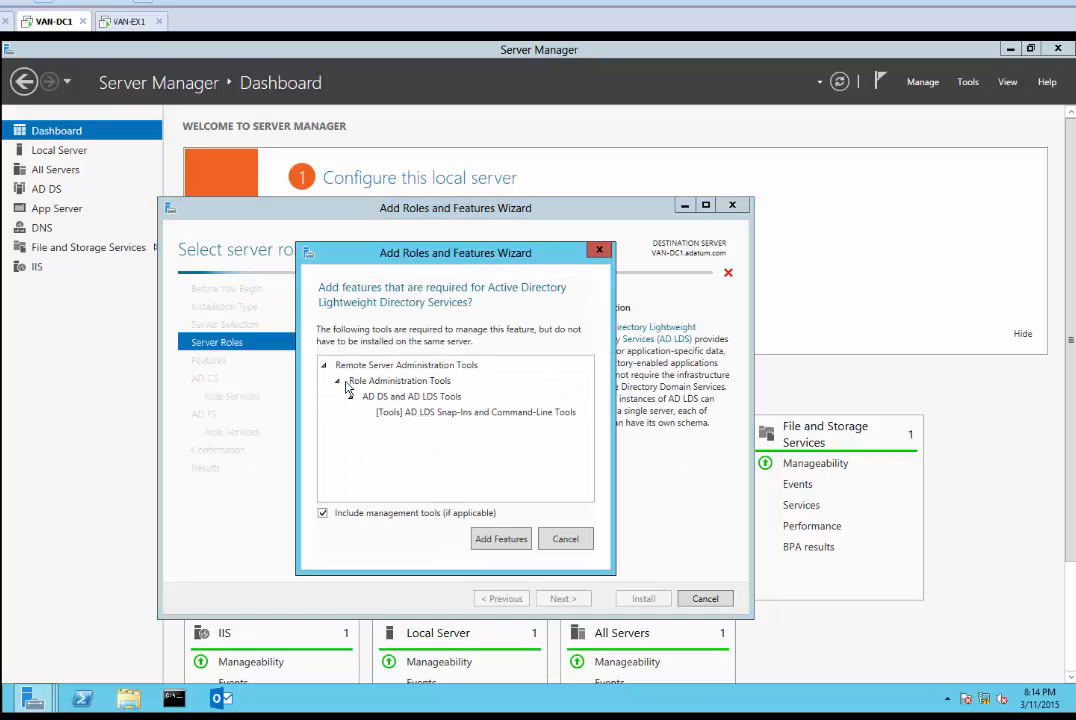
left_click(489, 541)
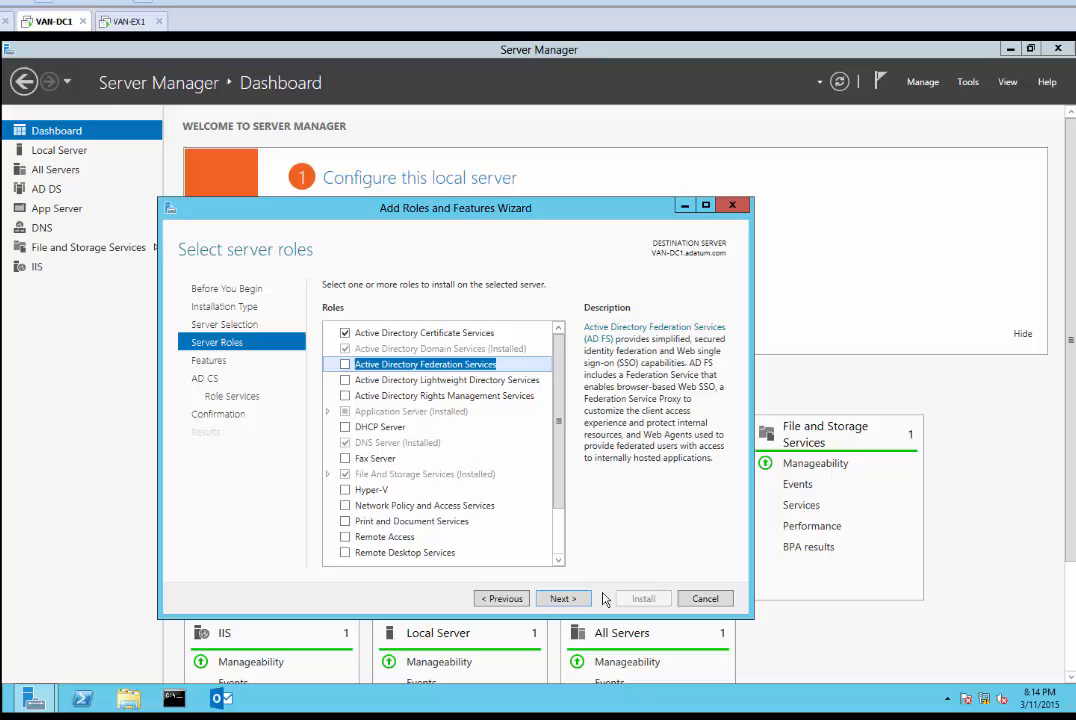
left_click(565, 599)
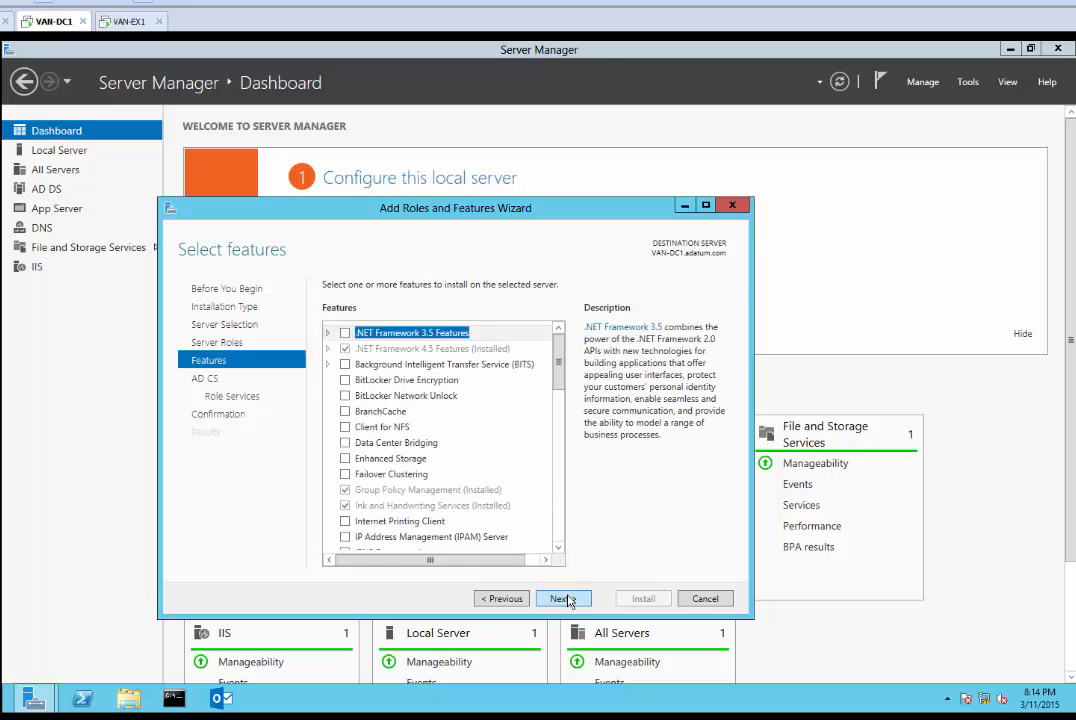
left_click(566, 599)
Add Certificate Enrollment Web Service and Certification Authority Web Enrollment with their required features
left_click(566, 599)
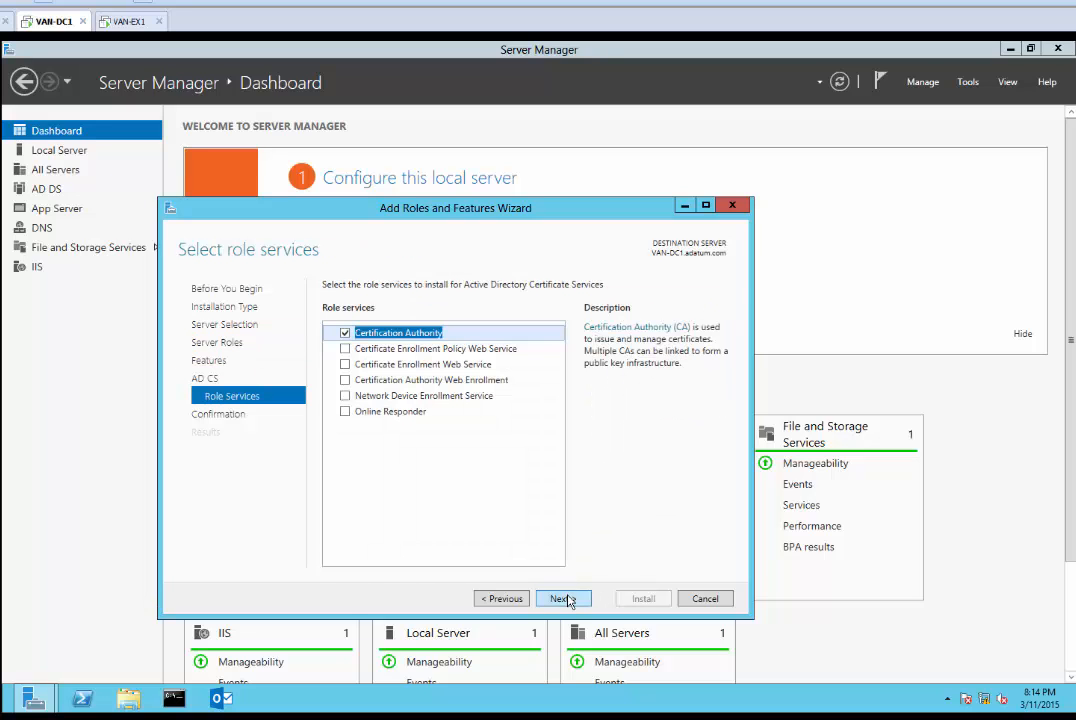
left_click(345, 364)
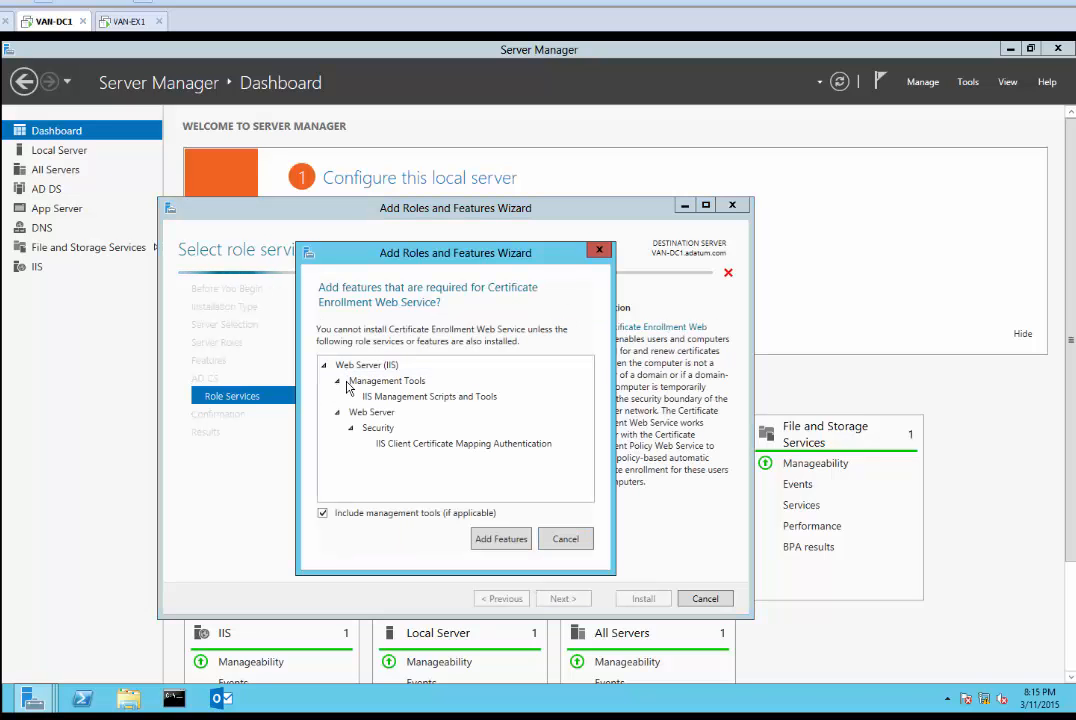
left_click(507, 538)
left_click(346, 385)
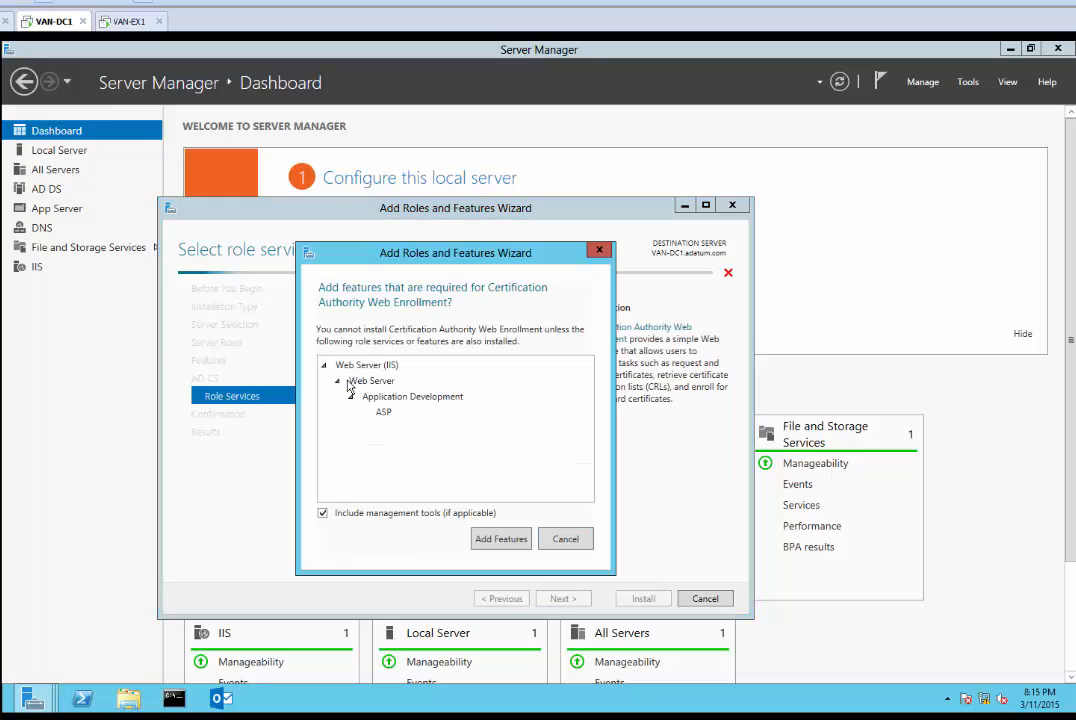
left_click(495, 539)
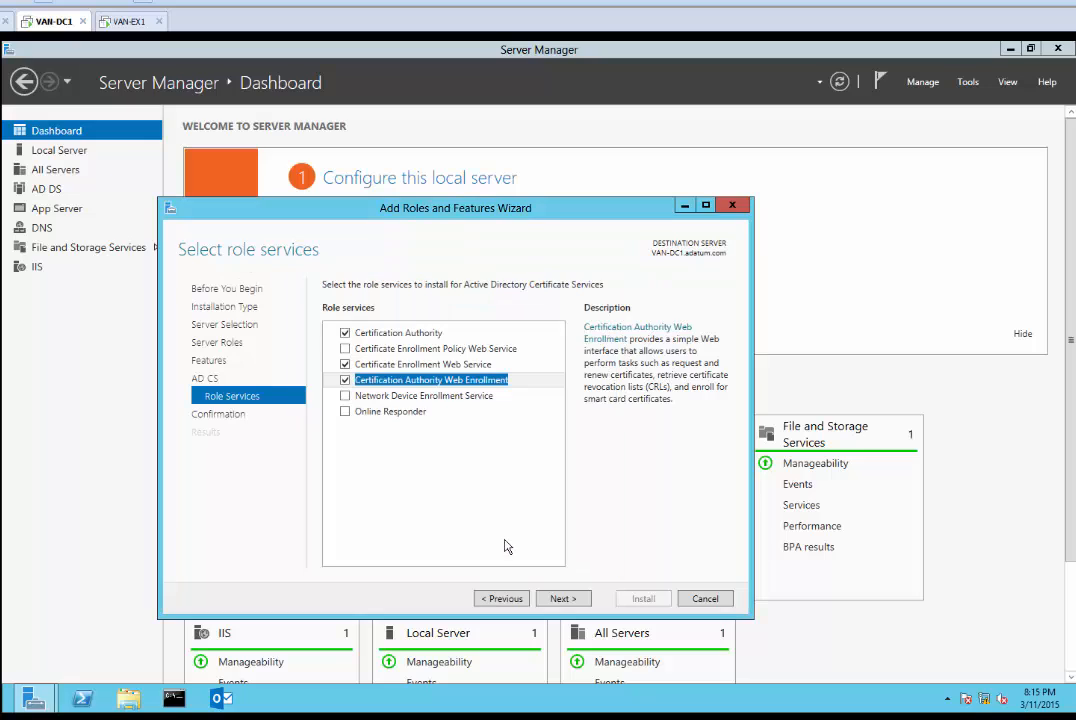
On the confirmation page, allow the server to restart automatically
left_click(566, 598)
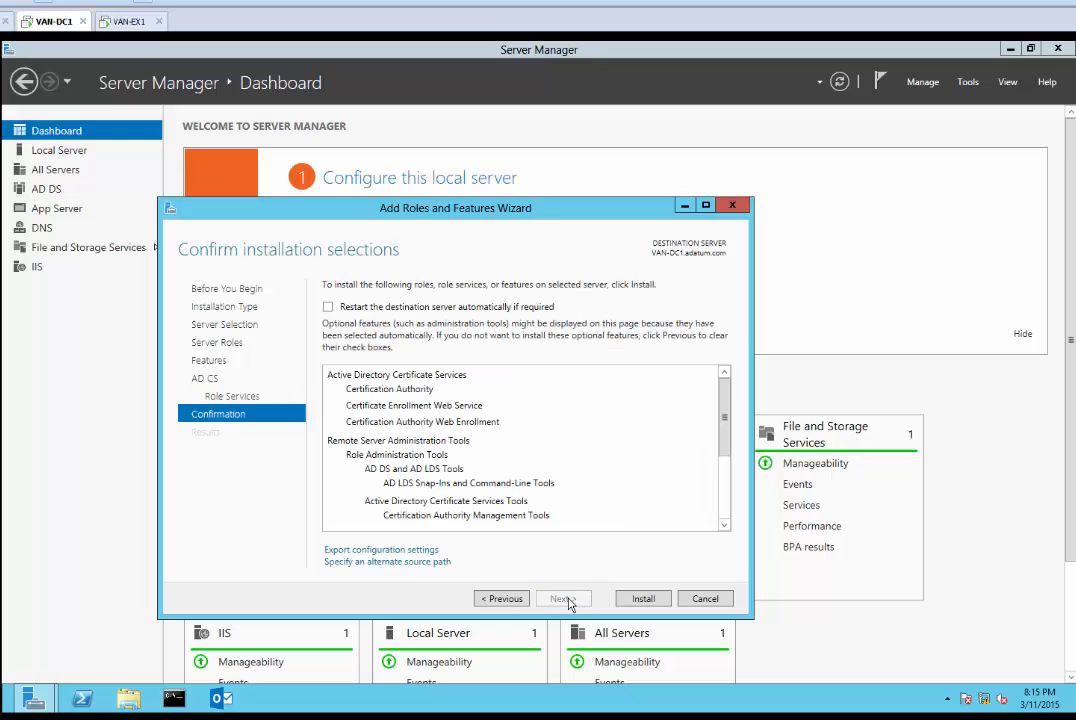
left_click(84, 718)
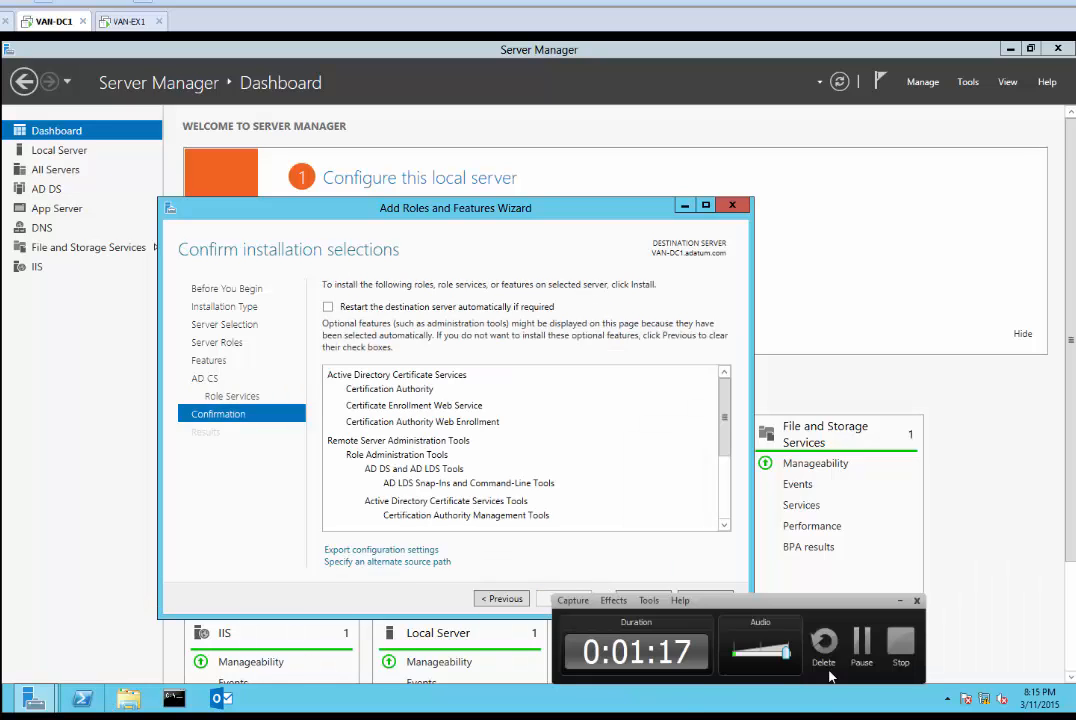
left_click(862, 643)
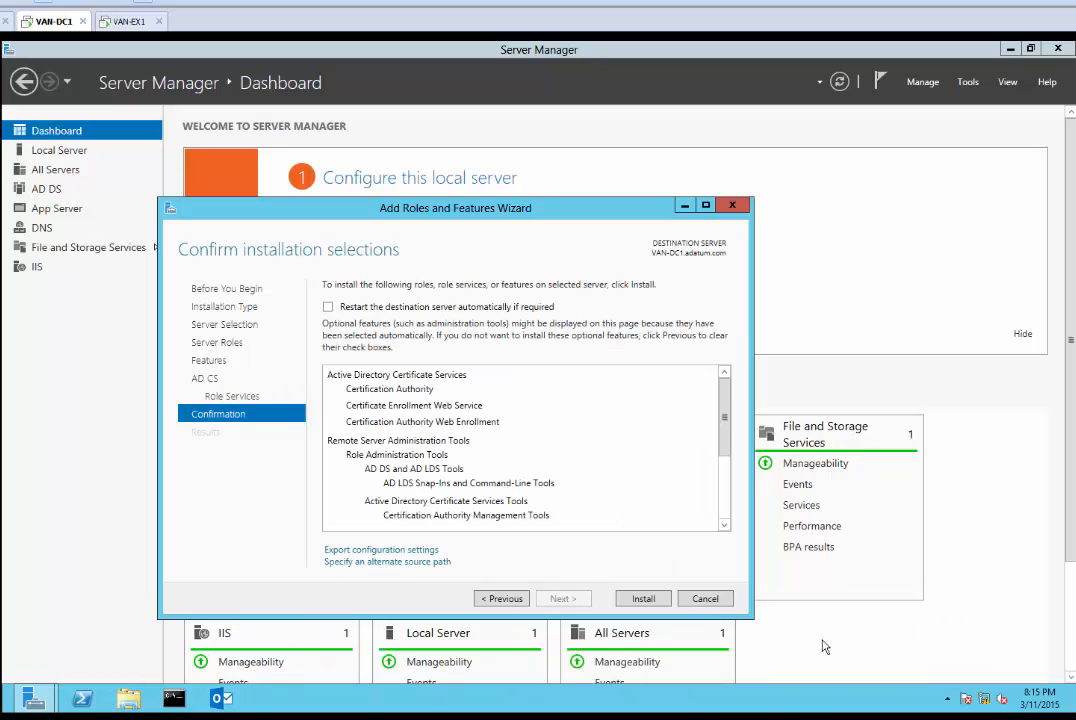
left_click(329, 308)
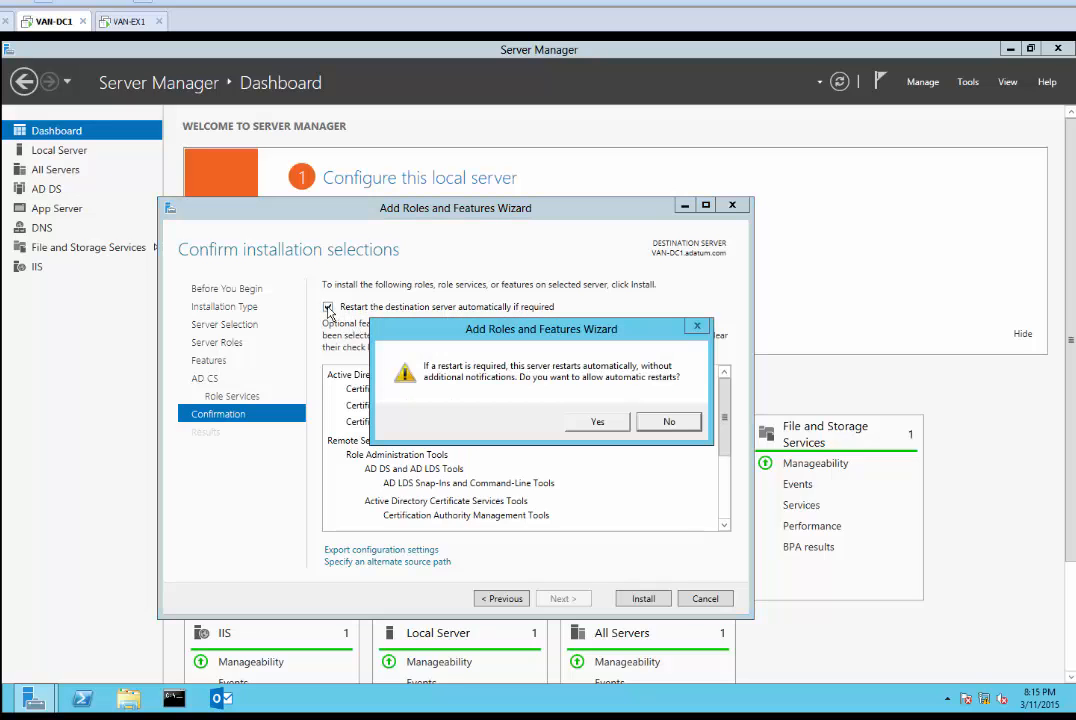
left_click(596, 422)
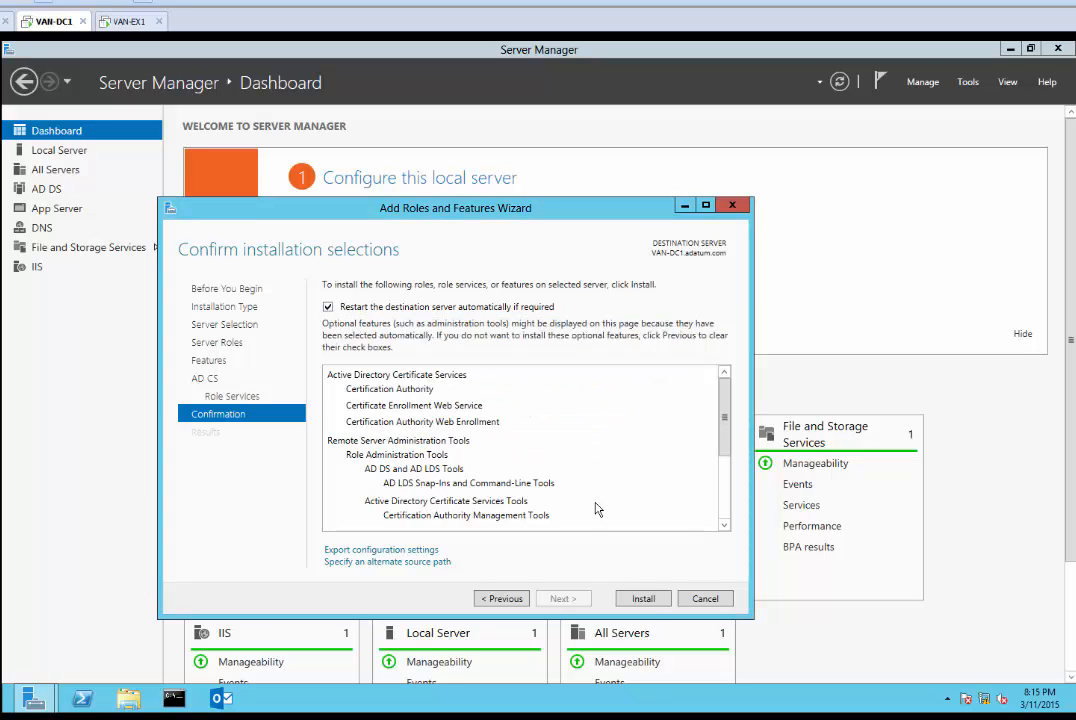
Install the selected certificate roles on VAN-DC1 and close the wizard after success
left_click(643, 599)
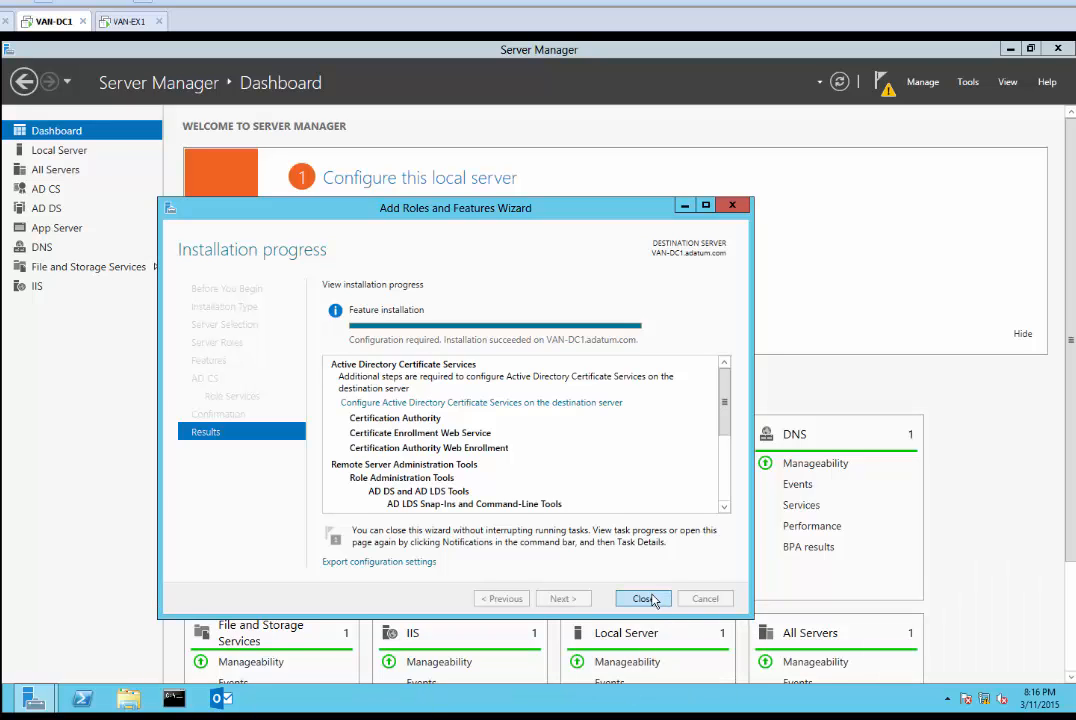
left_click(645, 598)
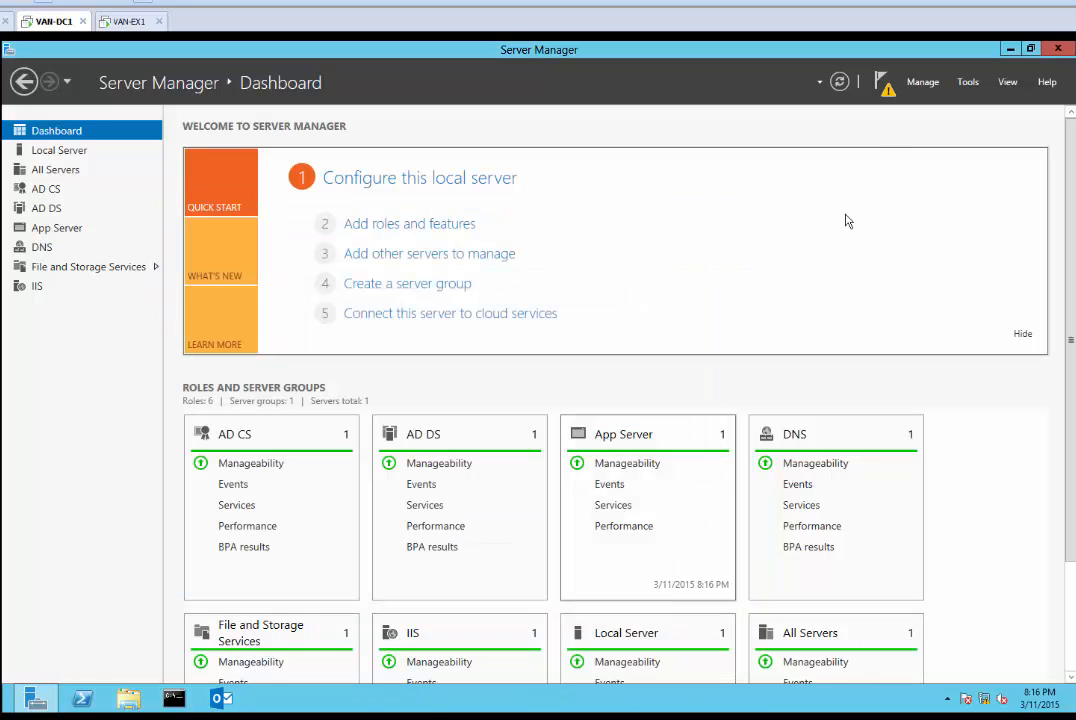
Launch AD CS post-deployment configuration from the notifications, accepting the administrator credentials
left_click(882, 86)
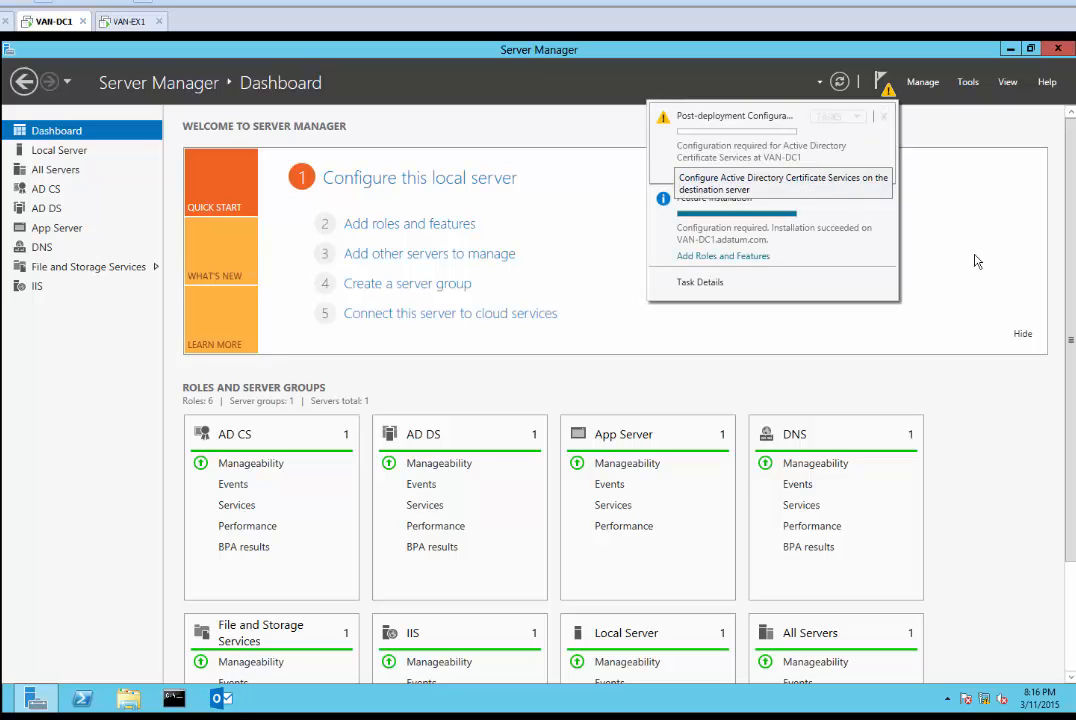
left_click(831, 176)
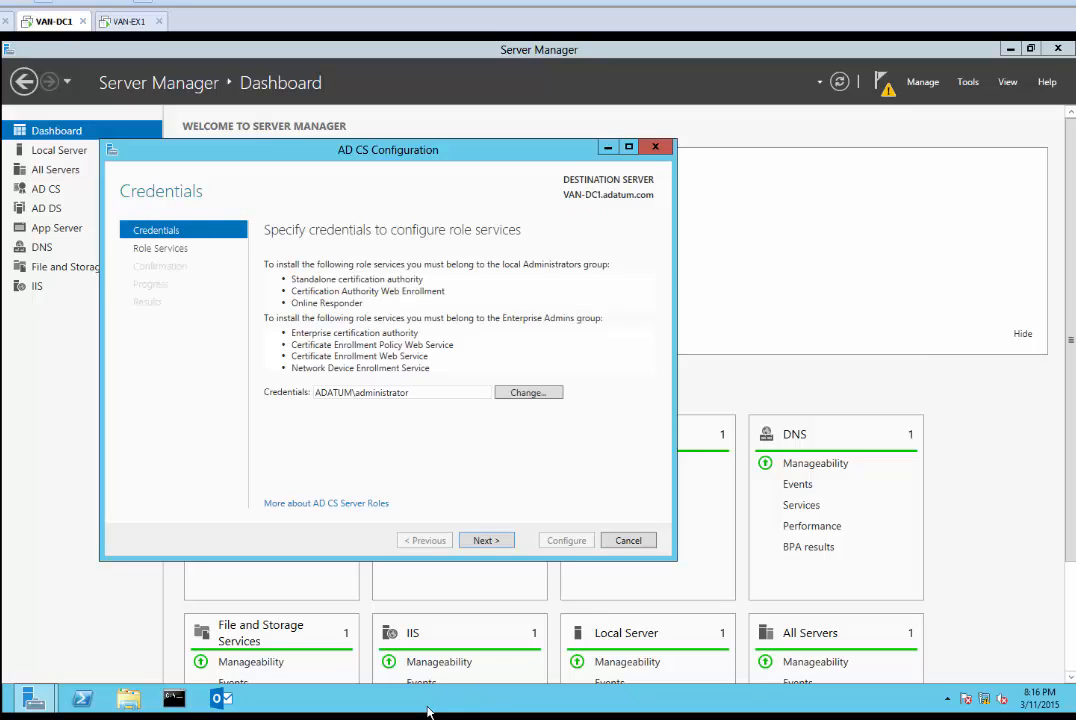
left_click(492, 541)
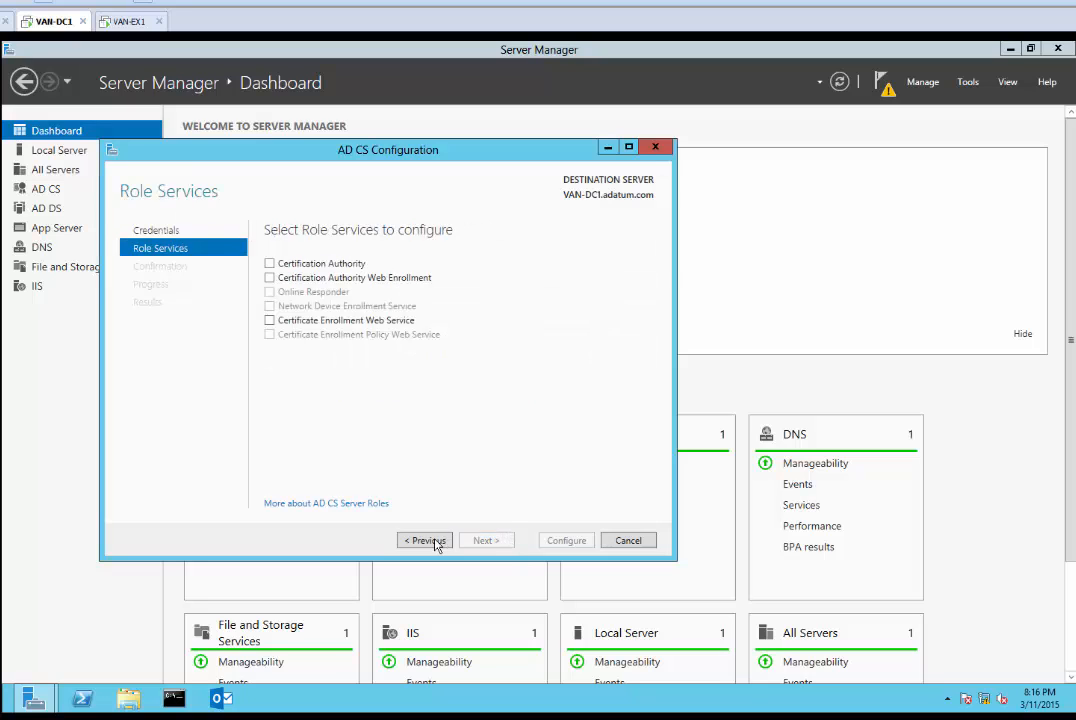
Choose the Certification Authority and CA Web Enrollment role services and reach Setup Type
left_click(270, 265)
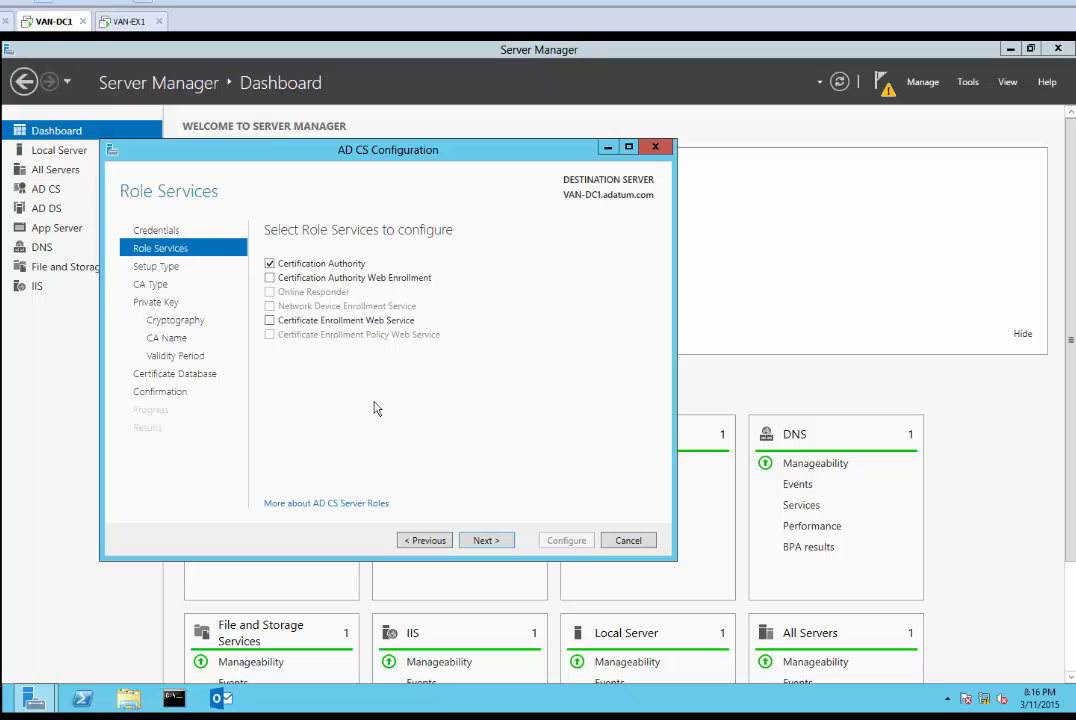
left_click(847, 714)
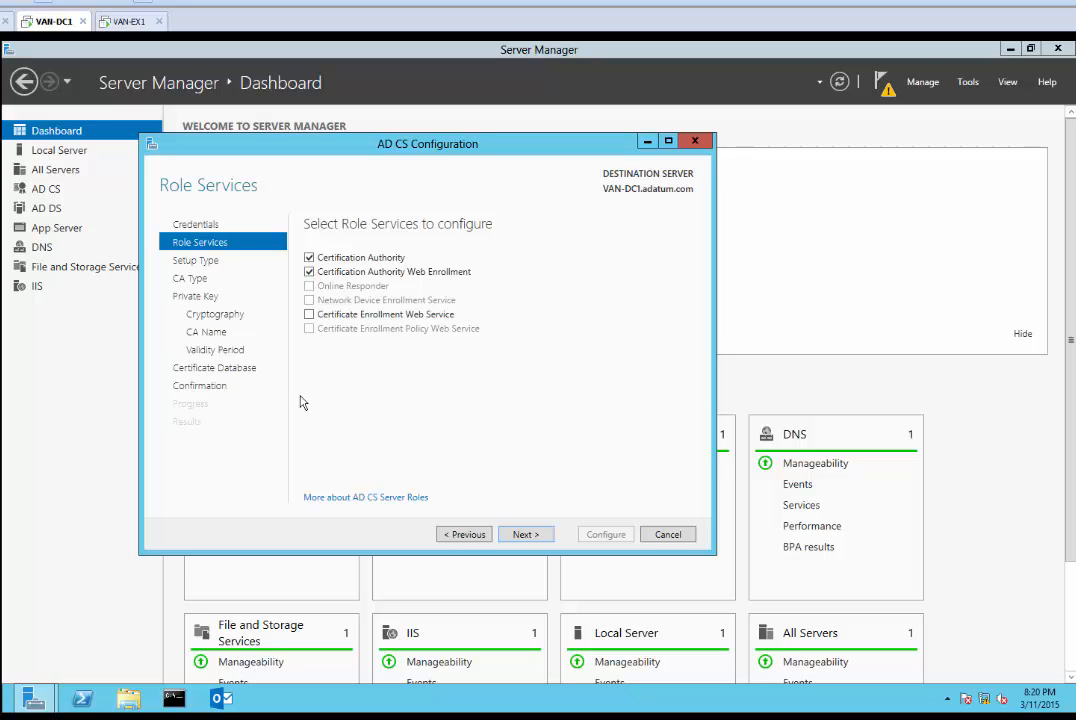
left_click(252, 717)
left_click(525, 534)
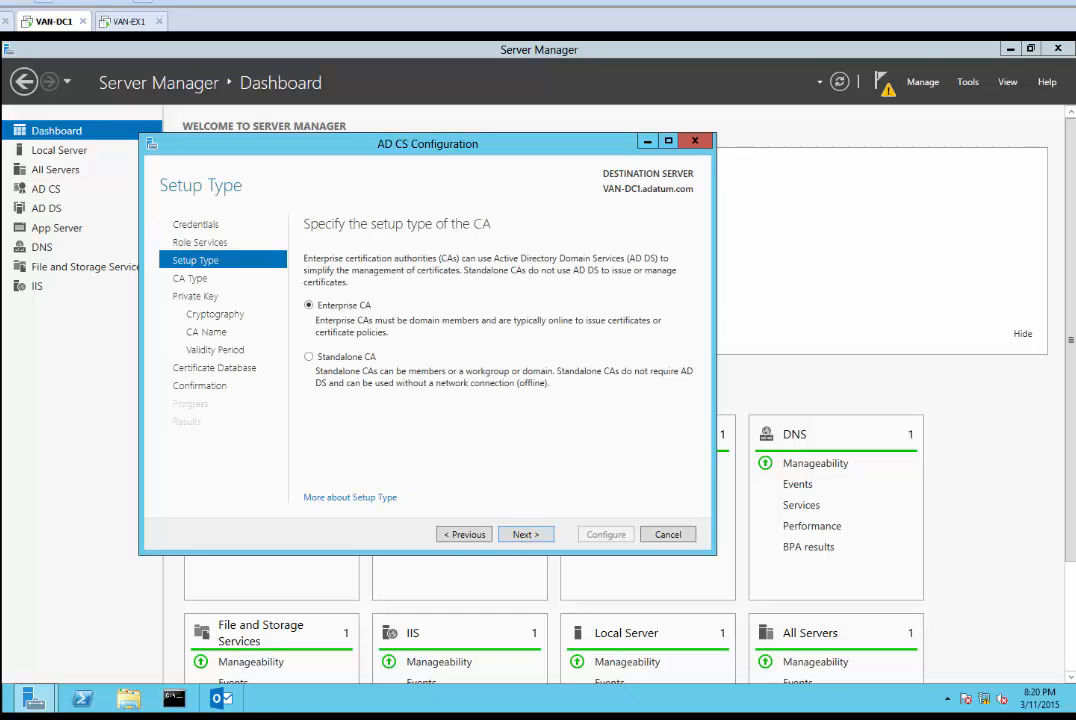
Accept Enterprise Root CA, a new private key, default cryptography, CA name, 5-year validity and database locations
left_click(250, 717)
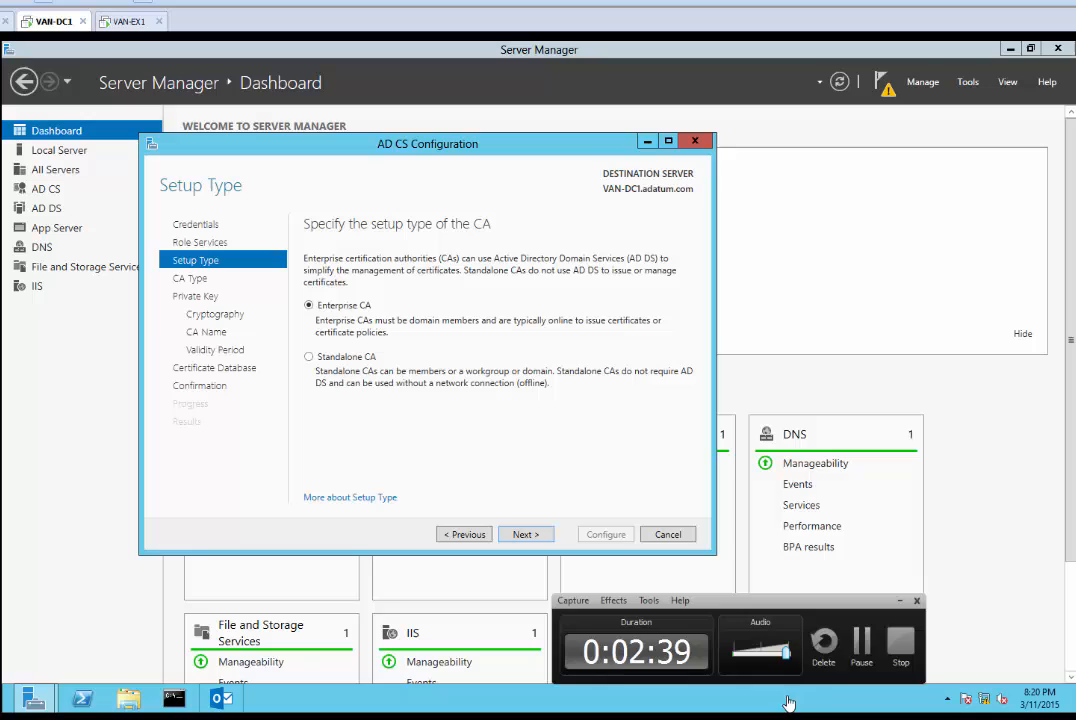
left_click(520, 537)
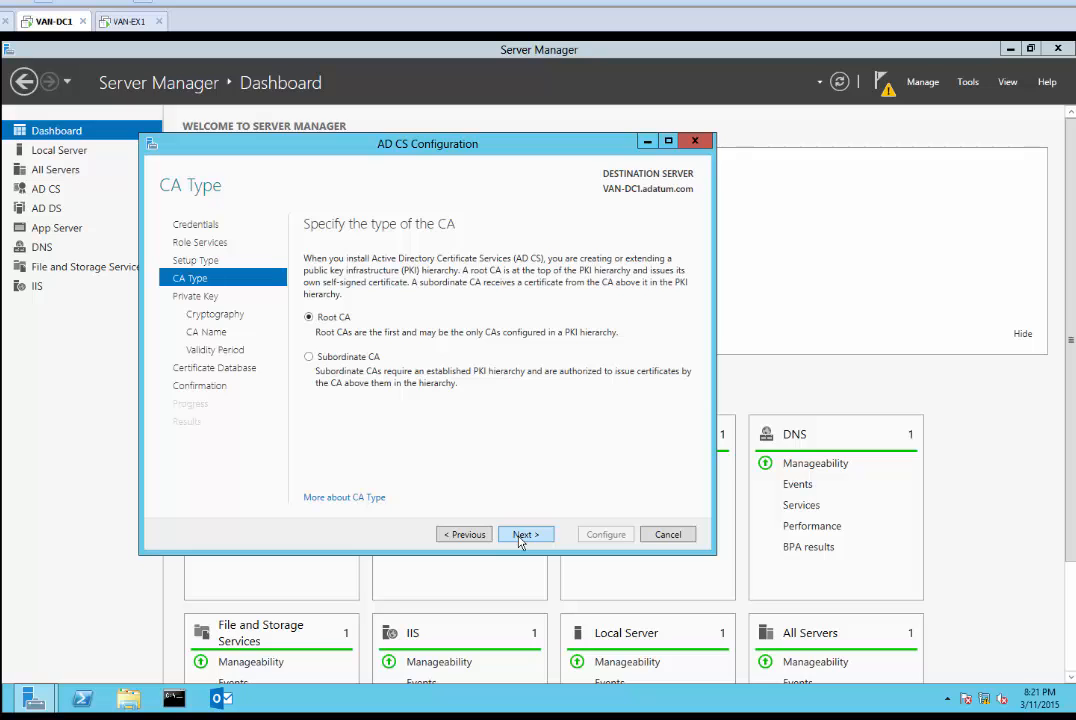
left_click(522, 536)
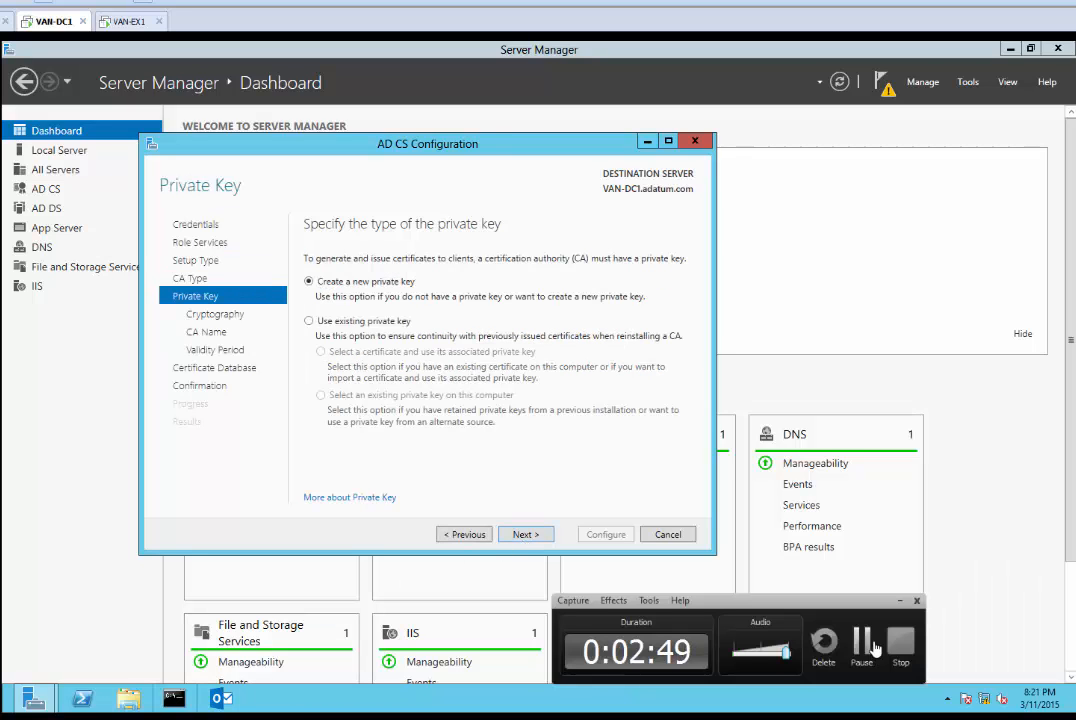
left_click(537, 540)
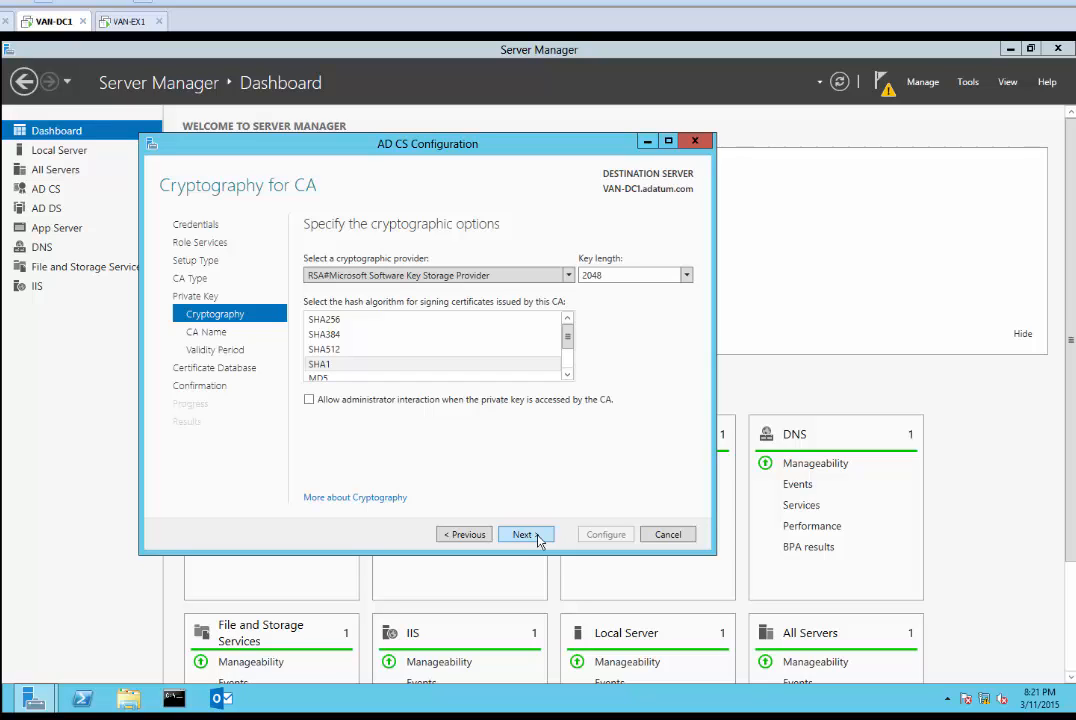
left_click(538, 541)
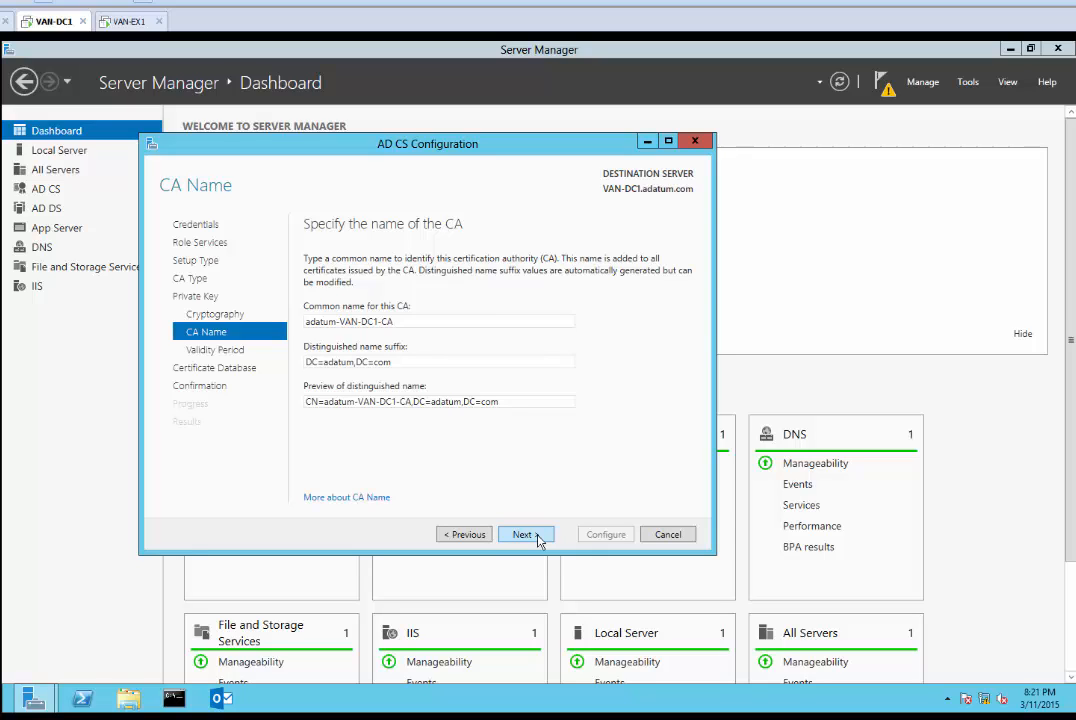
left_click(539, 541)
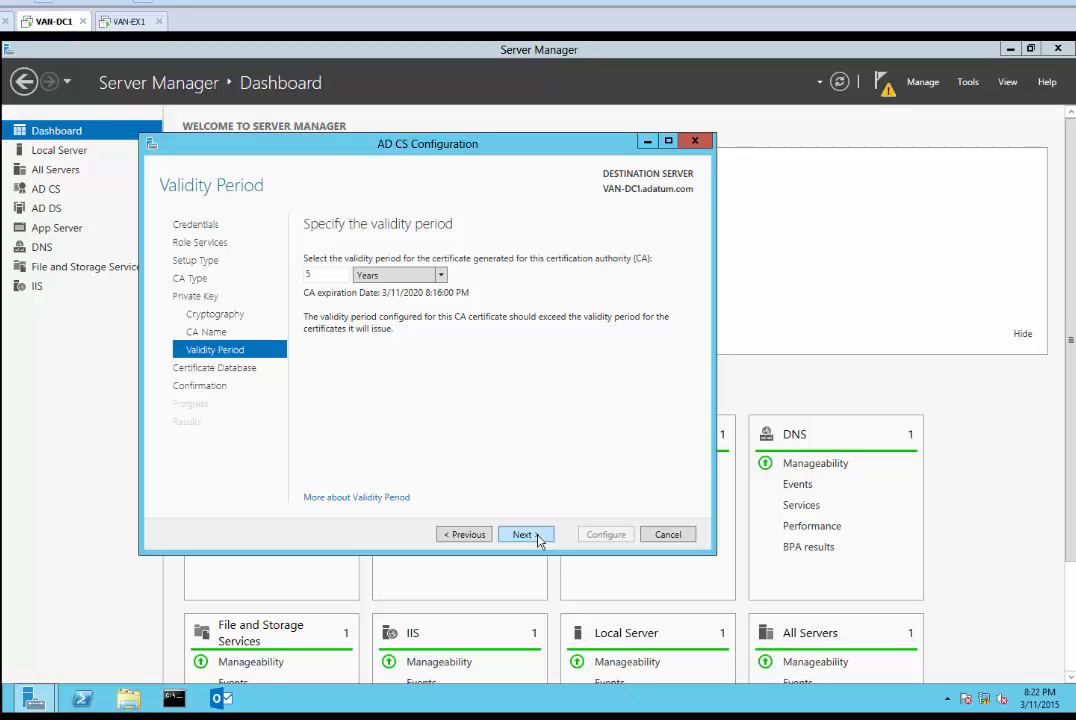
left_click(539, 541)
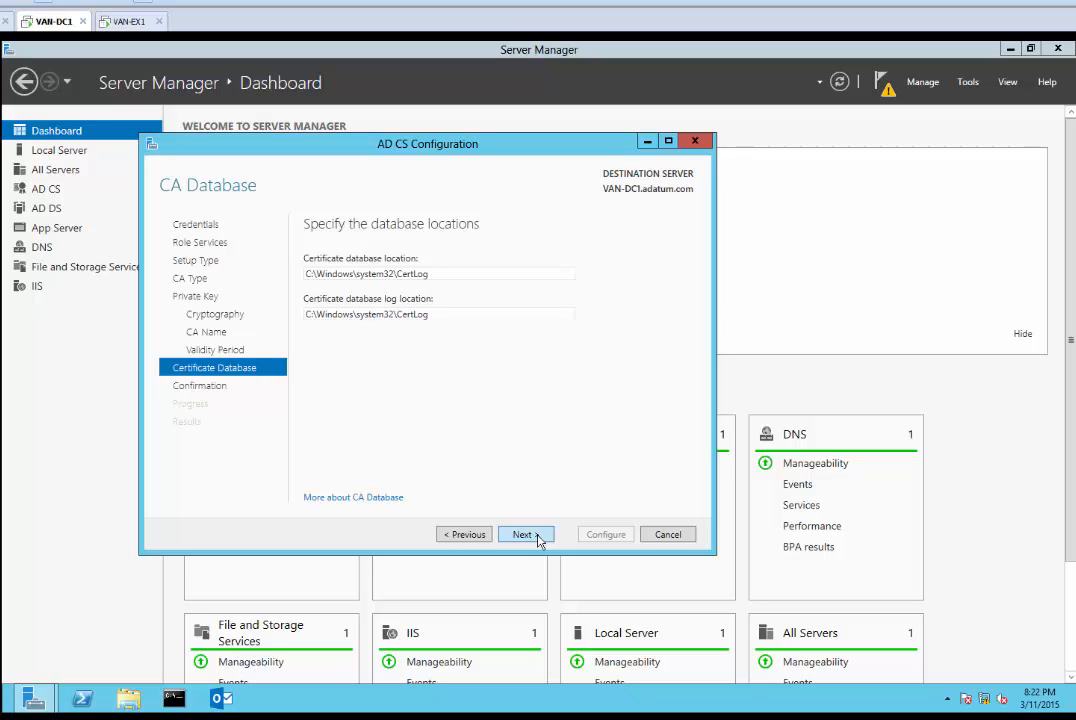
left_click(539, 541)
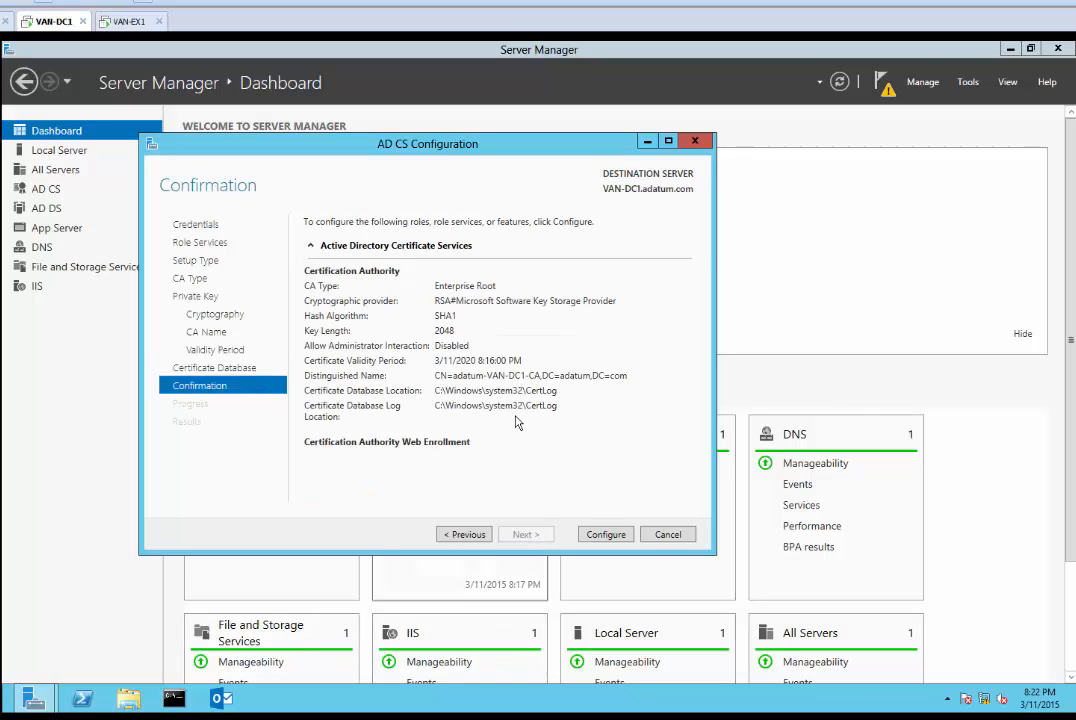
Apply the Certification Authority and Web Enrollment configuration and close the Results page
left_click(605, 535)
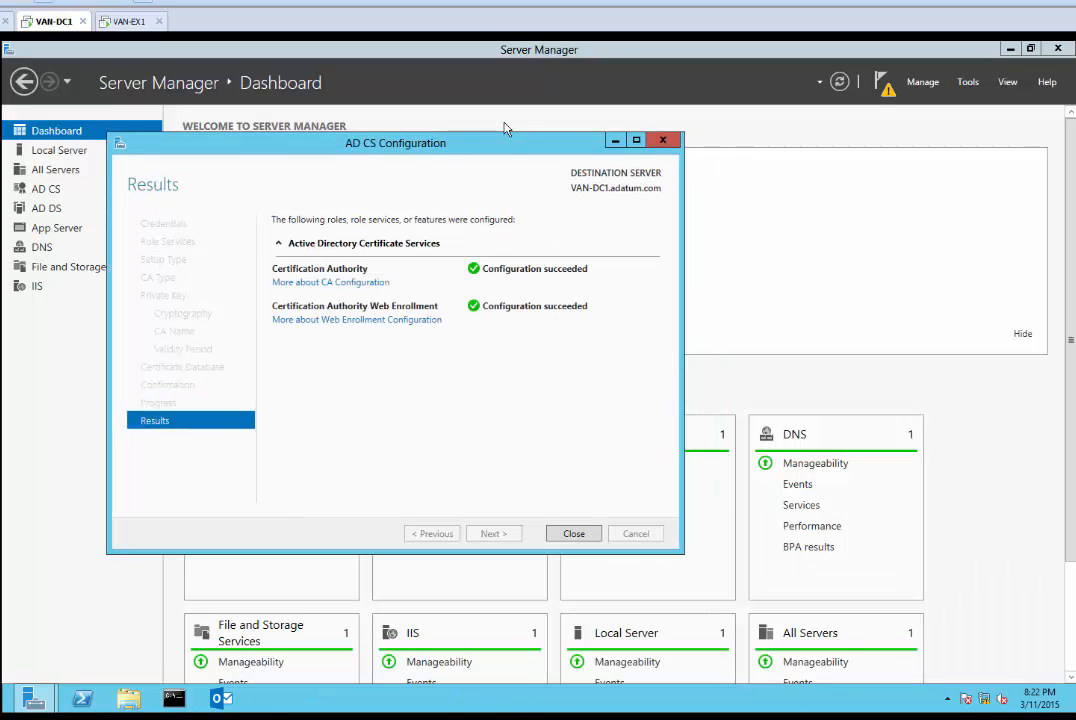
left_click_drag(504, 143, 614, 148)
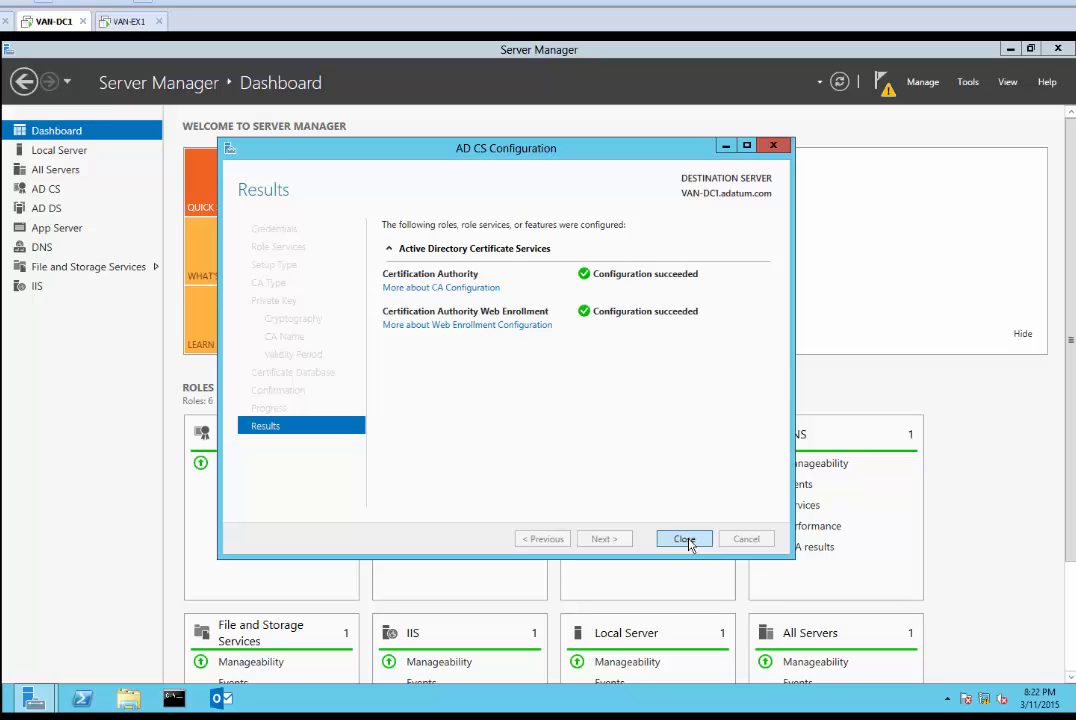
left_click(685, 540)
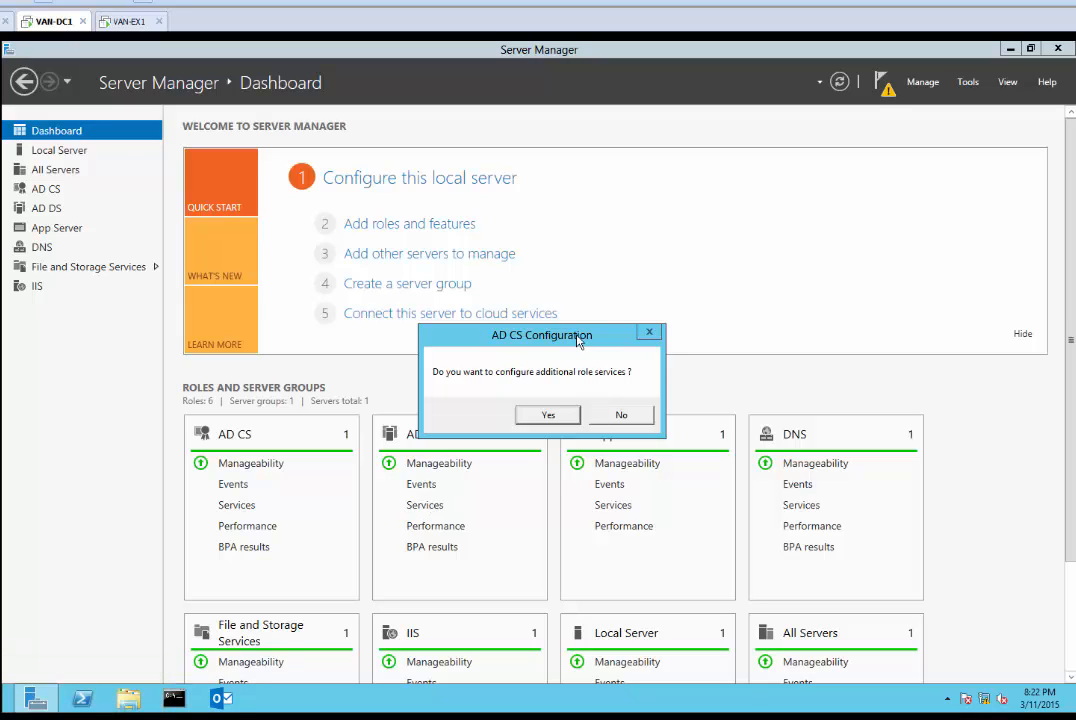
left_click_drag(577, 337, 609, 333)
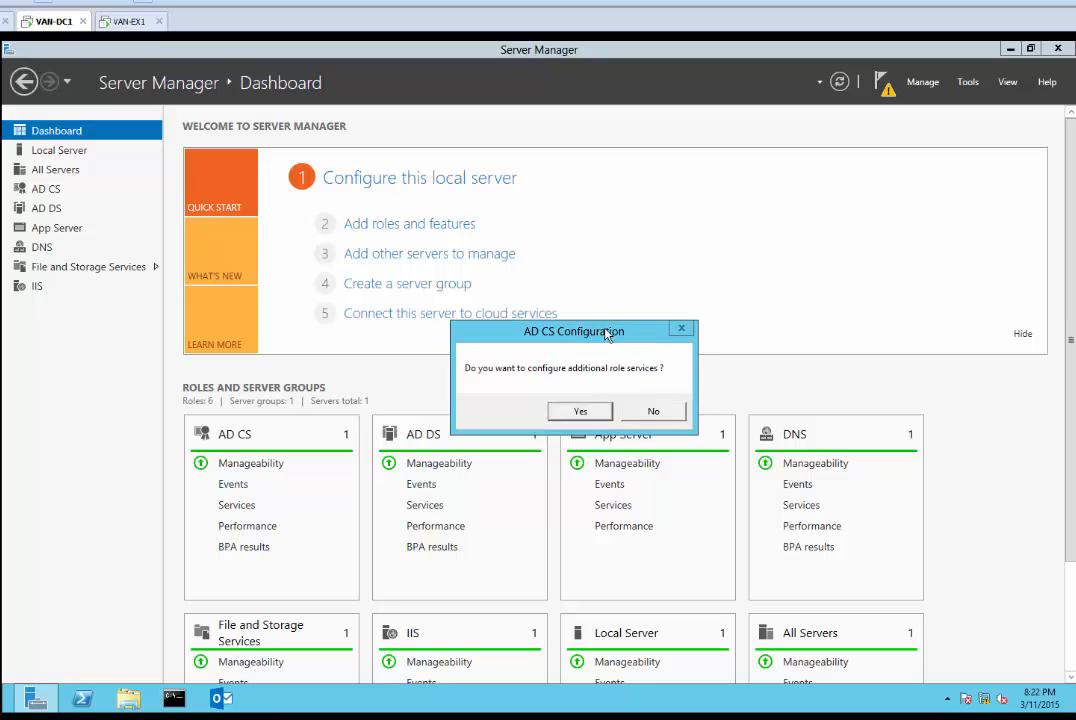
Select Certificate Enrollment Web Service, keeping the target CA and Windows integrated authentication
left_click(582, 411)
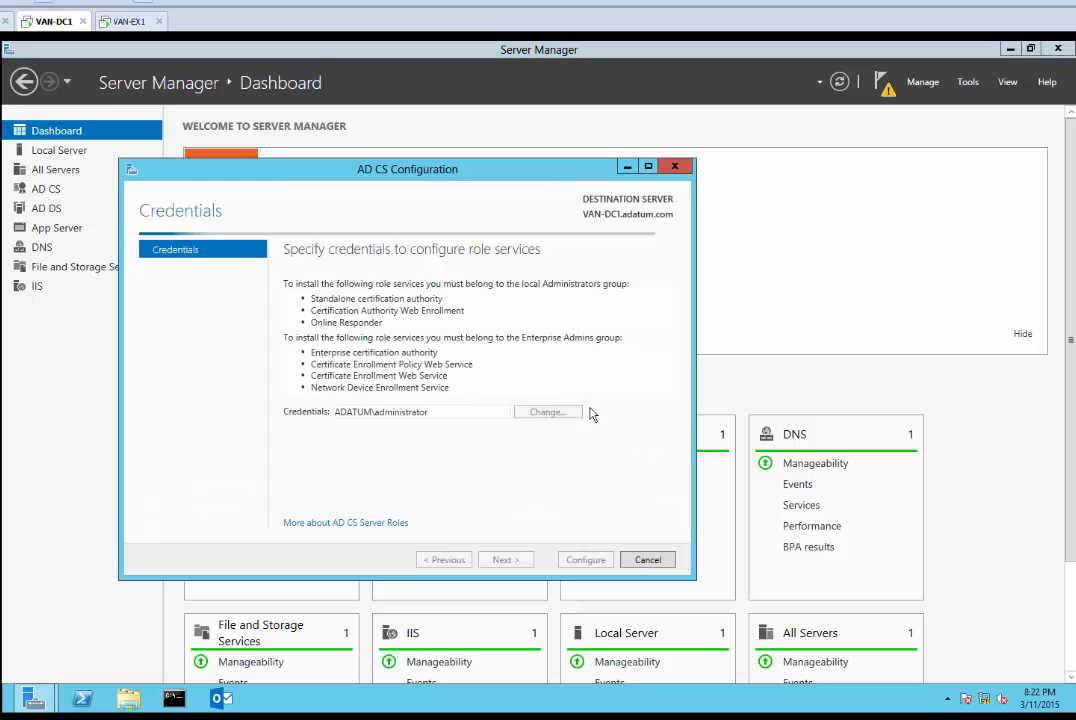
left_click_drag(533, 175, 609, 149)
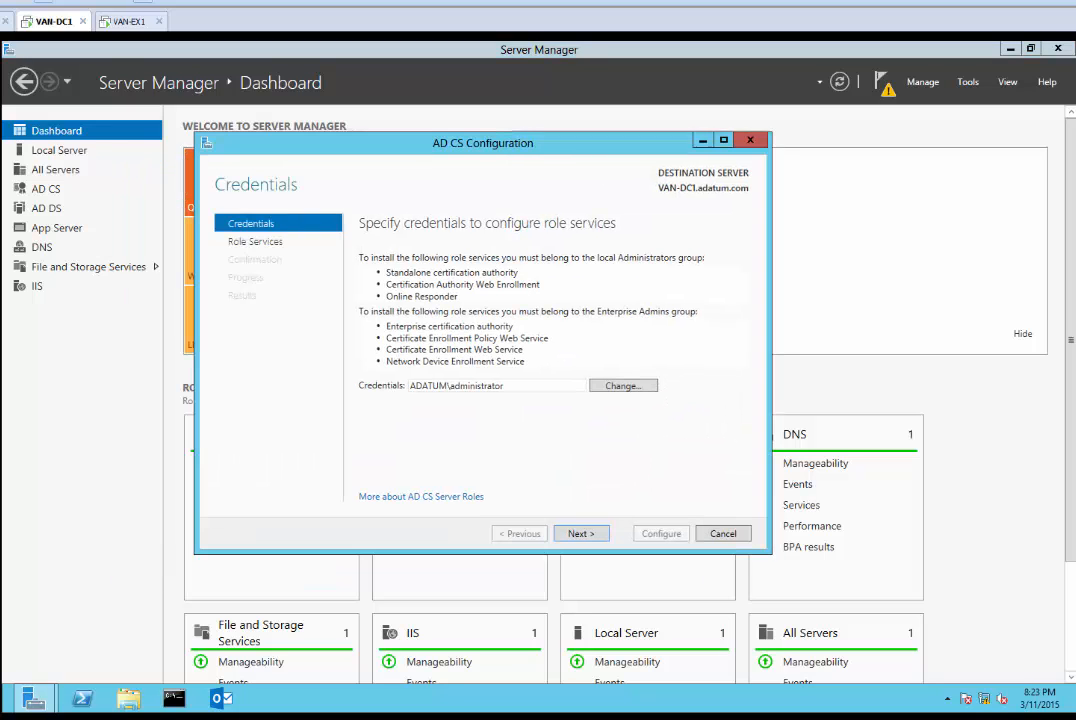
left_click(580, 534)
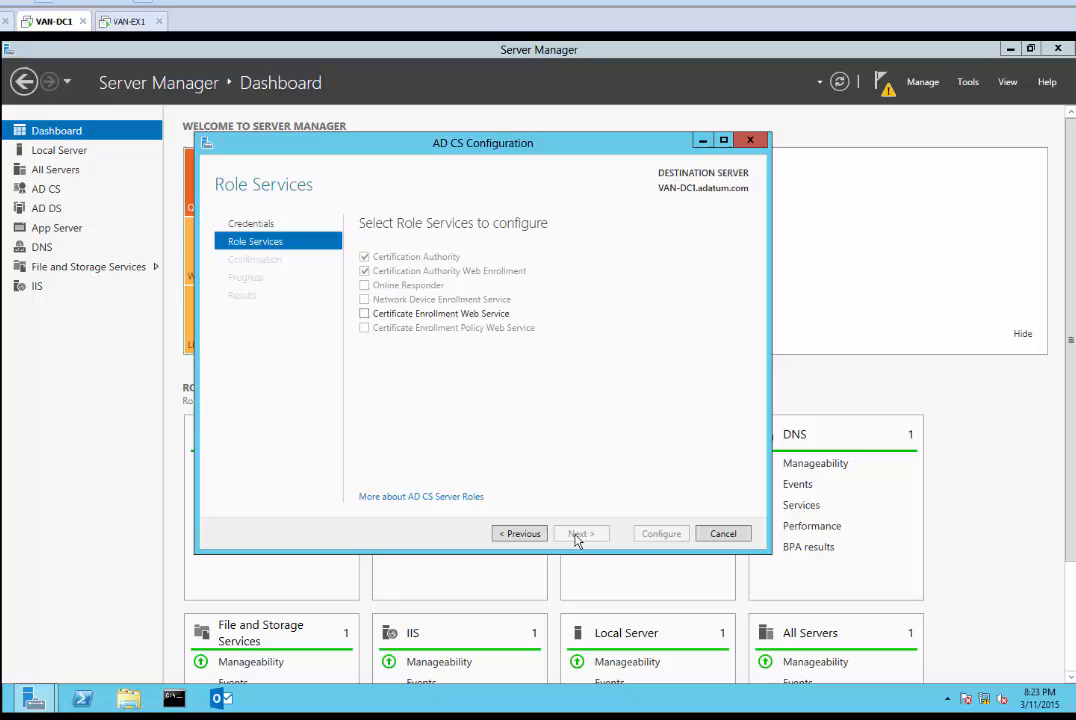
left_click(365, 314)
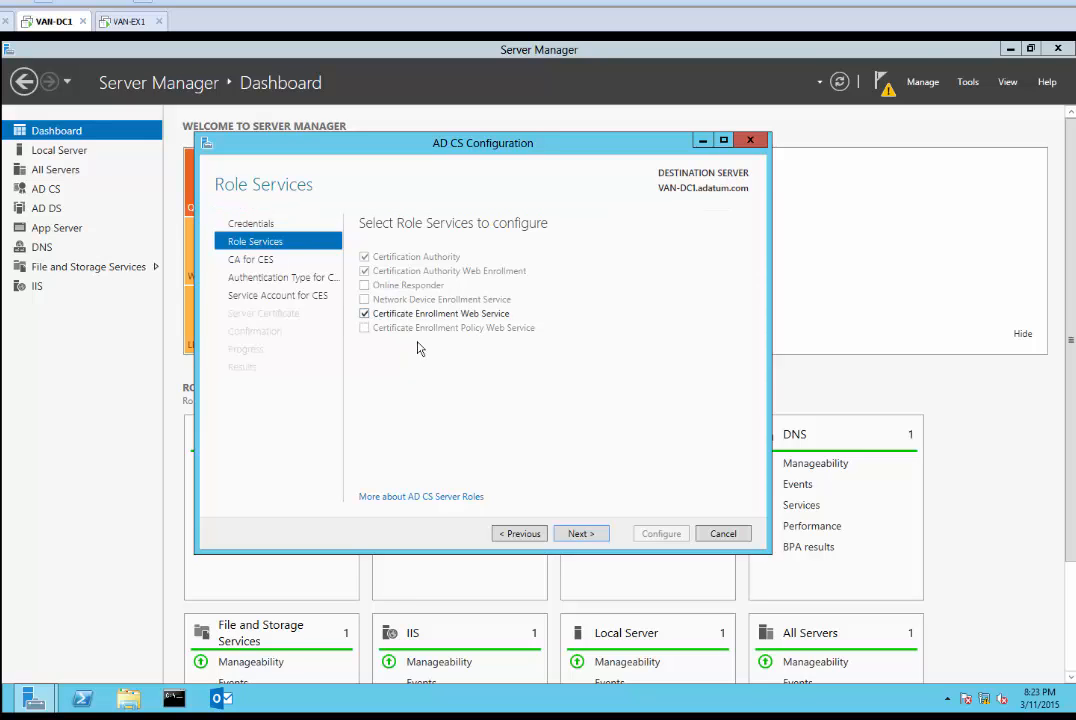
left_click(580, 534)
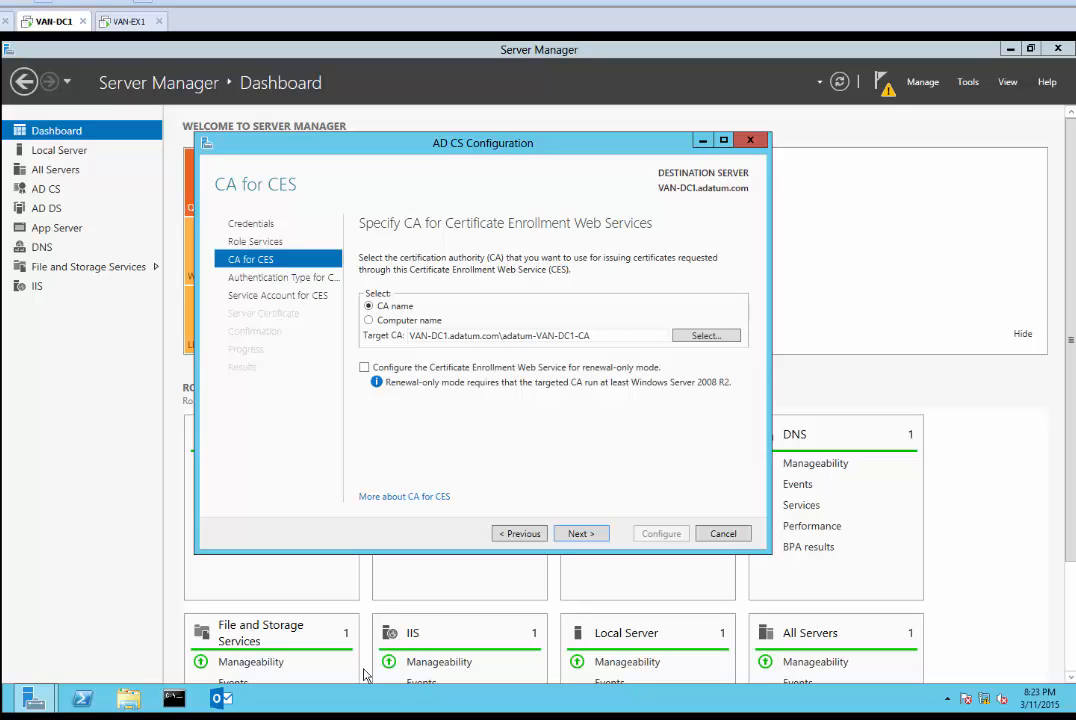
left_click(586, 537)
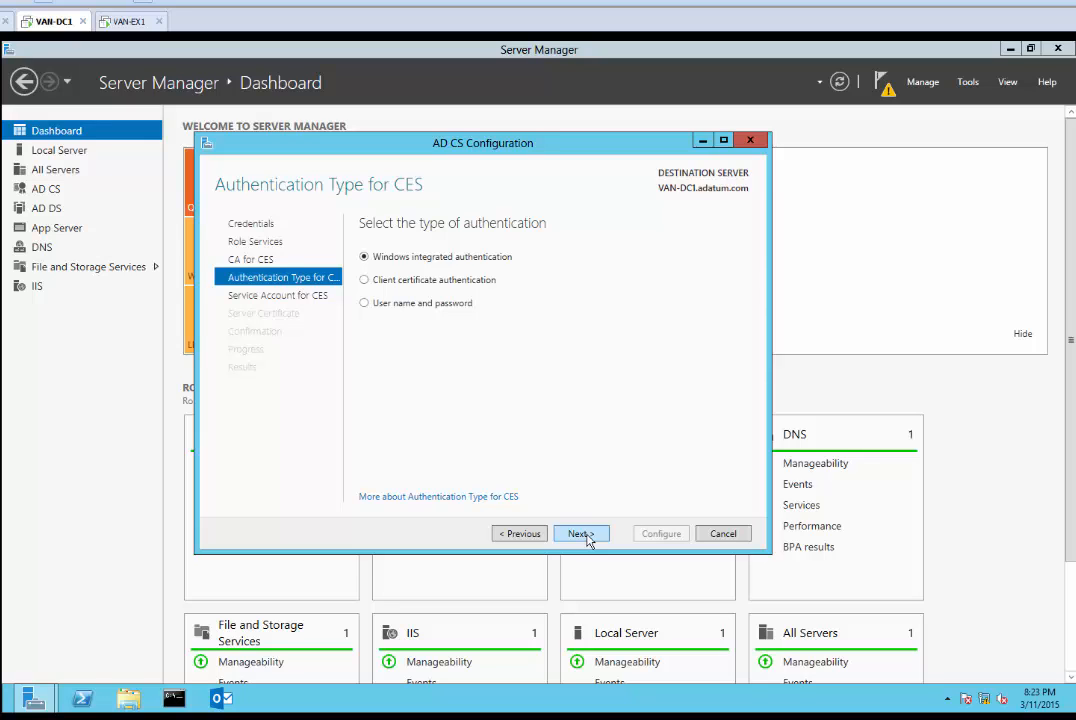
left_click(586, 537)
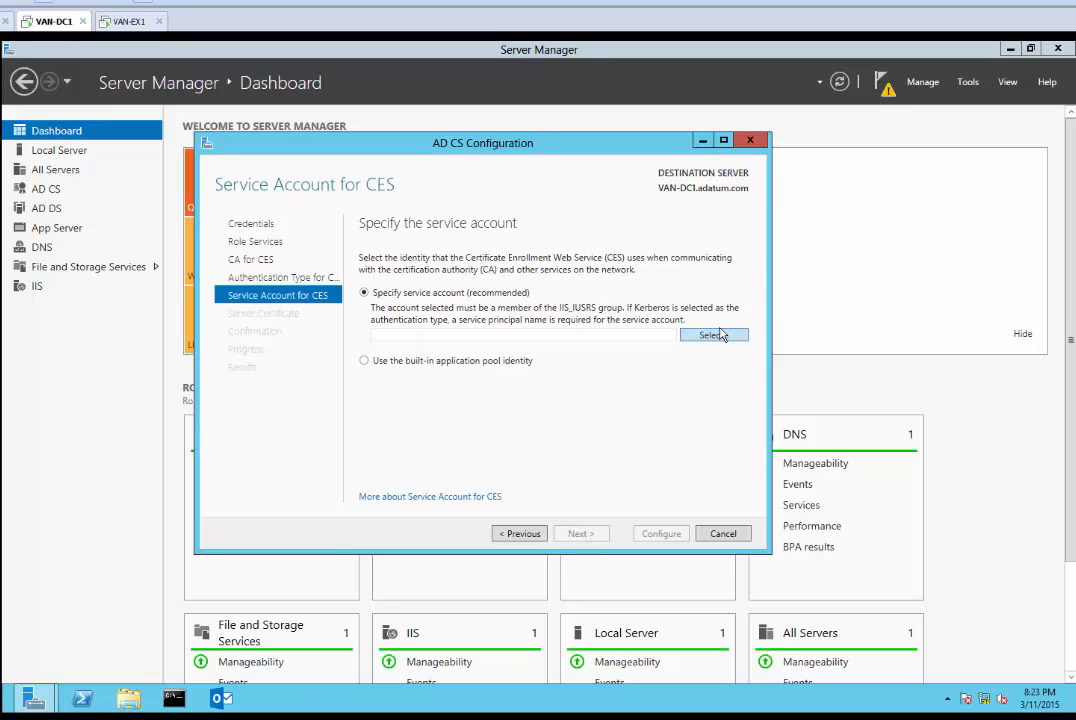
Use the built-in application pool identity and adatum-VAN-DC1-CA SSL certificate, then apply the configuration
left_click(366, 362)
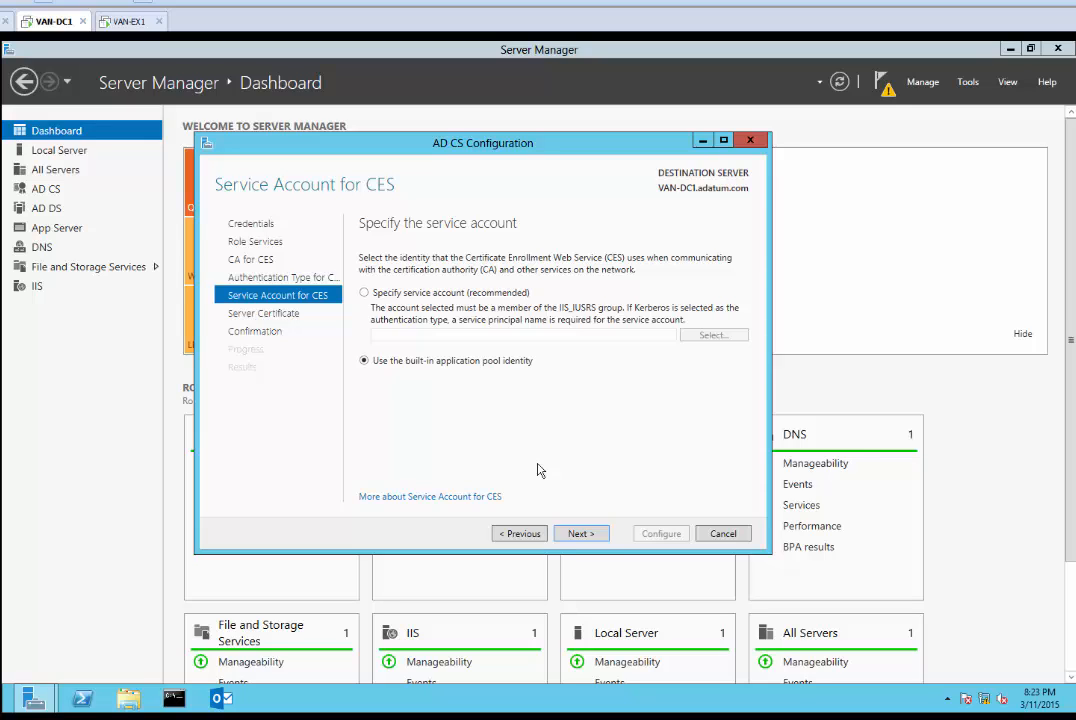
left_click(579, 534)
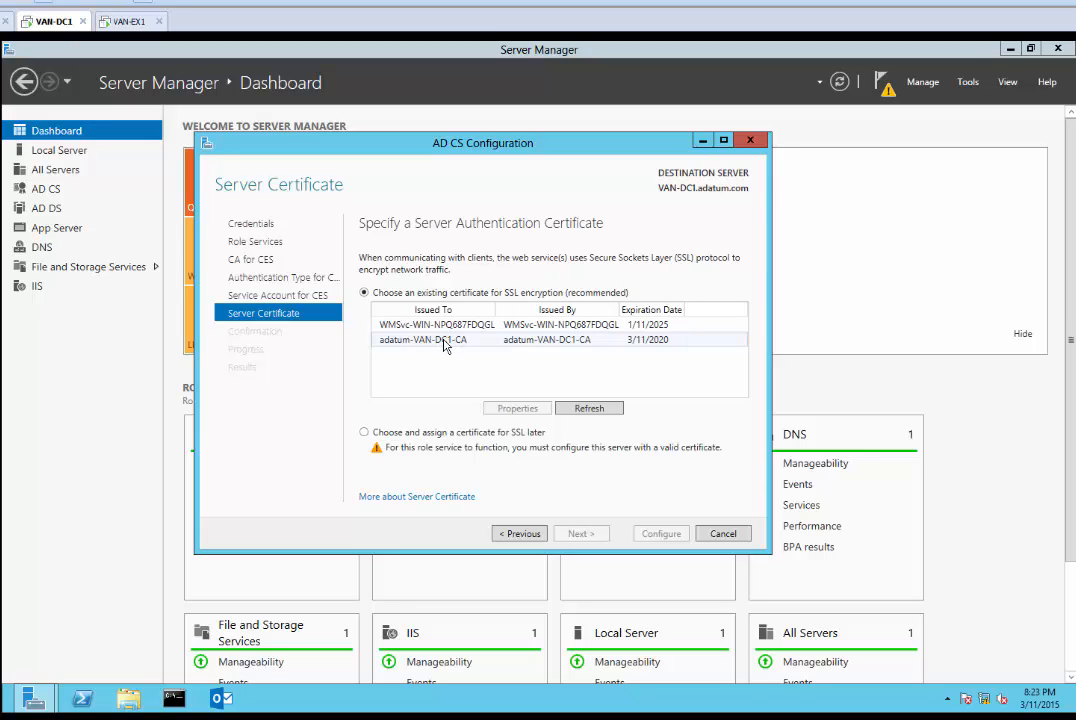
left_click(218, 718)
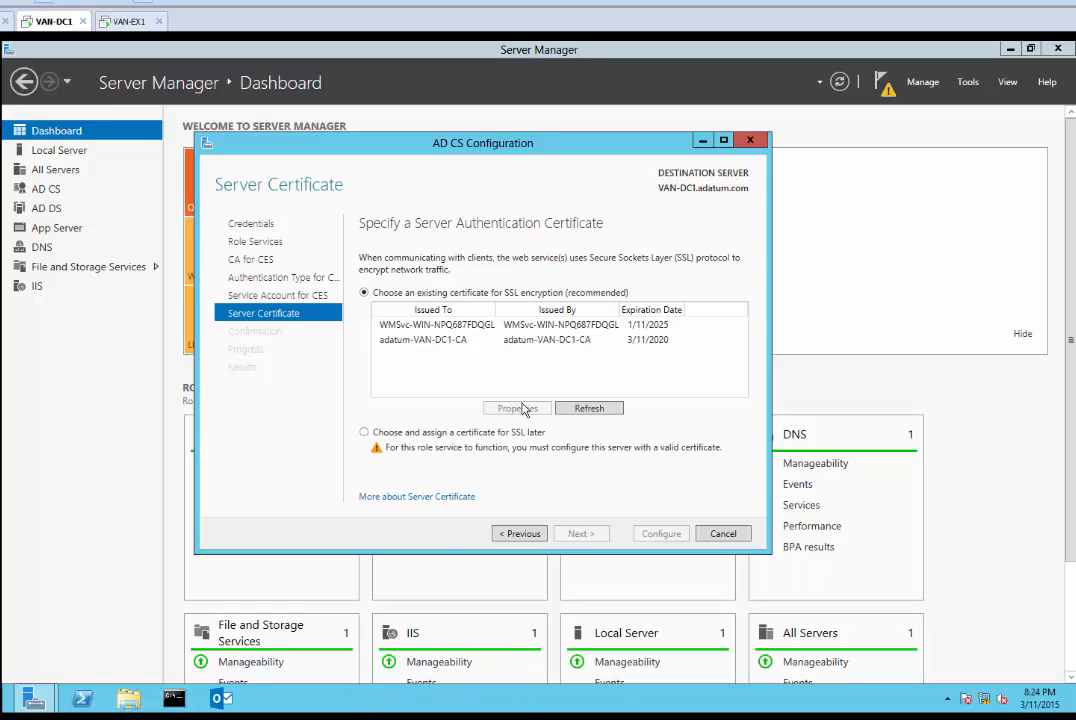
left_click(428, 342)
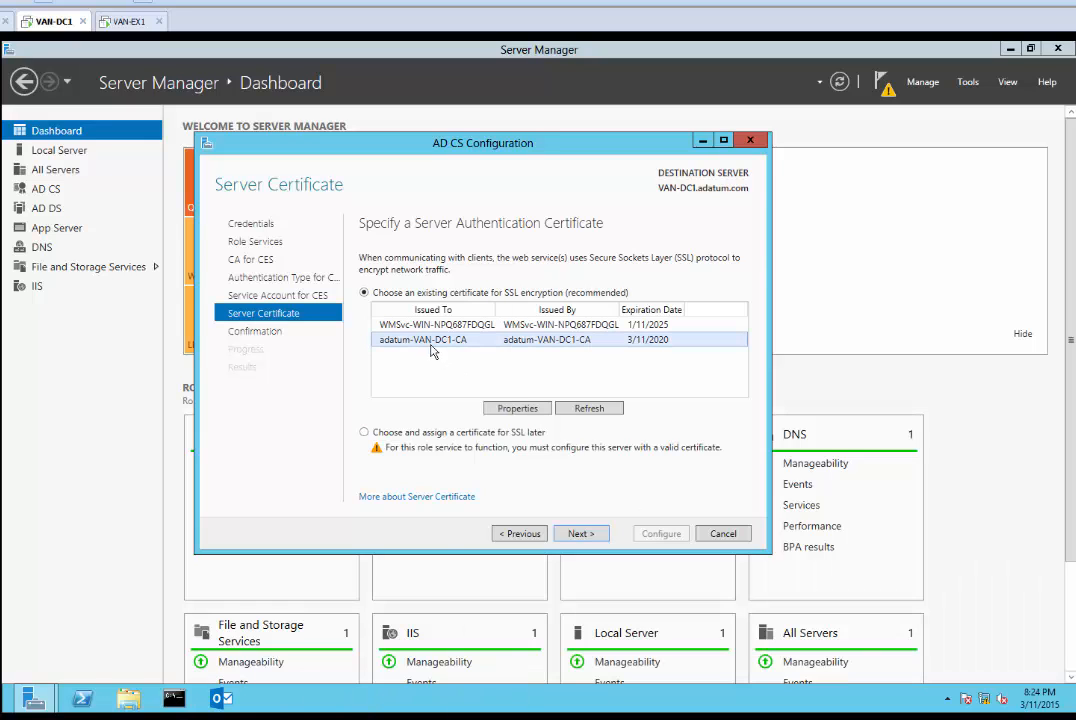
left_click(588, 536)
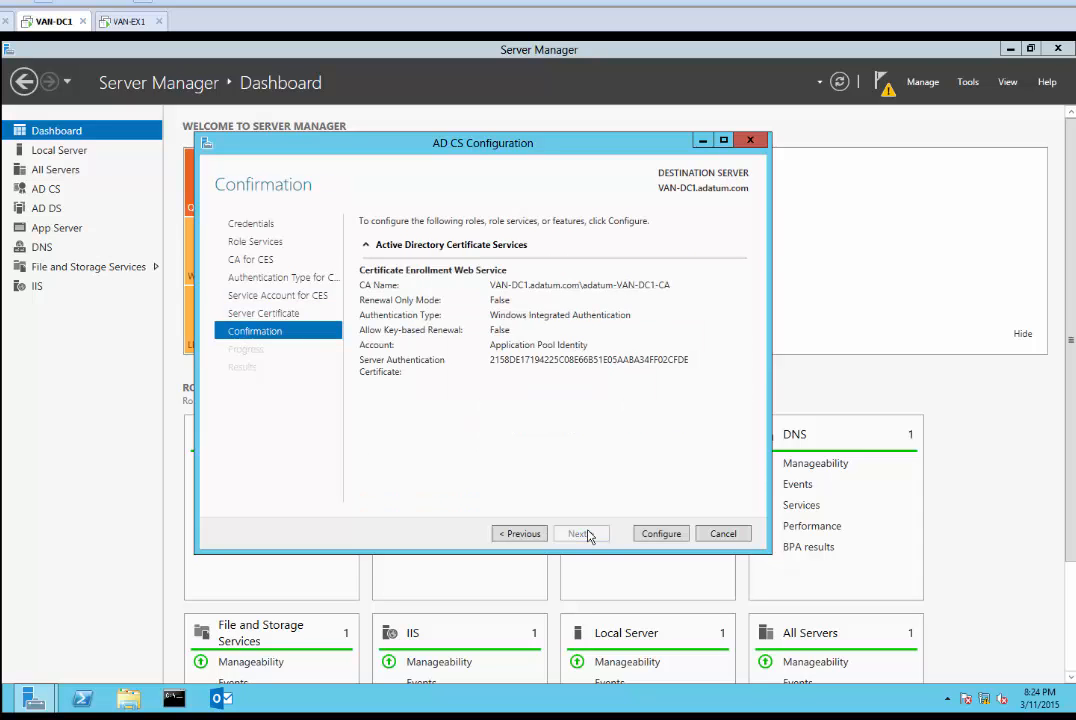
left_click(659, 535)
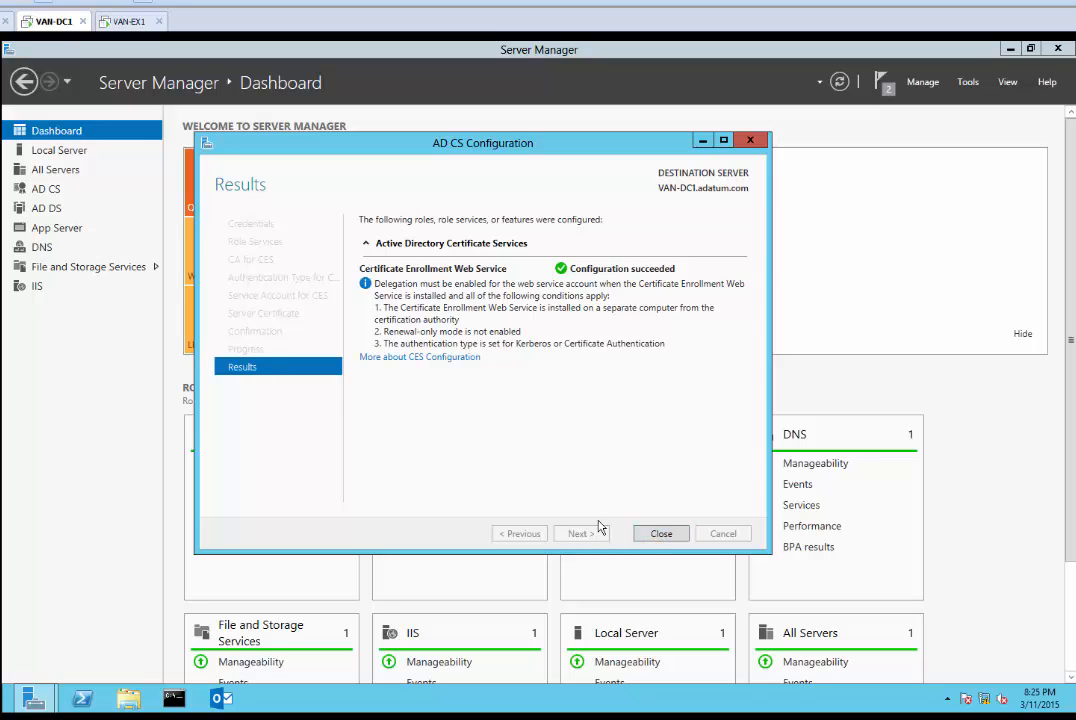
left_click(660, 535)
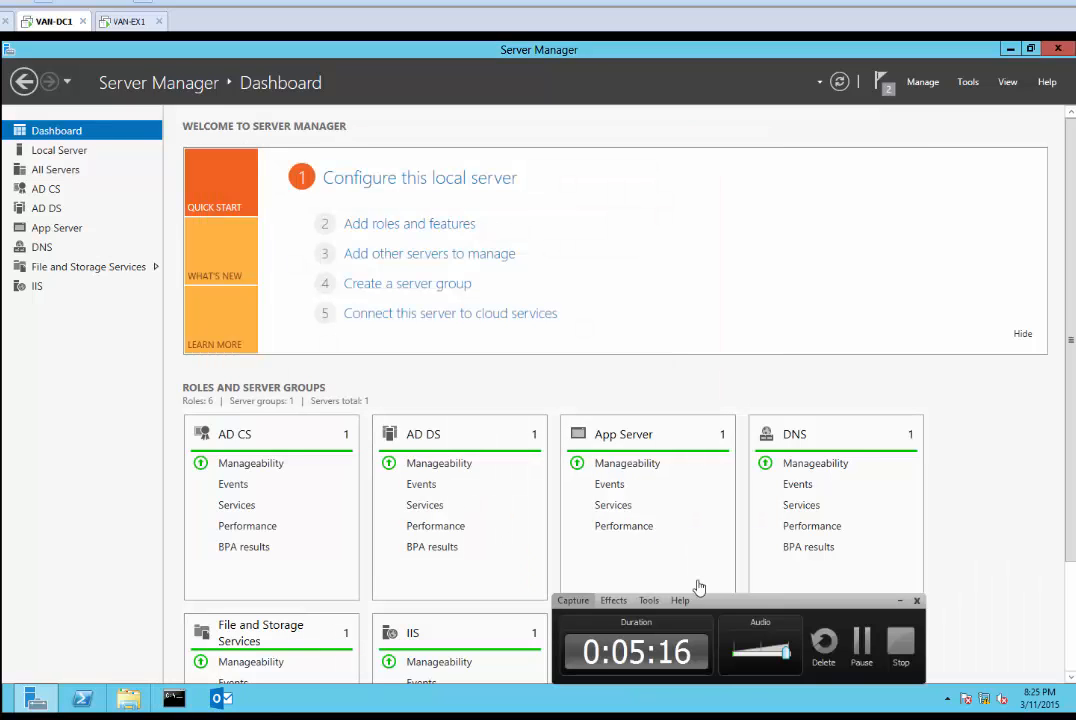
left_click(862, 640)
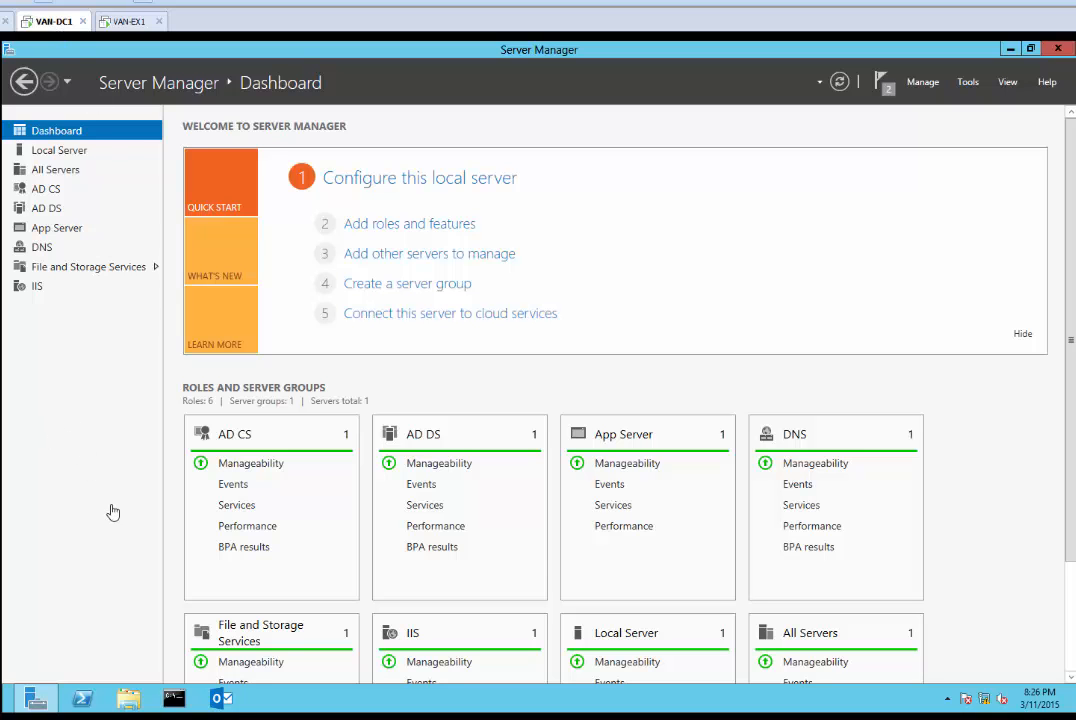
key("super")
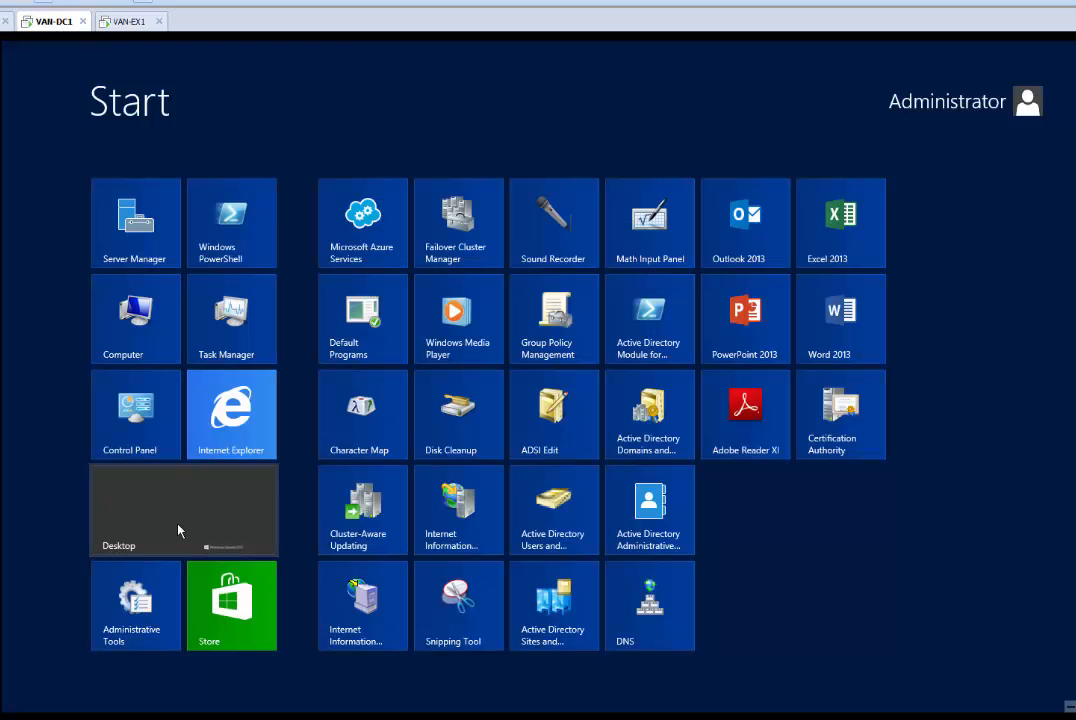
left_click(233, 430)
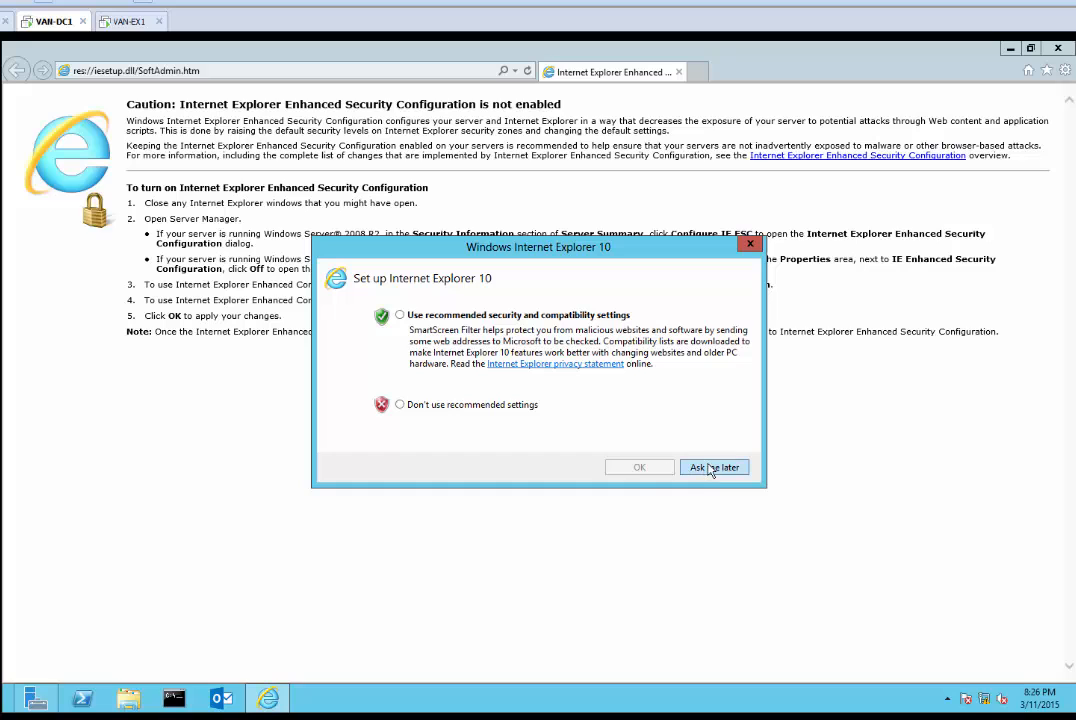
left_click(710, 468)
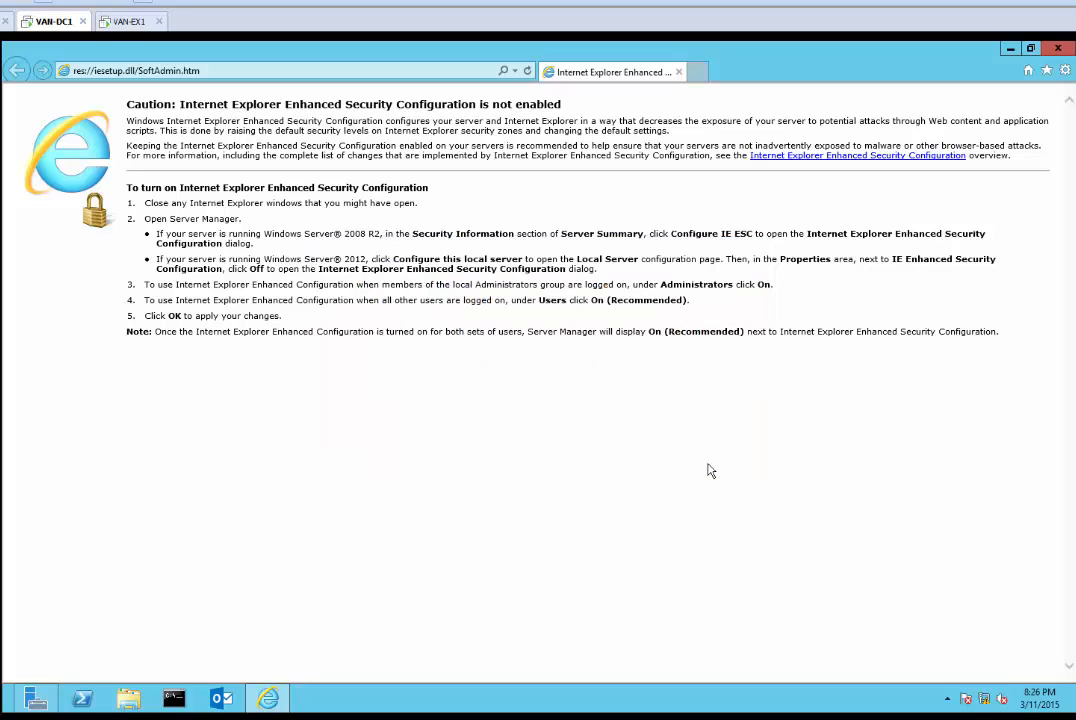
left_click(241, 74)
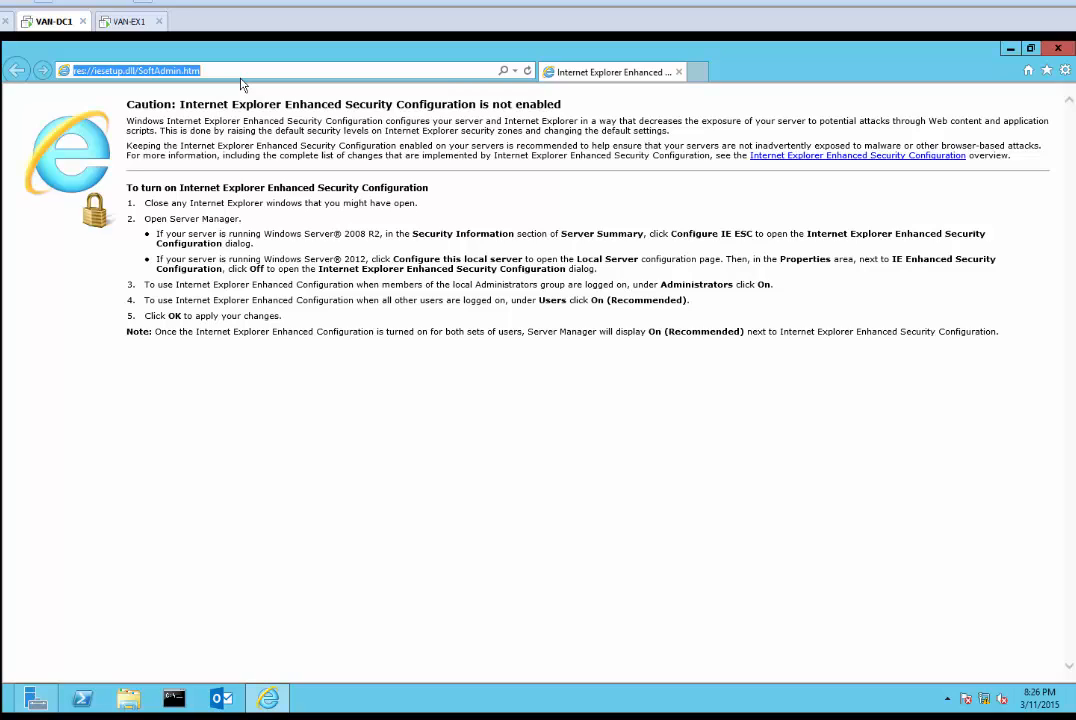
type("htt")
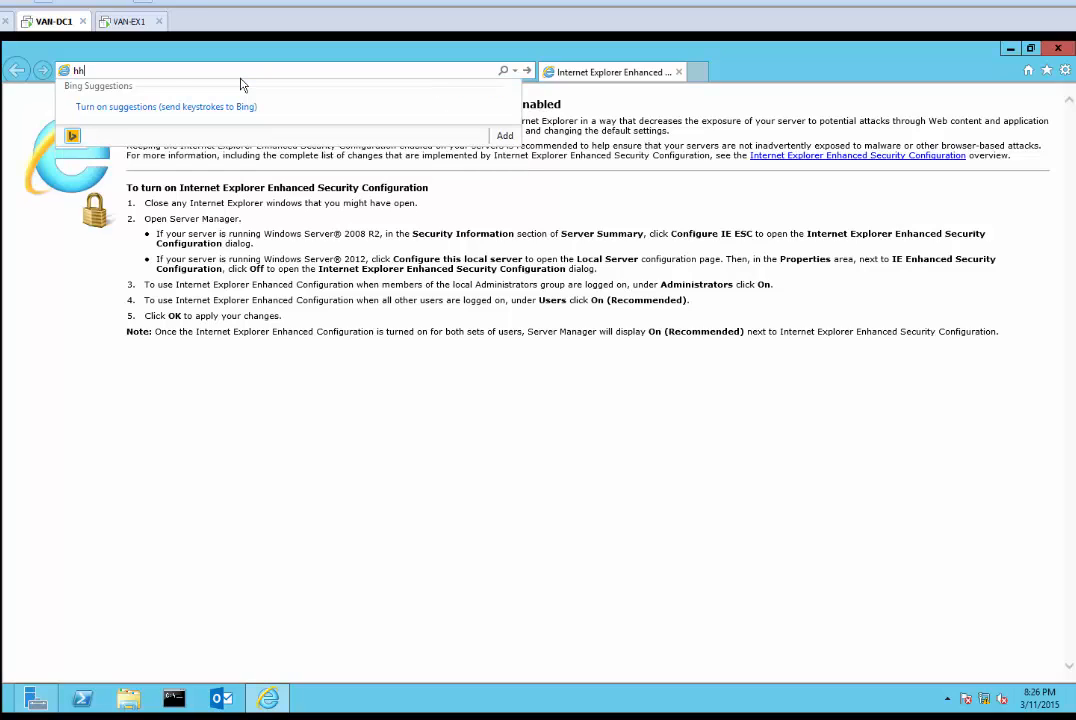
type("p://can-dc1/certsrv")
key("Return")
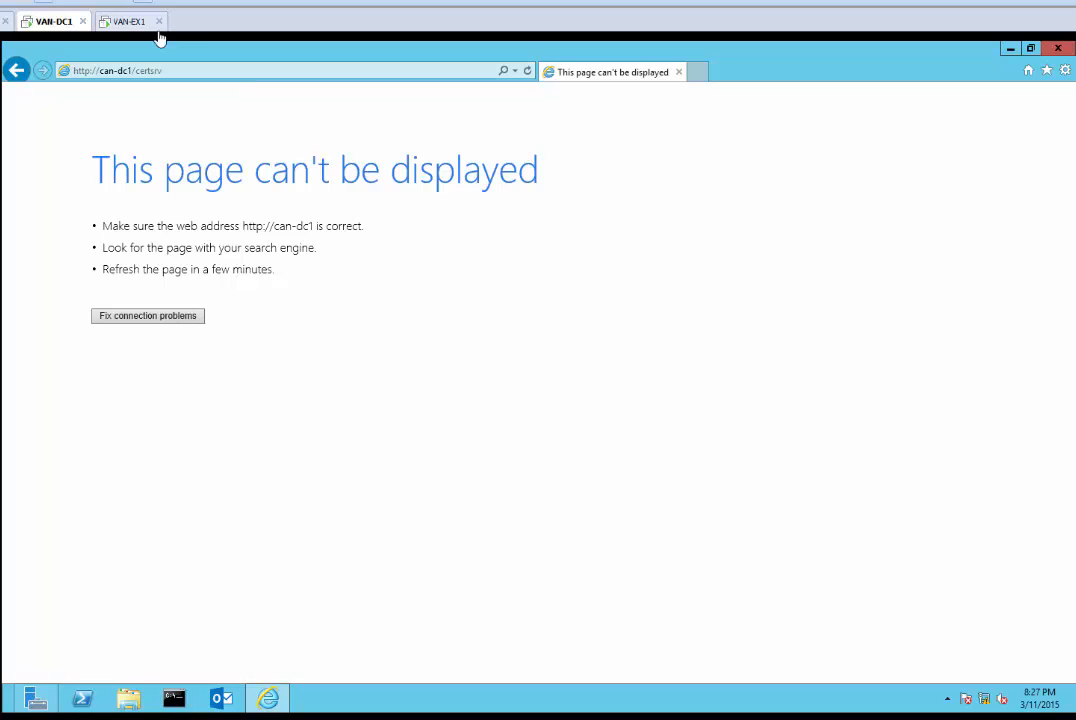
left_click(104, 70)
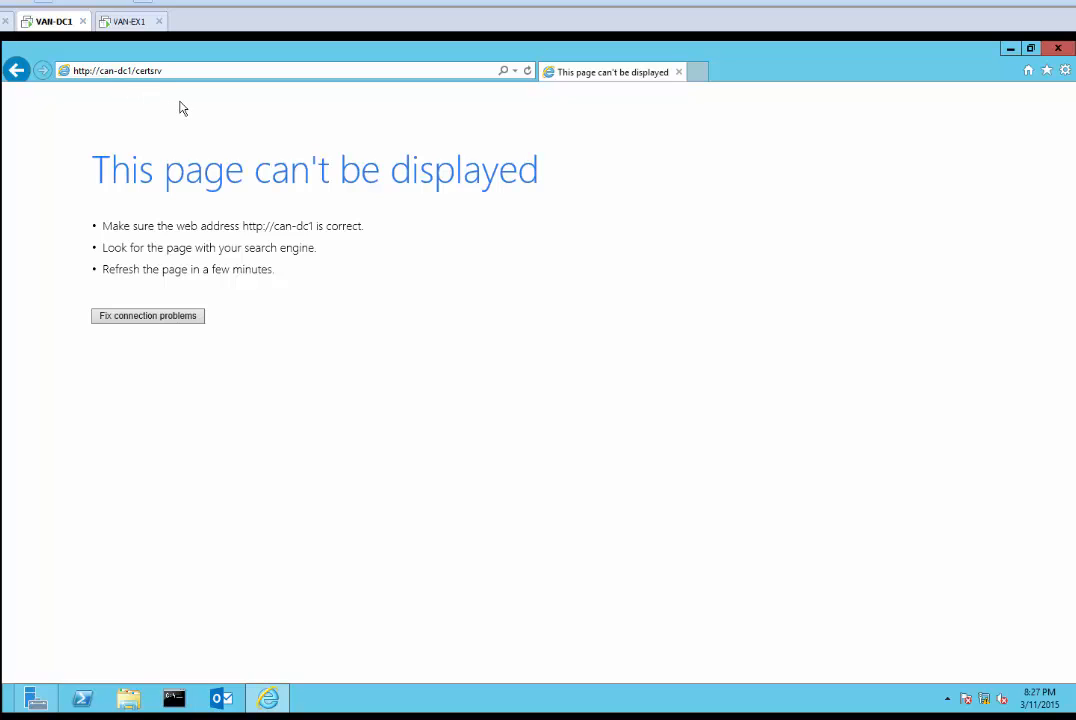
key("BackSpace")
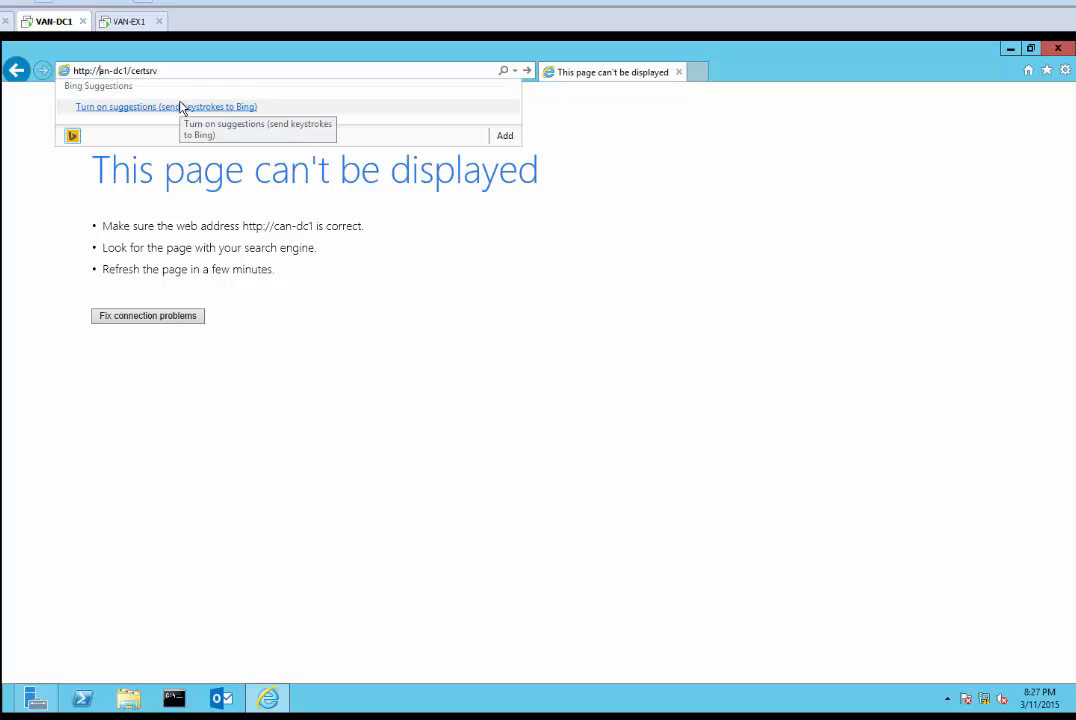
type("v")
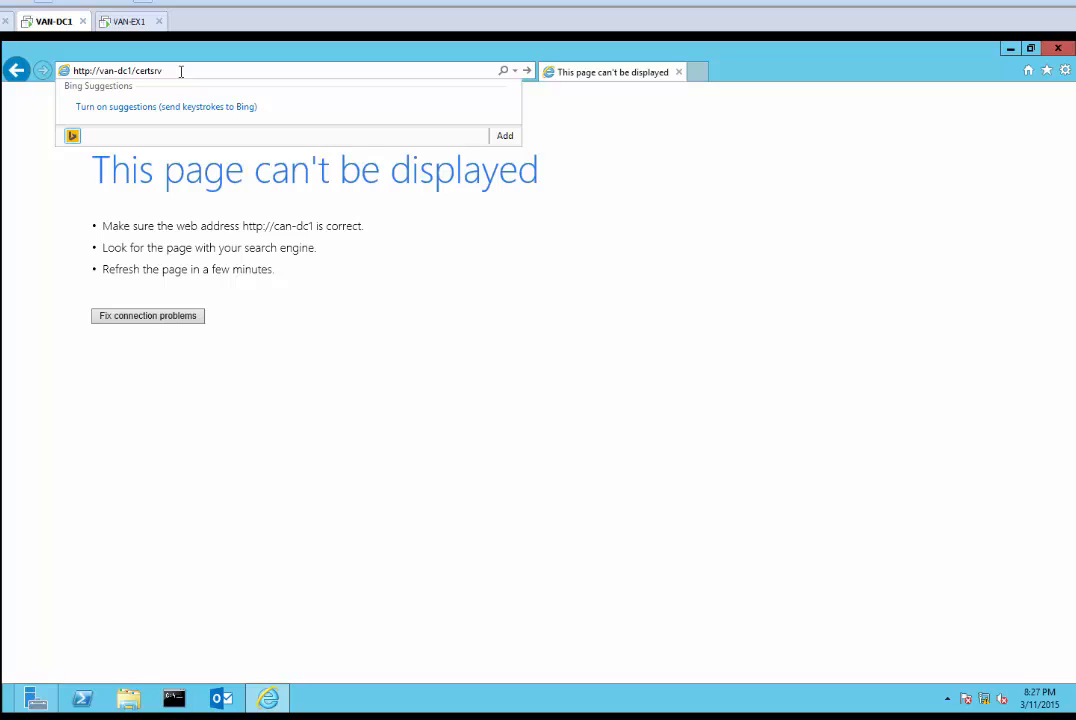
key("Return")
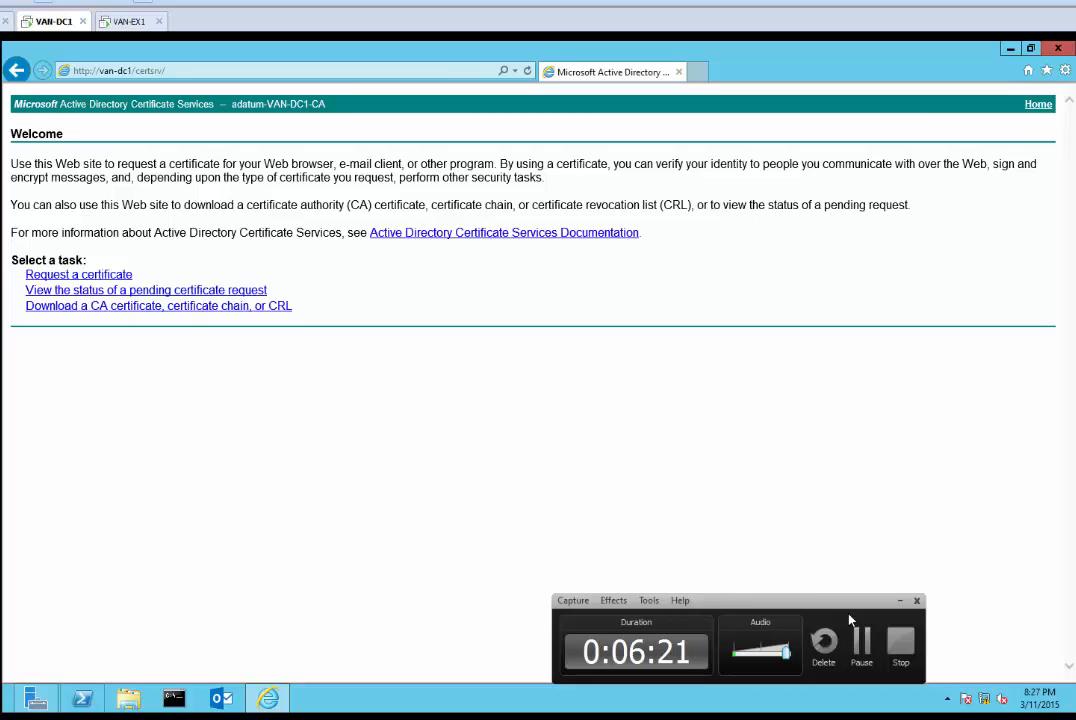
left_click(862, 645)
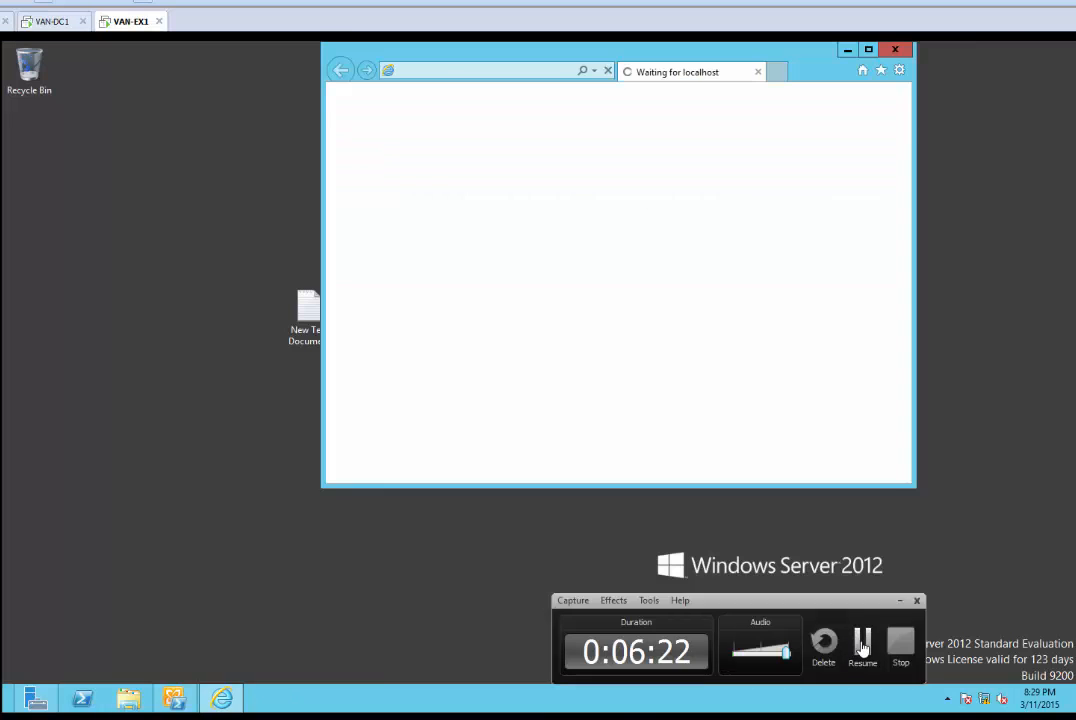
Proceed past the certificate warning to the Exchange sign-in page and maximize the browser
left_click(862, 645)
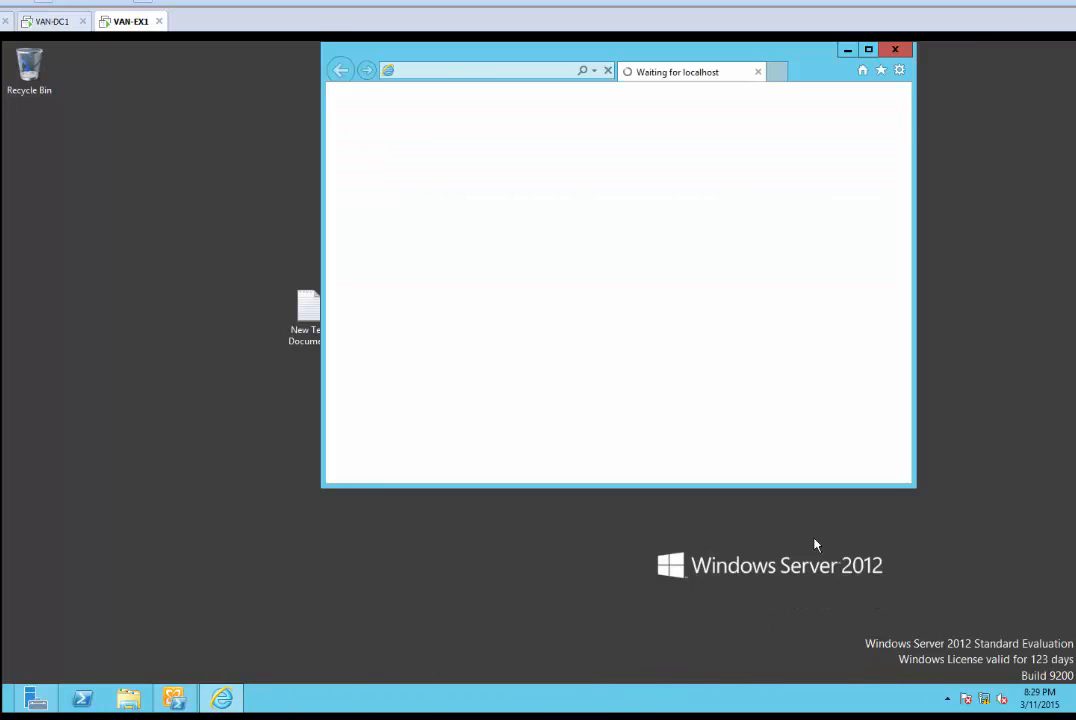
left_click_drag(826, 60, 743, 77)
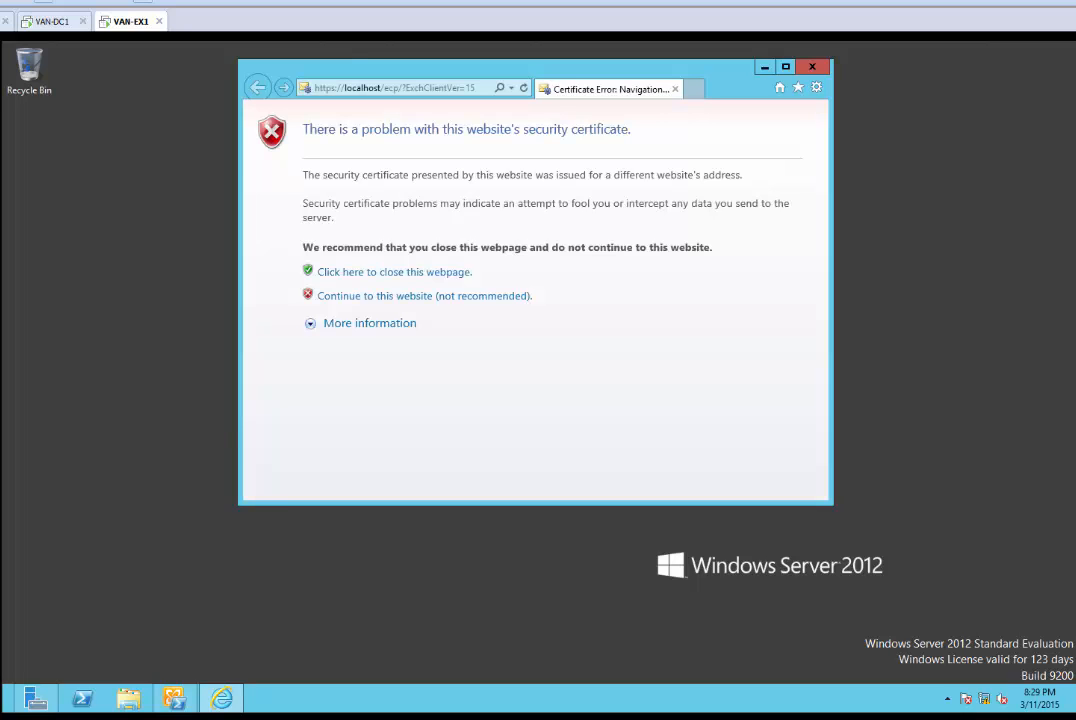
left_click(424, 297)
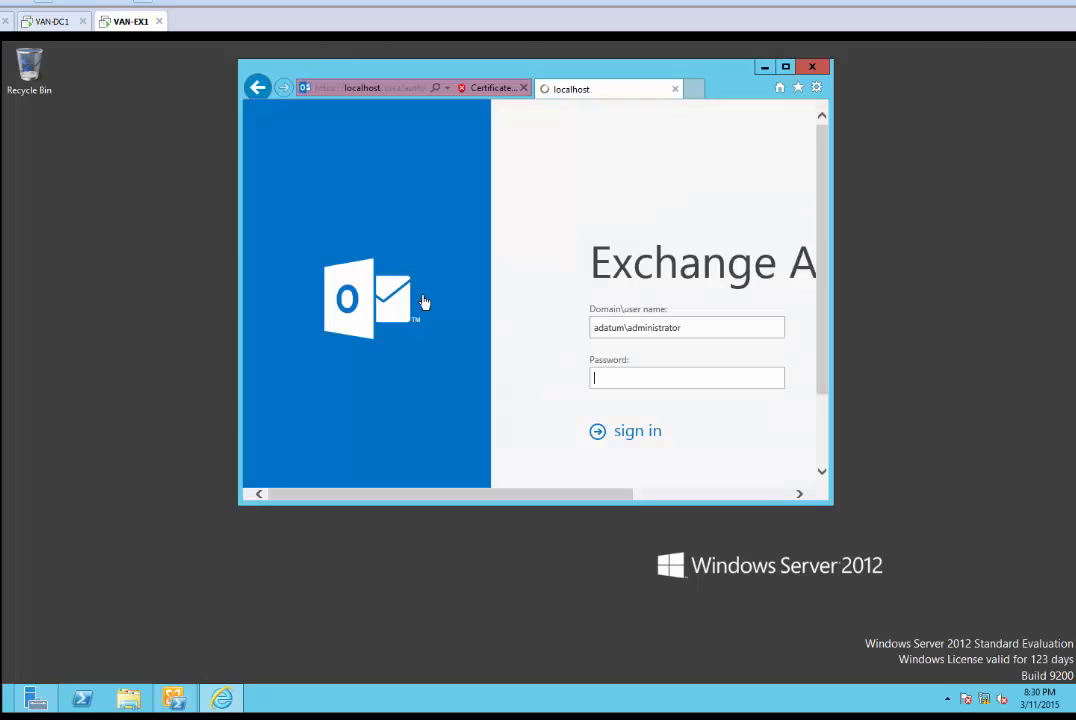
left_click(785, 67)
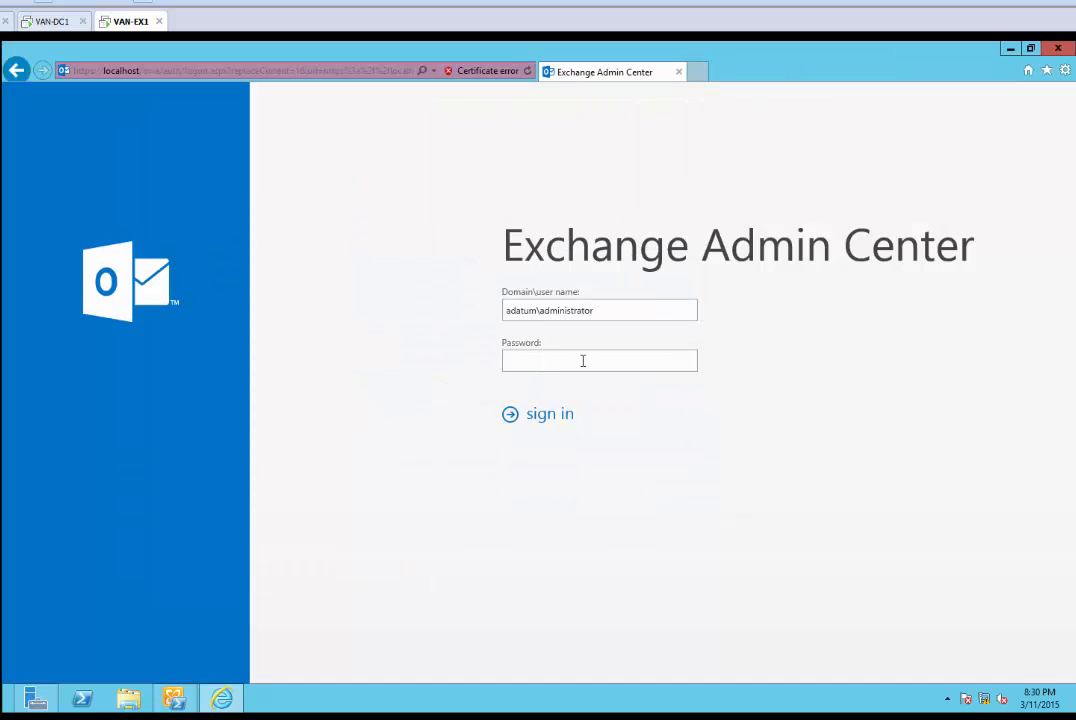
Sign in with the administrator password to reach the recipients mailbox list
left_click(576, 366)
type("Pa$$w0rd1")
key("Return")
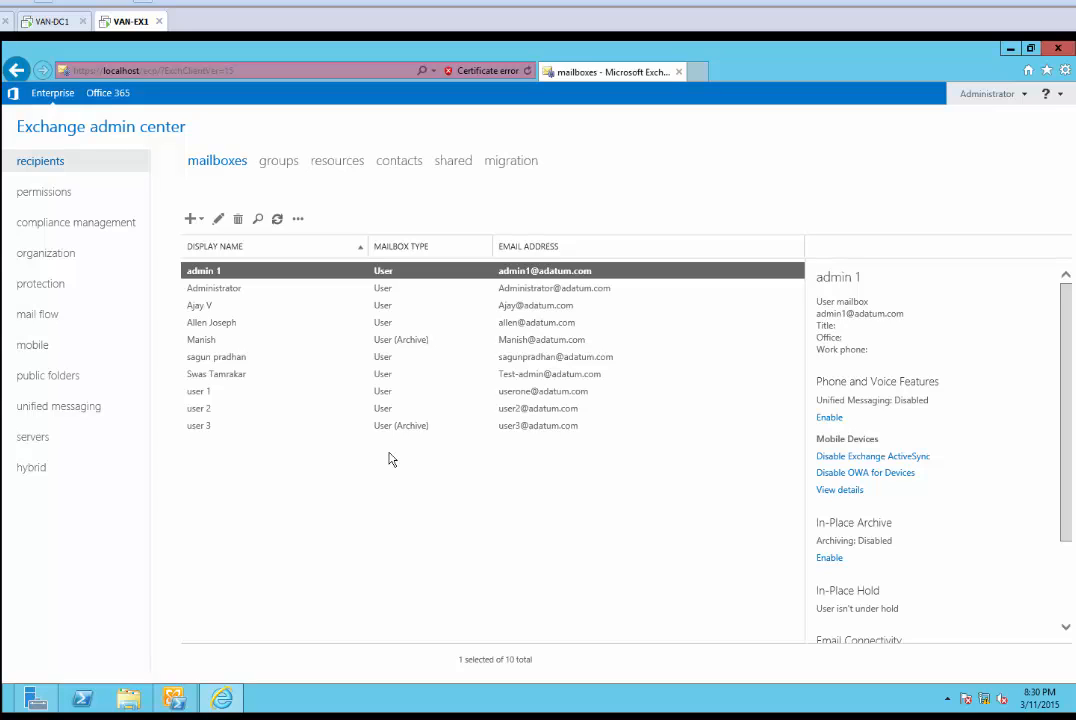
left_click(312, 714)
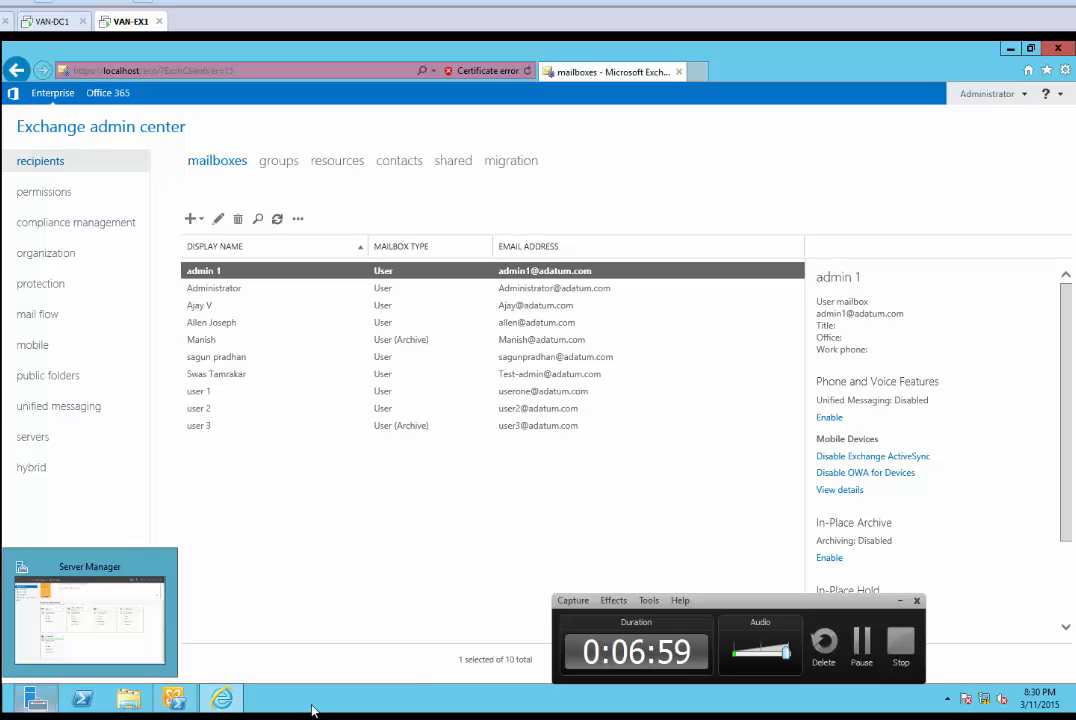
left_click(855, 645)
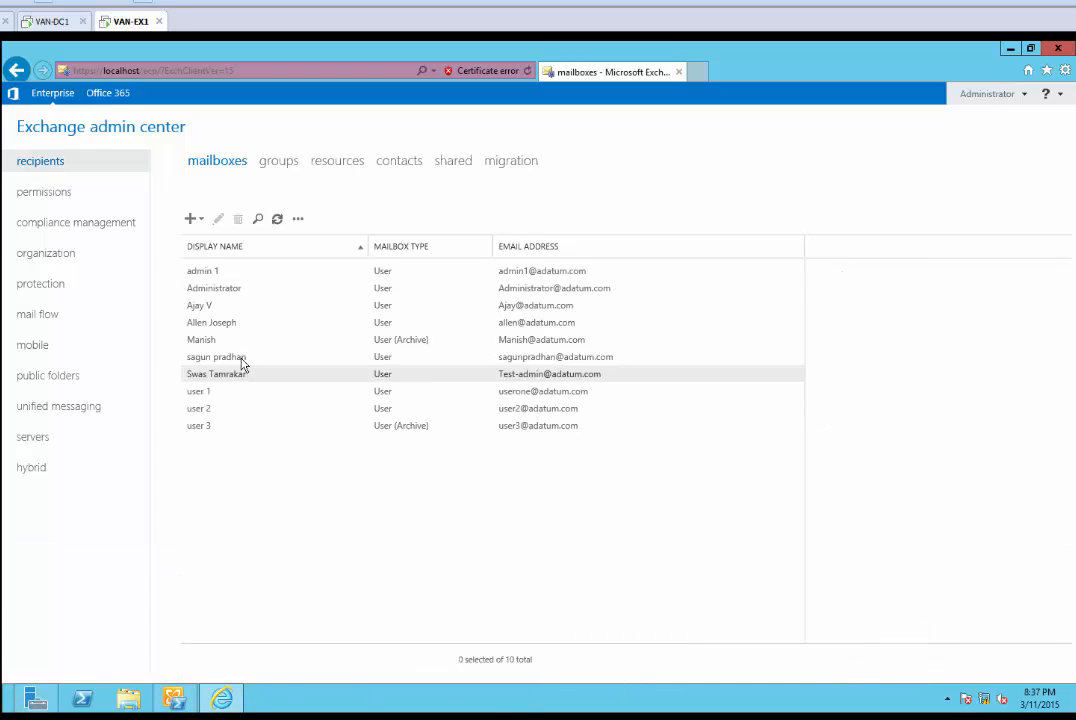
Show VAN-EX1's certificates under servers and start the new Exchange certificate wizard
left_click(40, 440)
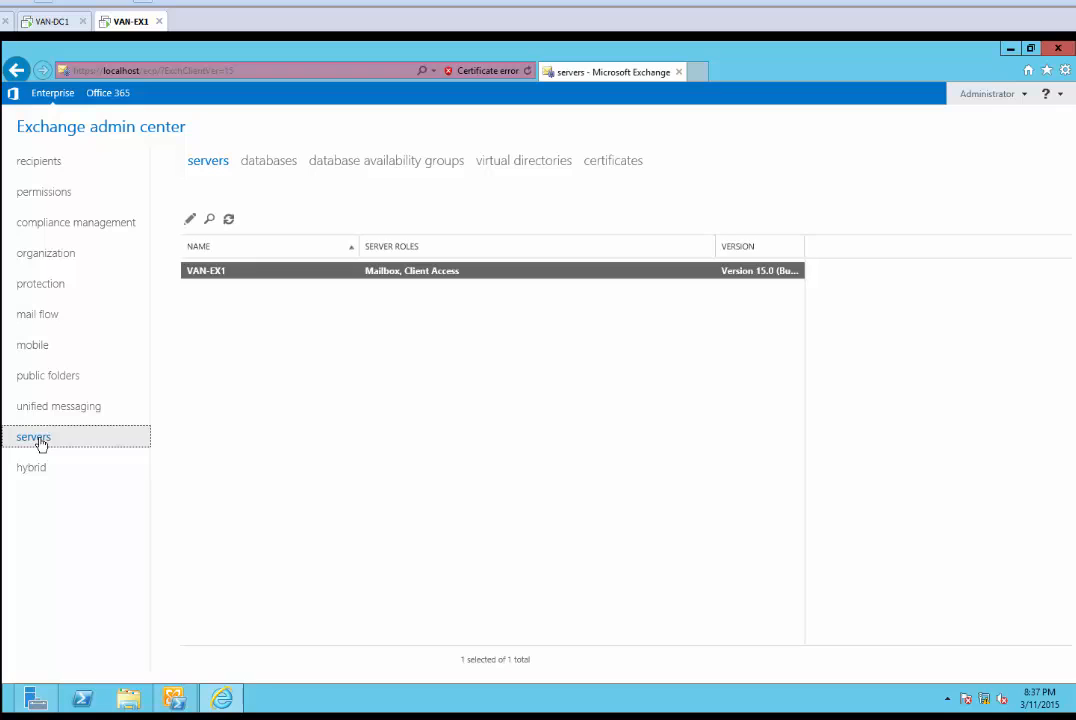
left_click(623, 163)
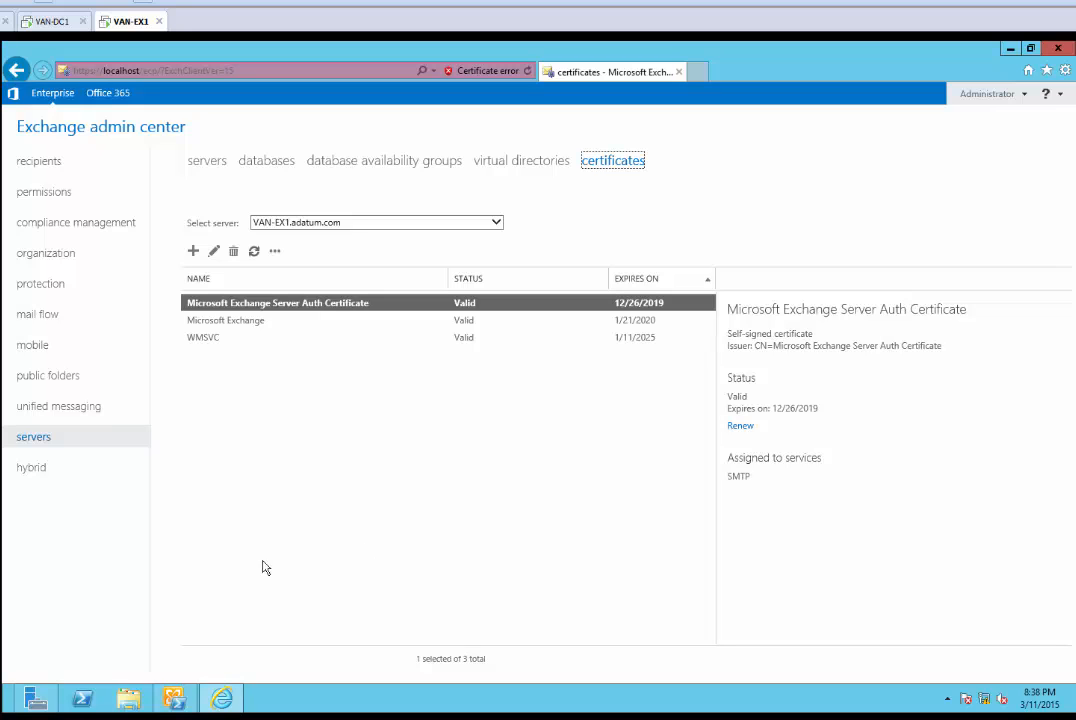
left_click(130, 718)
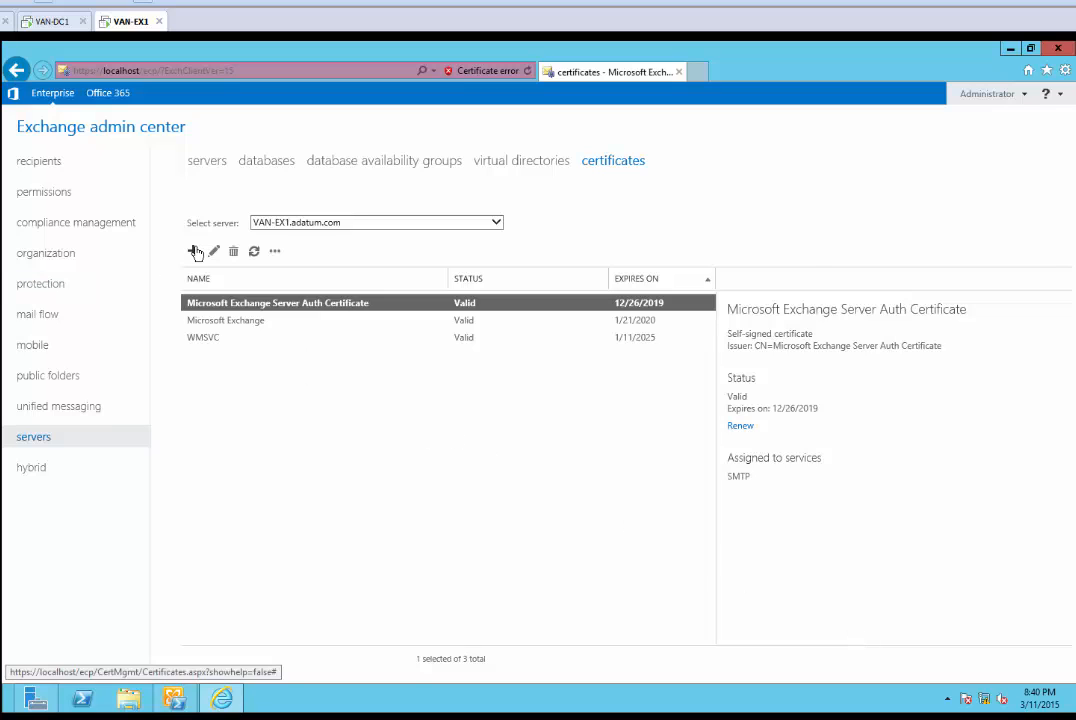
left_click(194, 251)
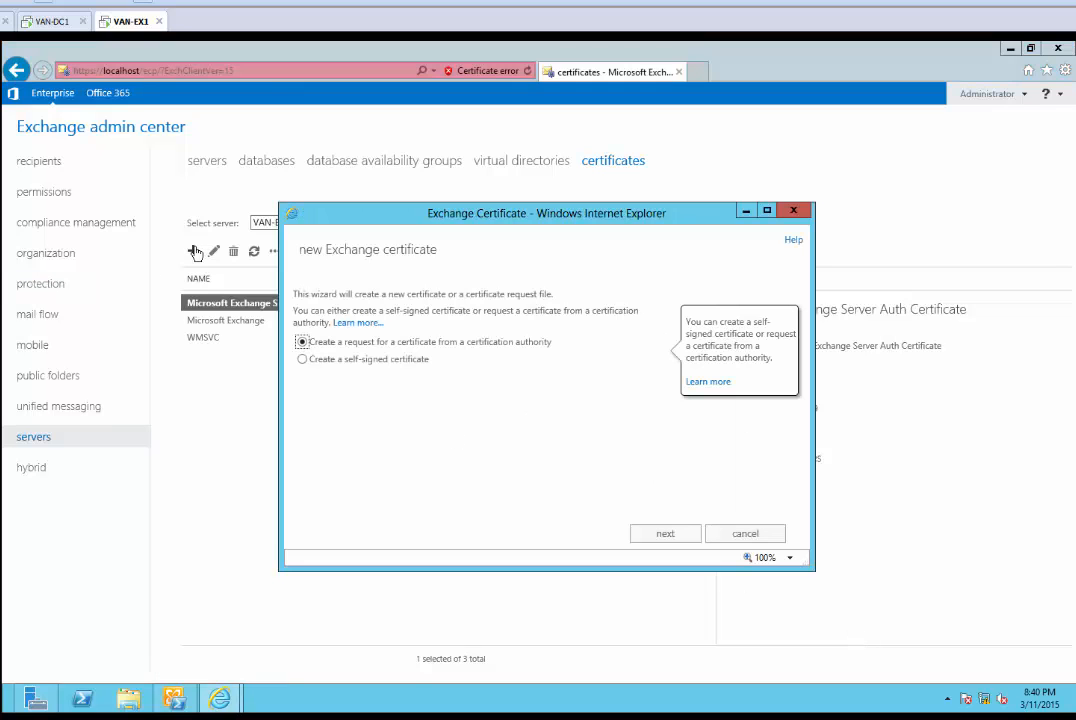
Start a CA certificate request with friendly name 'Exchange Certificate from Internal CA'
left_click_drag(449, 213, 355, 151)
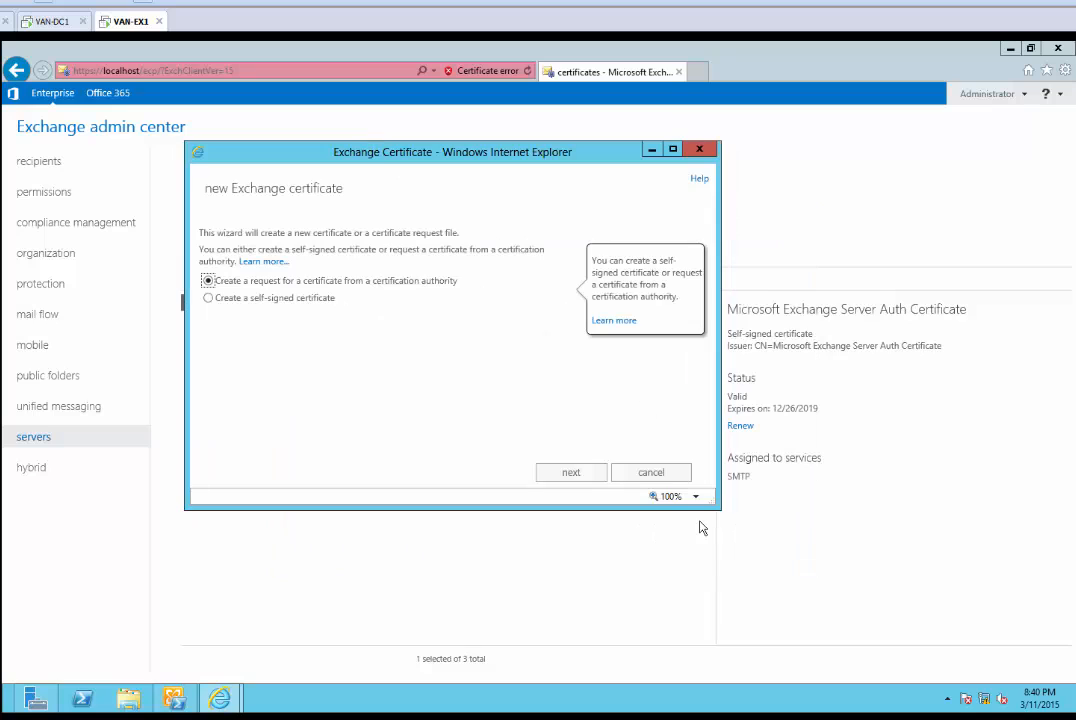
left_click_drag(719, 508, 788, 594)
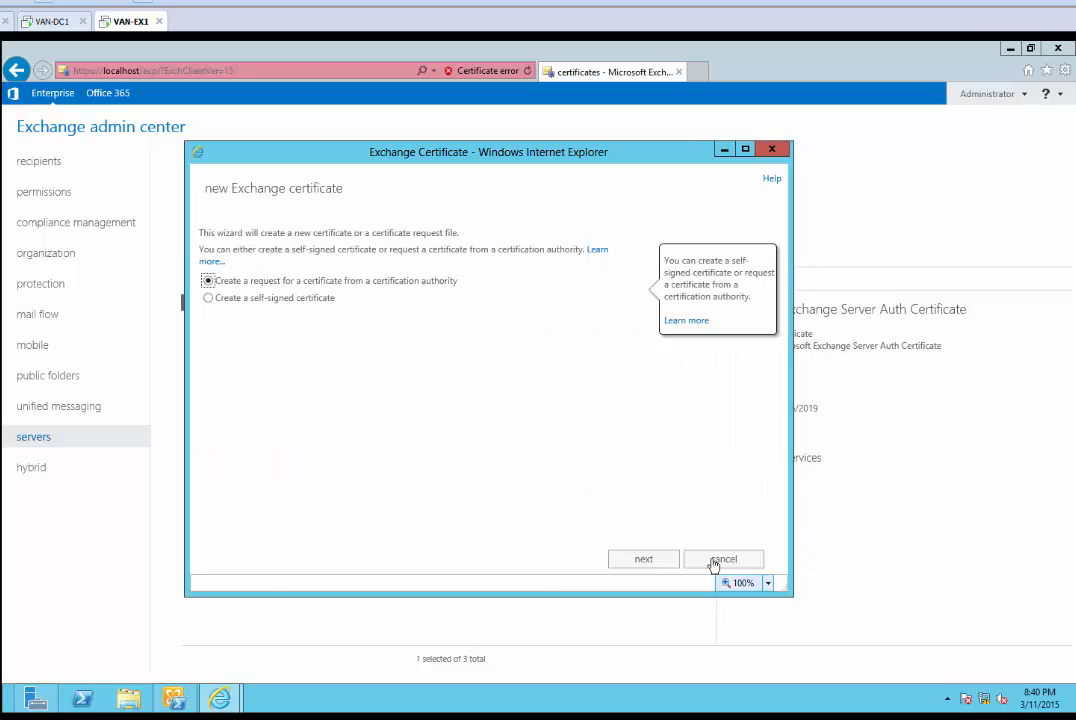
left_click(658, 561)
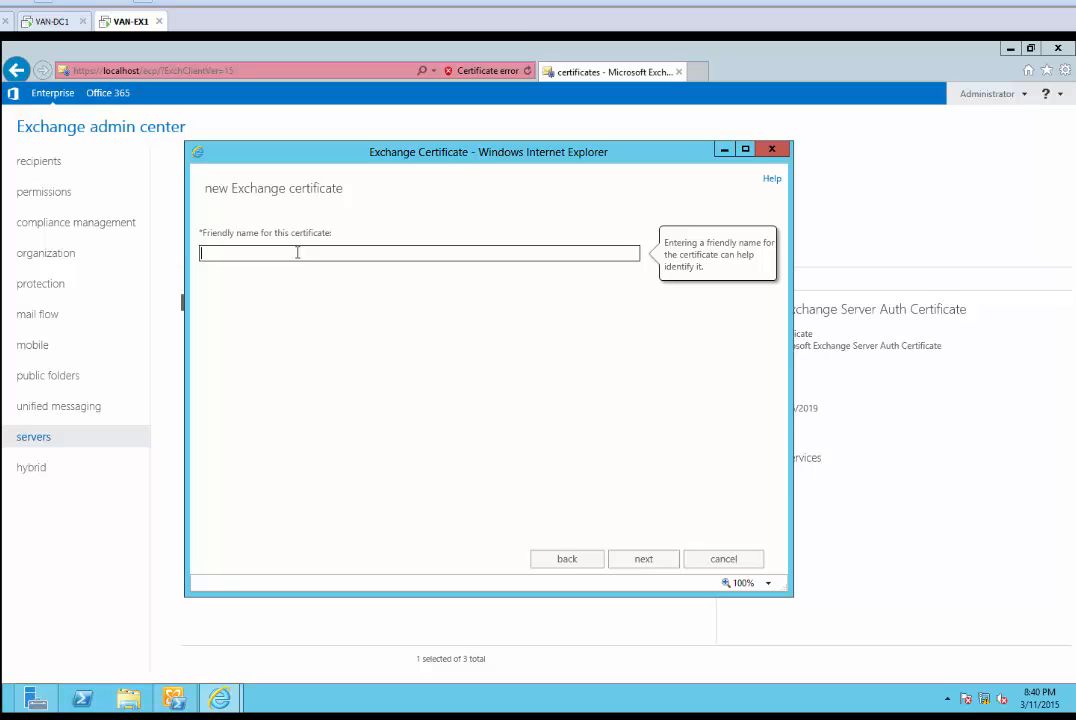
type("Exchange Certificate from Internal CA")
left_click(643, 560)
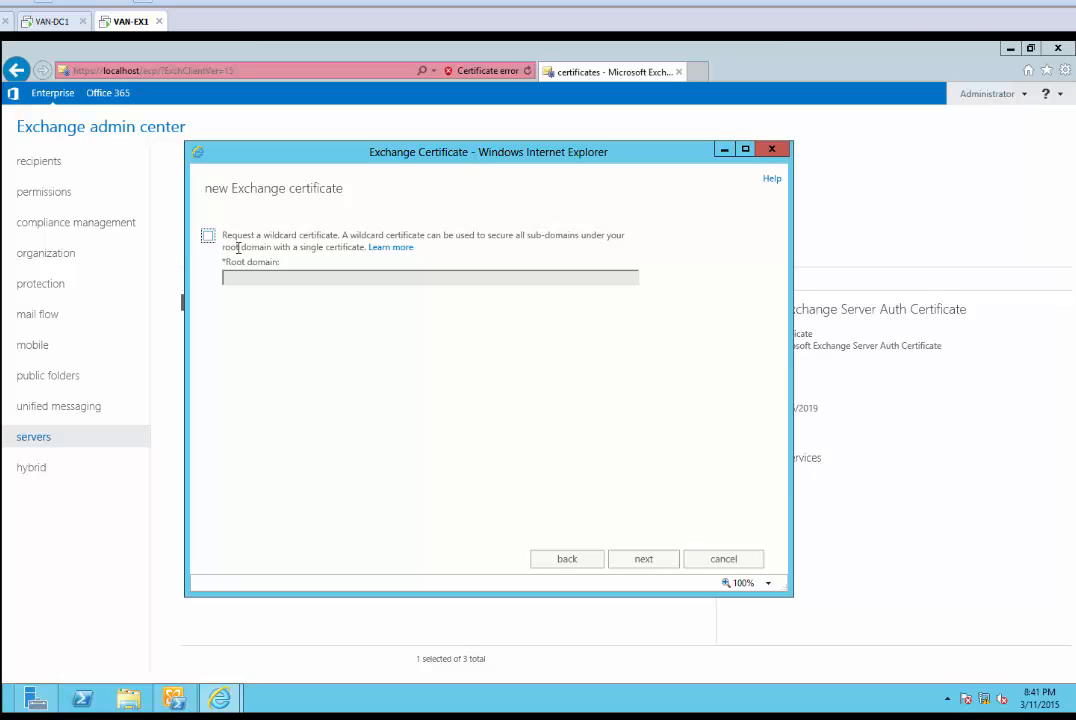
Skip the wildcard option and browse for the server to store the request on
left_click(643, 563)
left_click(646, 558)
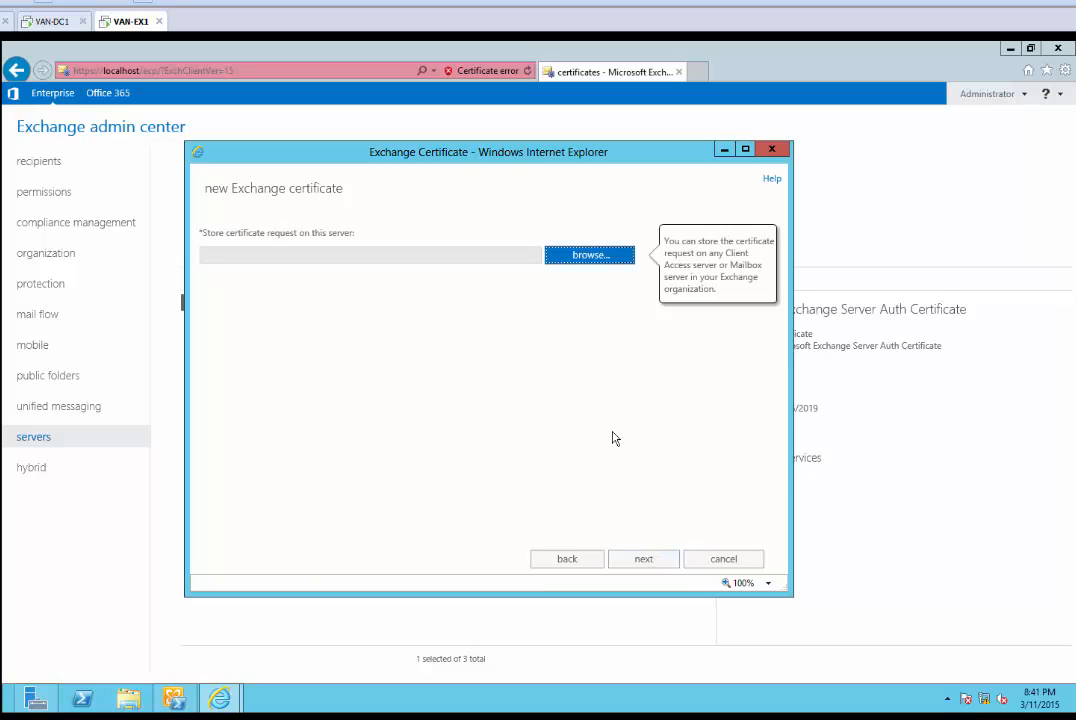
left_click(590, 257)
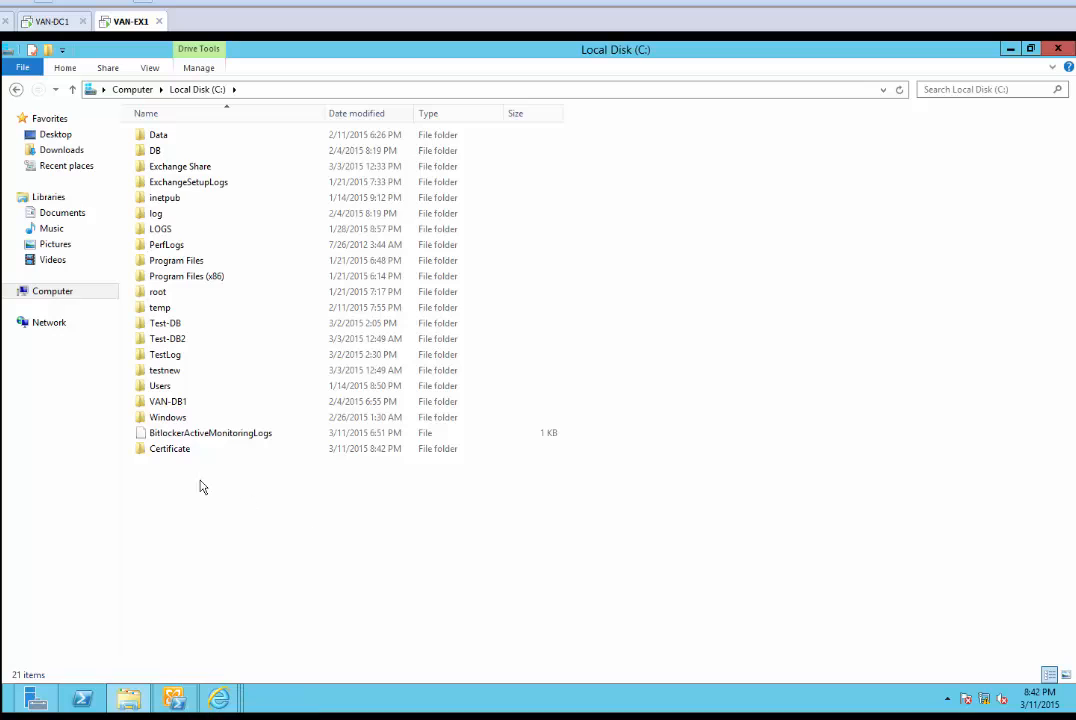
Turn on 'Share this folder' for the Certificate folder in Advanced Sharing
left_click(180, 455)
right_click(180, 457)
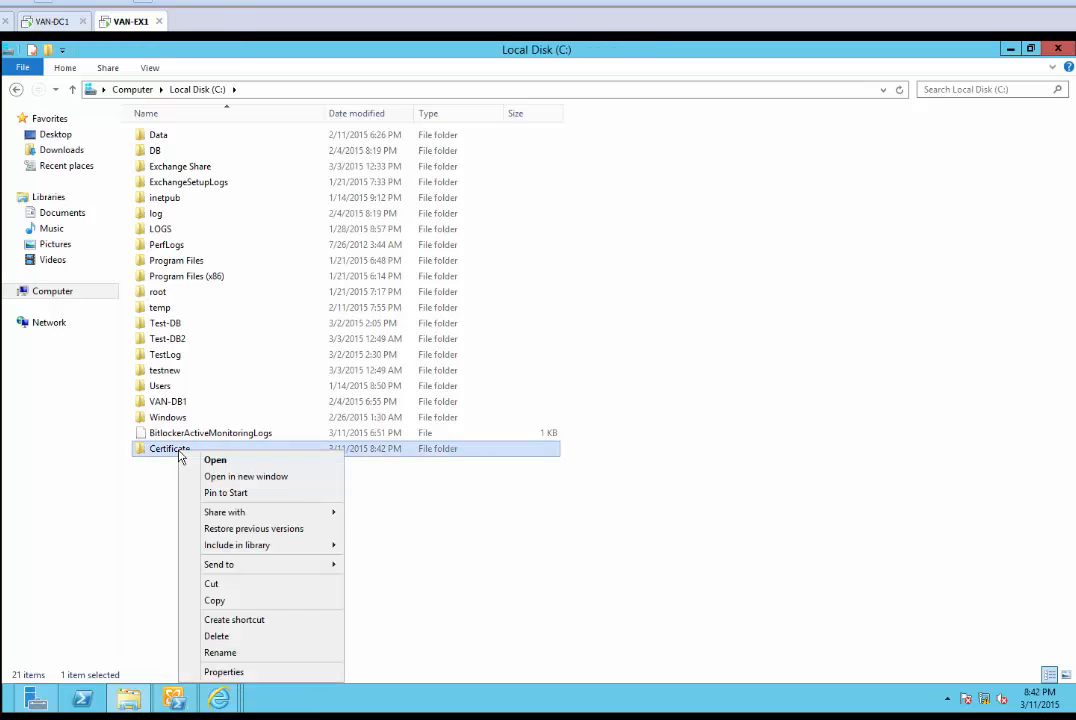
left_click(250, 673)
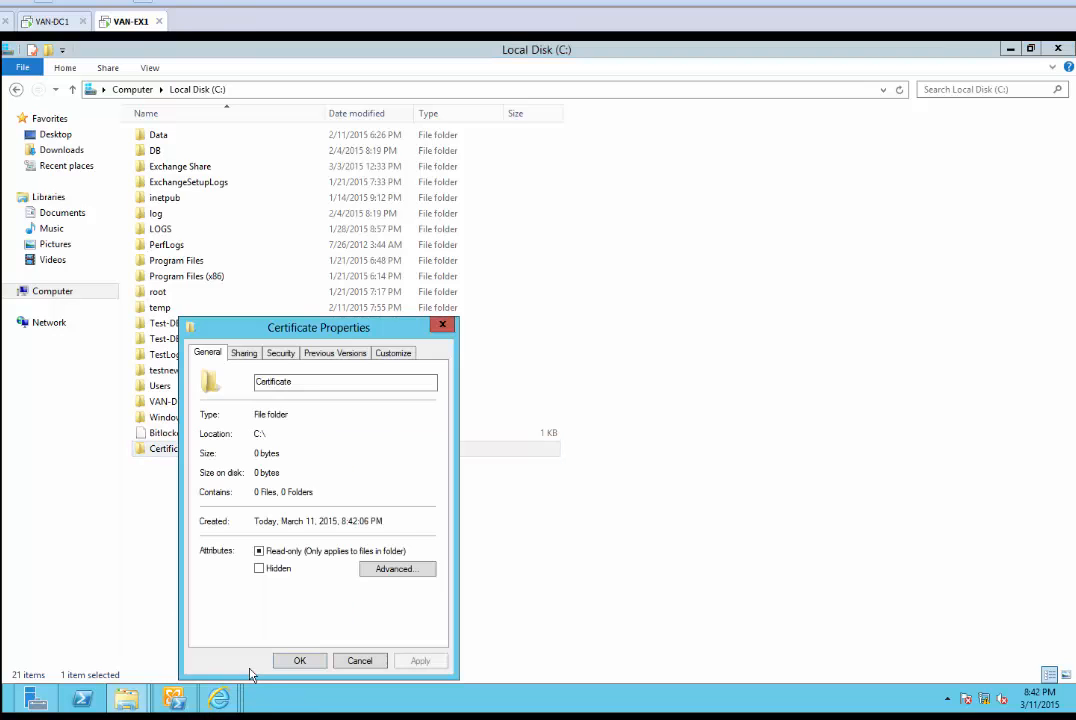
left_click(245, 354)
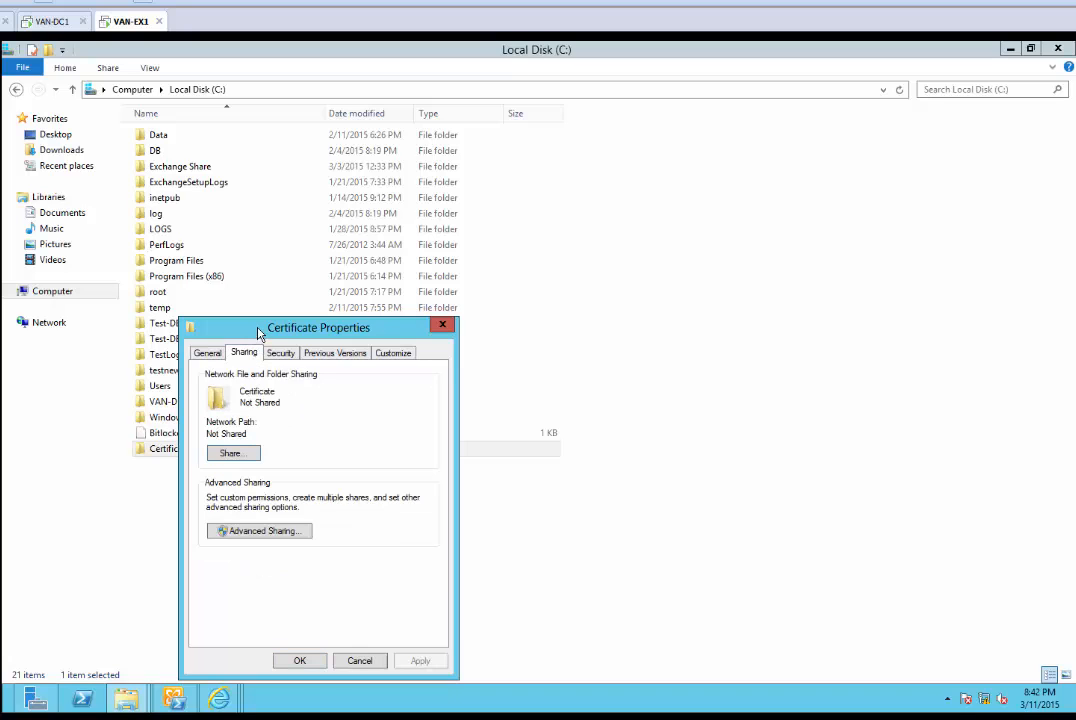
left_click_drag(259, 331, 286, 231)
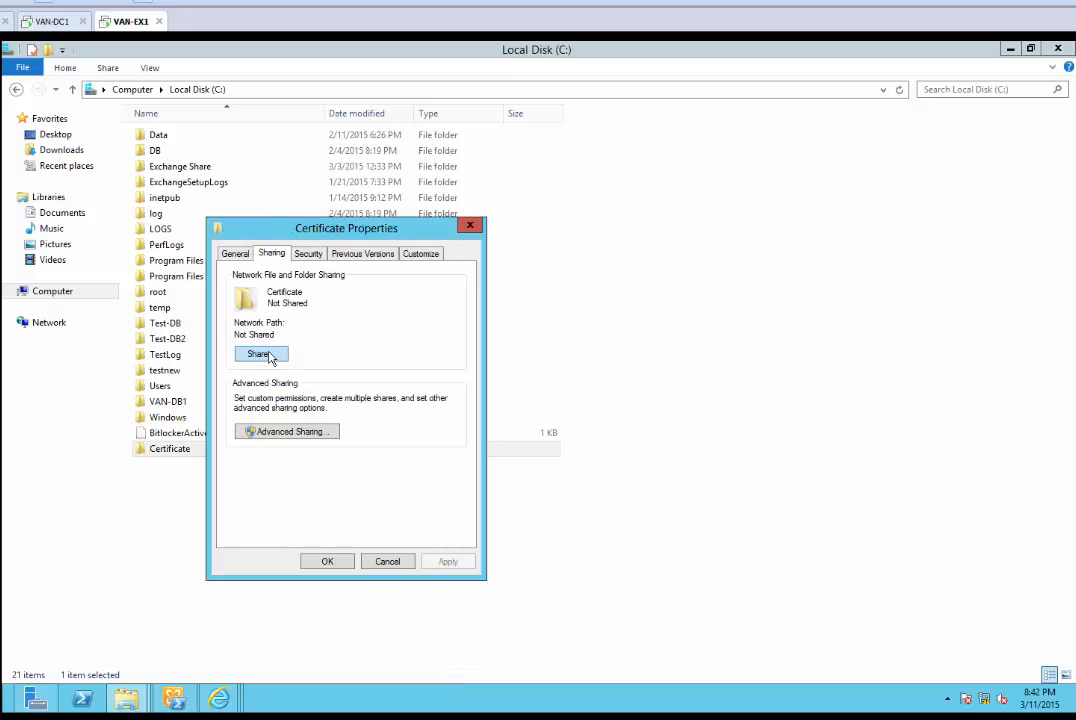
left_click(286, 433)
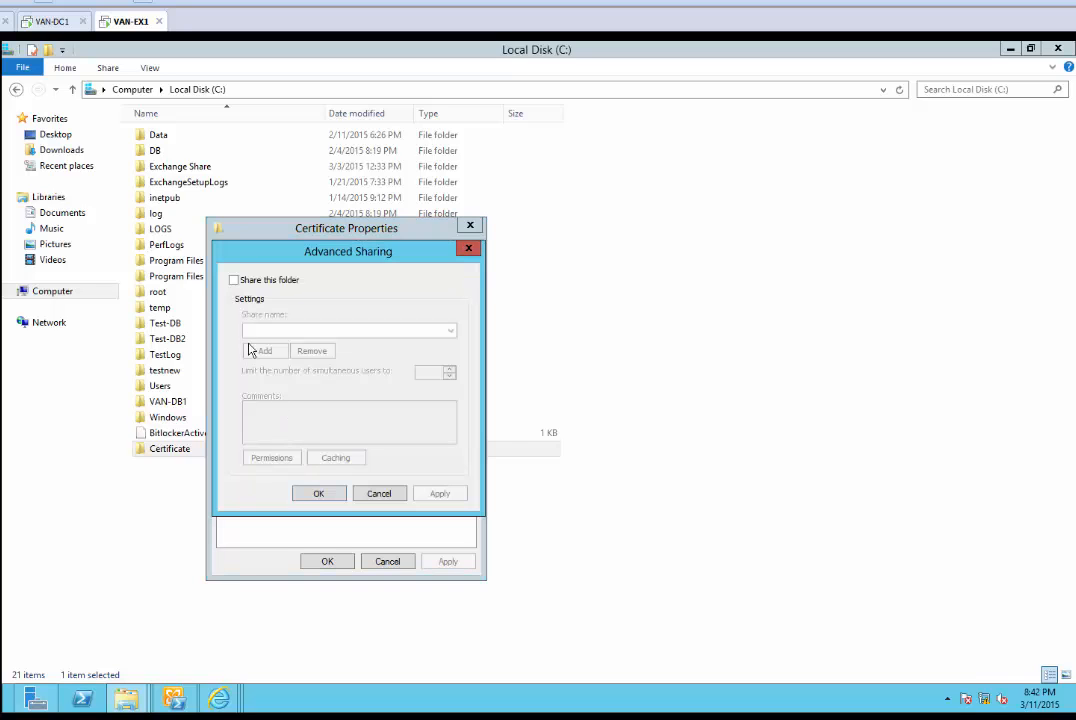
left_click(234, 281)
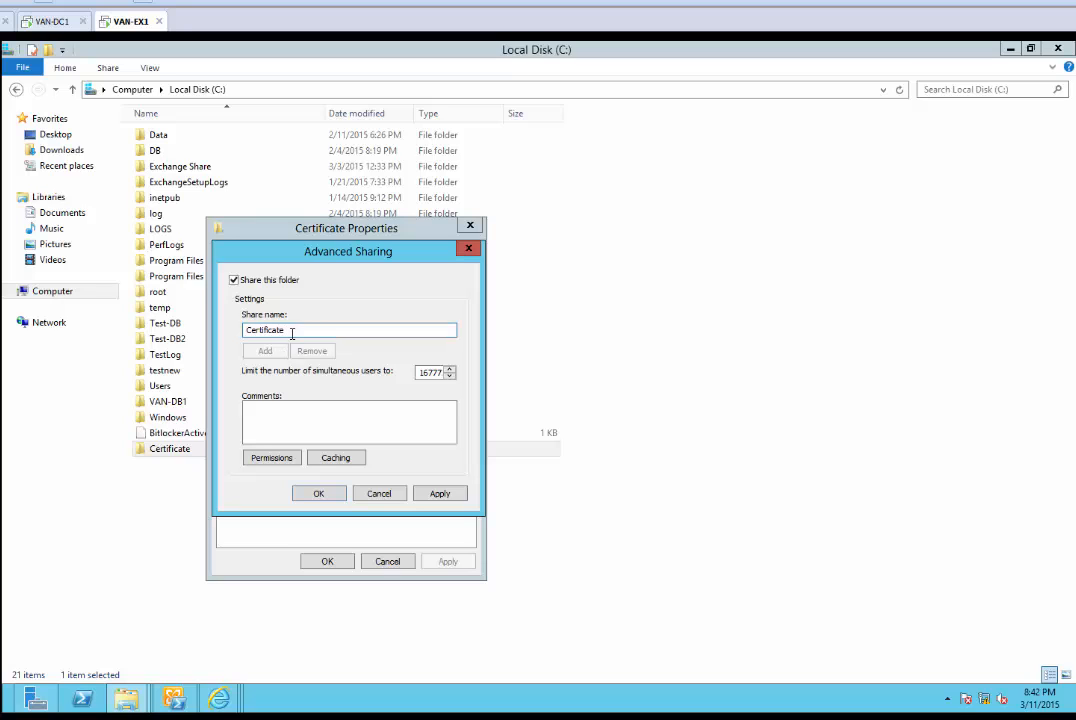
Give Everyone Full Control on the Certificate share and apply the sharing settings
left_click(270, 457)
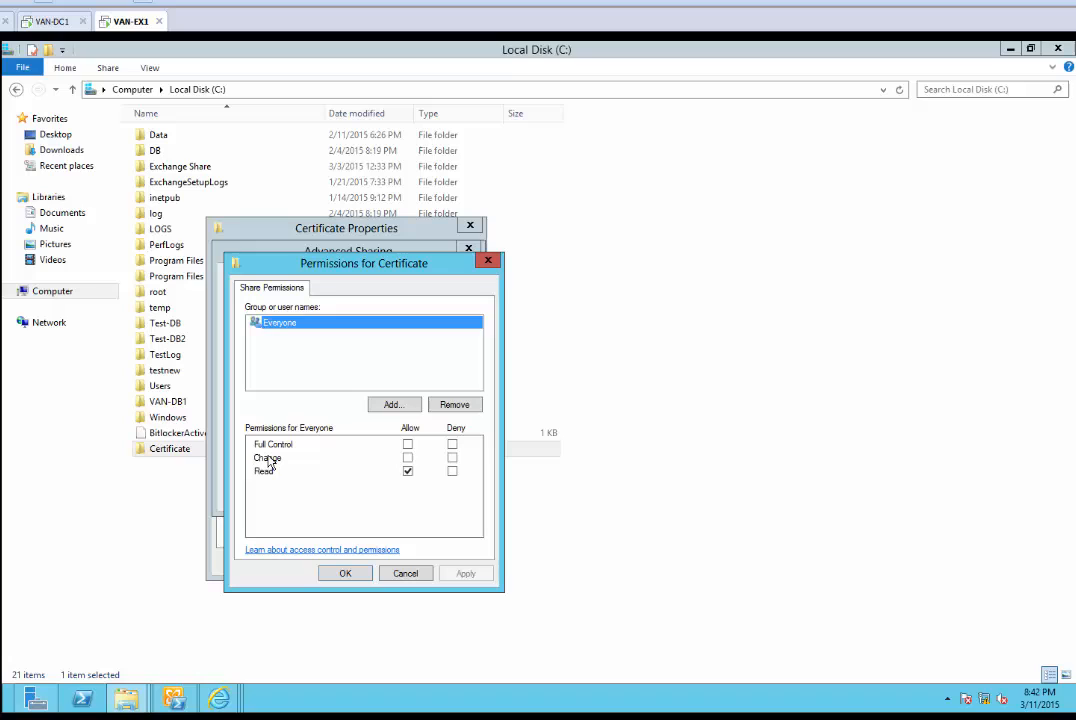
left_click(407, 444)
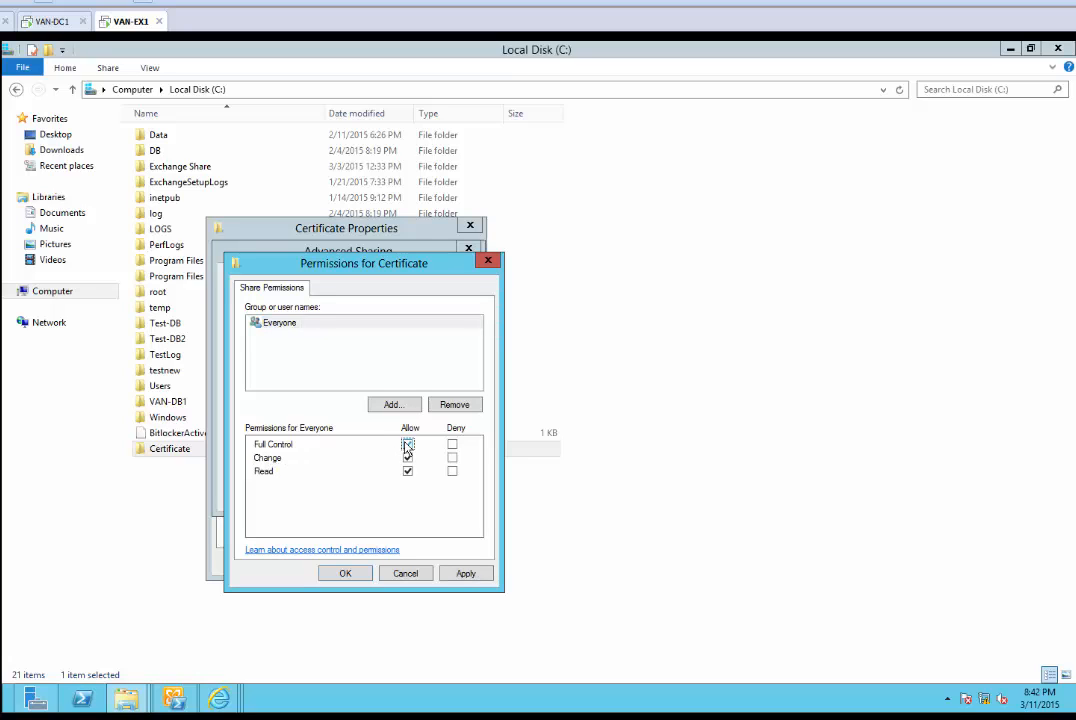
left_click(284, 322)
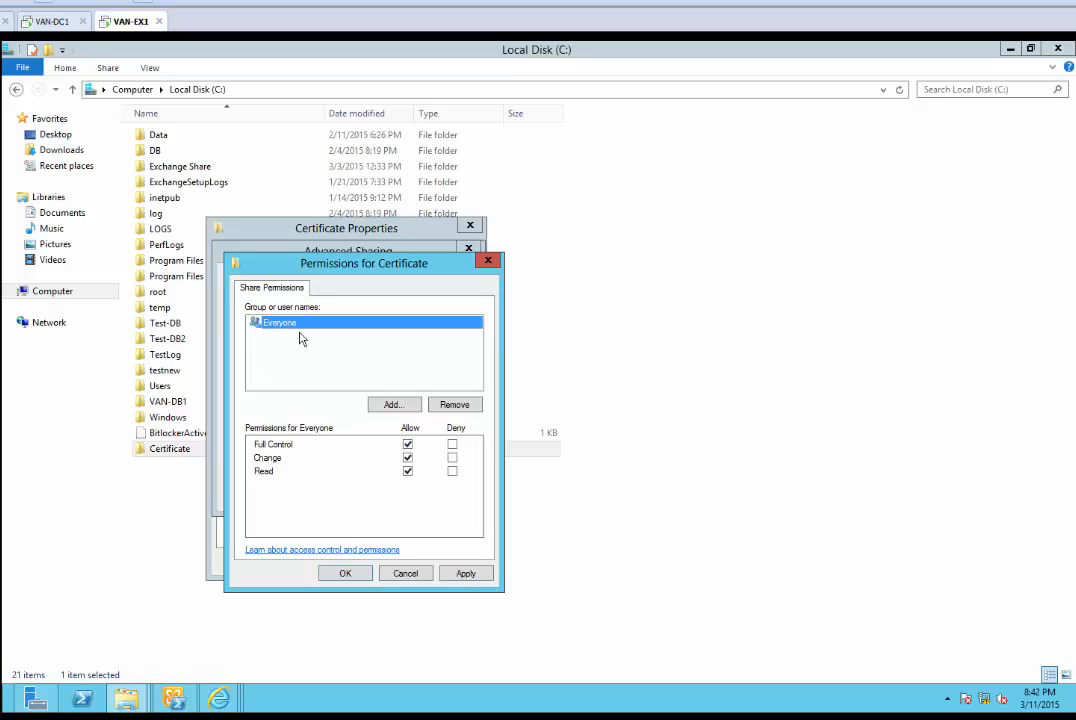
left_click(466, 574)
left_click(358, 576)
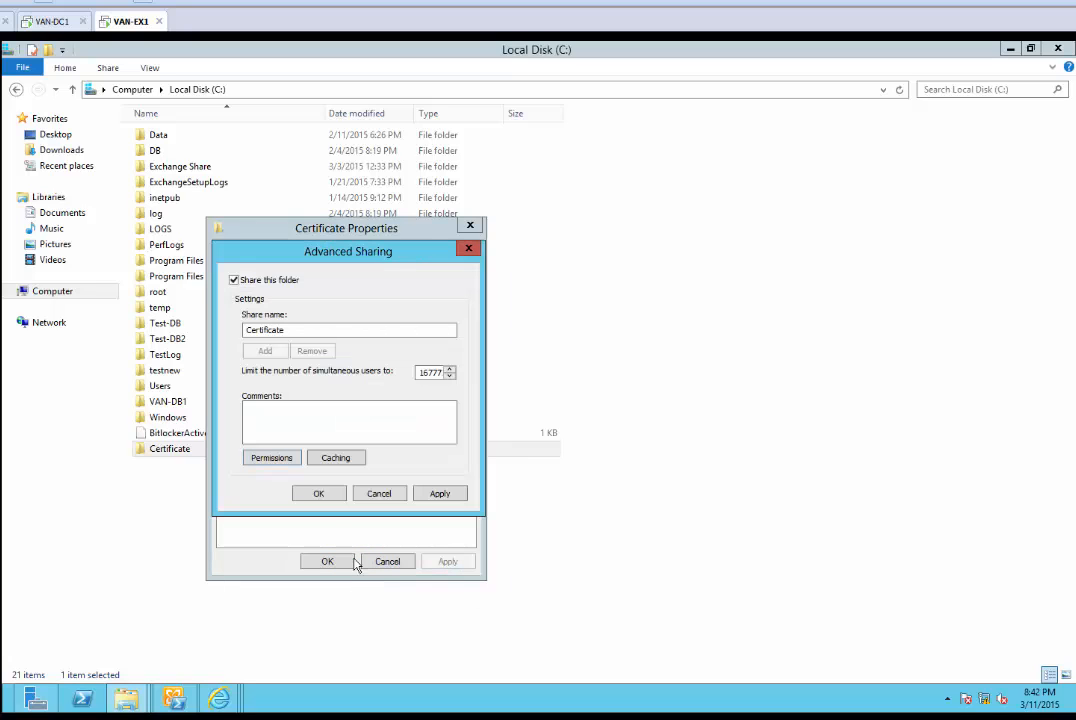
left_click(448, 497)
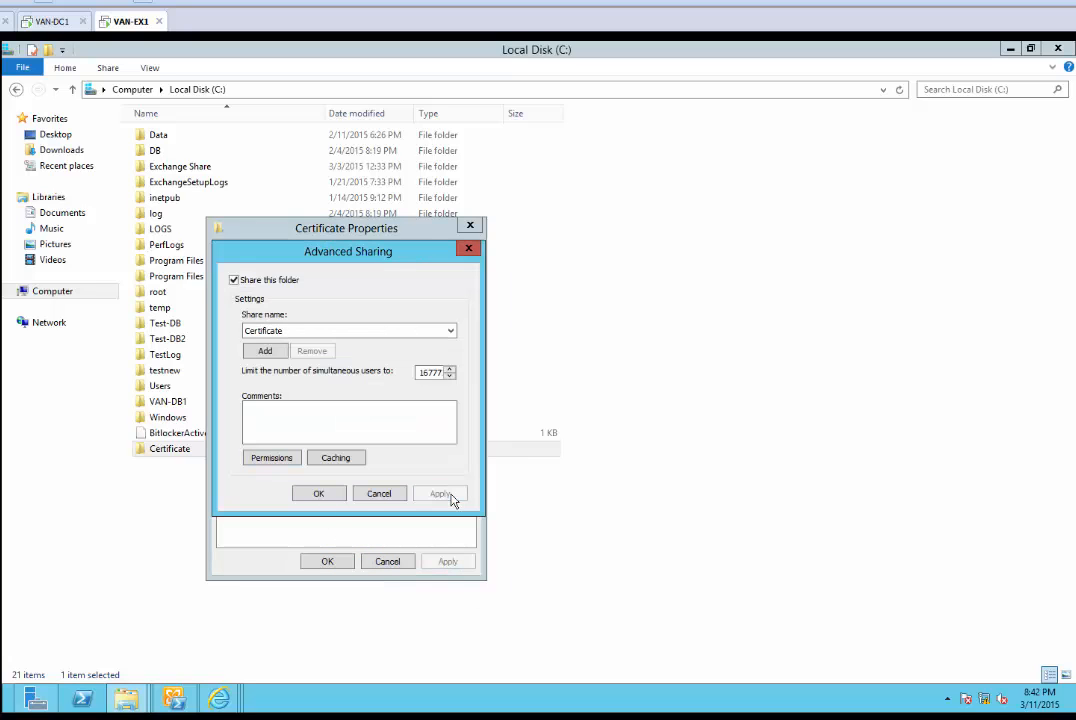
left_click(318, 494)
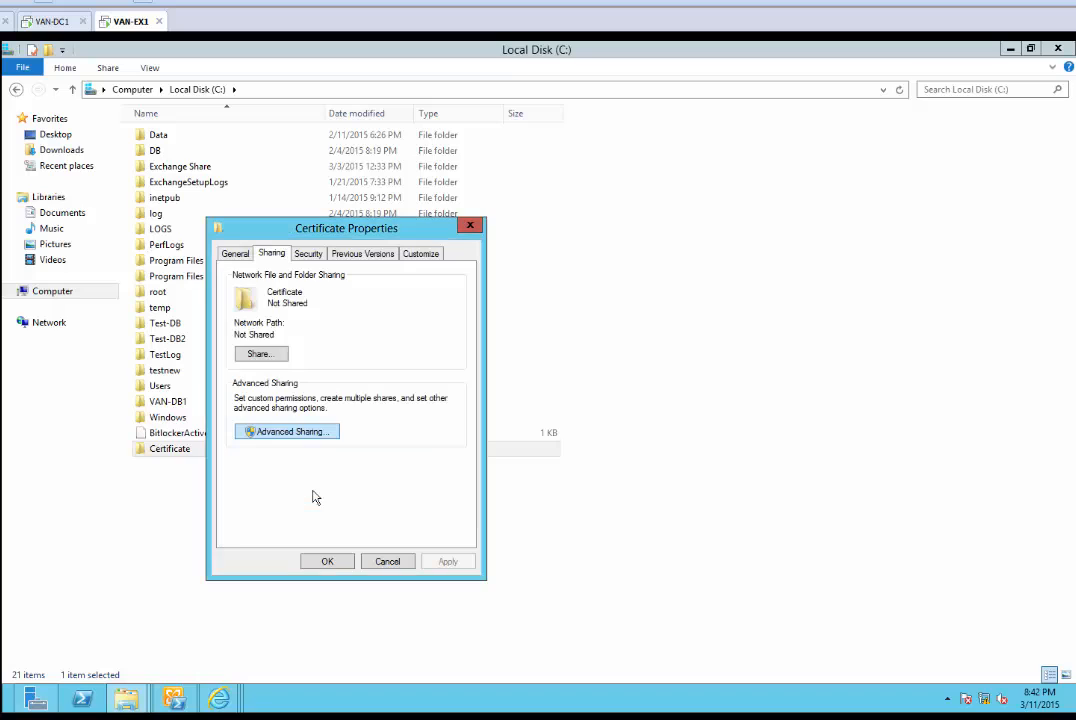
left_click(327, 562)
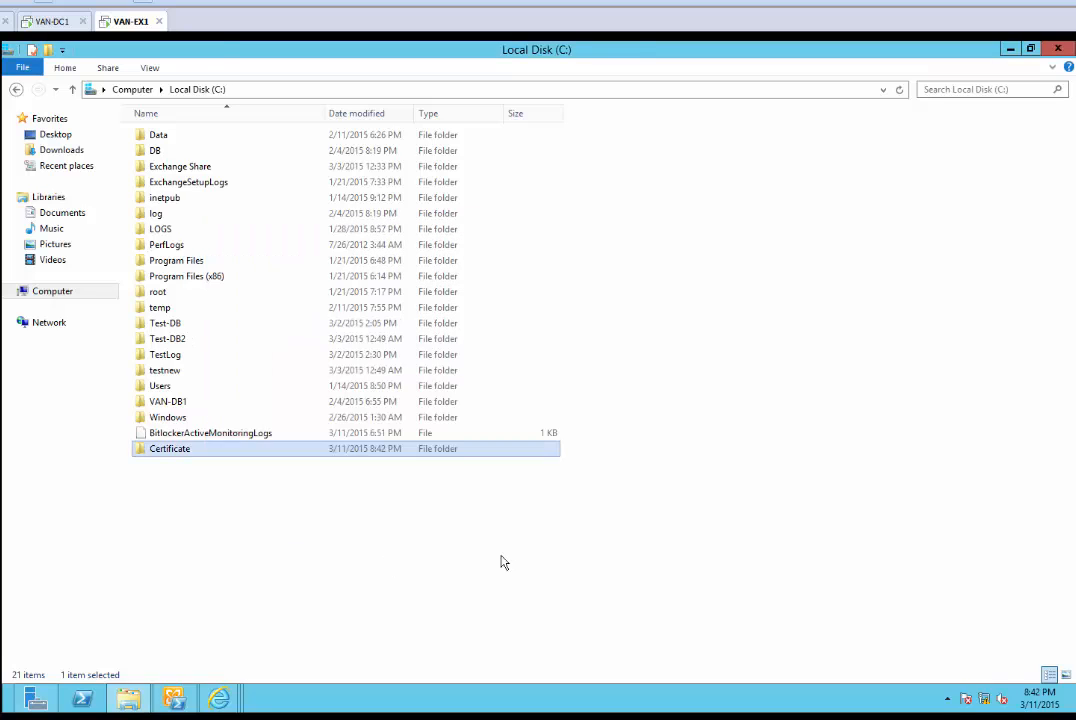
Refresh the file list and check that the Certificate folder is now shared
right_click(566, 558)
left_click(617, 438)
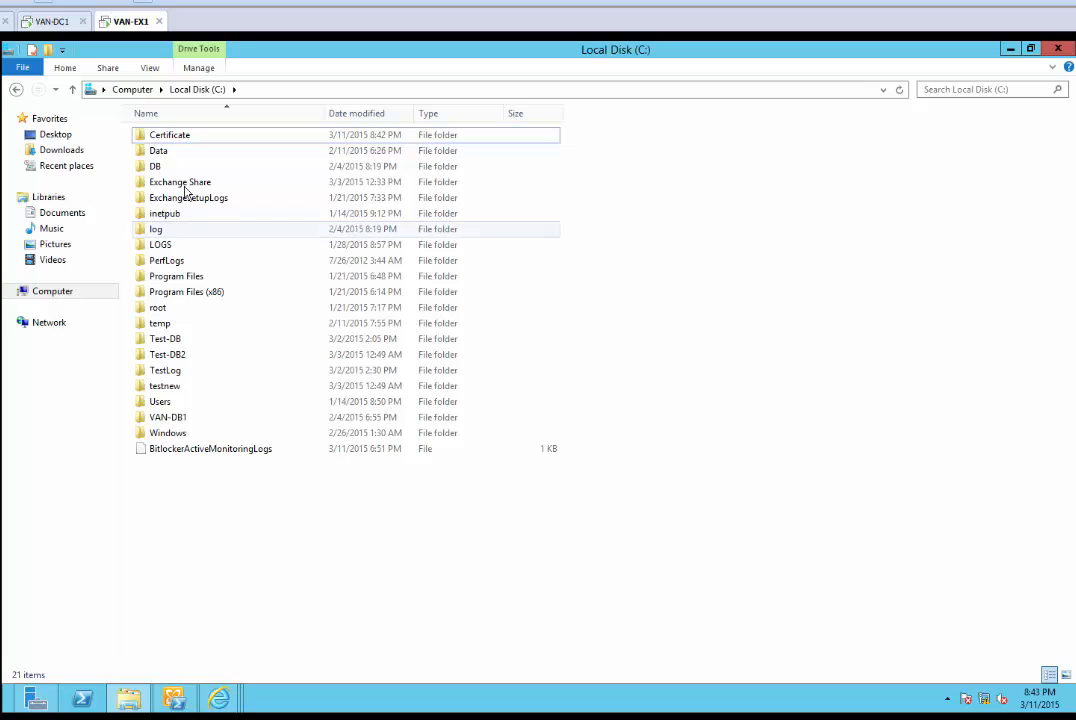
right_click(171, 139)
left_click(232, 357)
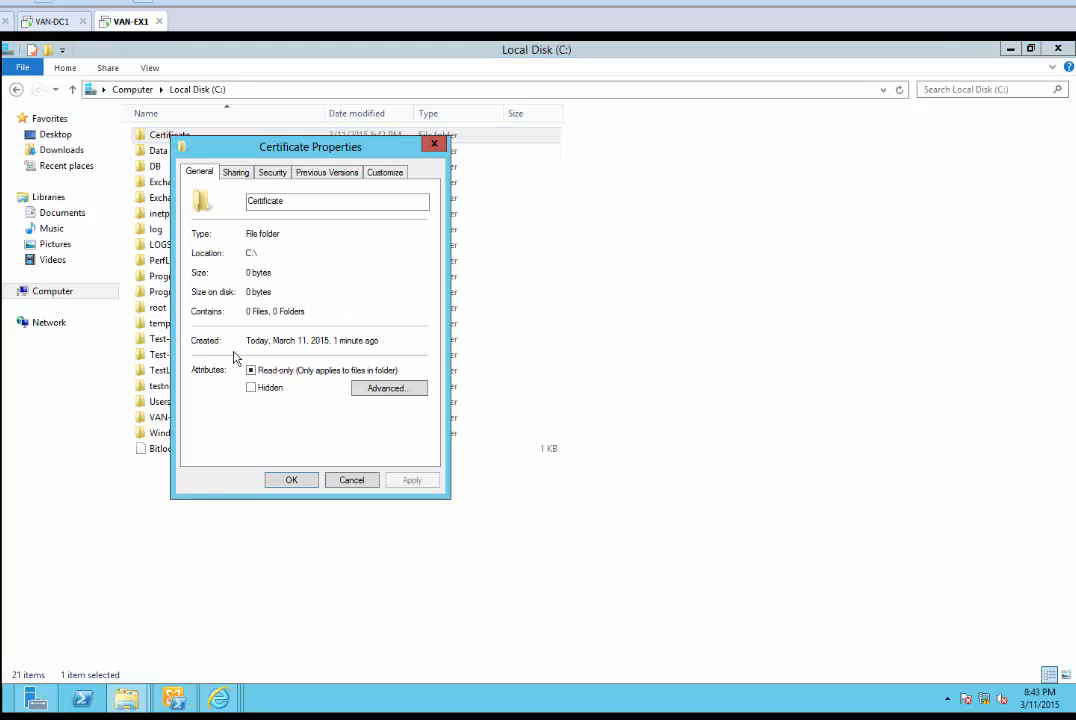
left_click(242, 173)
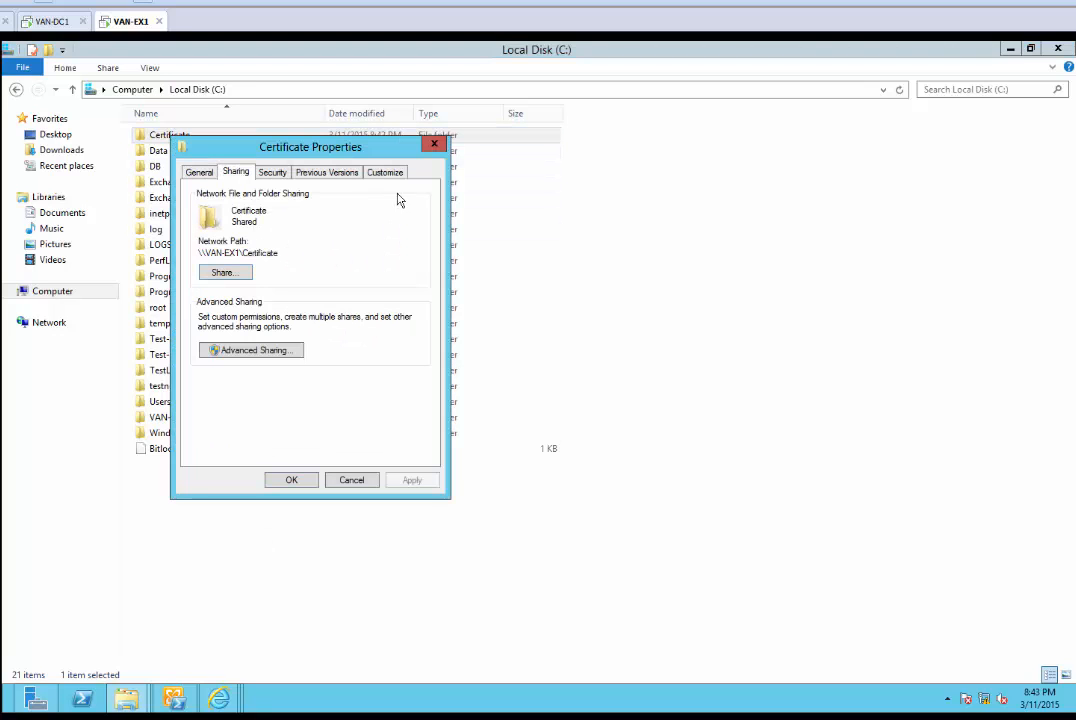
Start adding a group to the Certificate folder's Security permissions
left_click(434, 144)
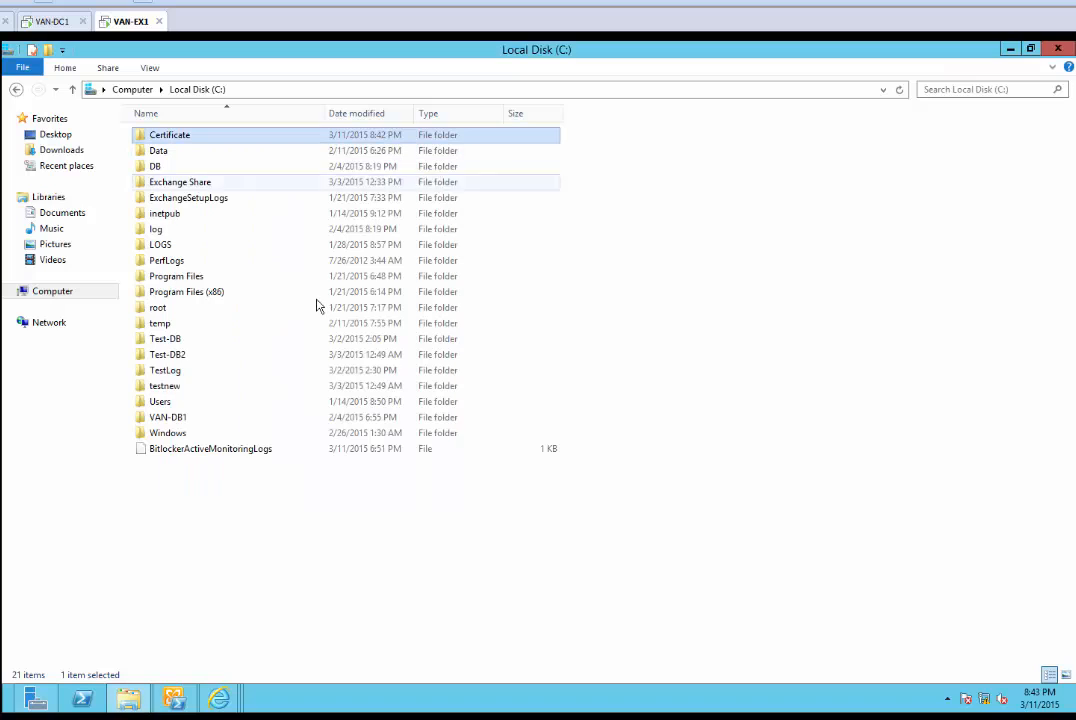
right_click(200, 135)
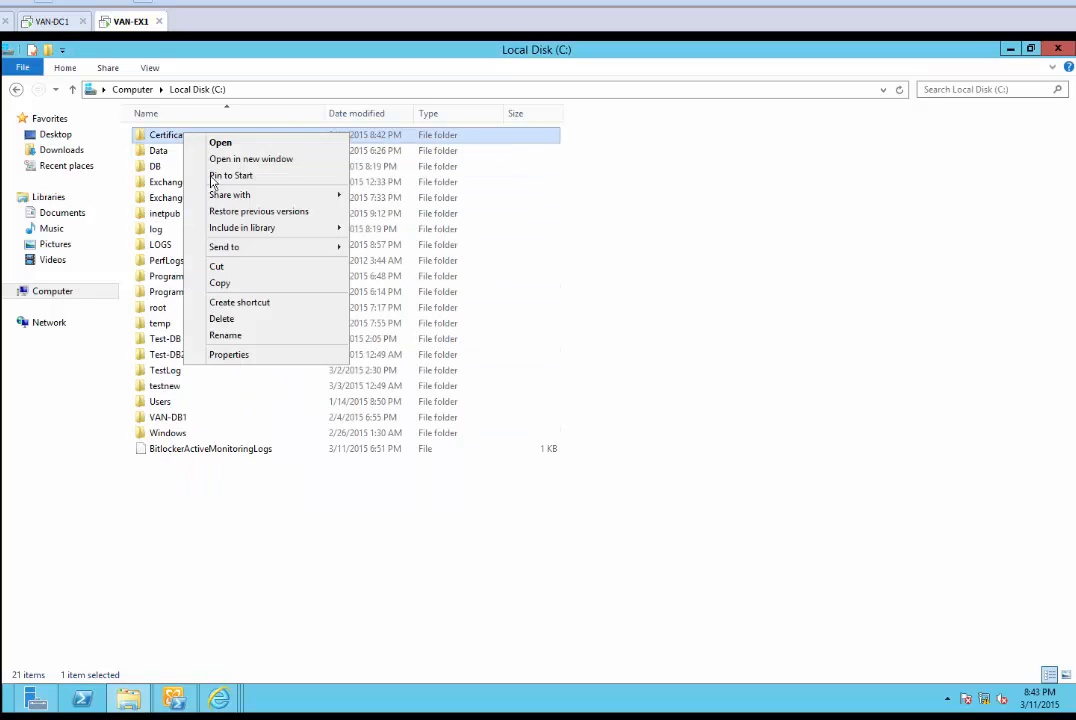
left_click(250, 355)
left_click(286, 169)
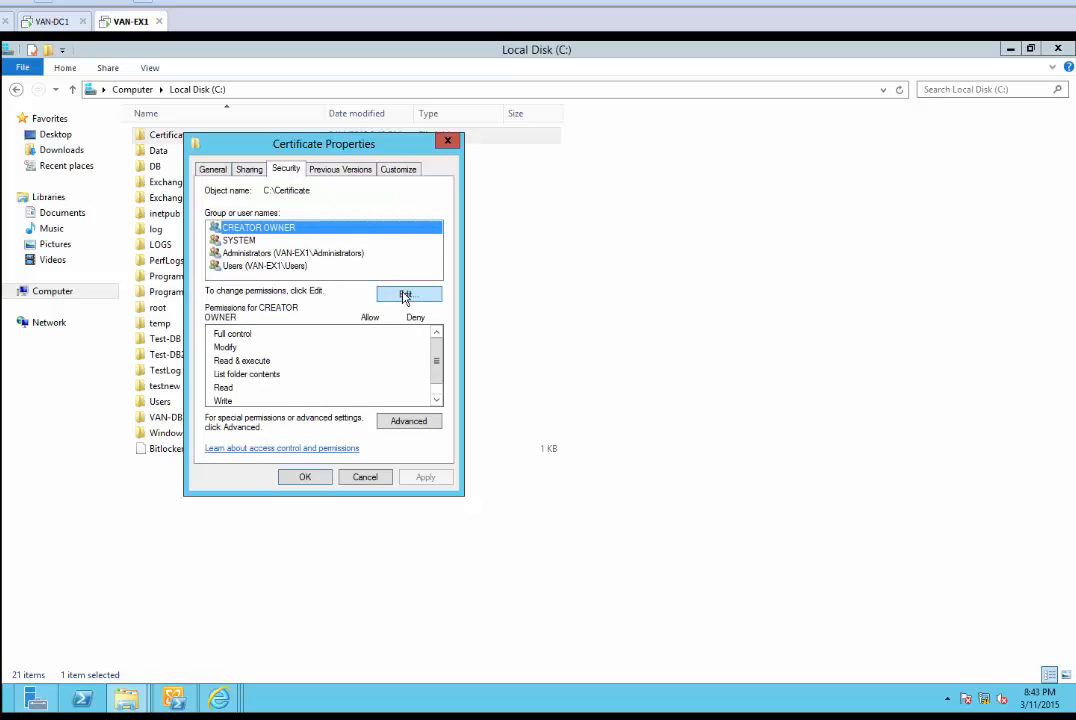
left_click(405, 295)
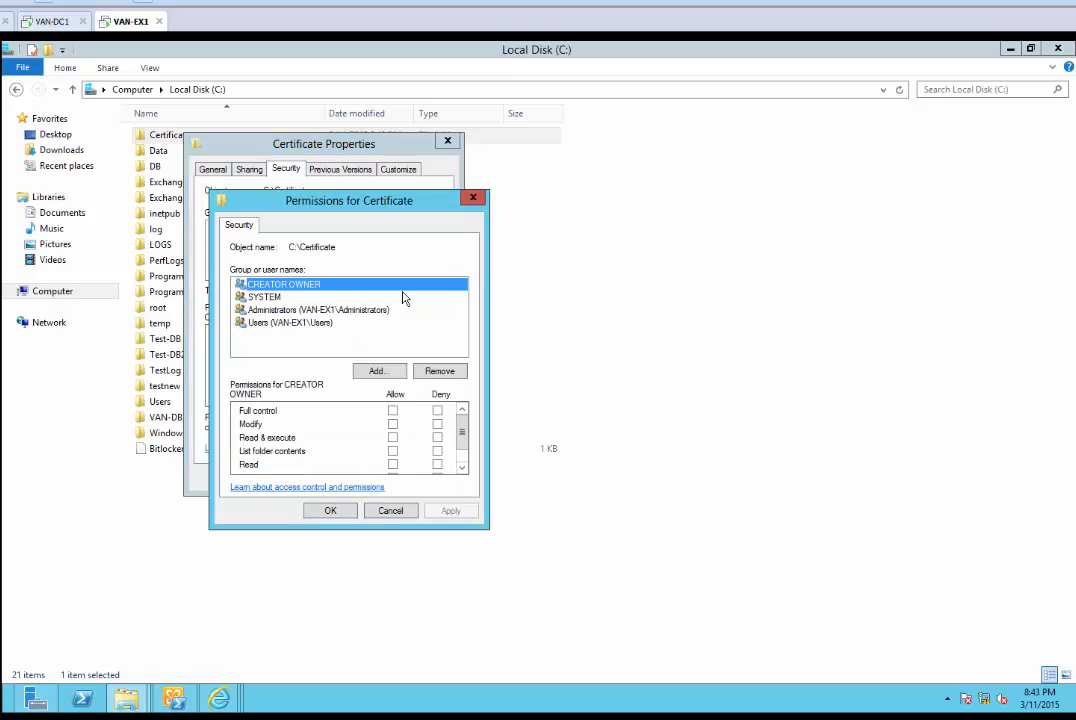
left_click(379, 373)
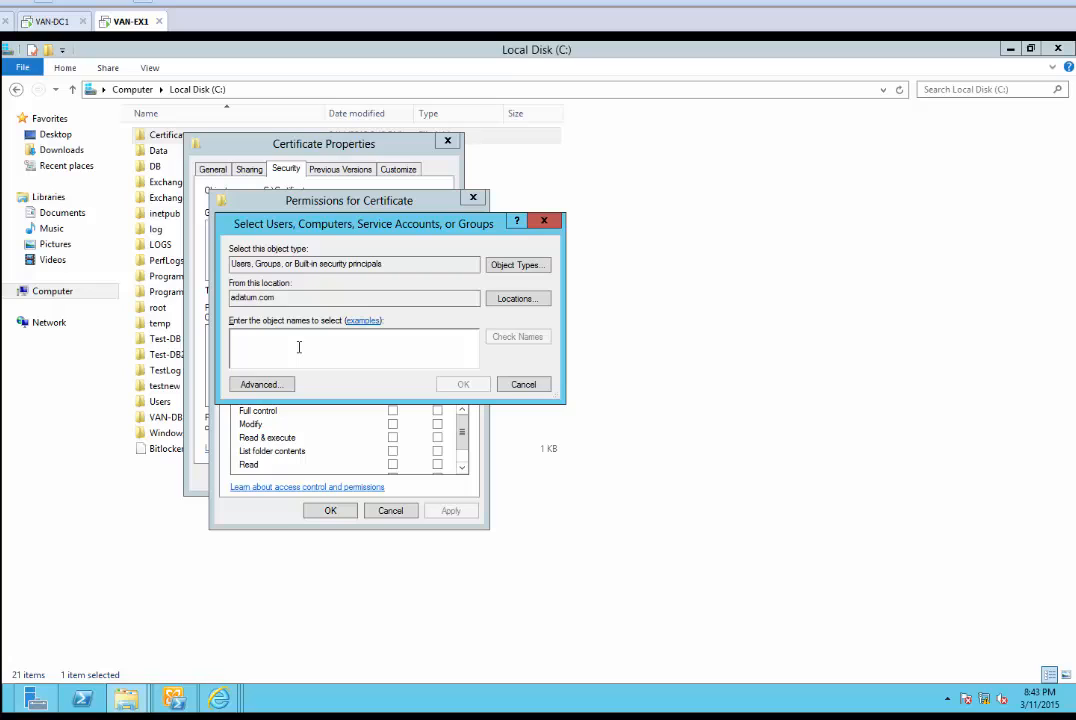
Add Exchange Trusted Subsystem with Modify allowed and apply the permissions
type("Exchange T")
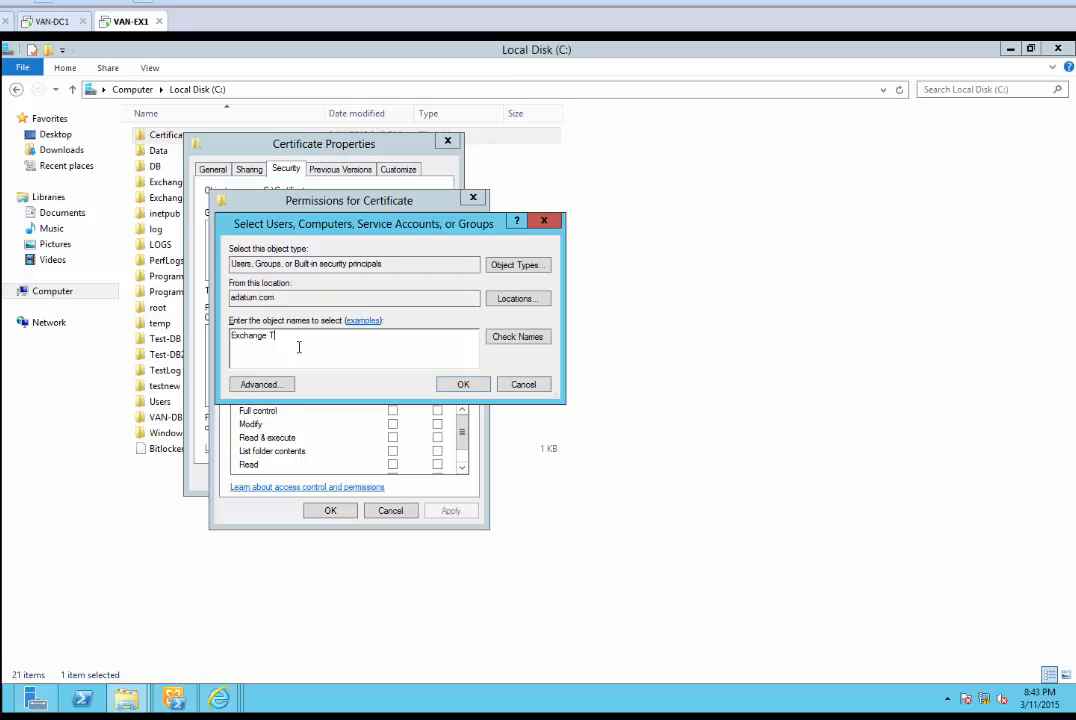
type("rusted Sub-")
key("BackSpace")
key("BackSpace")
type("bsystem")
left_click(516, 337)
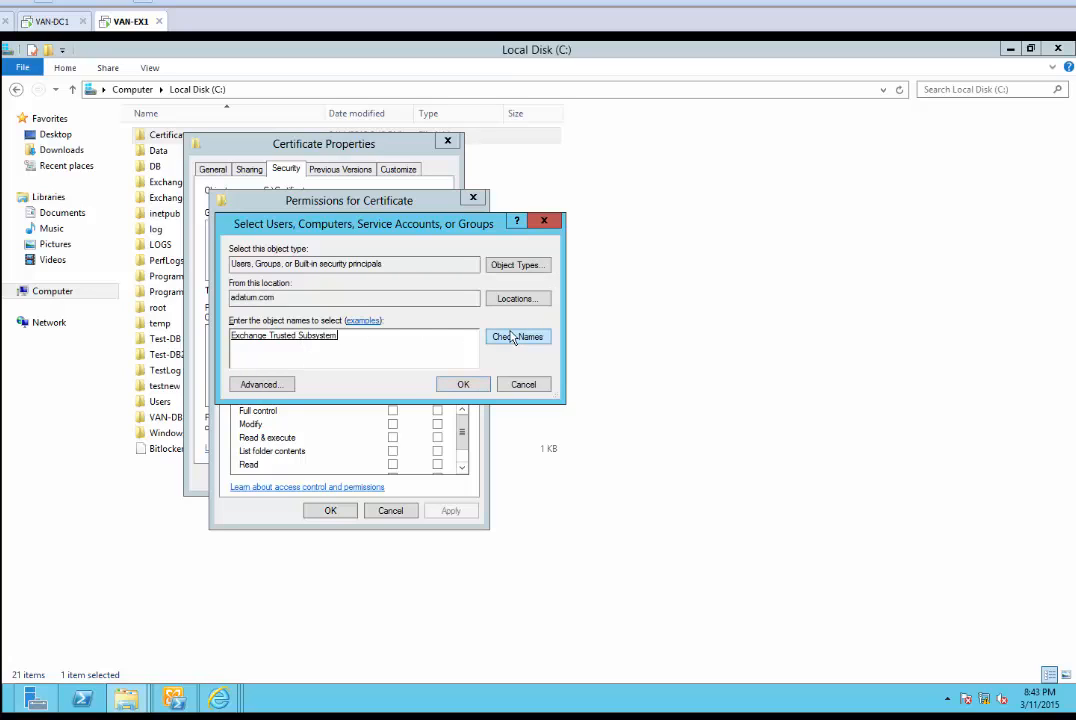
left_click(463, 385)
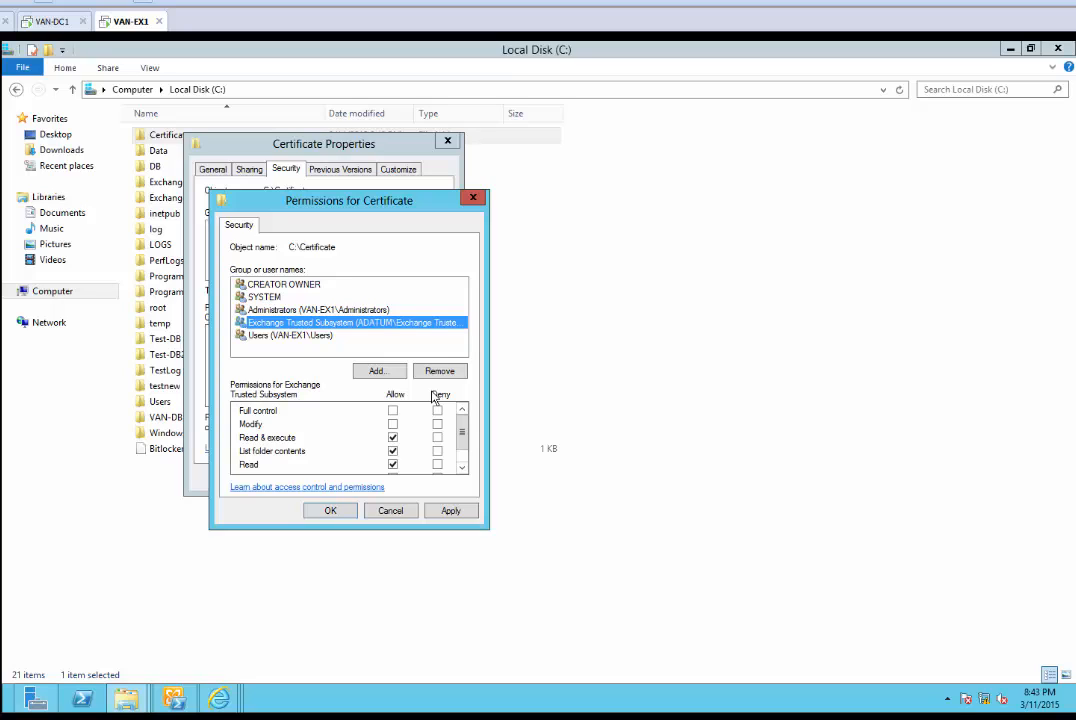
left_click(393, 424)
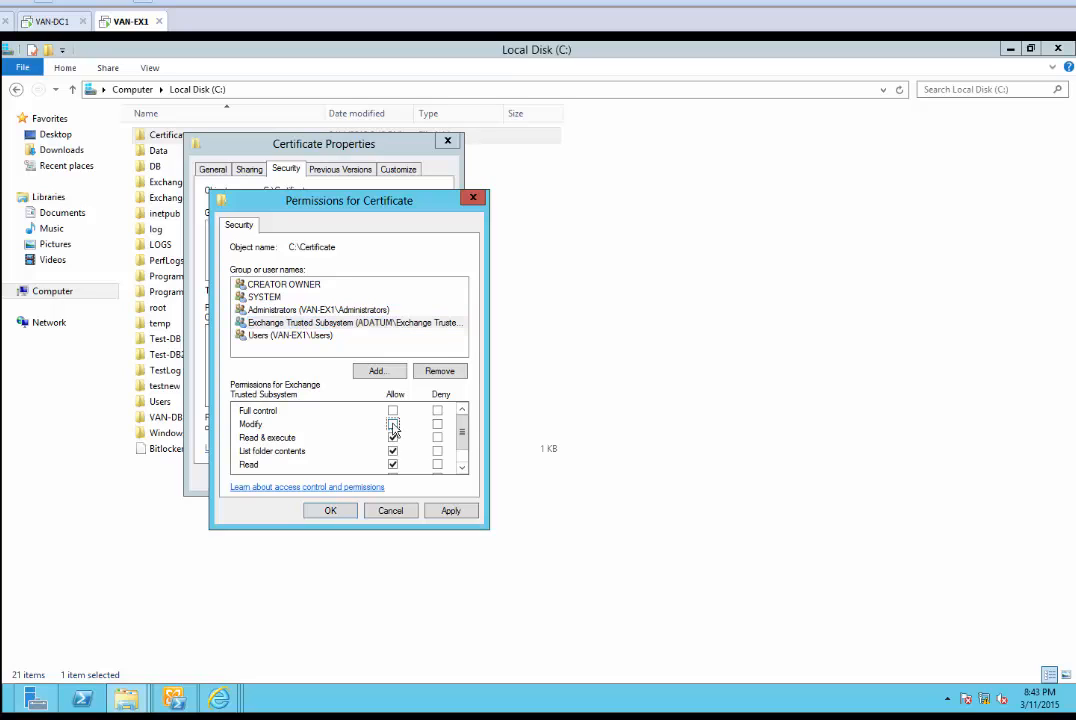
mouse_move(219, 699)
left_click(452, 511)
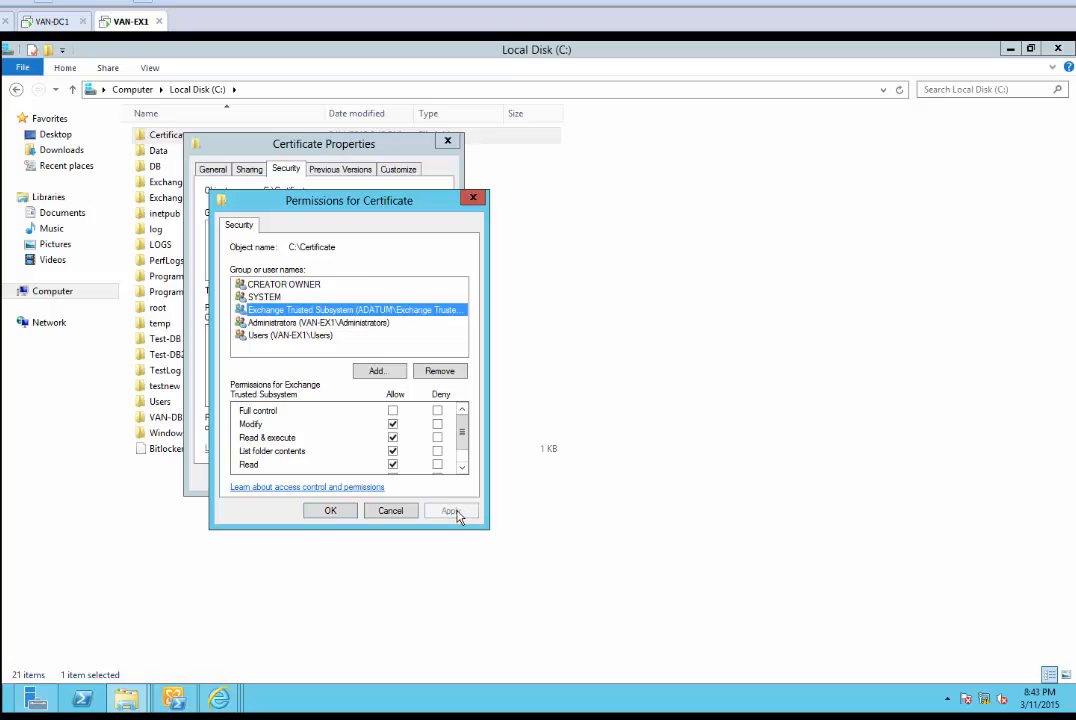
left_click(331, 511)
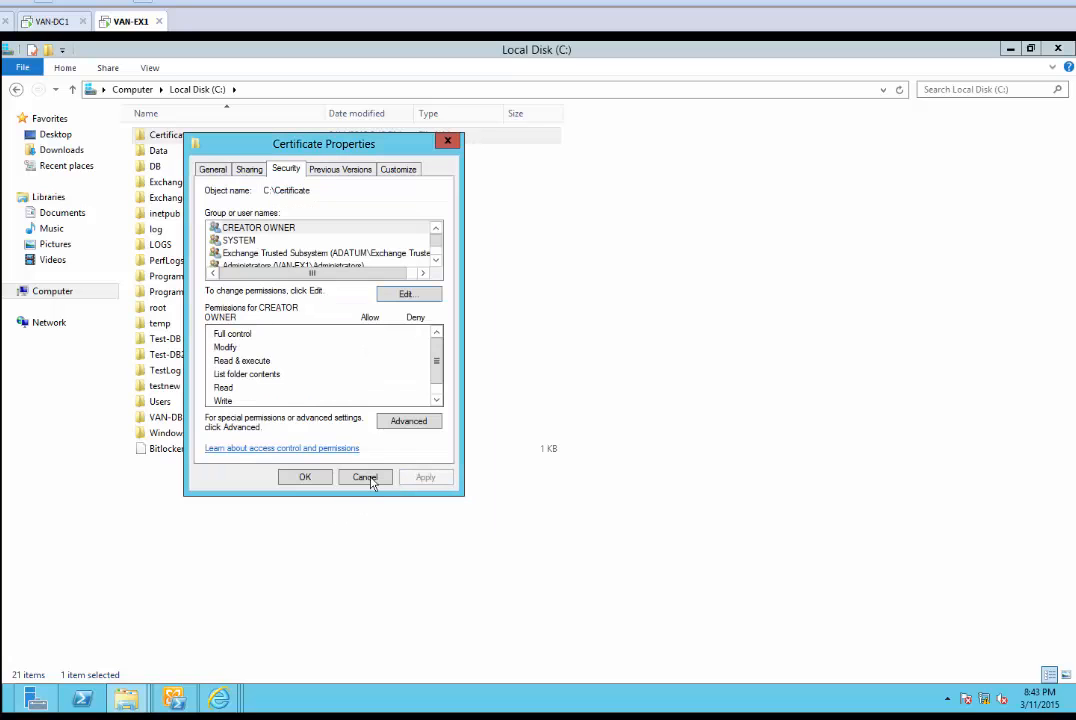
Close the folder properties and bring the Exchange certificate wizard back to the front
left_click(305, 477)
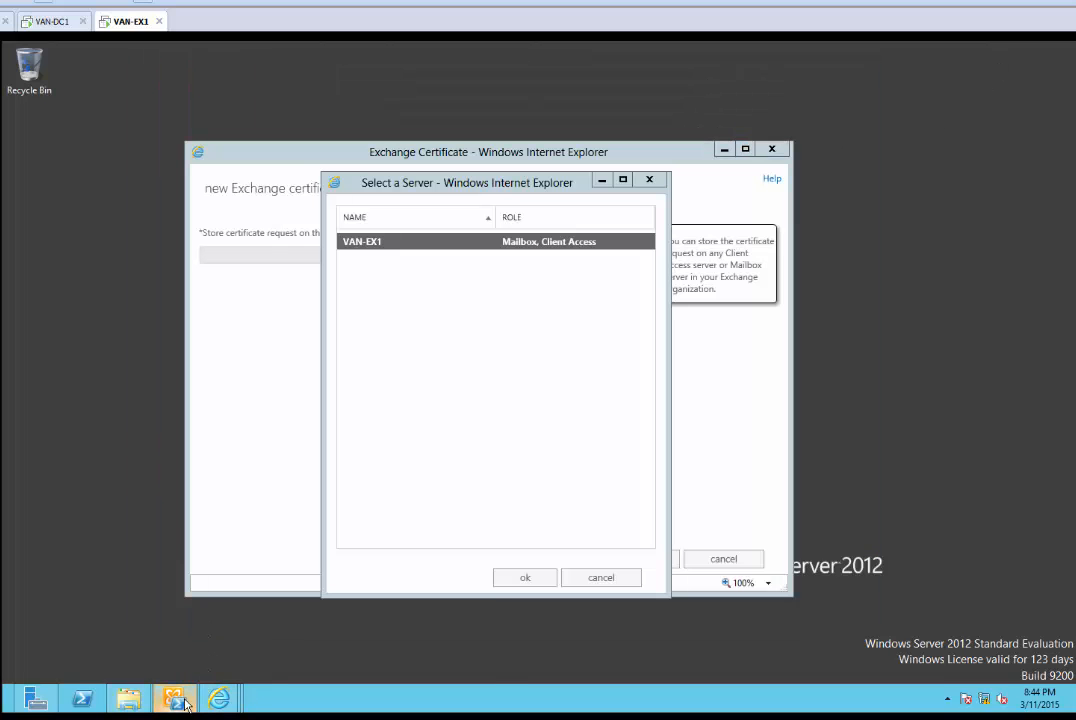
mouse_move(237, 703)
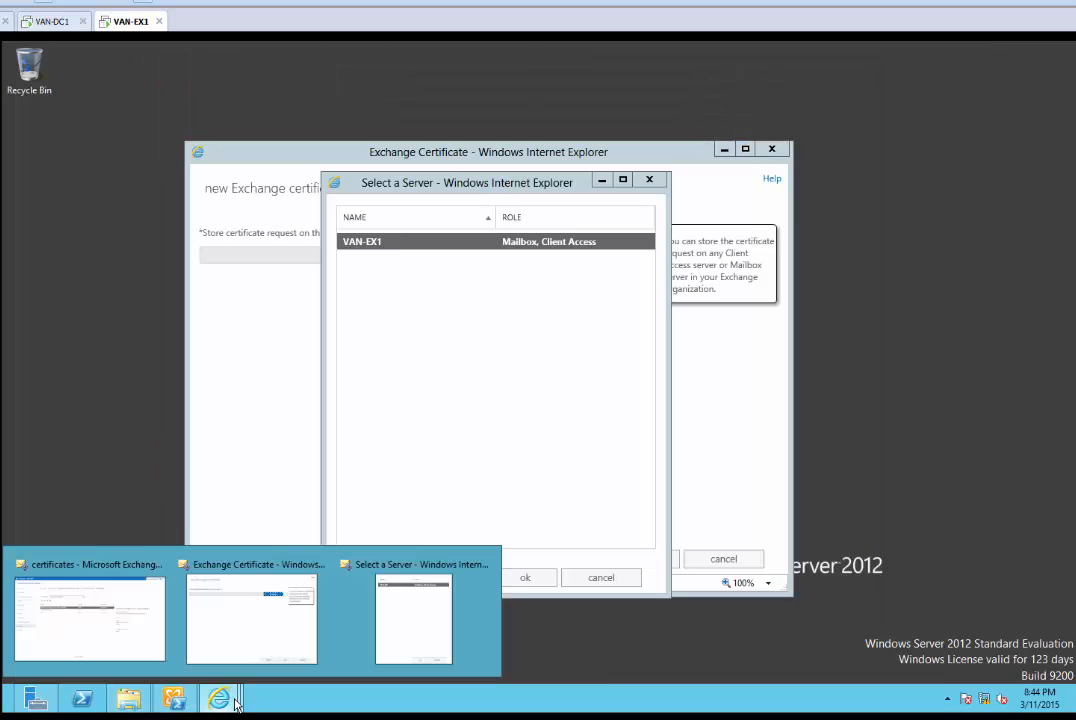
left_click(144, 643)
left_click(270, 664)
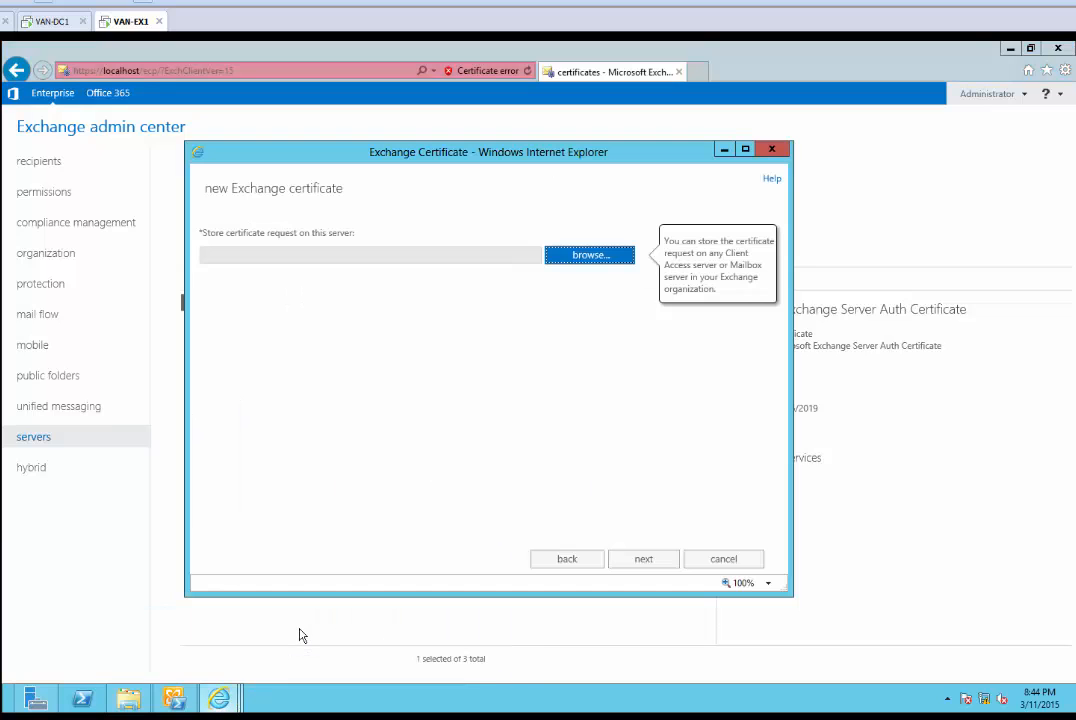
left_click(407, 620)
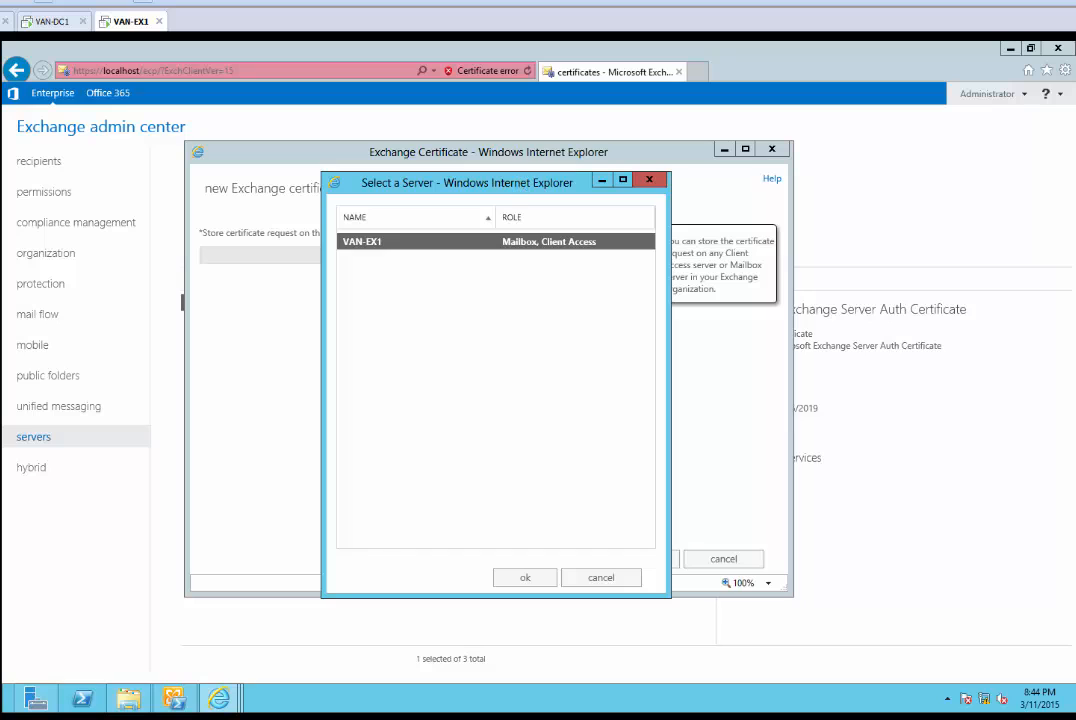
left_click_drag(467, 182, 519, 226)
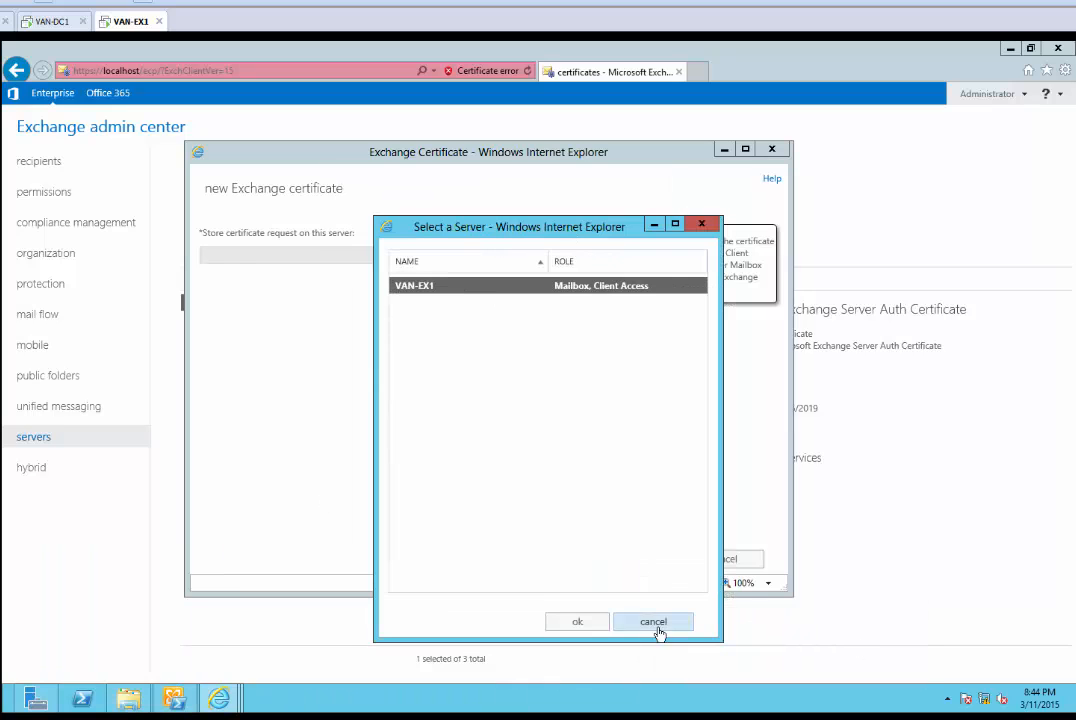
left_click(659, 624)
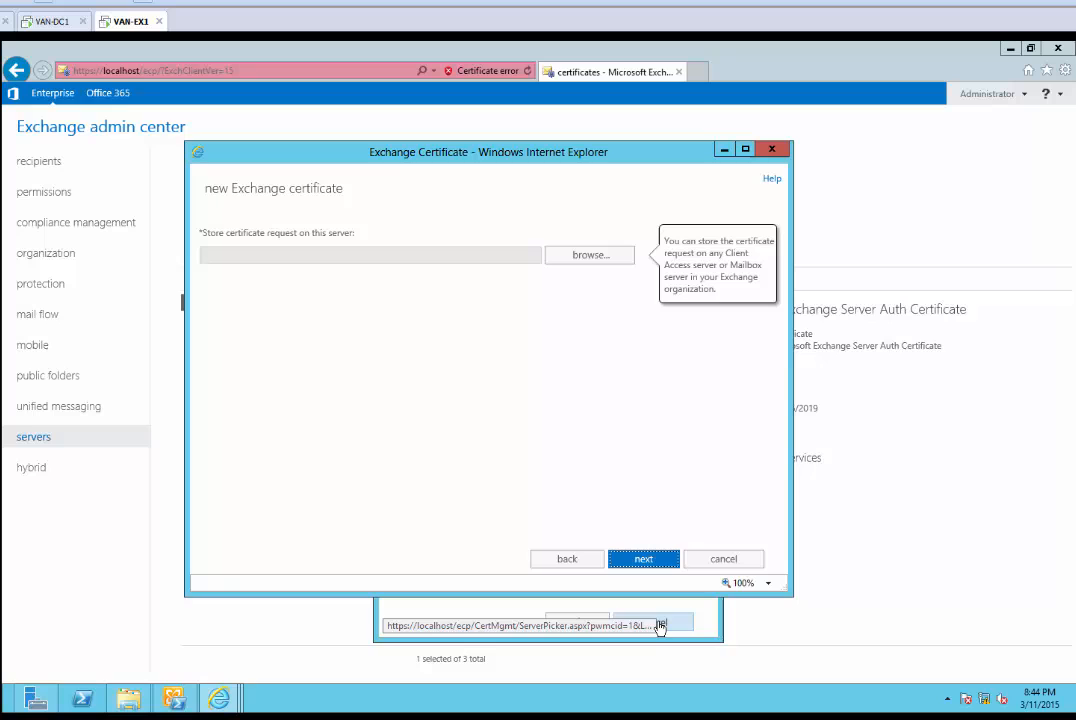
Choose VAN-EX1 as the server storing the request and advance to the domains page
left_click(597, 258)
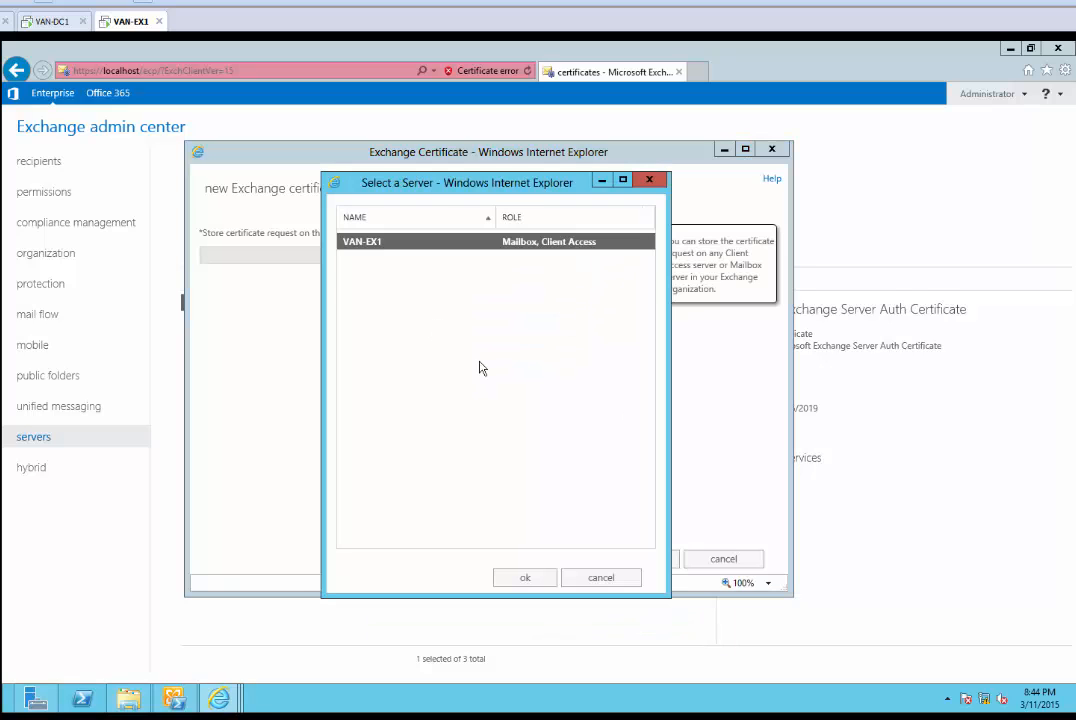
double_click(483, 244)
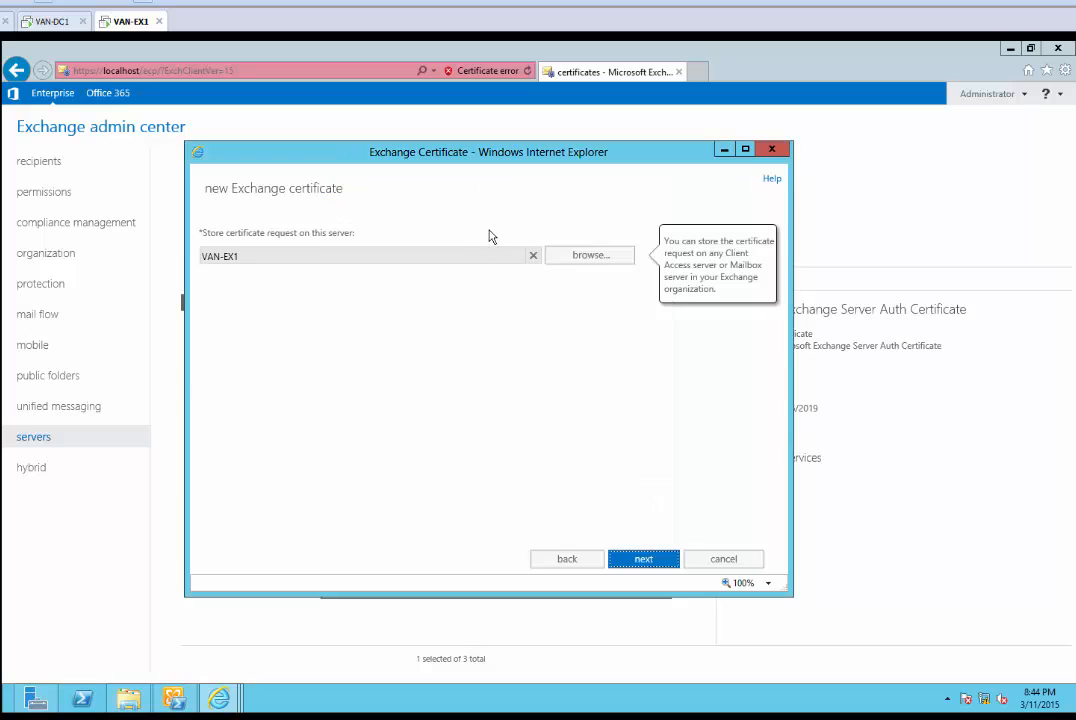
left_click(638, 560)
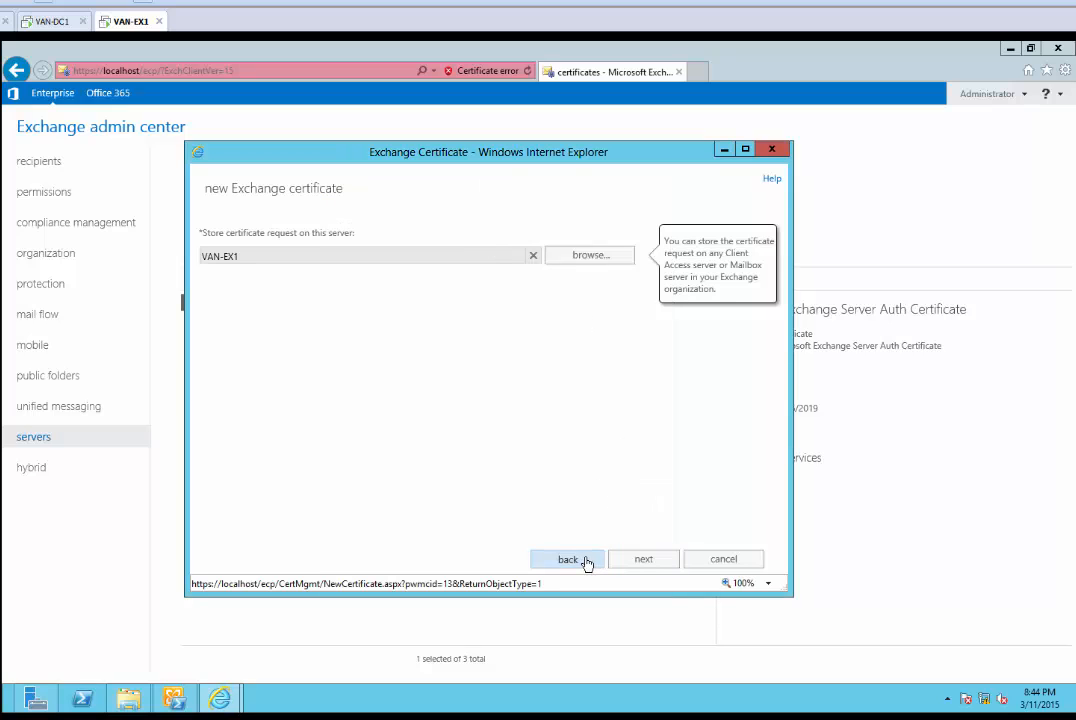
left_click(643, 559)
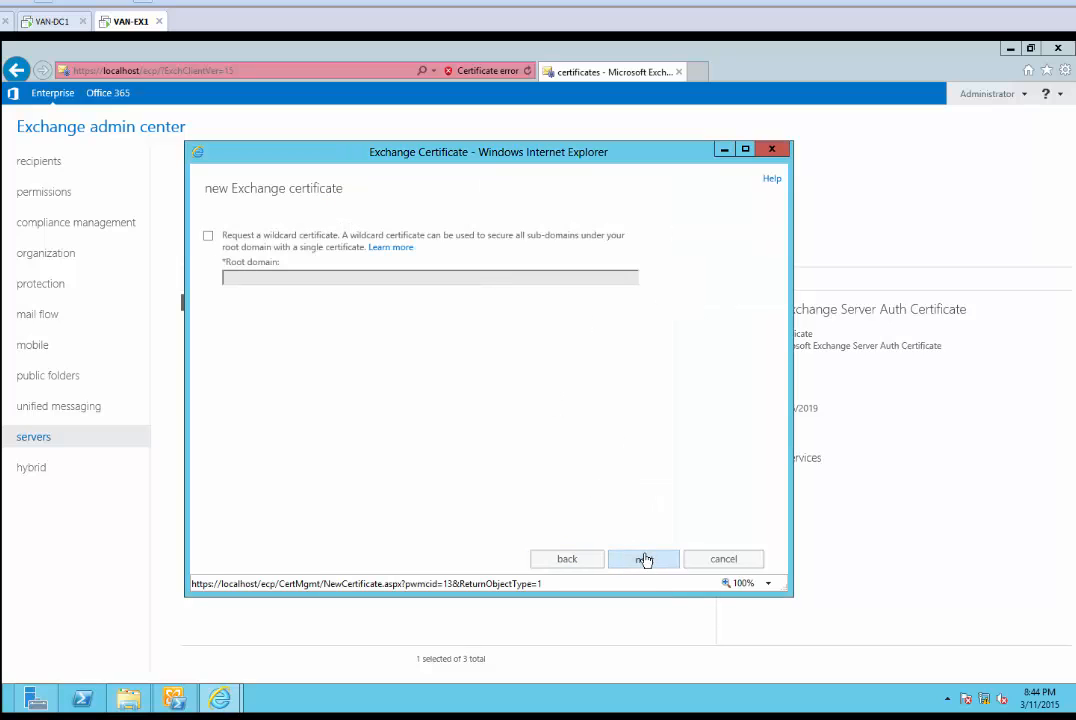
left_click(580, 257)
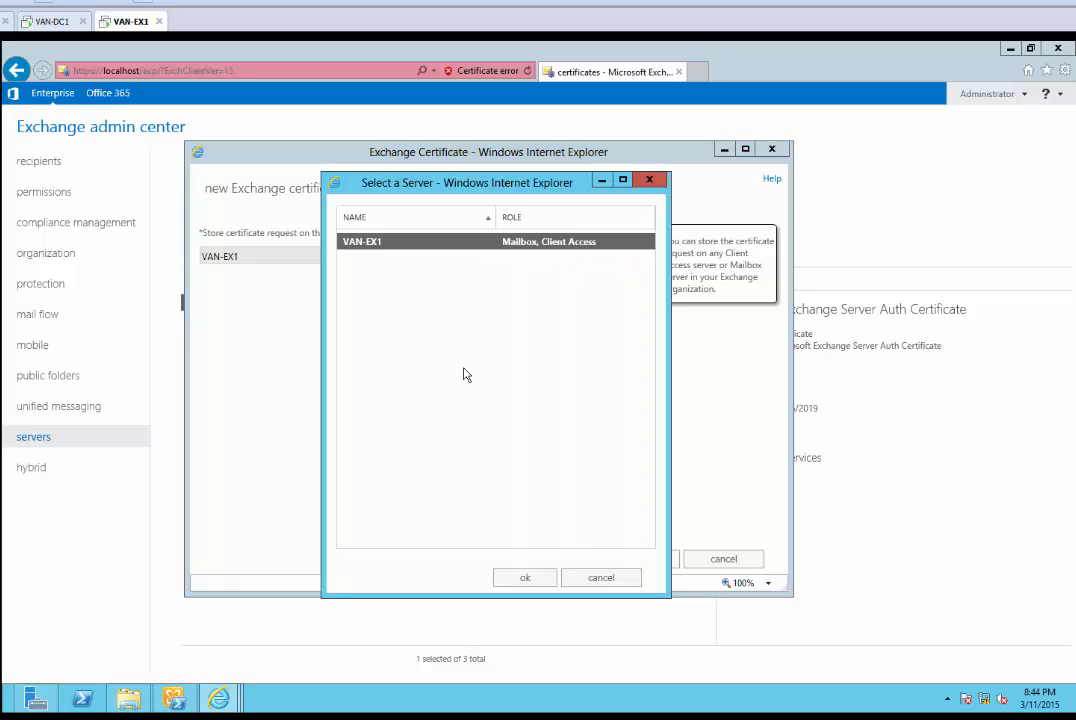
mouse_move(218, 698)
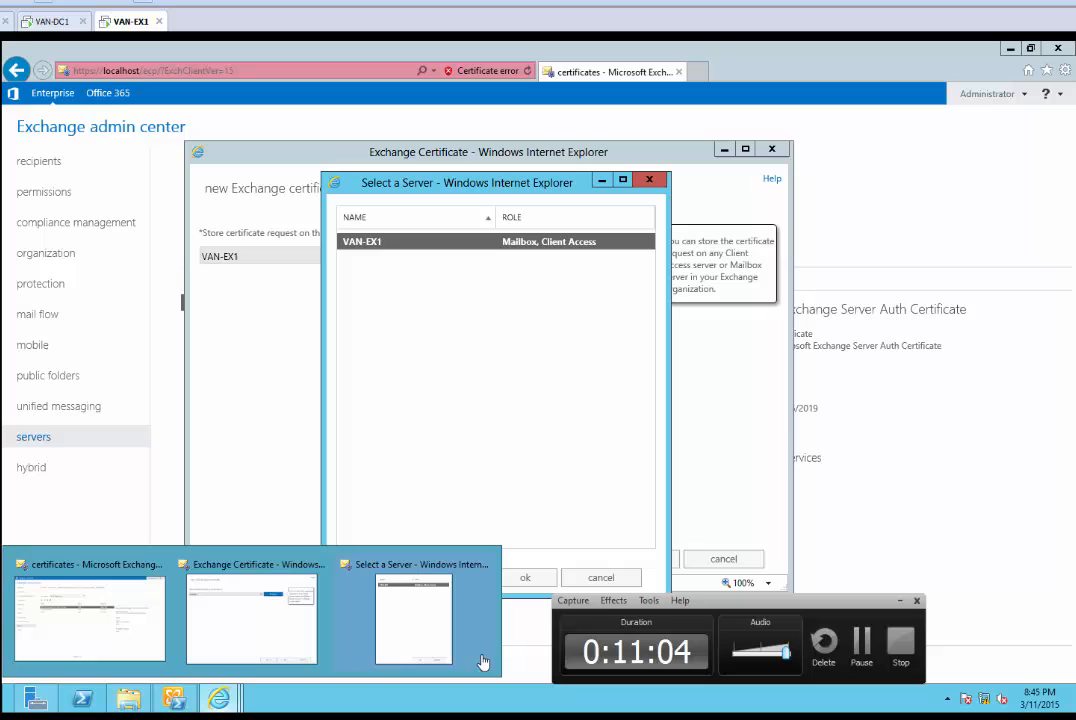
left_click(866, 643)
left_click(487, 384)
left_click(378, 249)
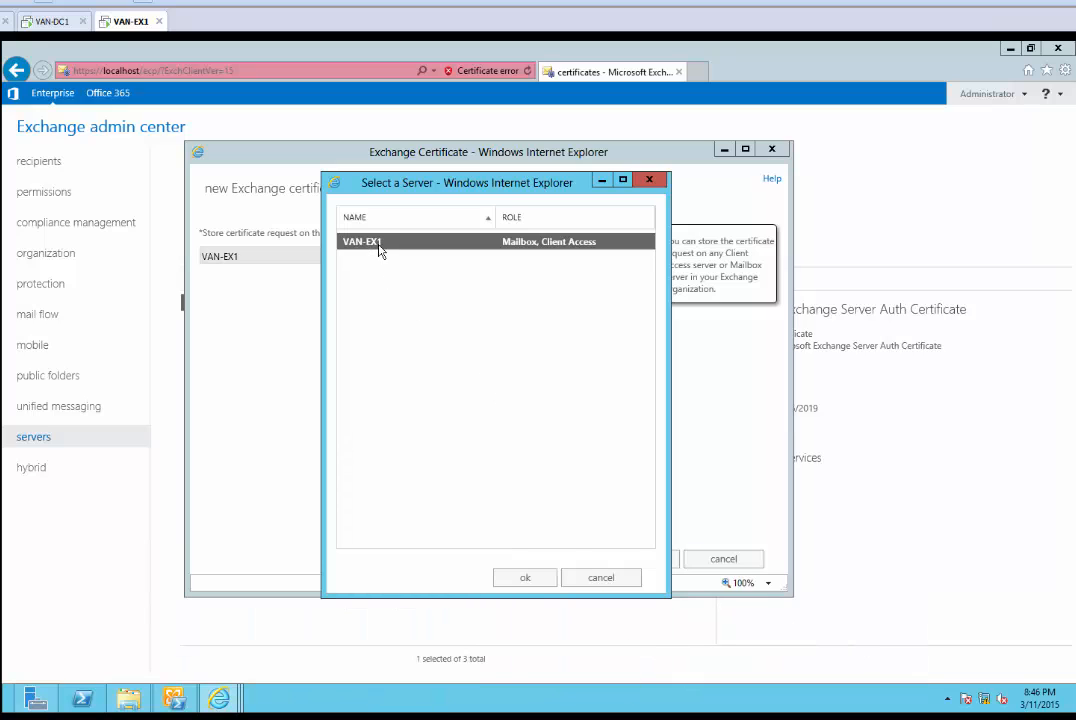
left_click(527, 578)
left_click(654, 569)
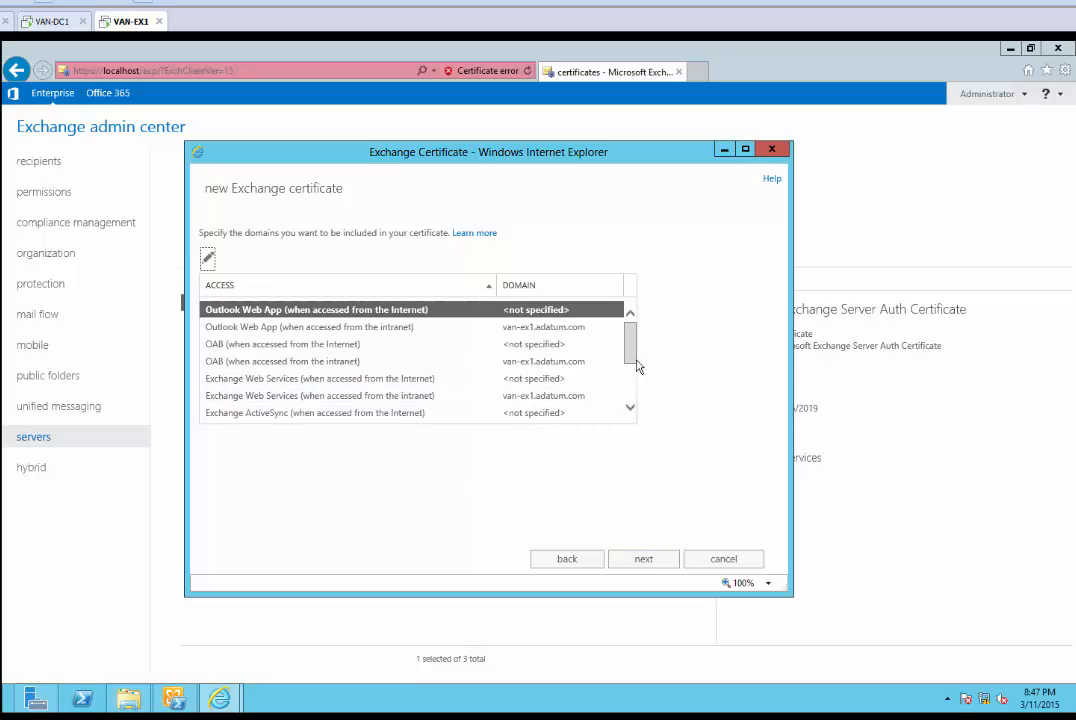
Set the Outlook Web App Internet domain to mail.adatum.com
mouse_move(636, 341)
left_mouse_down()
mouse_move(636, 397)
mouse_move(645, 331)
left_mouse_up()
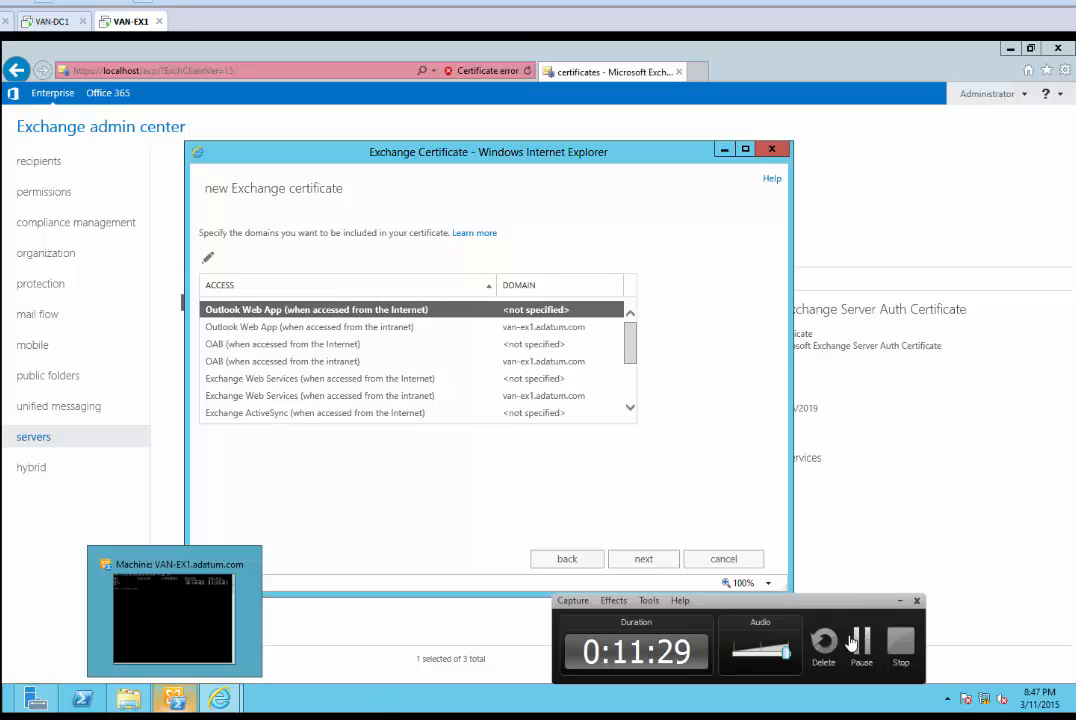
left_click(860, 643)
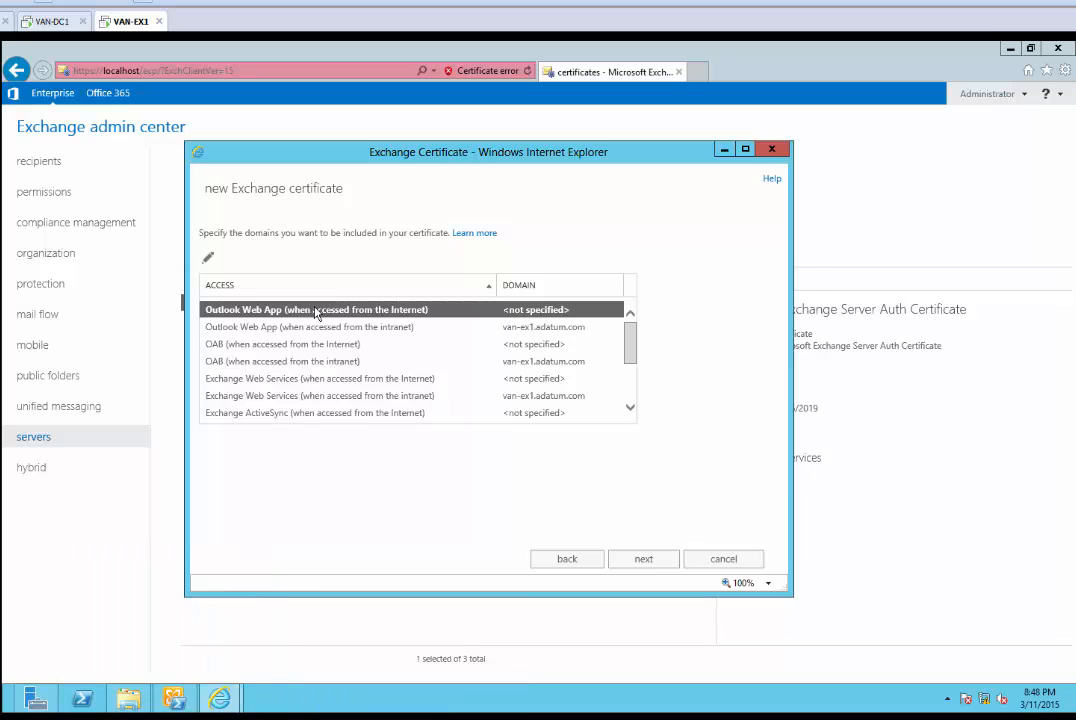
double_click(316, 313)
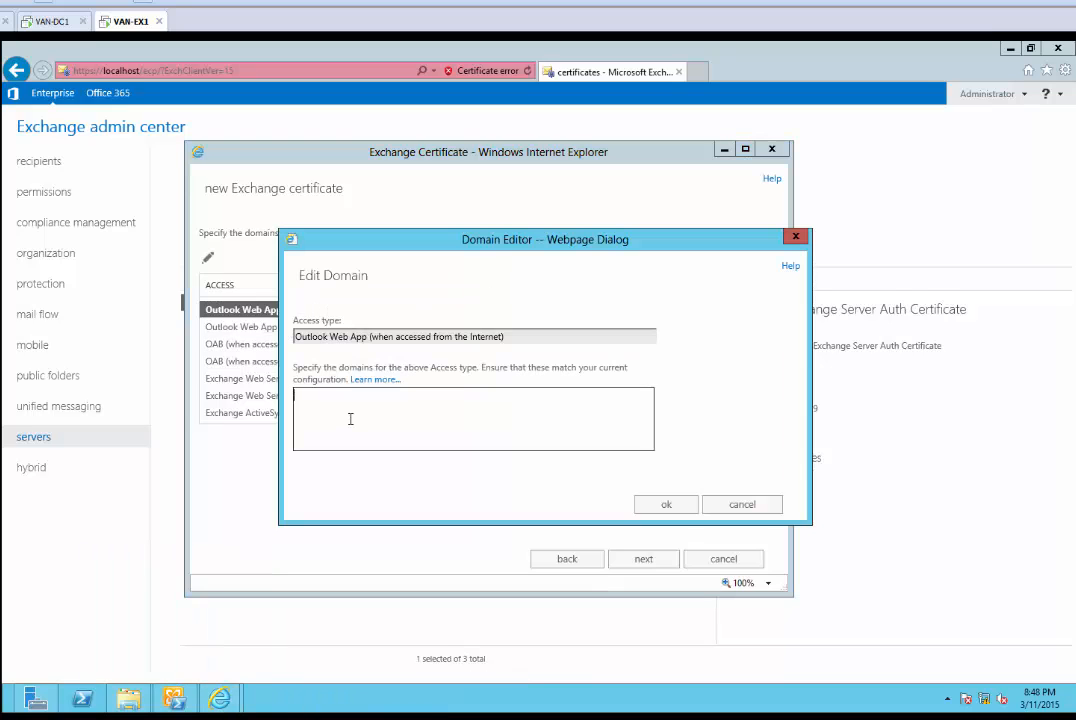
type("mail.adatum.com")
left_click_drag(294, 404, 262, 405)
key("ctrl+c")
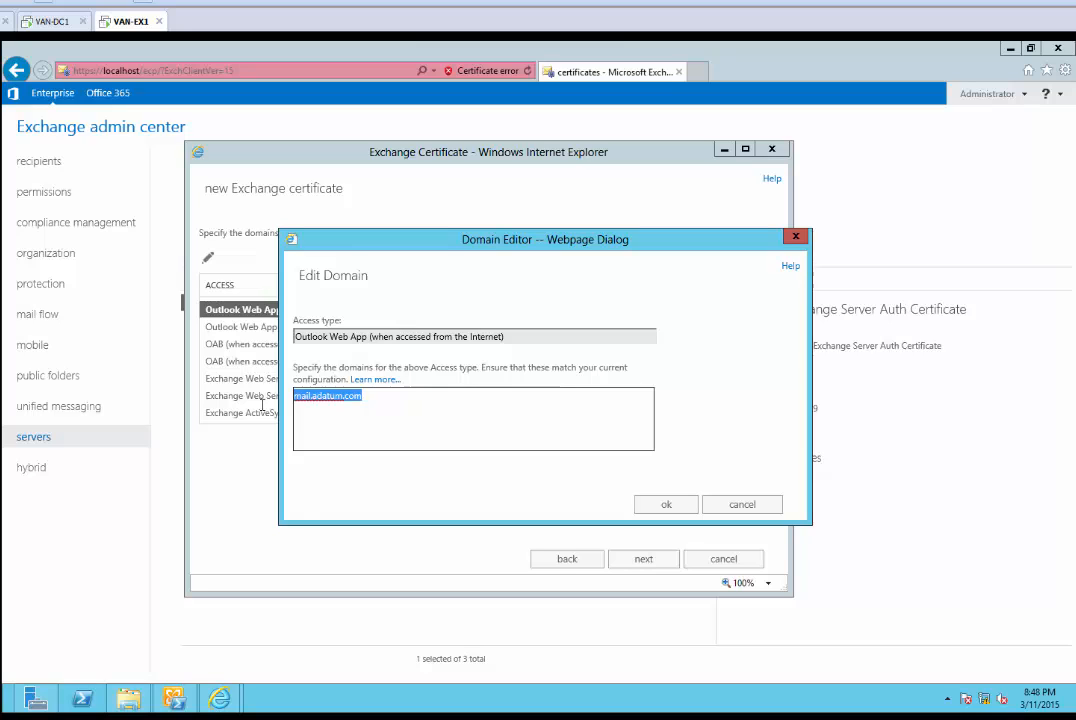
left_click(668, 505)
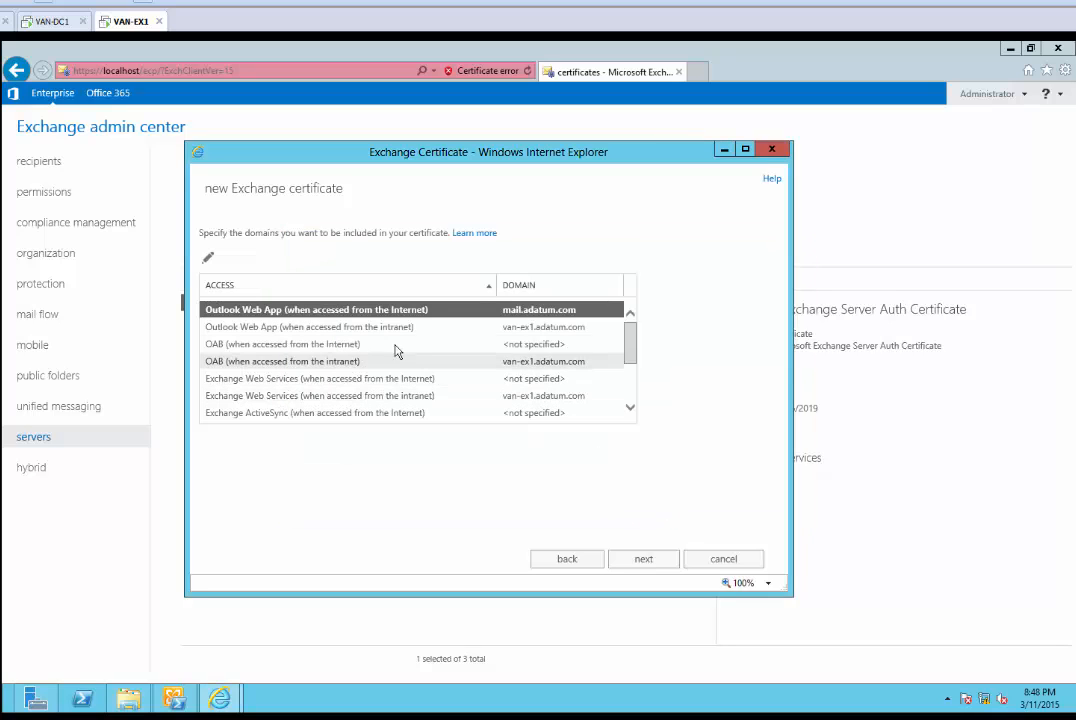
Set mail.adatum.com for OAB, Exchange Web Services and Exchange ActiveSync from the Internet
double_click(350, 345)
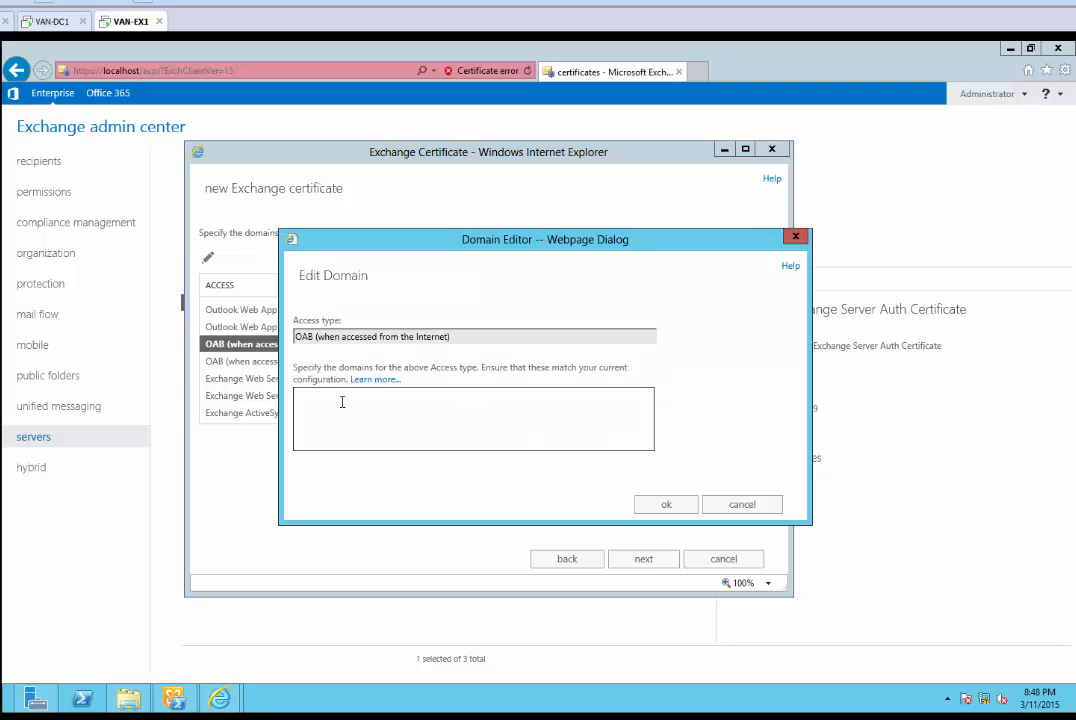
left_click(342, 402)
key("ctrl+v")
left_click(668, 505)
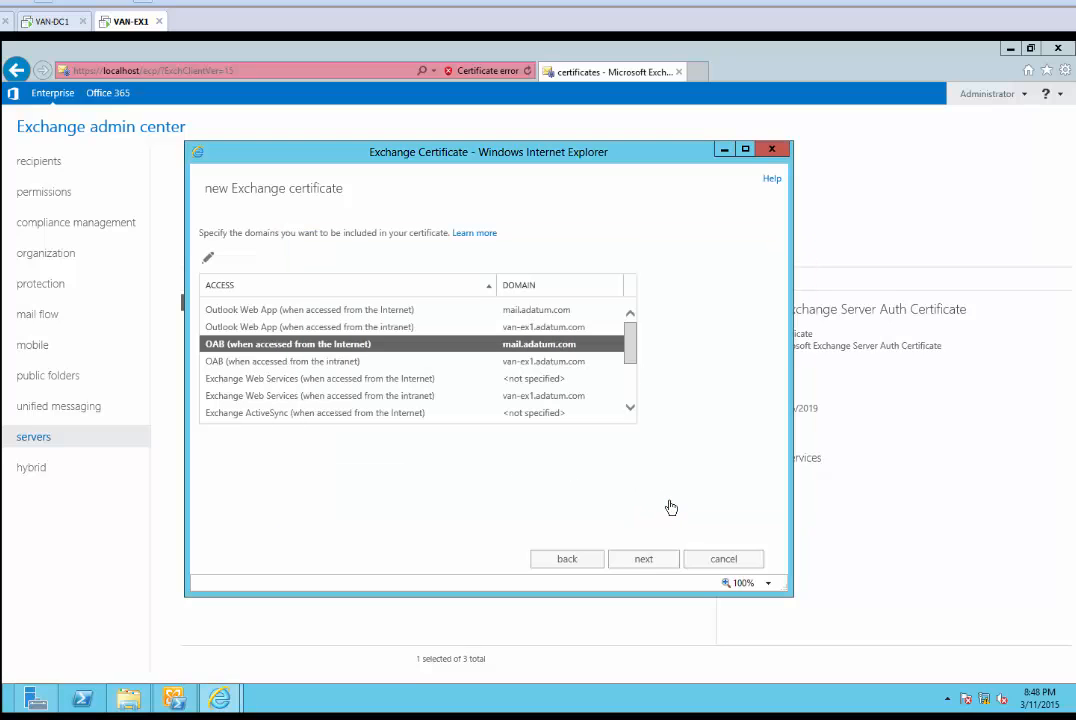
double_click(380, 378)
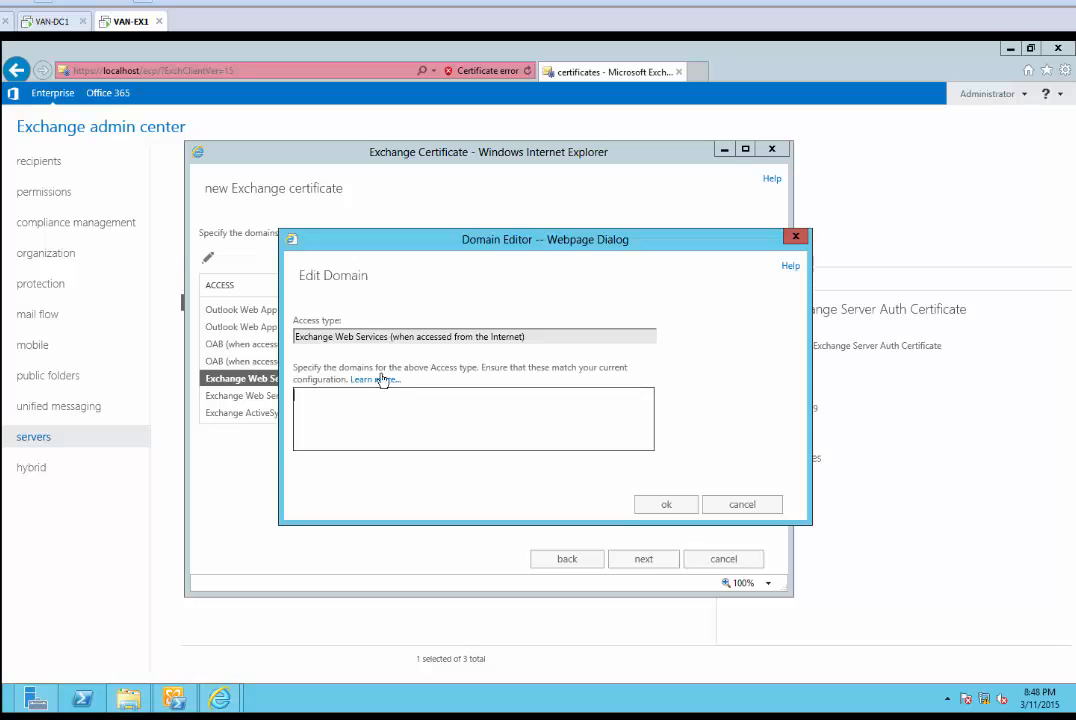
type("mail.adatum.com")
left_click(666, 504)
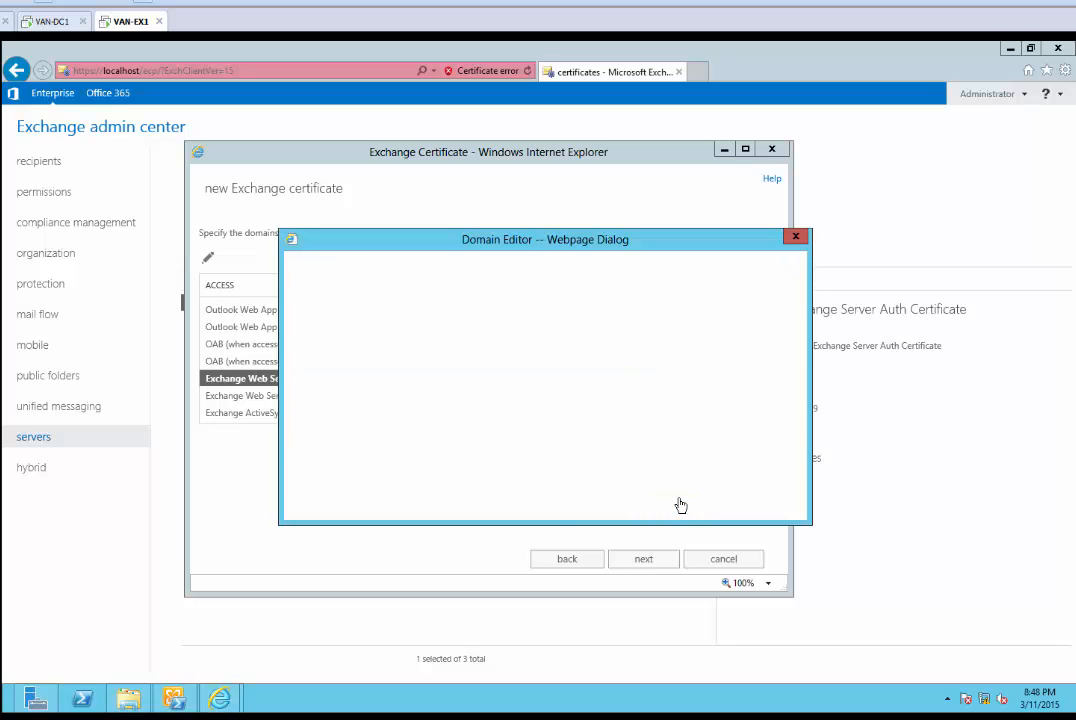
double_click(522, 413)
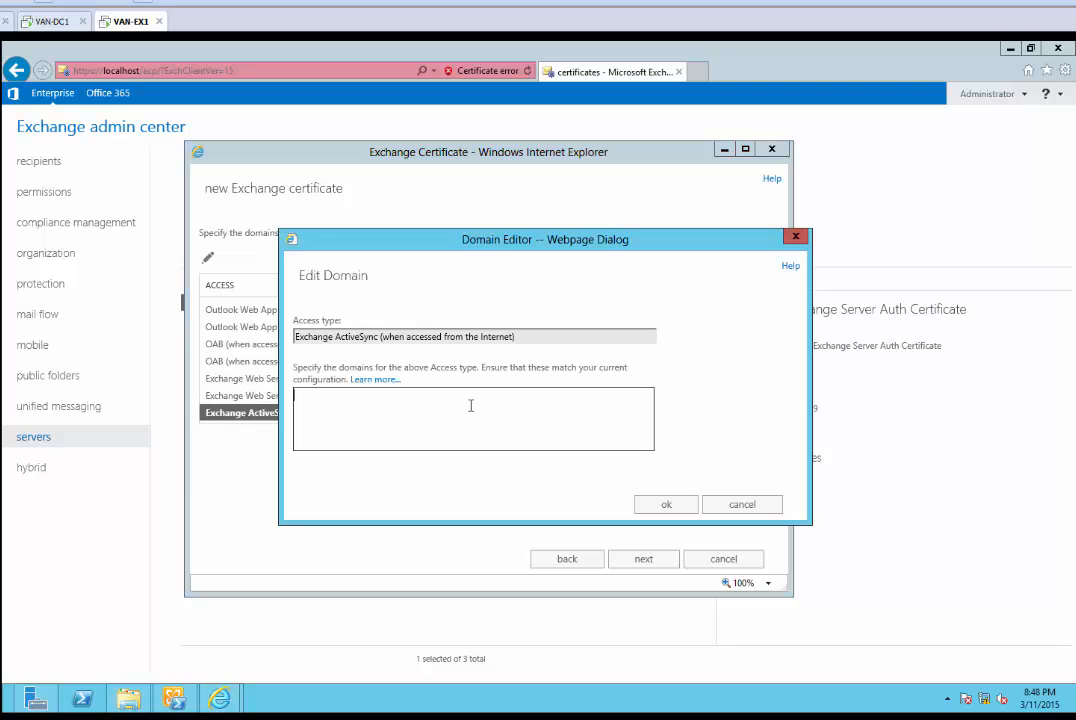
key("ctrl+v")
left_click(663, 504)
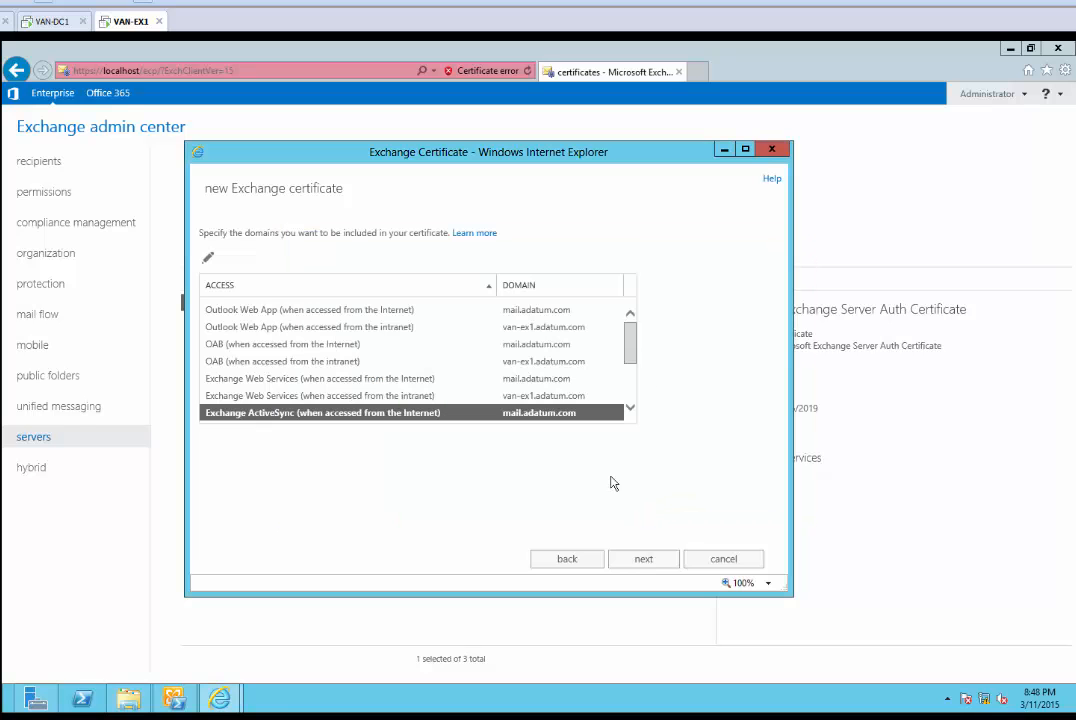
Keep AutoDiscover.adatum.com as the Internet Autodiscover domain
scroll(572, 377, "down", 2)
scroll(610, 386, "down", 3)
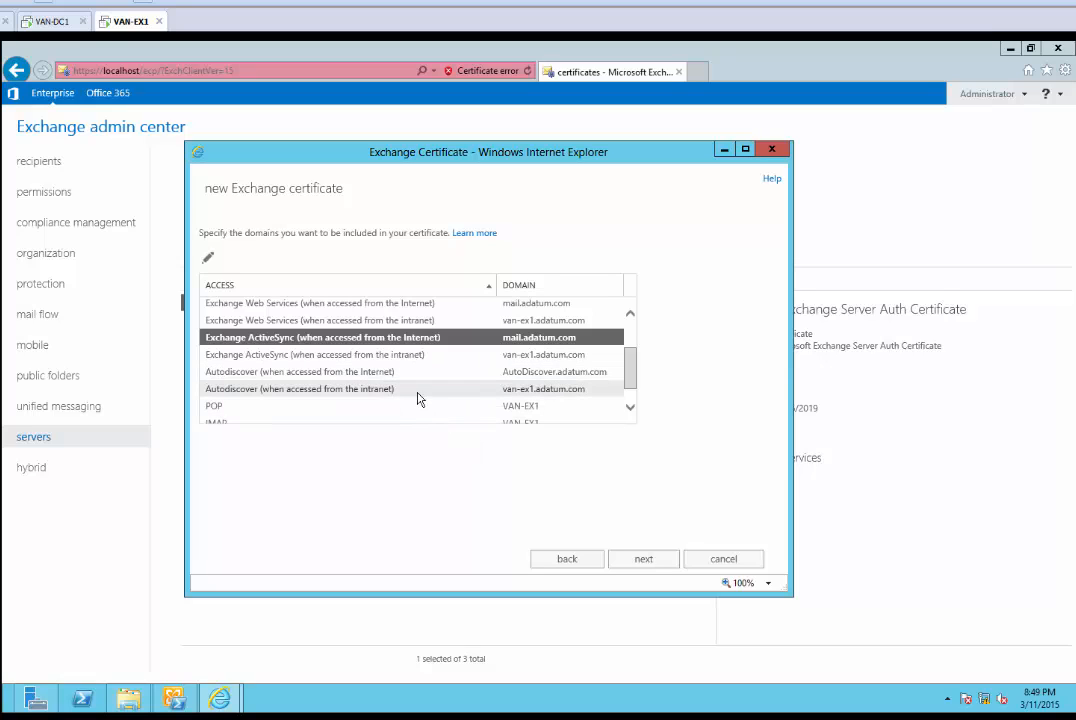
left_click_drag(634, 384, 636, 358)
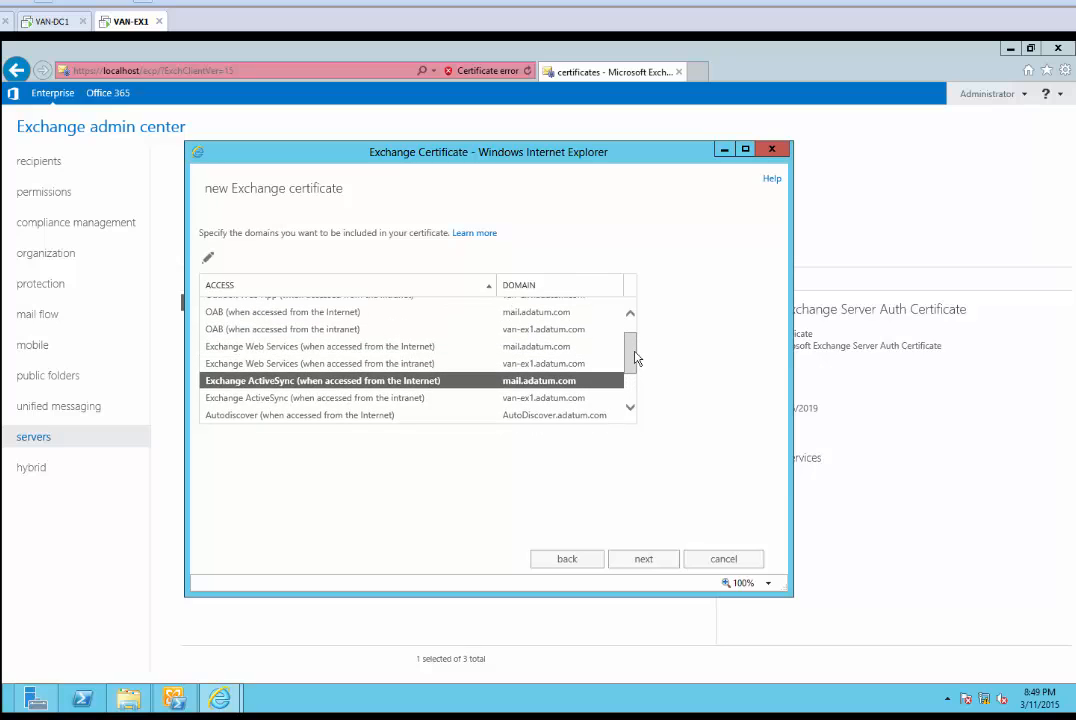
left_click(178, 717)
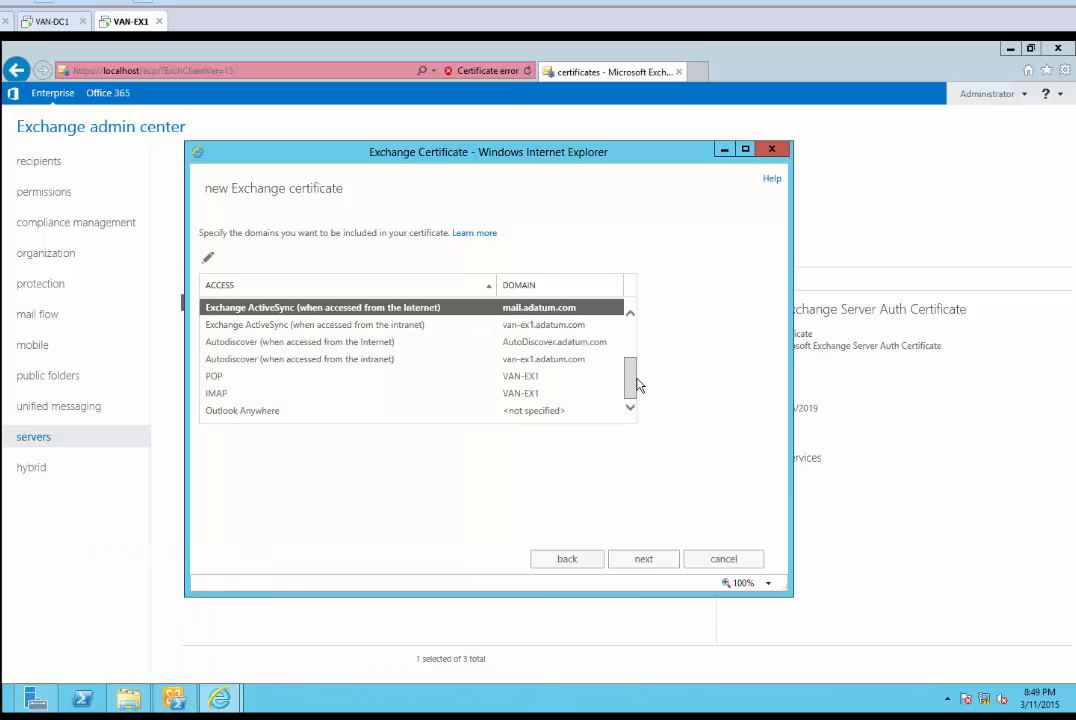
left_click_drag(638, 384, 640, 385)
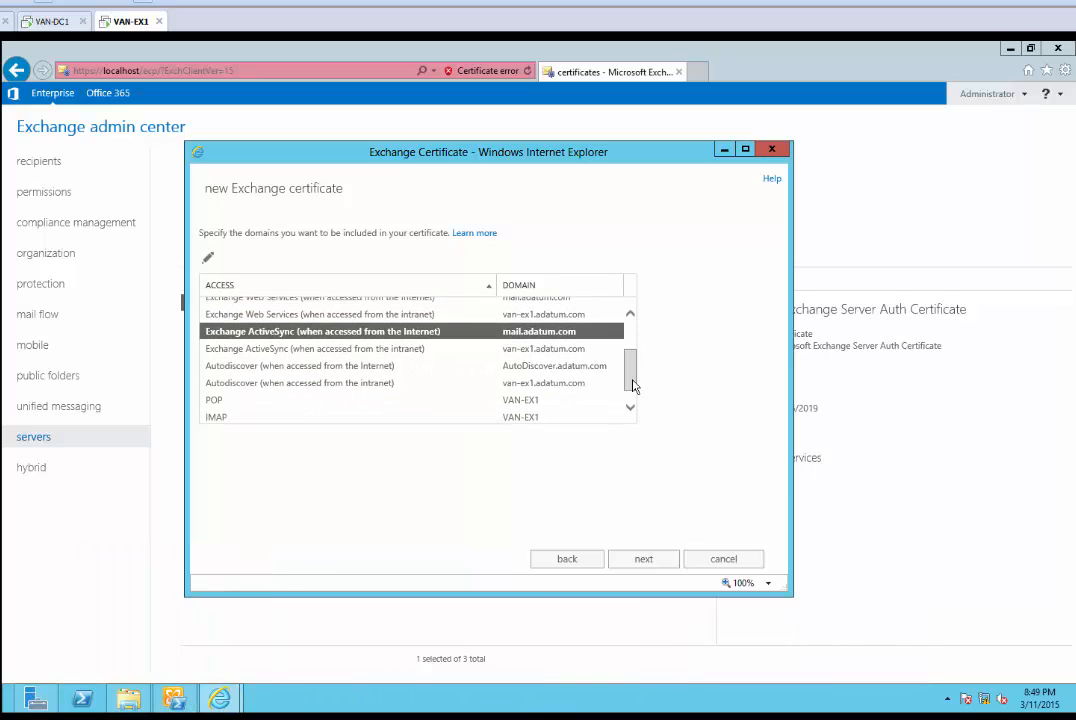
double_click(381, 368)
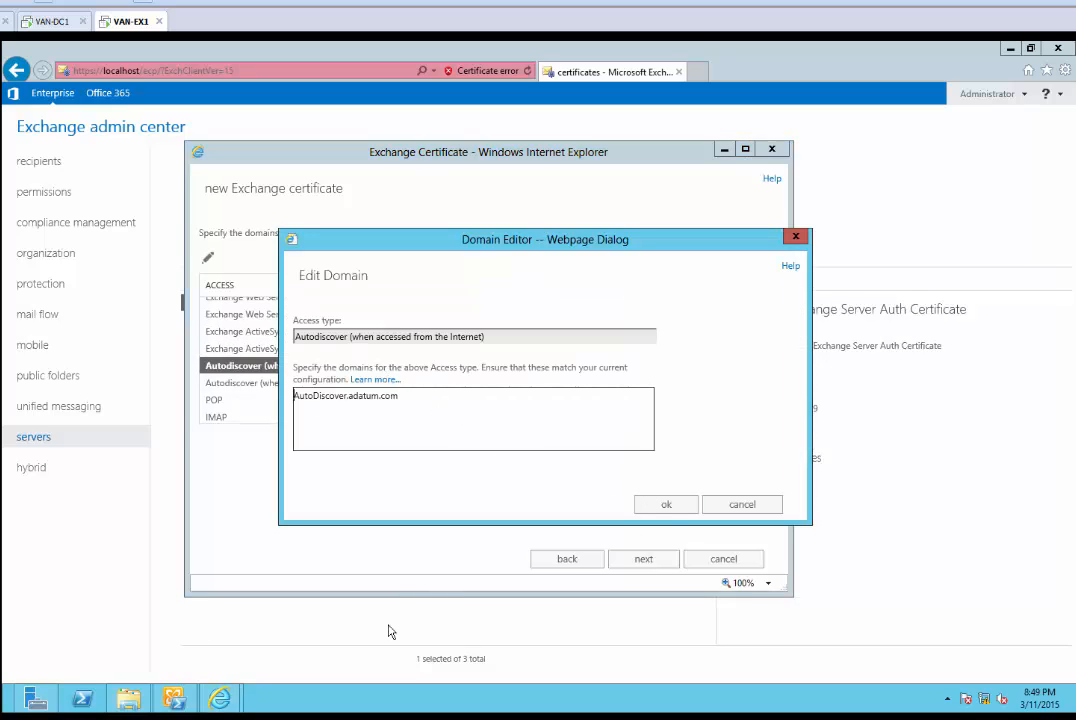
left_click(665, 505)
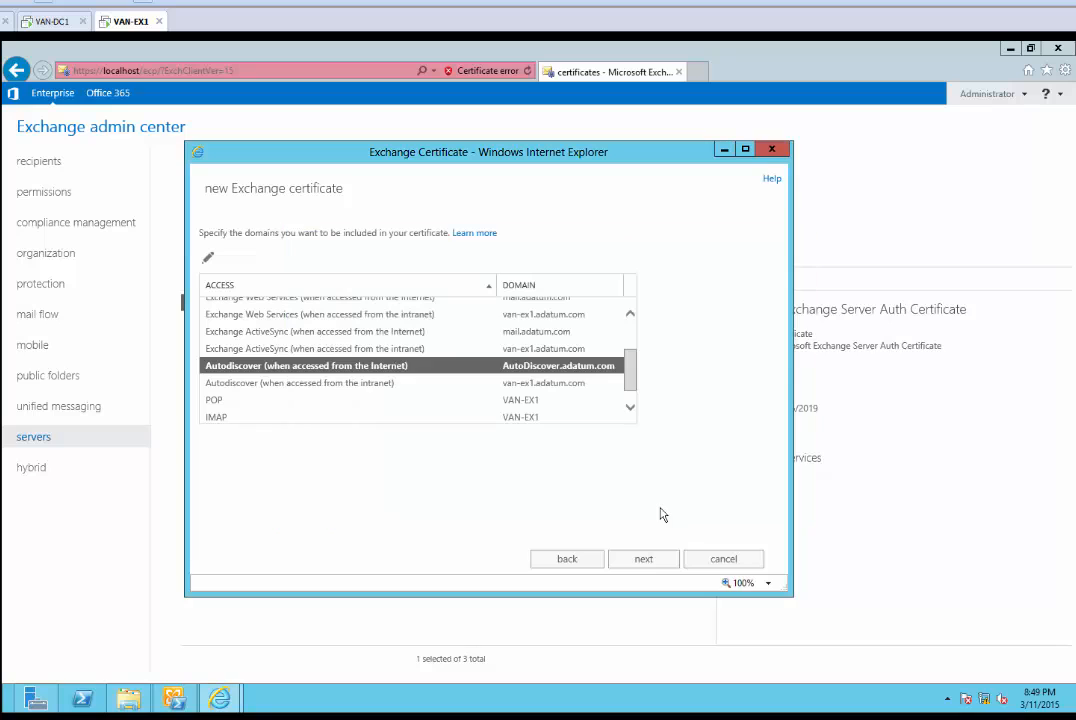
Set the Outlook Anywhere domain to mail.adatum.com and continue to the domain summary
left_click(228, 400)
left_click(629, 407)
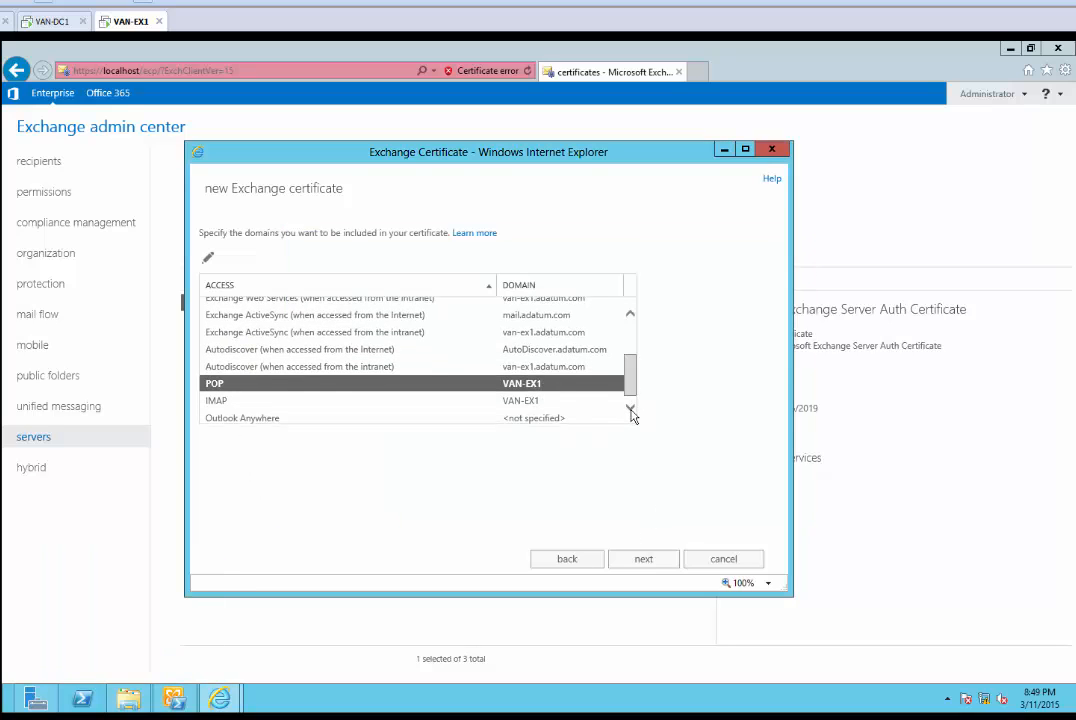
left_click(259, 414)
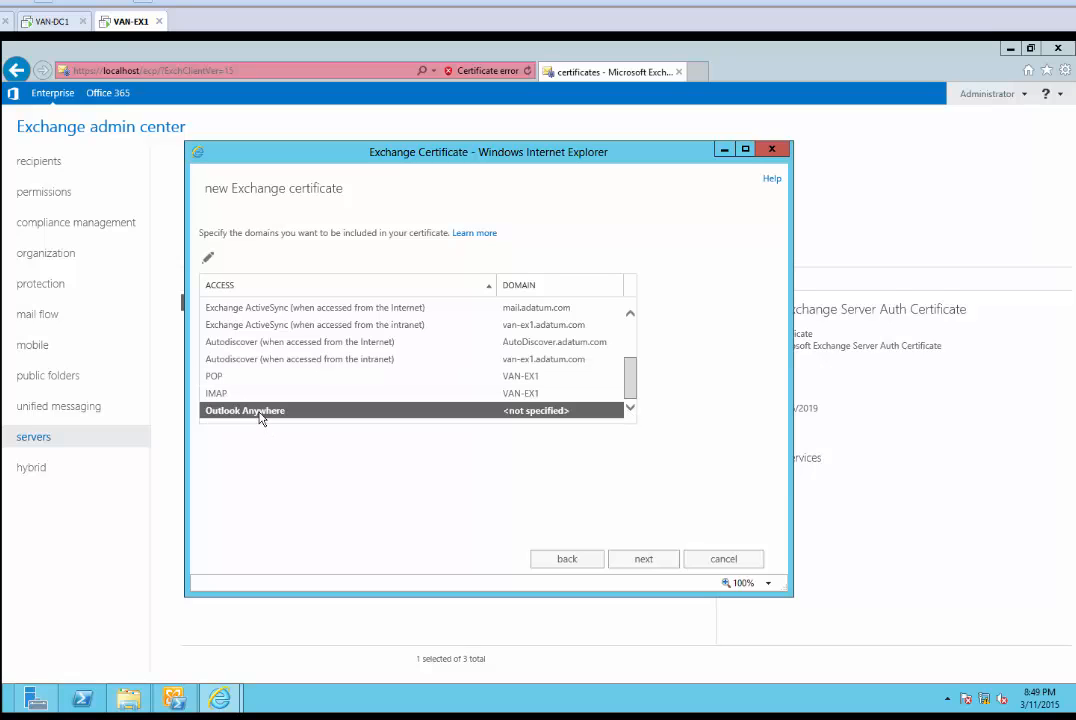
double_click(259, 414)
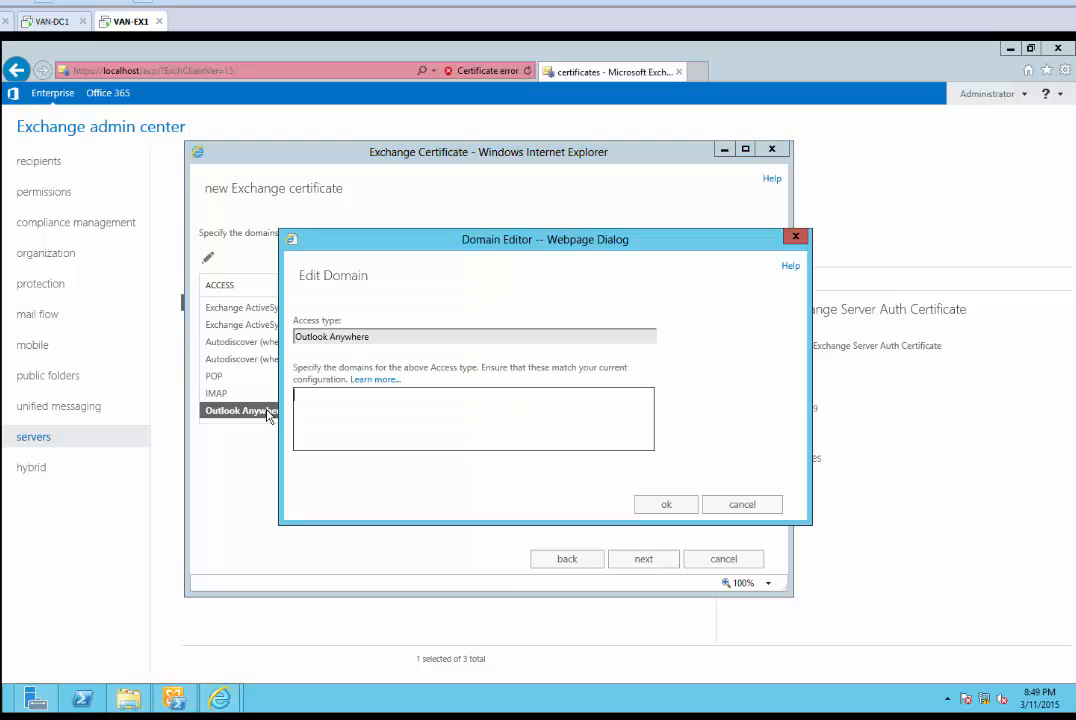
key("ctrl+v")
left_click(677, 503)
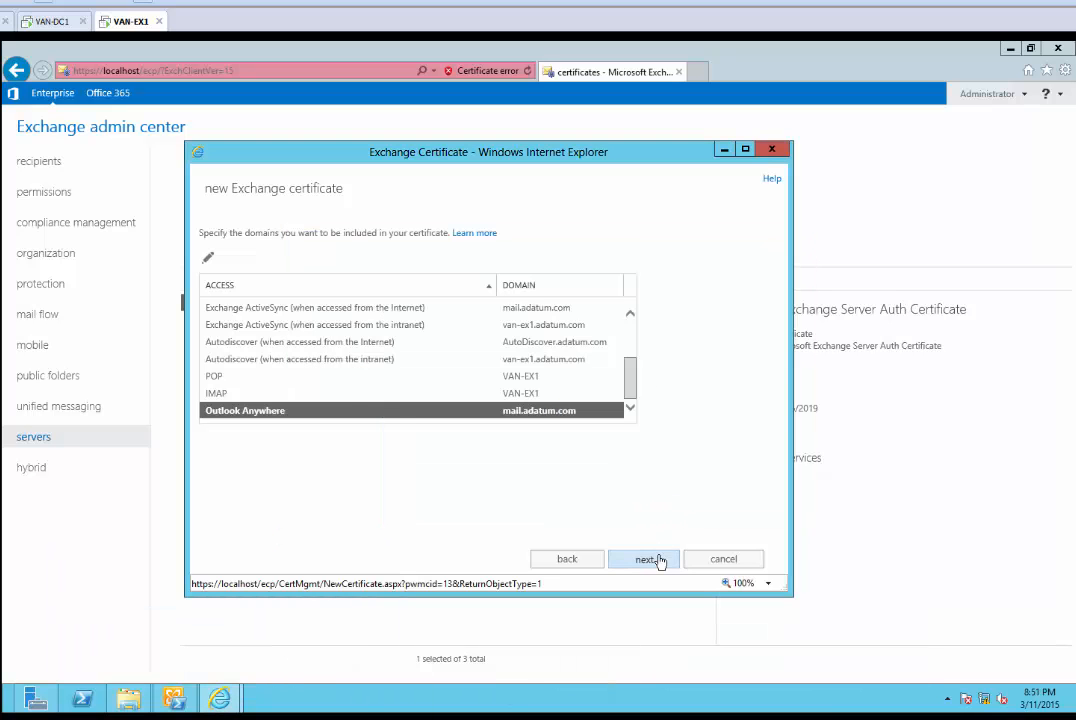
left_click(658, 559)
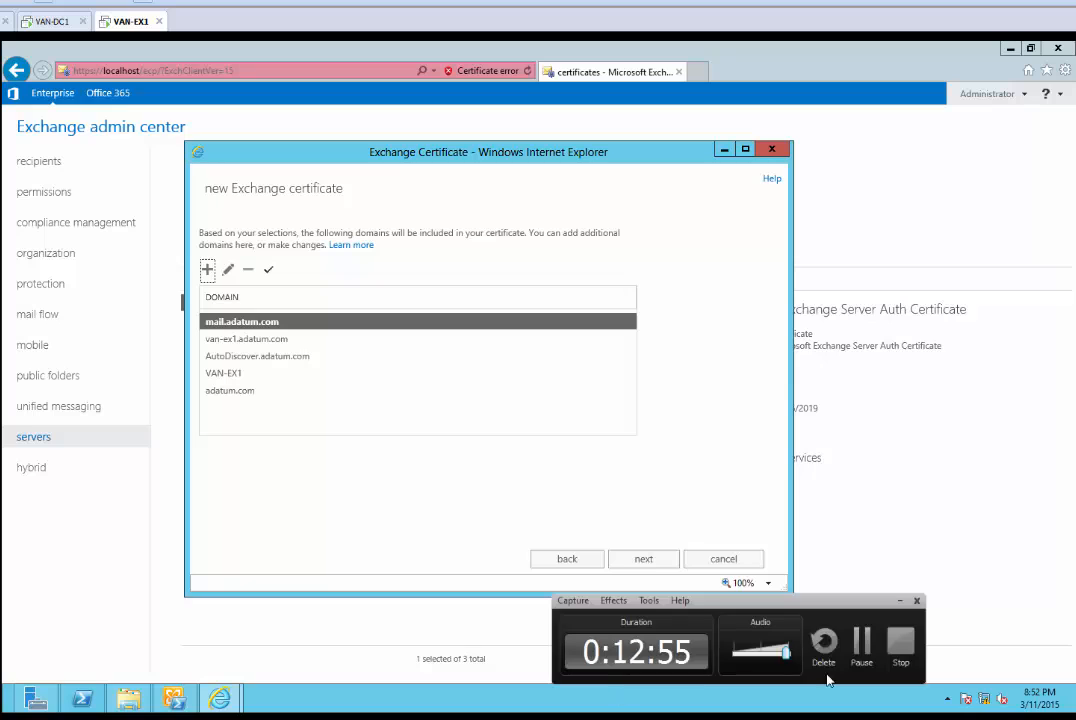
Enter organization details Adatum, Information Technology, Toronto, Ontario, Canada and continue
left_click(828, 645)
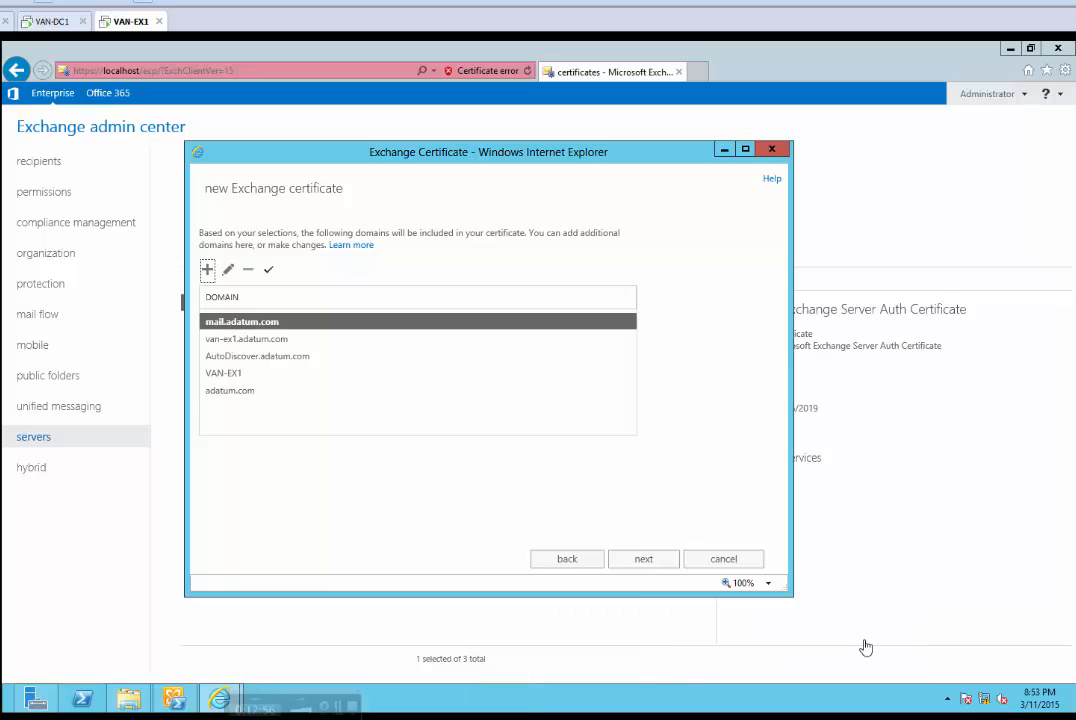
left_click(638, 561)
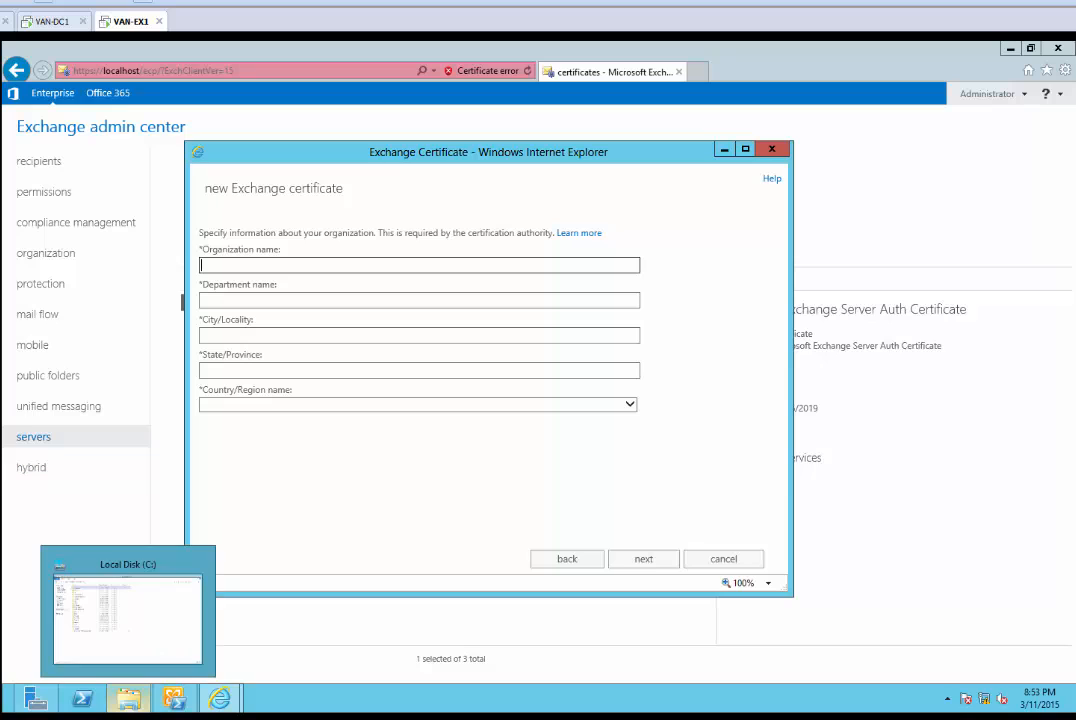
left_click(127, 718)
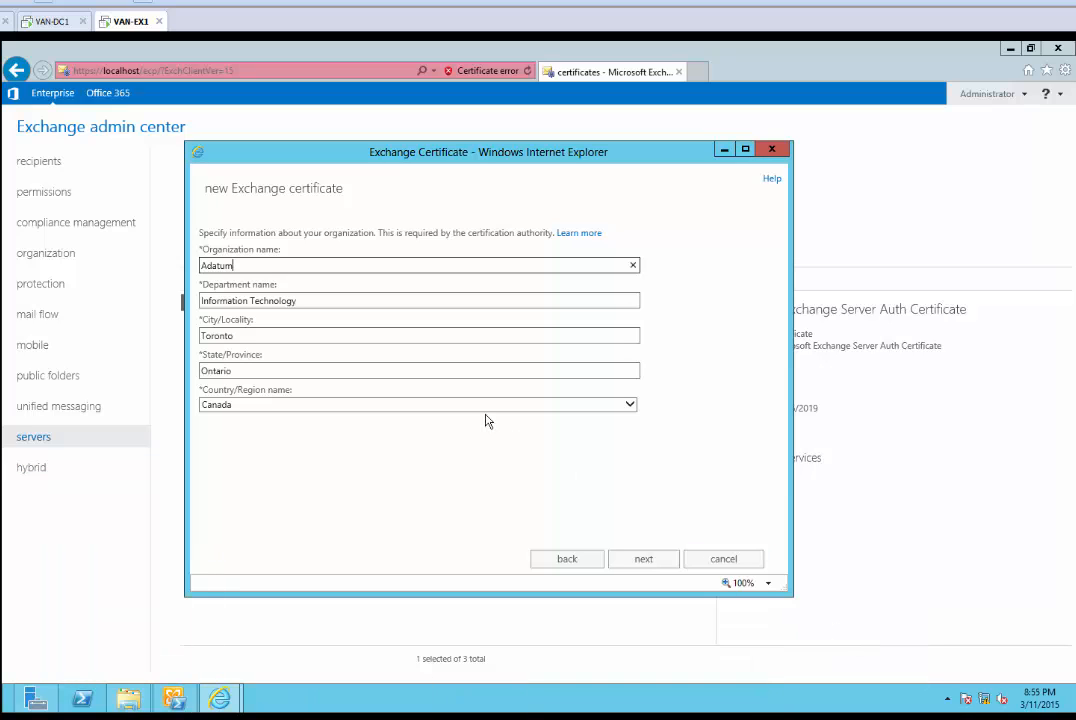
left_click(647, 563)
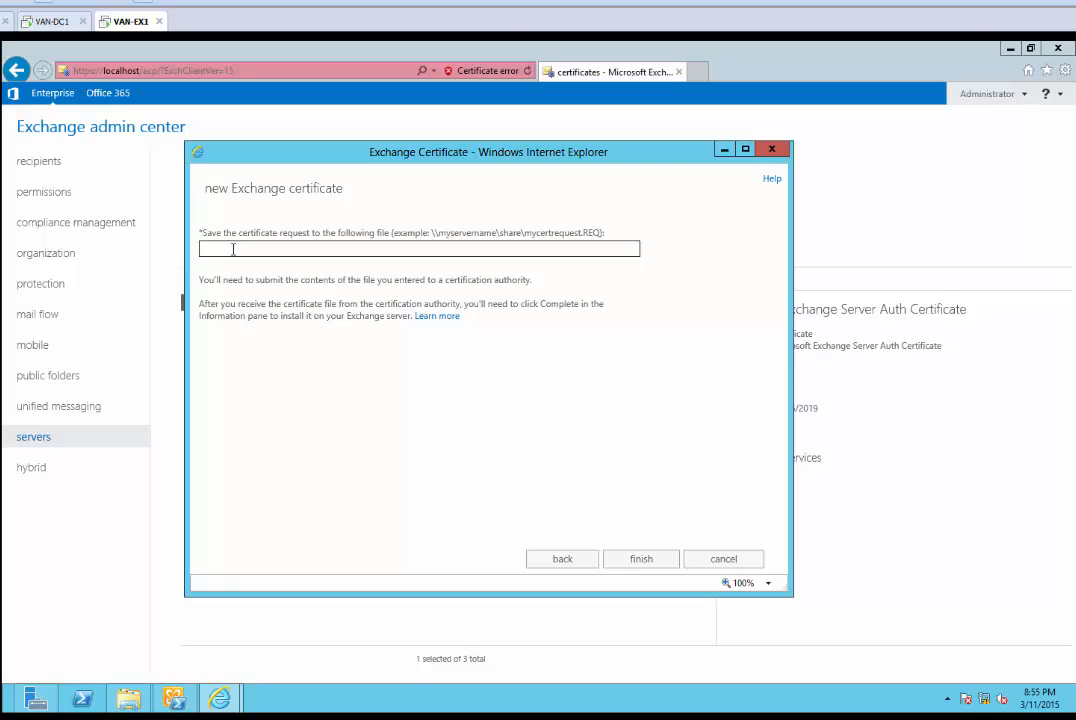
Save the request to \\VAN-EX1\CERTIFICATE\ADATUM-CERTIFICATE.REQ and finish the wizard
type("\\\\VAN-EX")
type("1\\ca")
key("BackSpace")
type("ERTIFICAT")
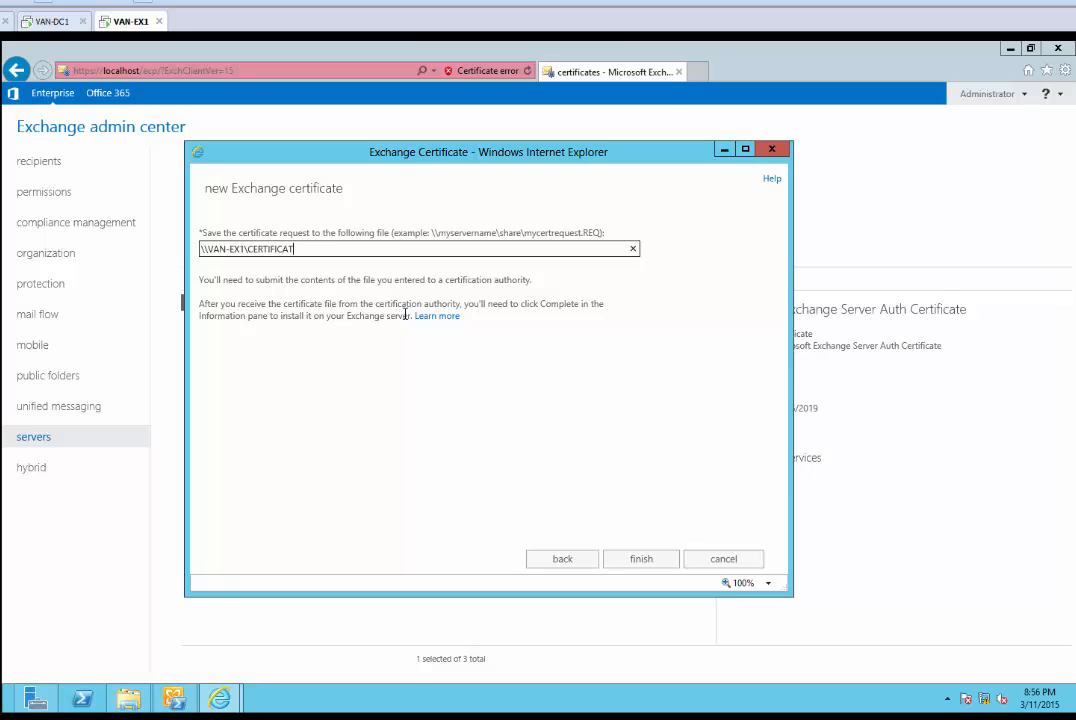
type("E\\ADATUM-CERTIFICATE")
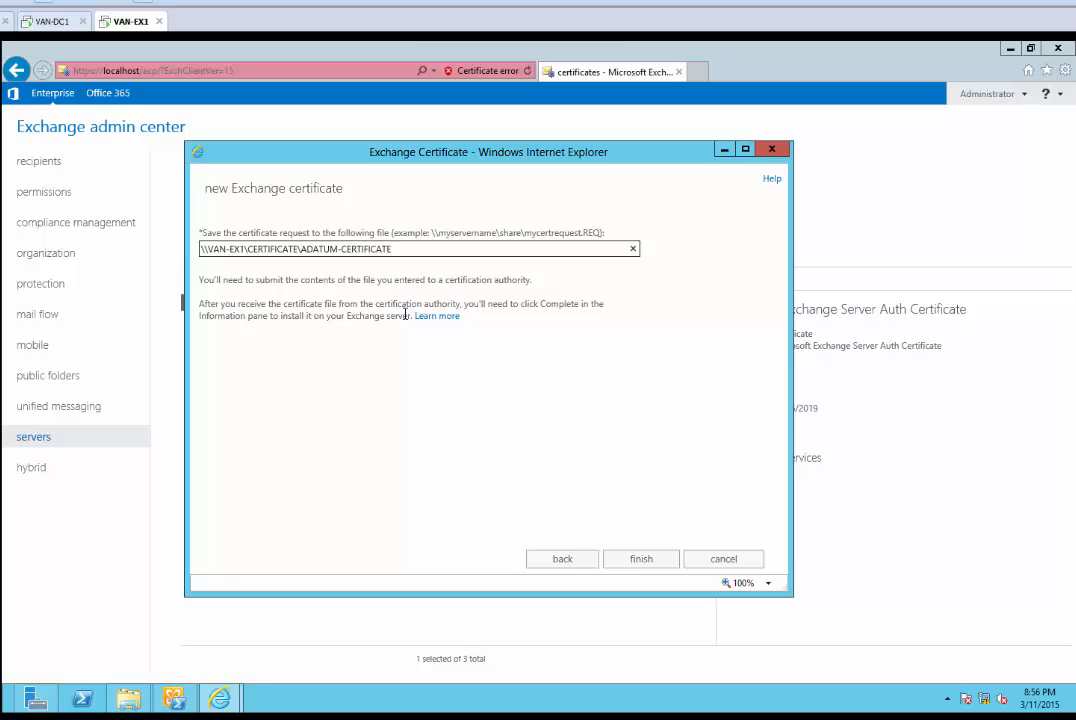
type(".REQ")
left_click_drag(335, 249, 200, 249)
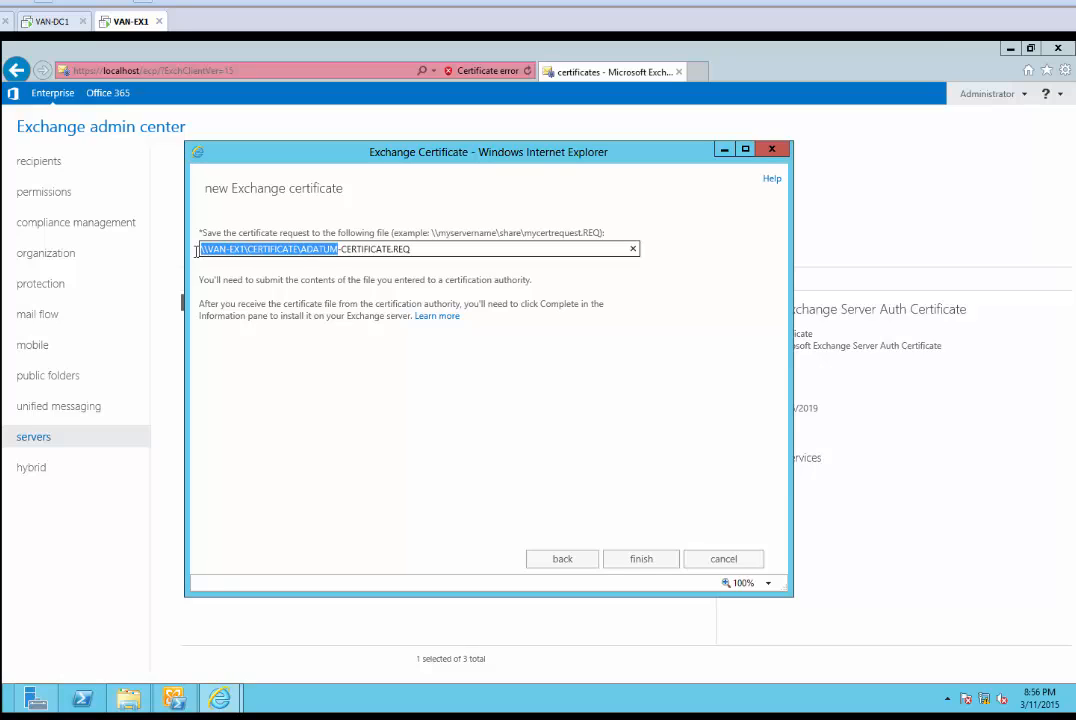
left_click(228, 253)
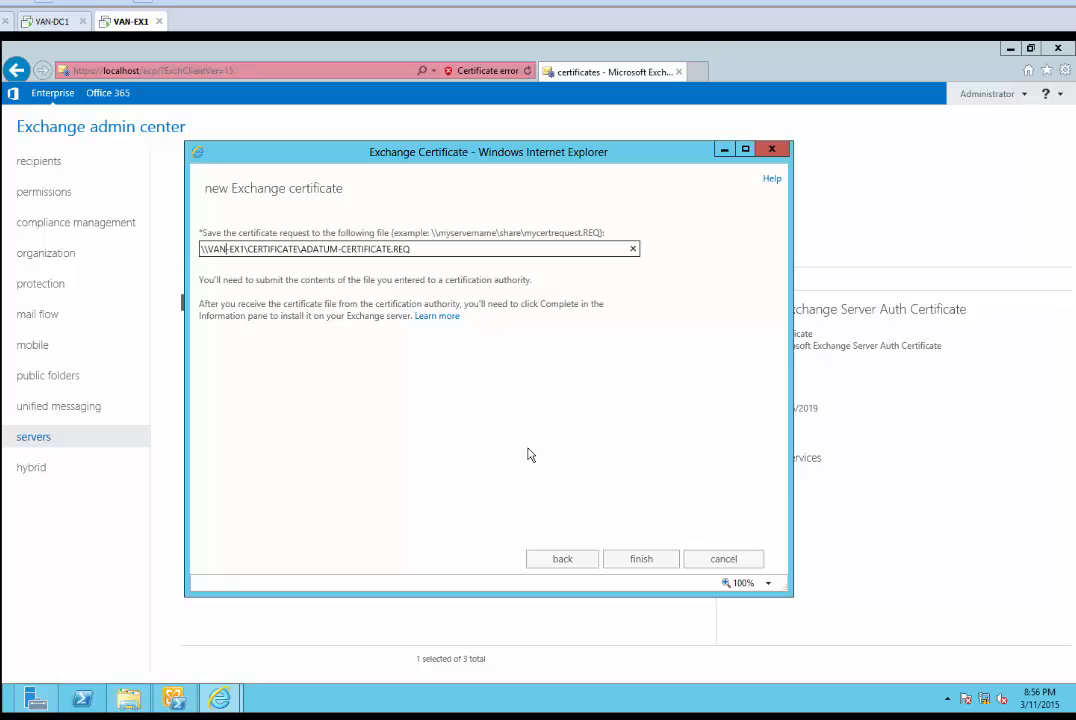
left_click(652, 566)
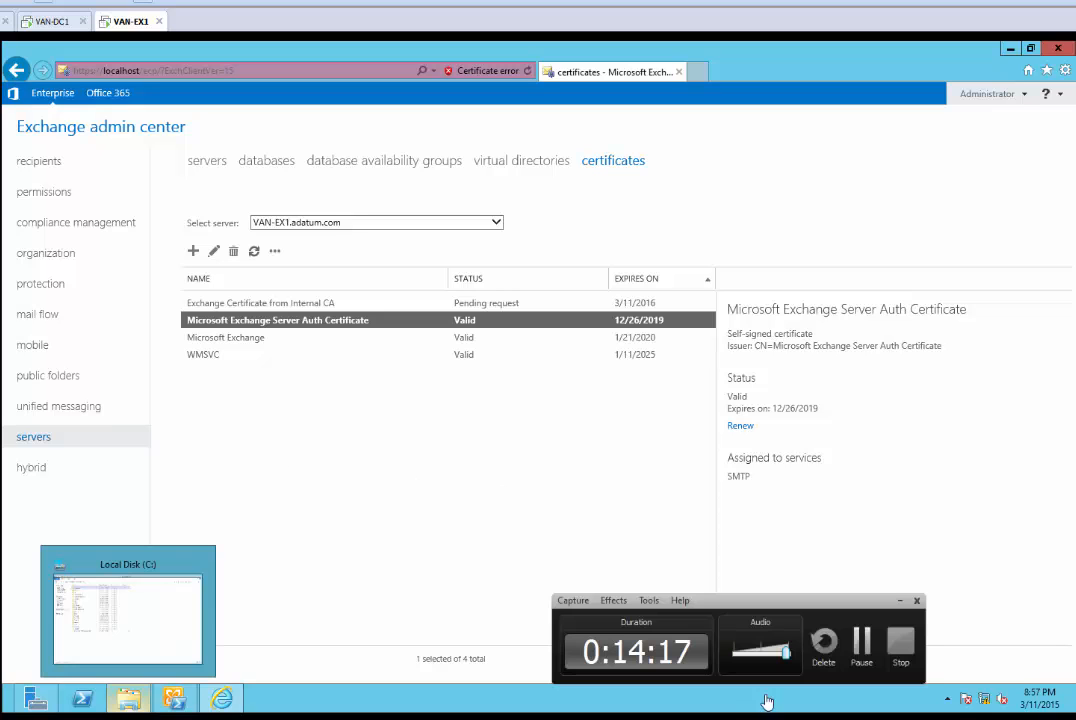
Open C:\Certificate and refresh it to show ADATUM-CERTIFICATE.REQ
left_click(137, 702)
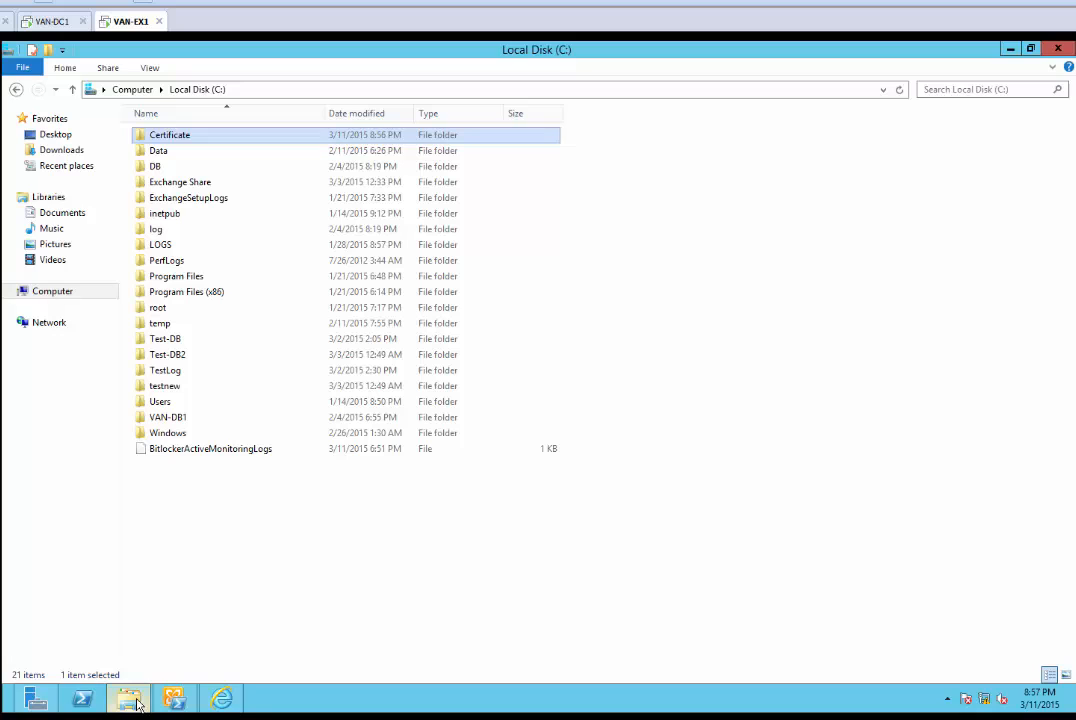
double_click(188, 134)
right_click(255, 243)
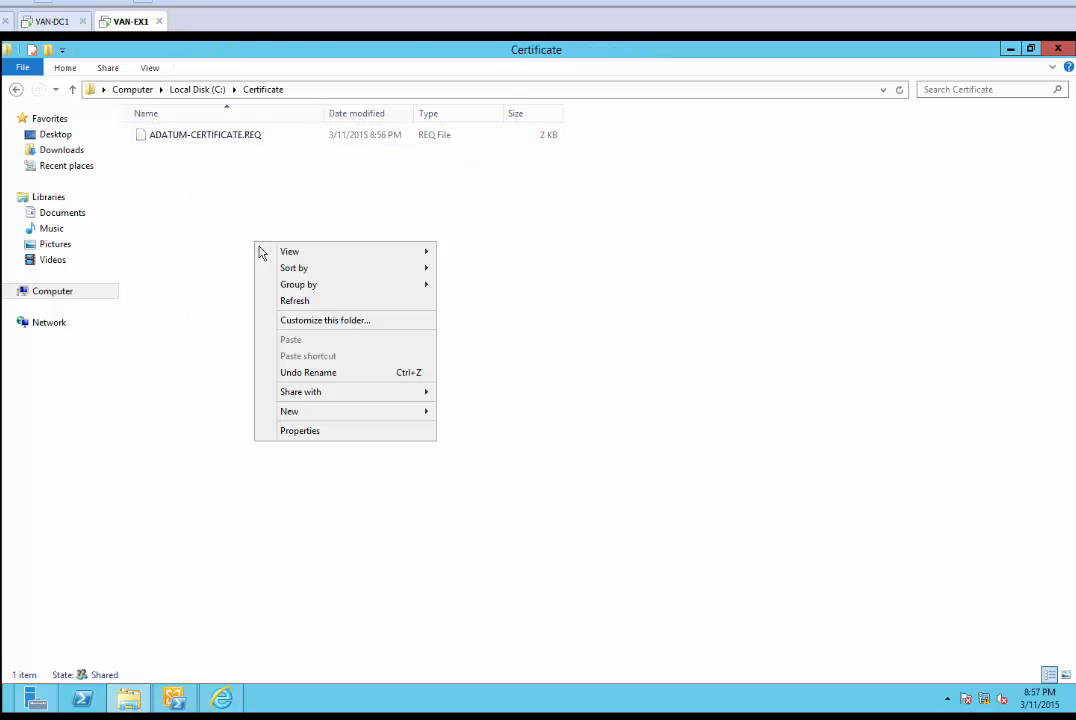
left_click(313, 300)
mouse_move(129, 699)
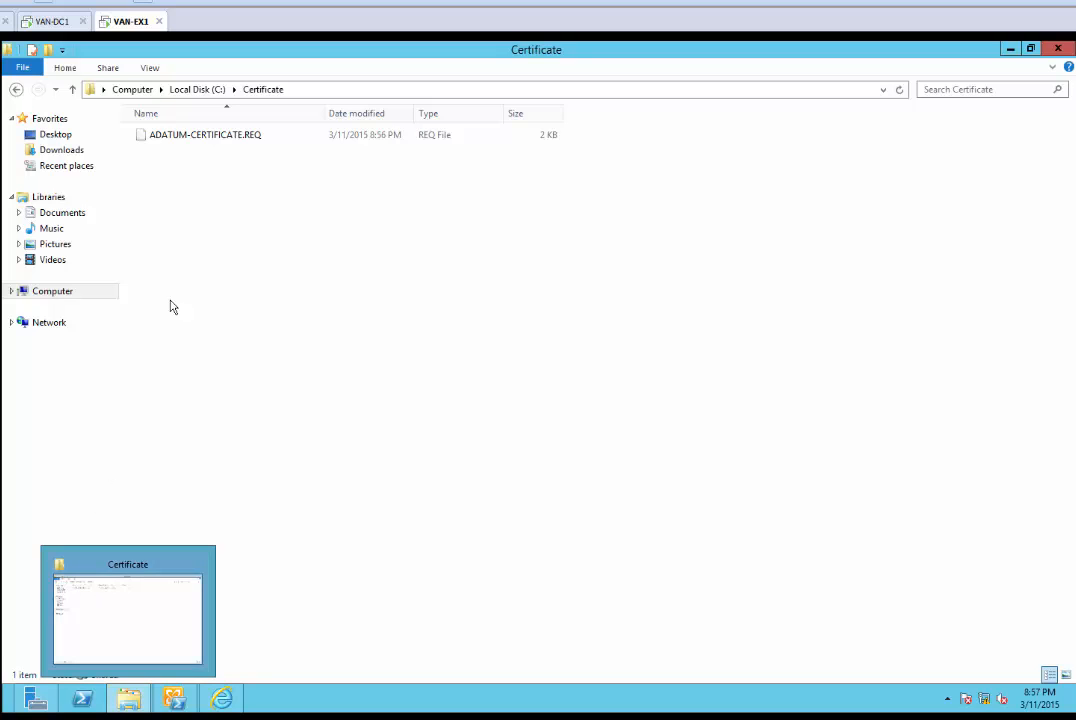
Copy ADATUM-CERTIFICATE.REQ and minimize File Explorer
left_click(212, 144)
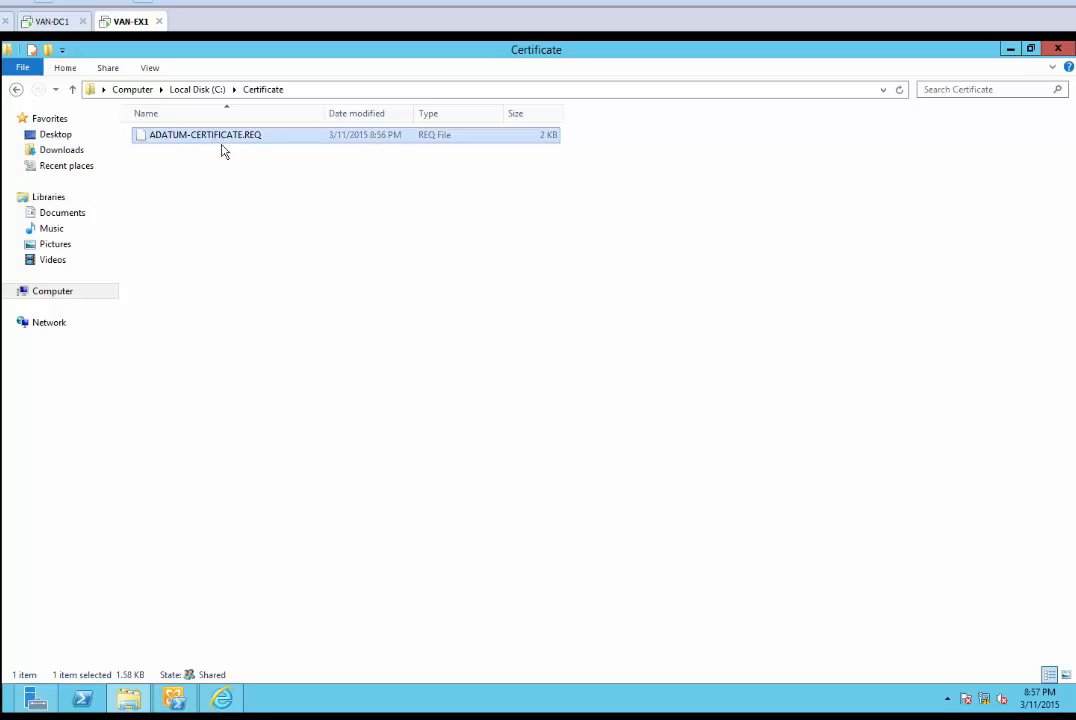
right_click(247, 138)
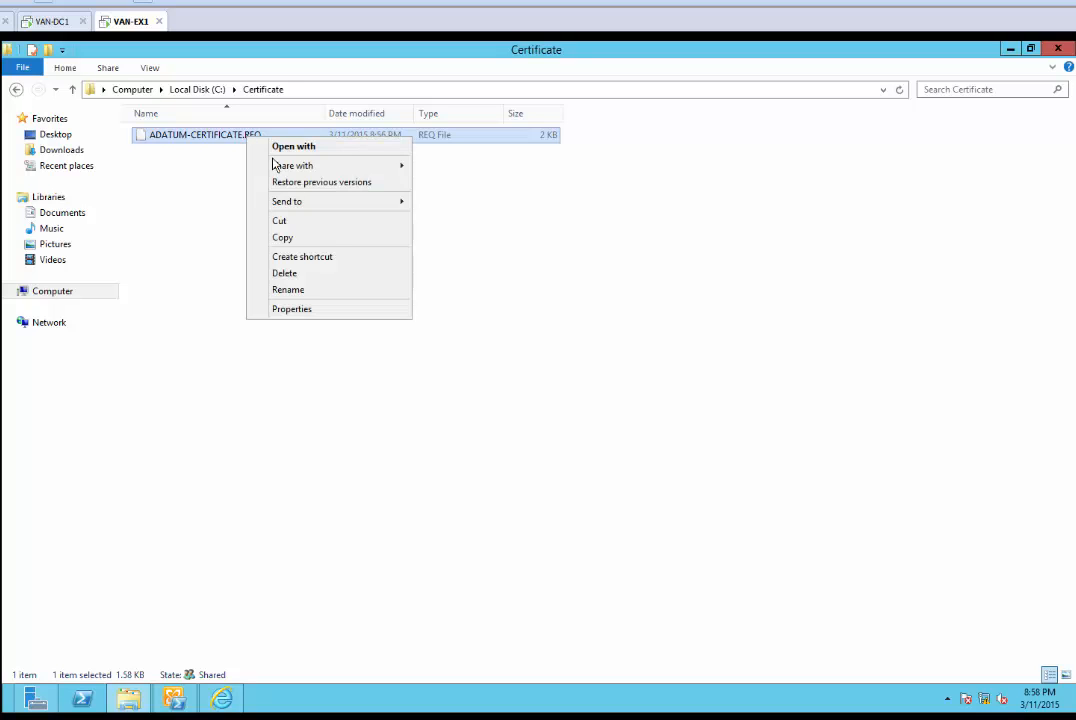
left_click(313, 238)
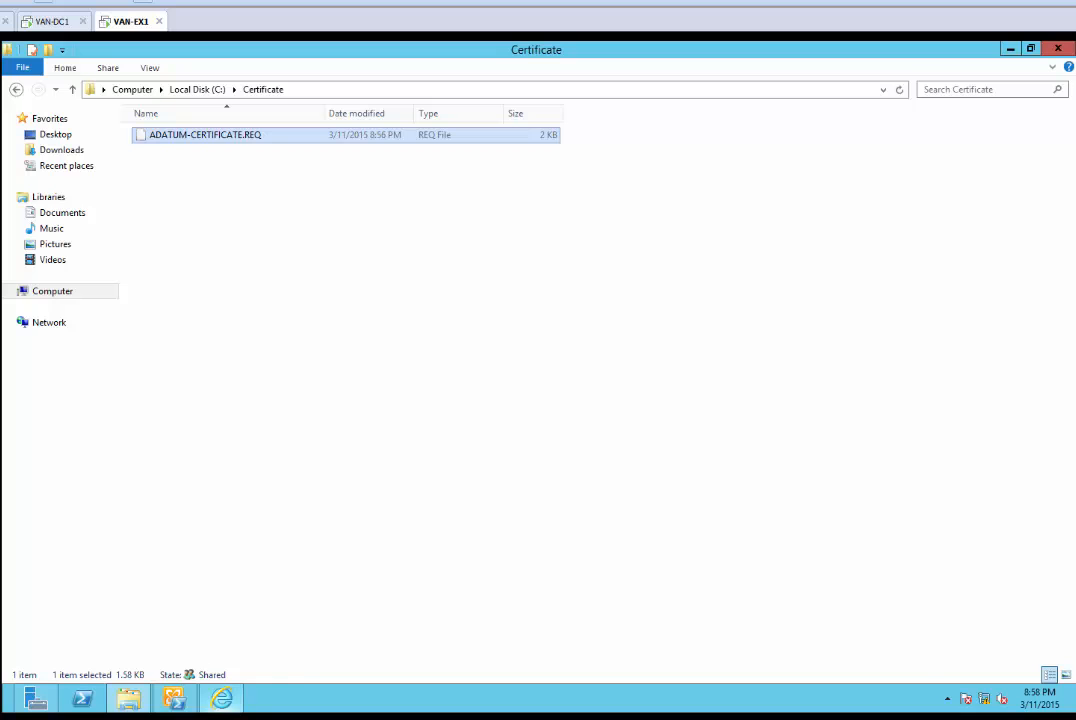
left_click(434, 717)
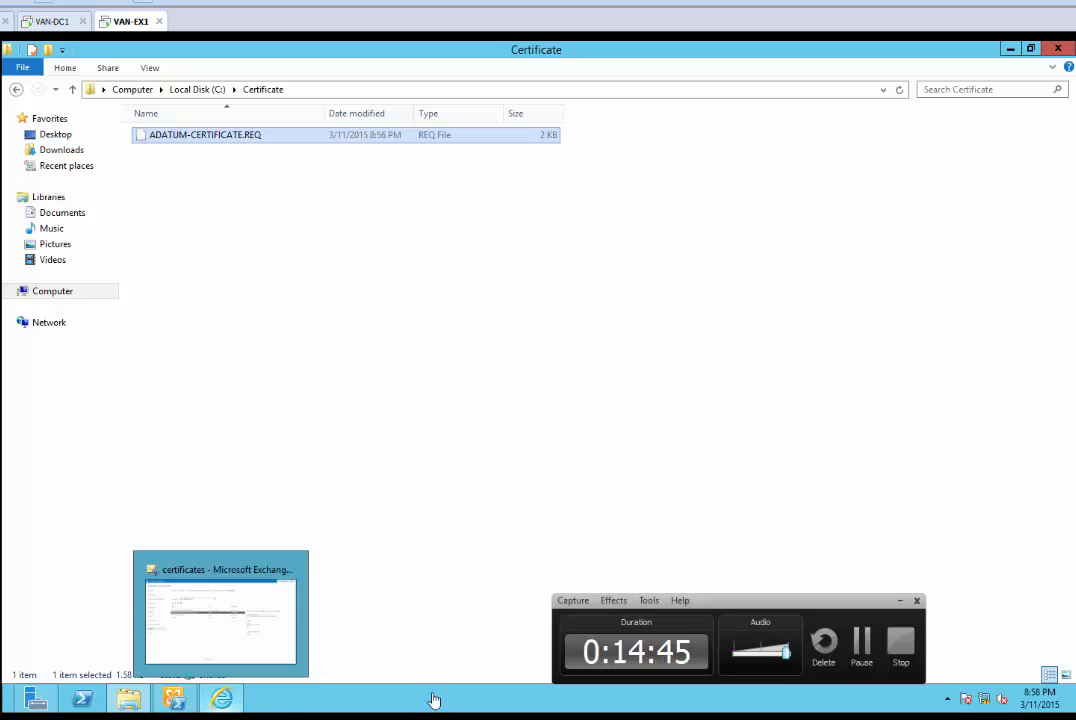
left_click(1010, 48)
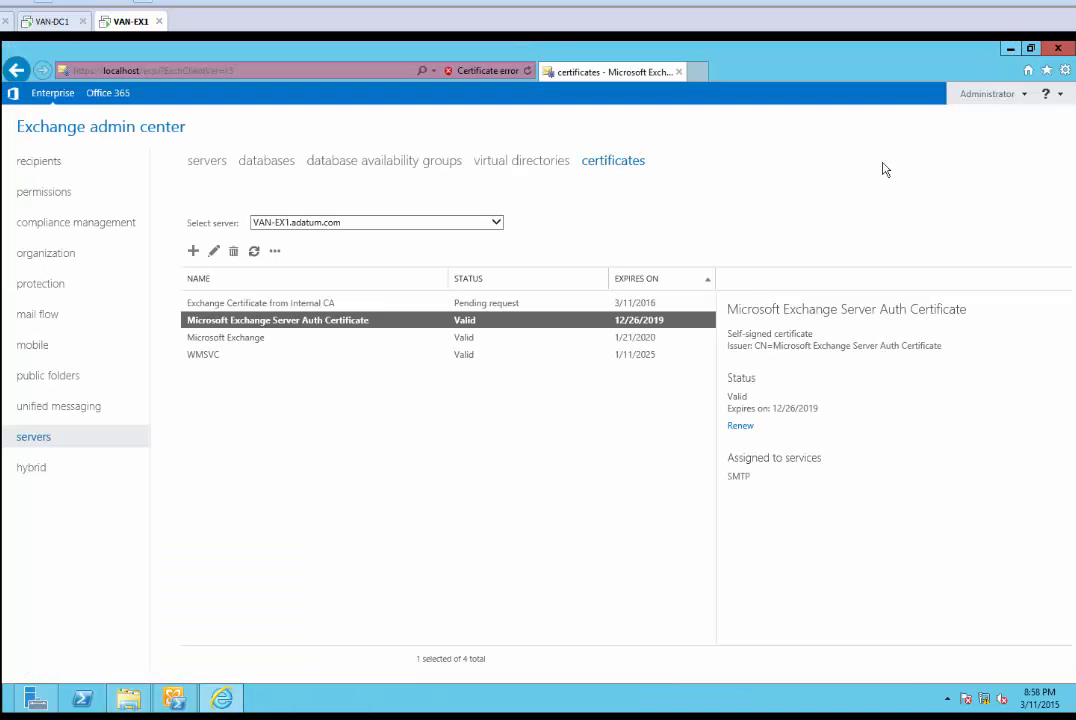
Return to Internet Explorer from Start with a new tab open
key("super")
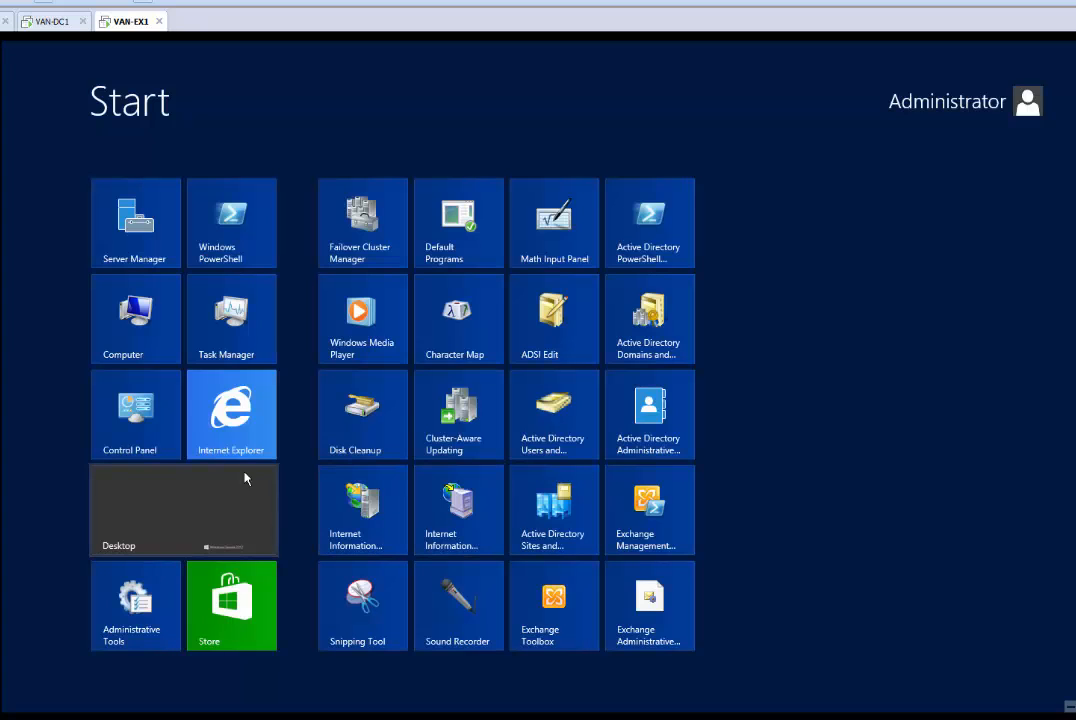
left_click(247, 430)
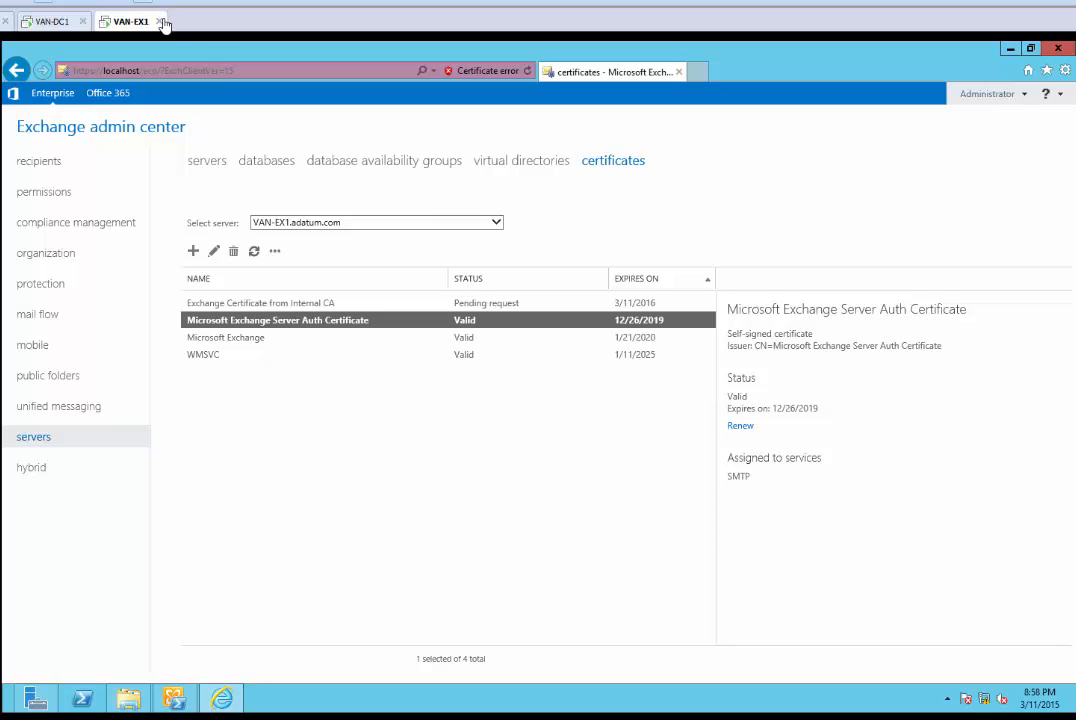
left_click(696, 71)
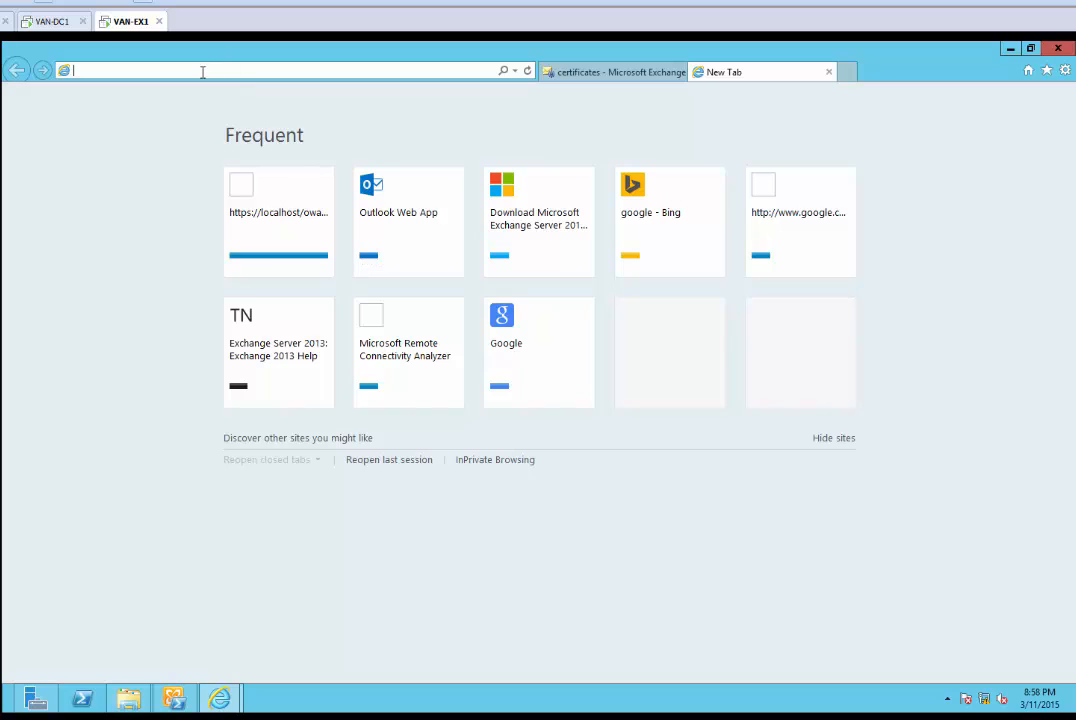
left_click(1011, 48)
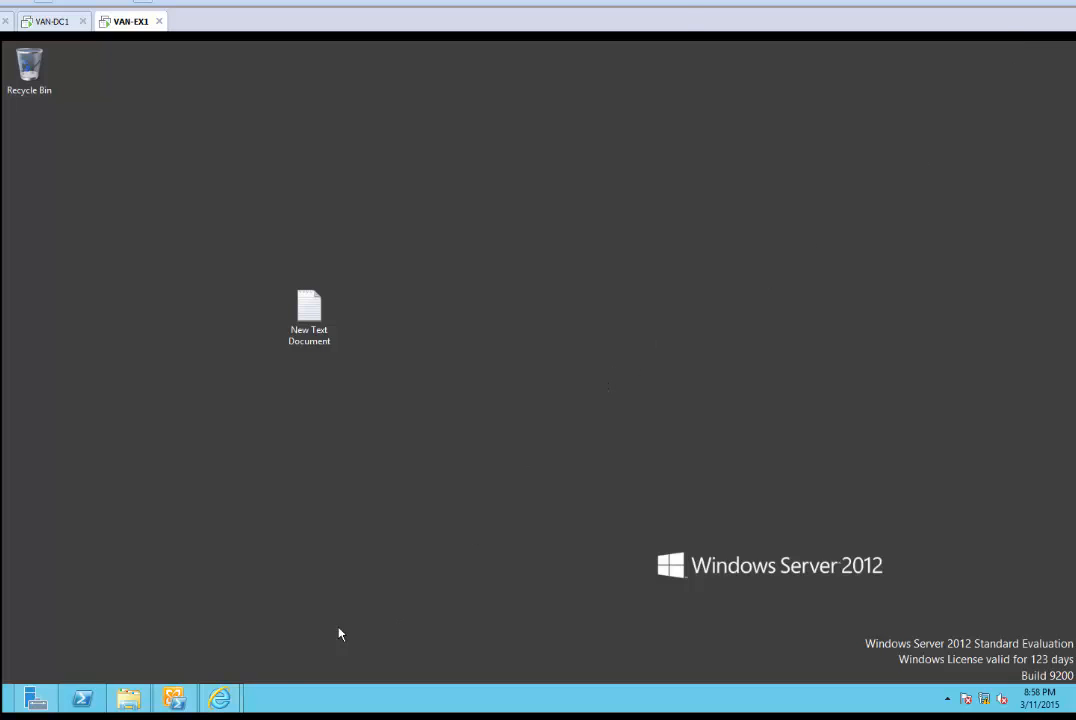
key("super")
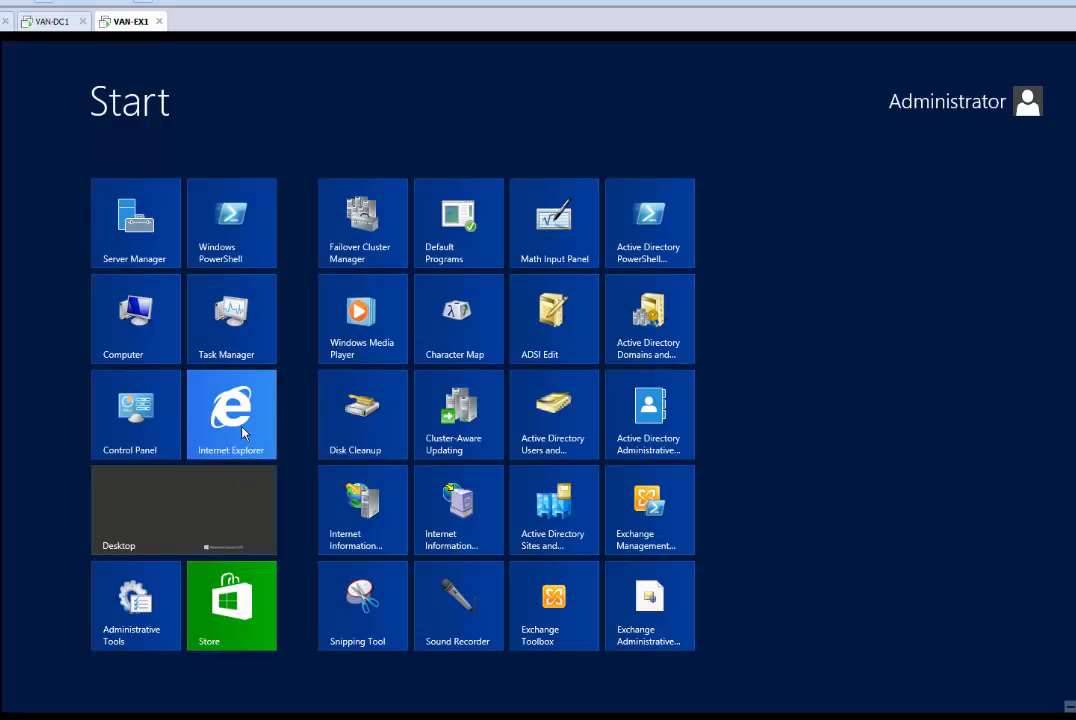
left_click(241, 433)
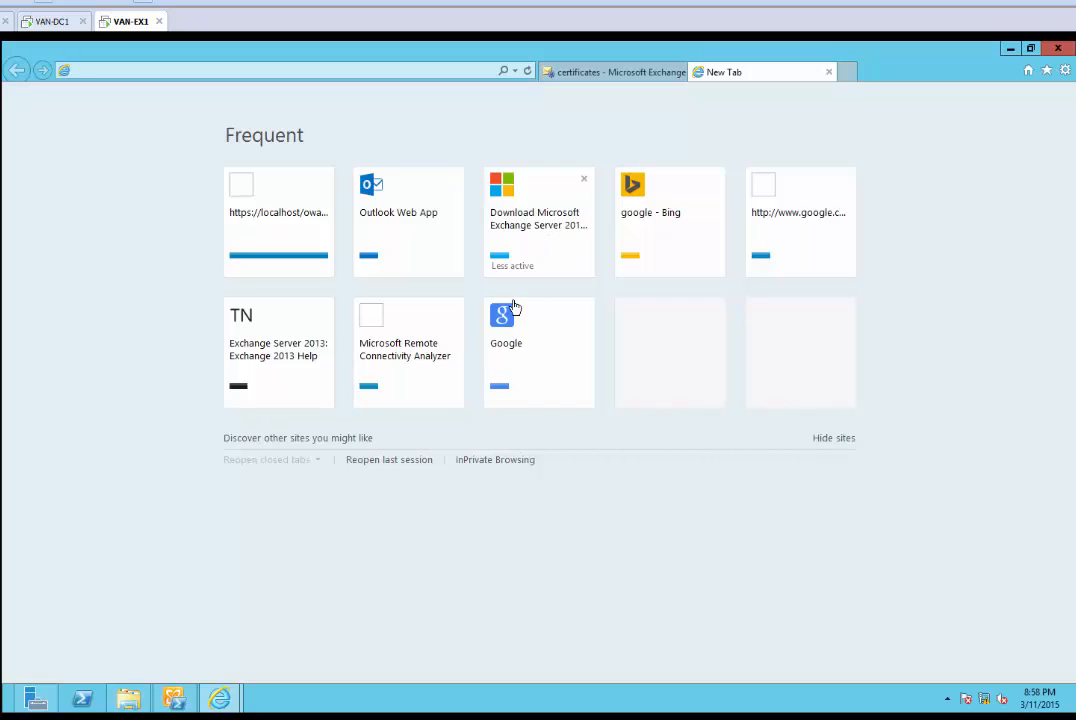
left_click(1010, 50)
key("super")
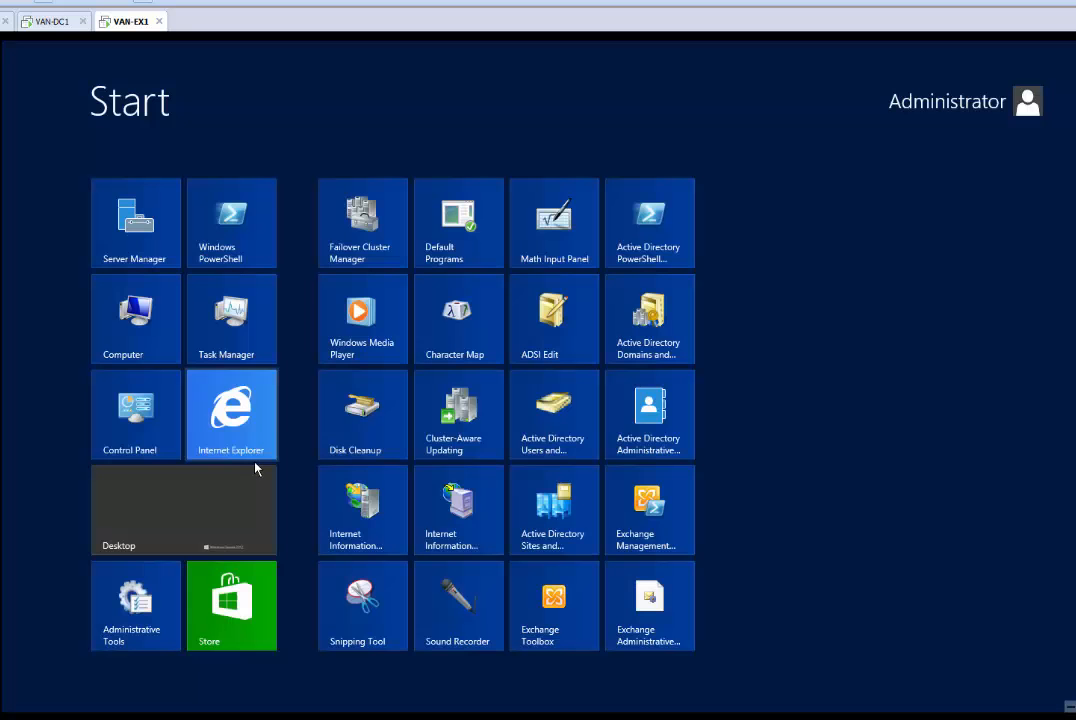
right_click(240, 418)
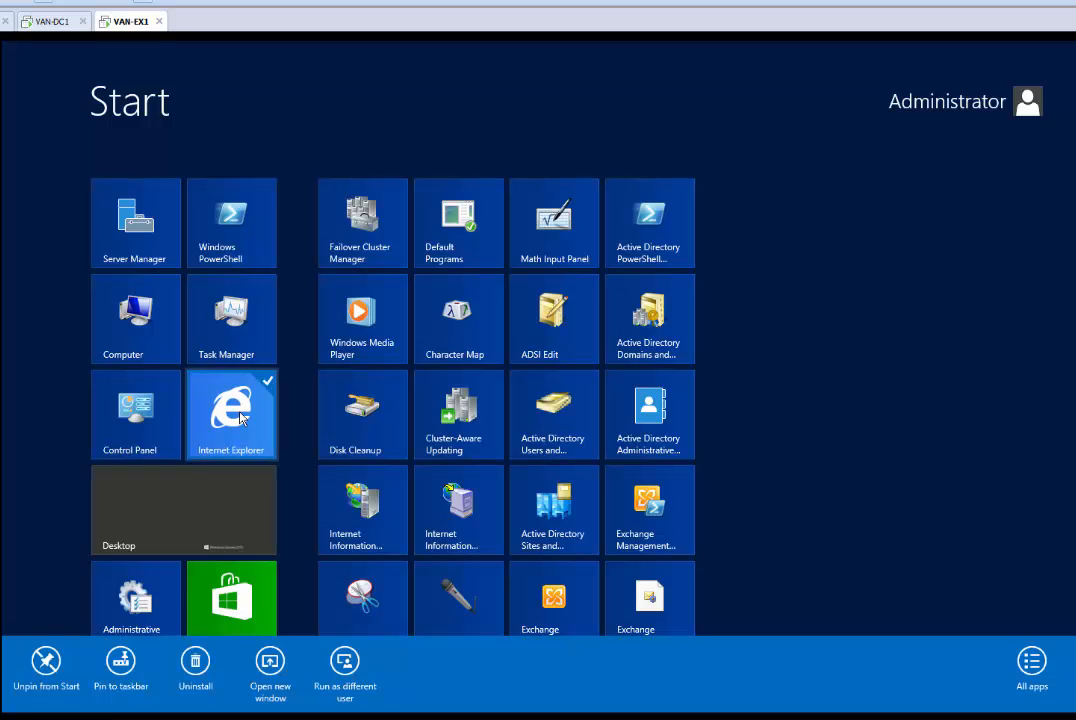
left_click(241, 418)
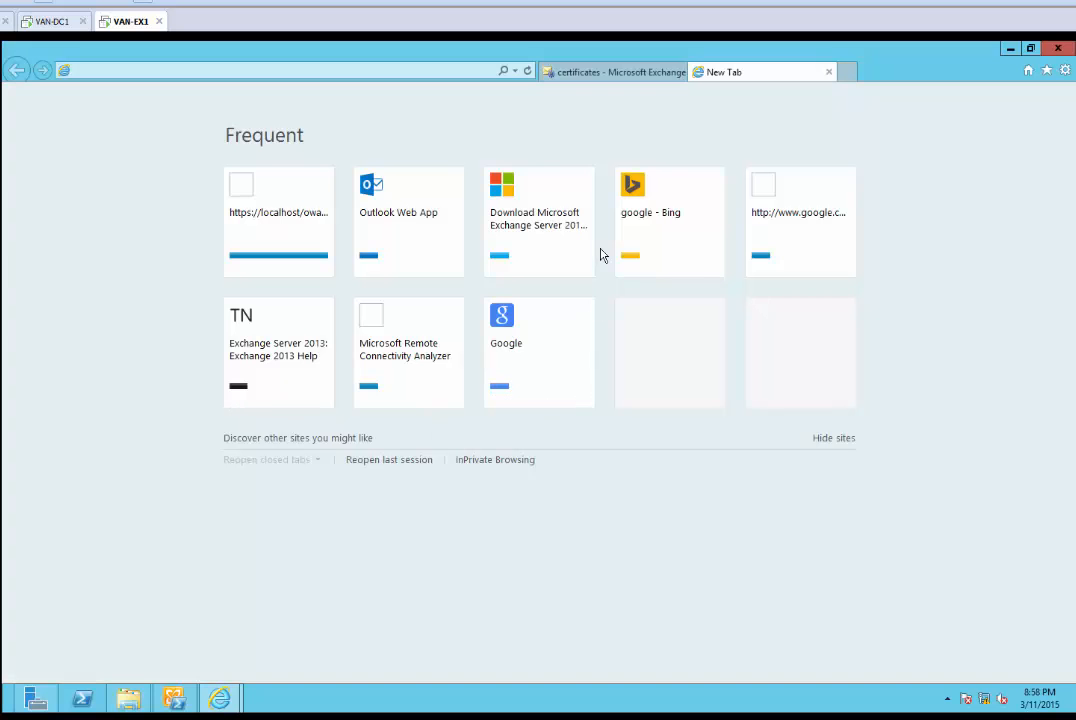
left_click(276, 70)
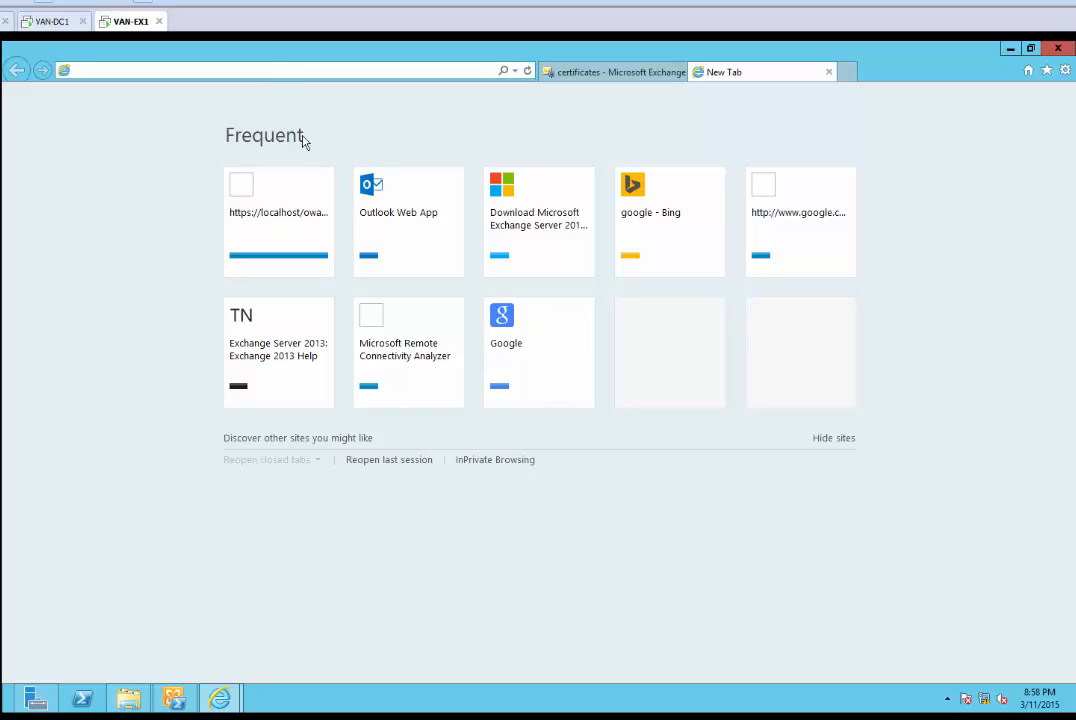
left_click(82, 718)
type("http")
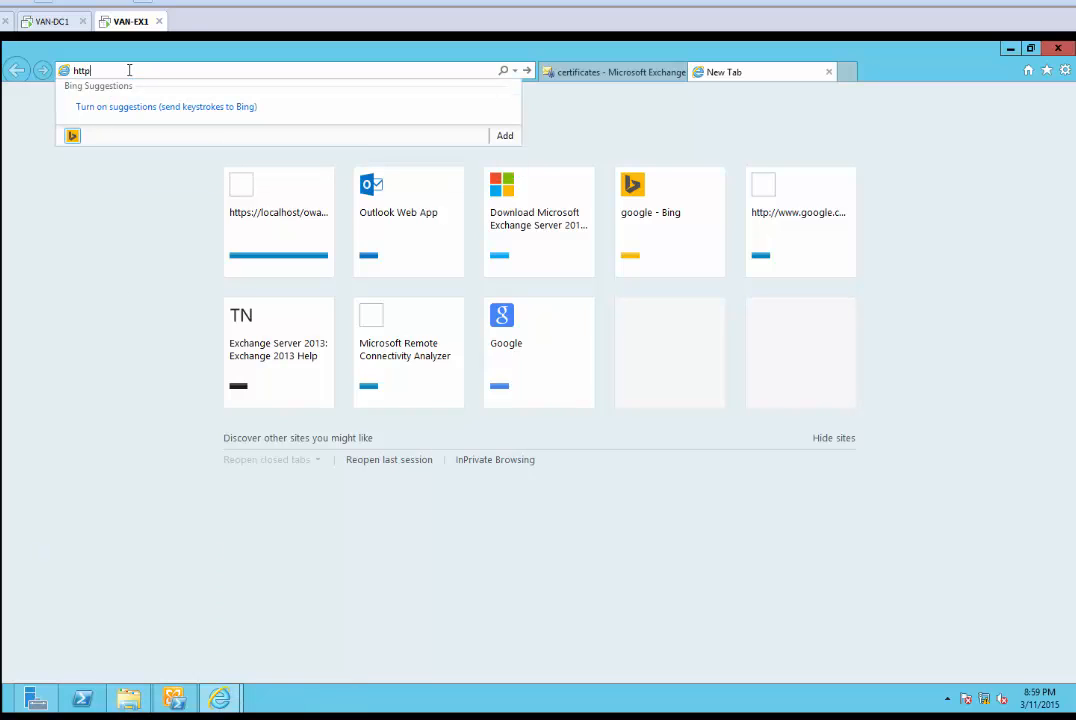
type("s://")
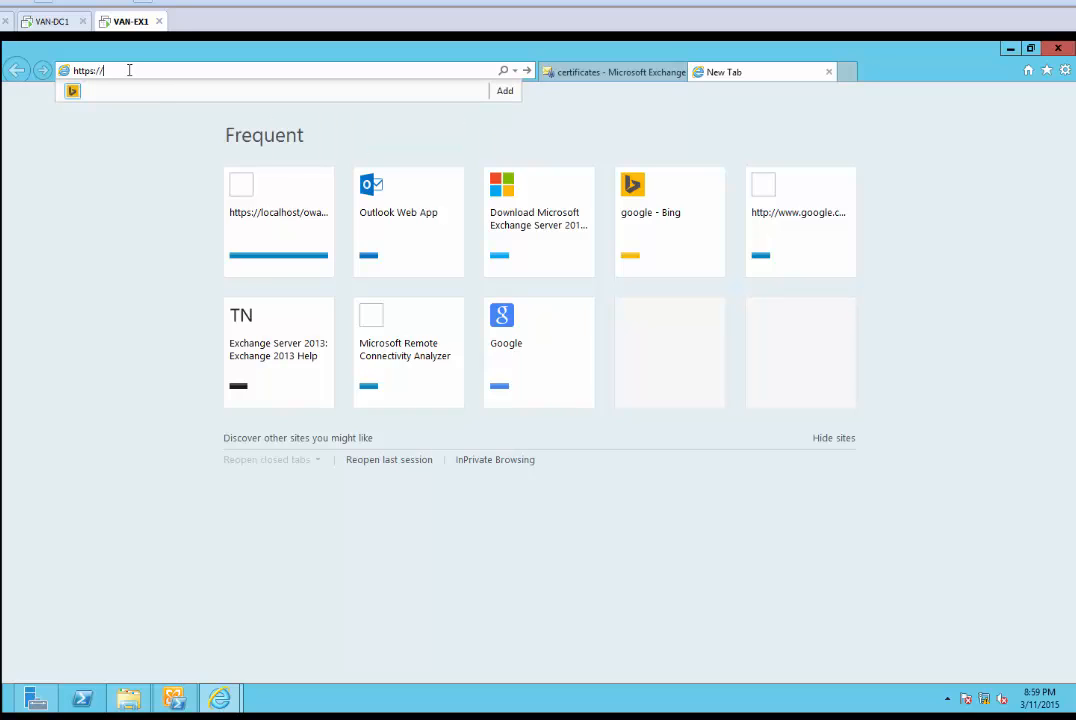
type("van-")
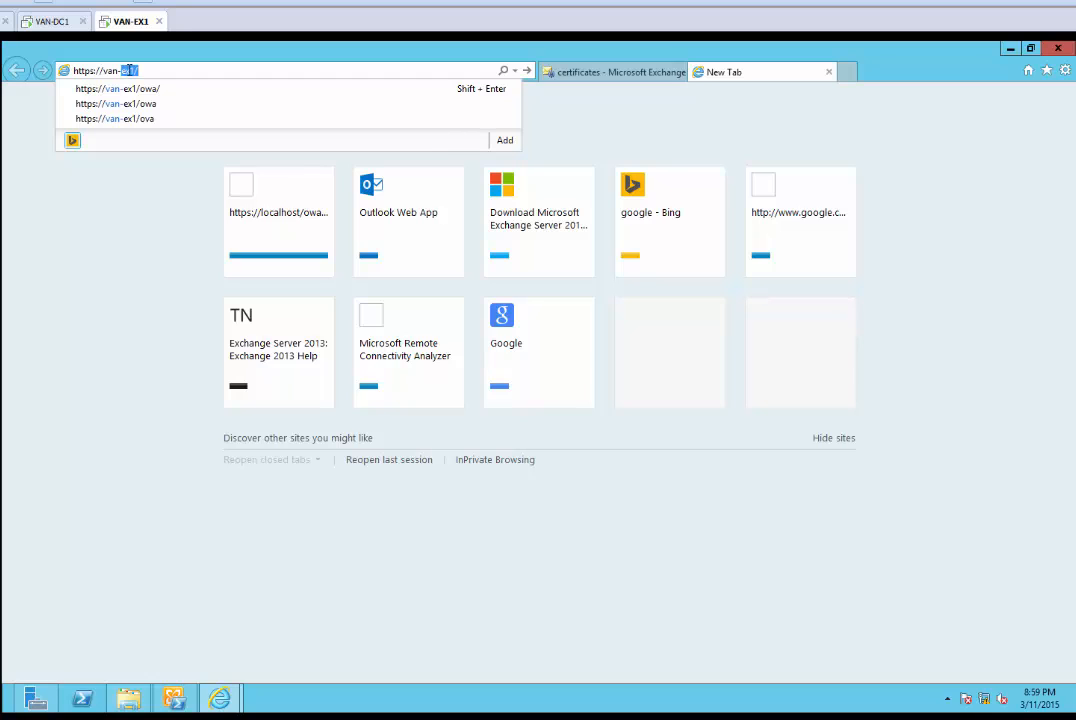
type("dc")
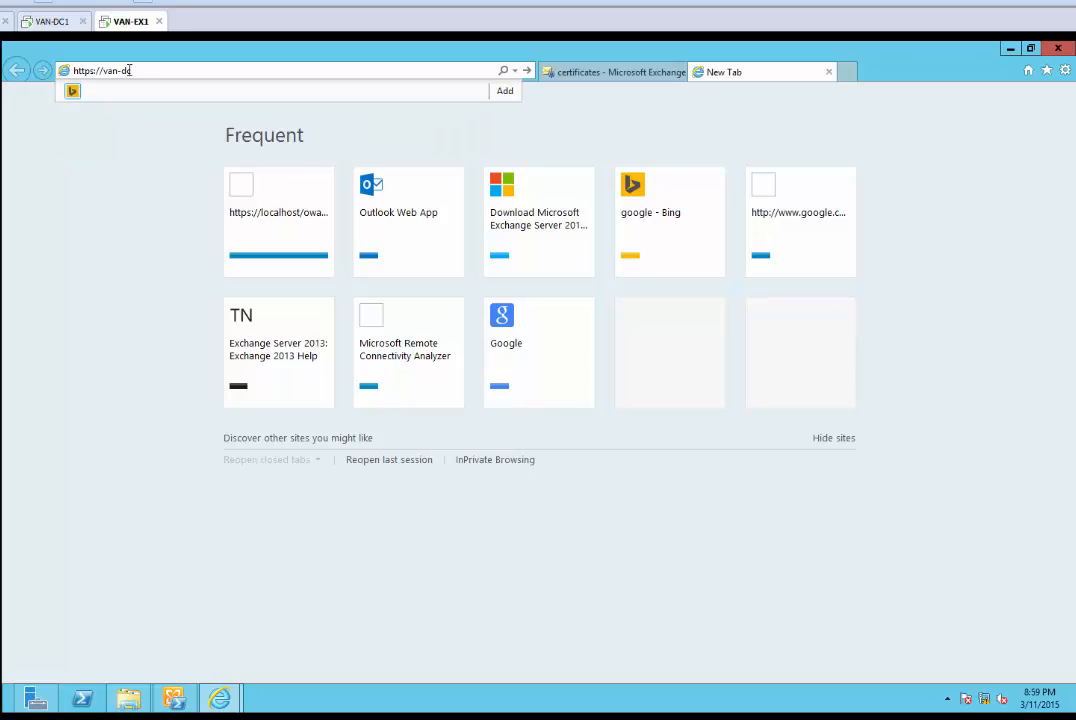
type("1/certsrv")
left_click(96, 70)
key("BackSpace")
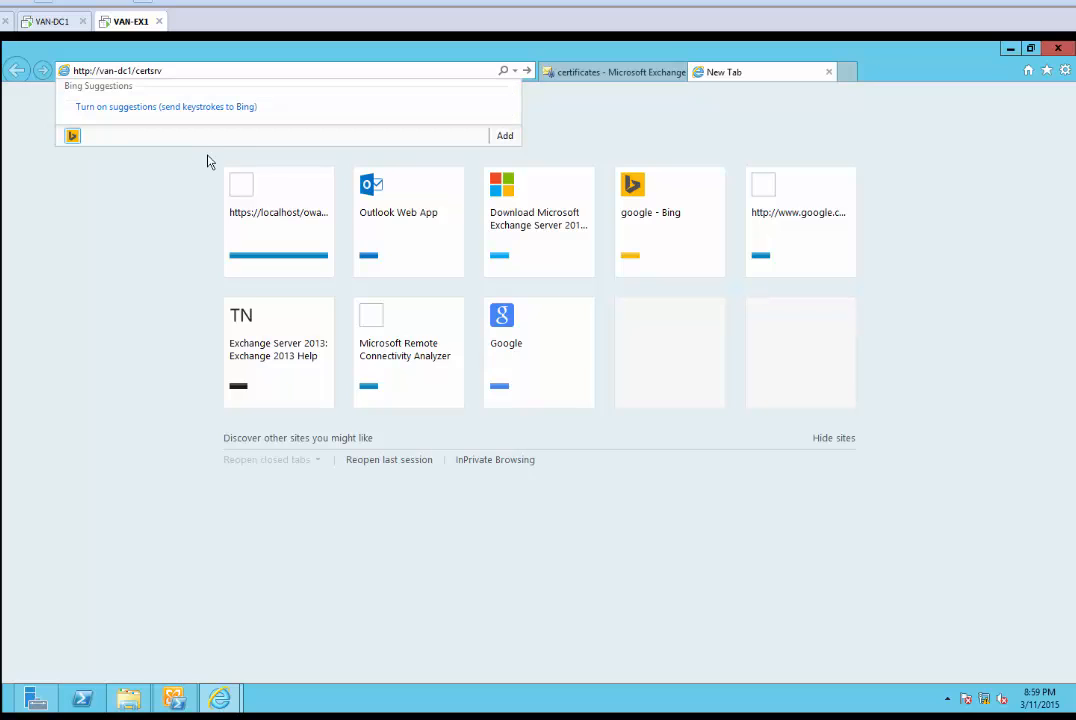
left_click(226, 70)
key("Return")
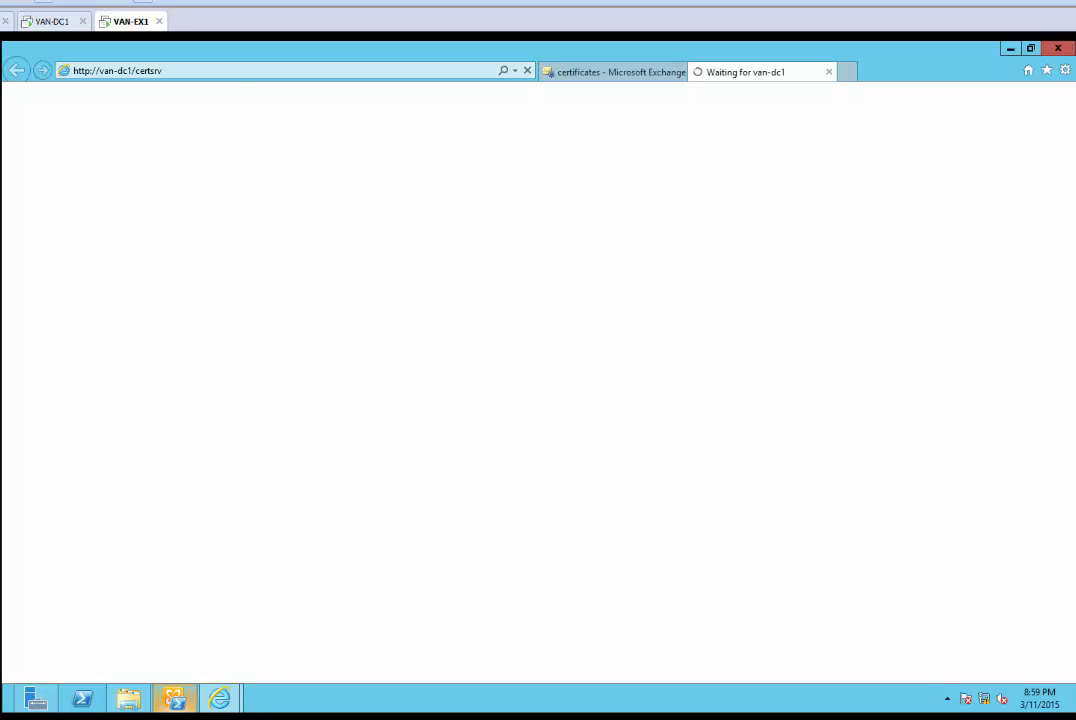
left_click(175, 718)
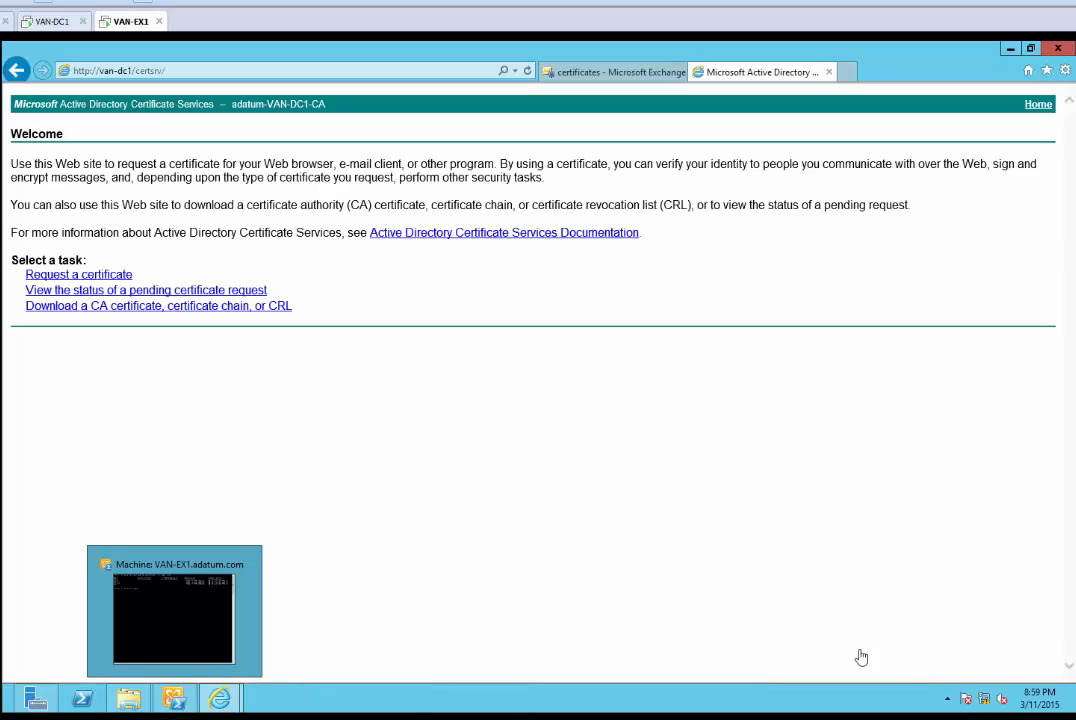
Choose an advanced certificate request submitted from a saved base-64 file
left_click(116, 275)
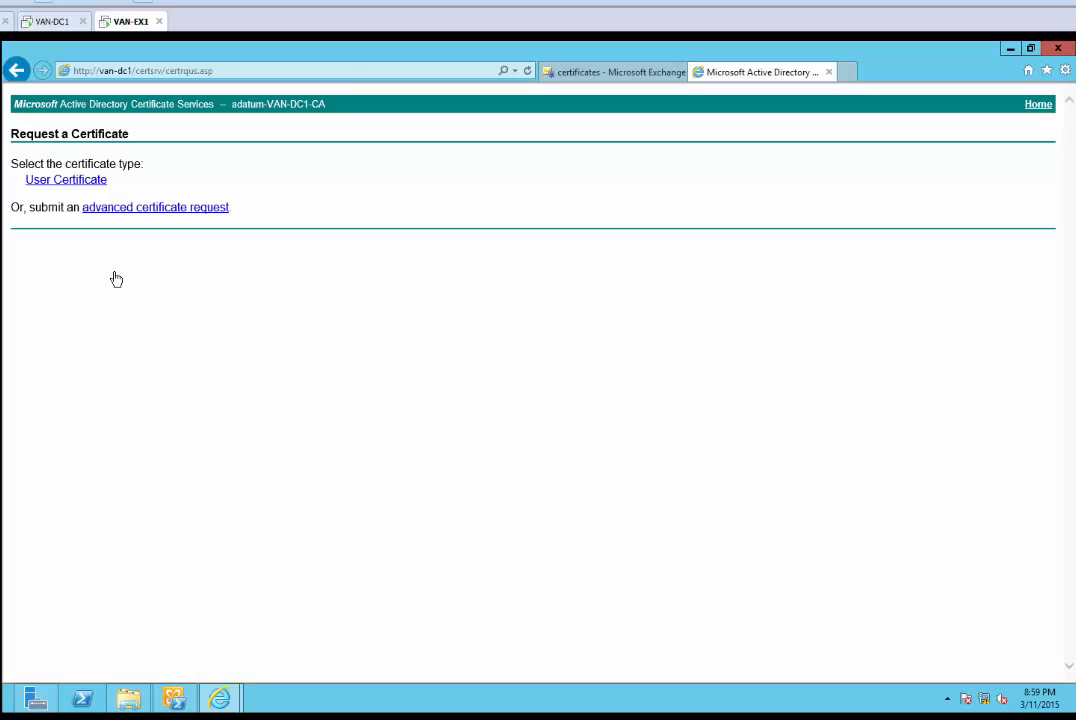
left_click(121, 213)
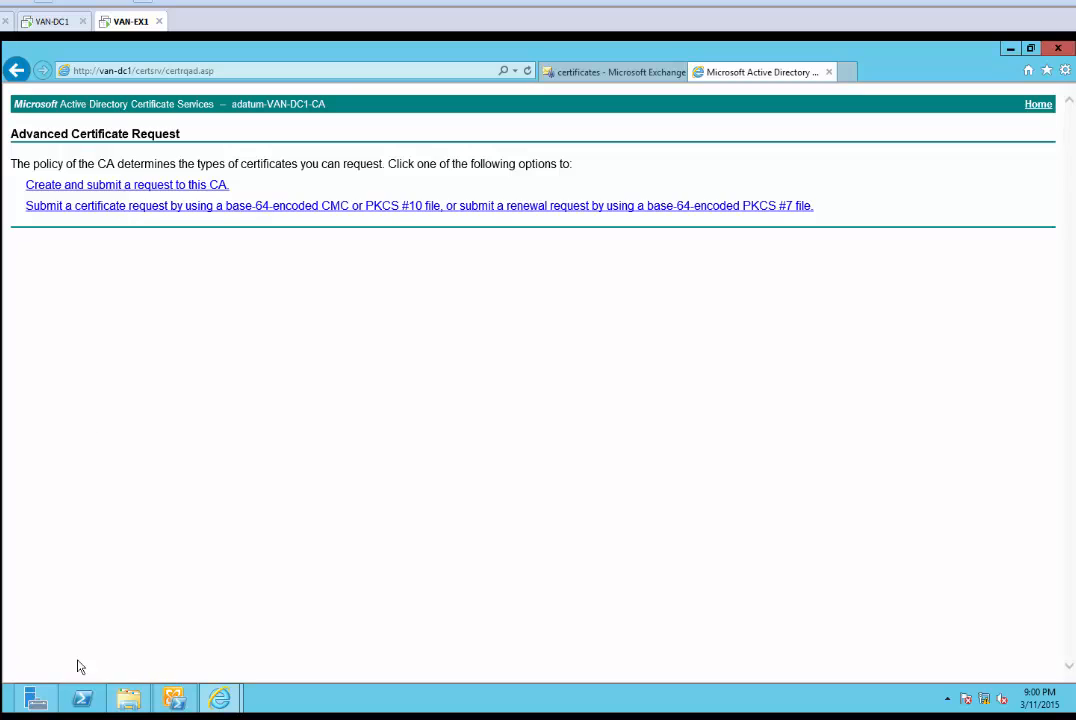
left_click(84, 718)
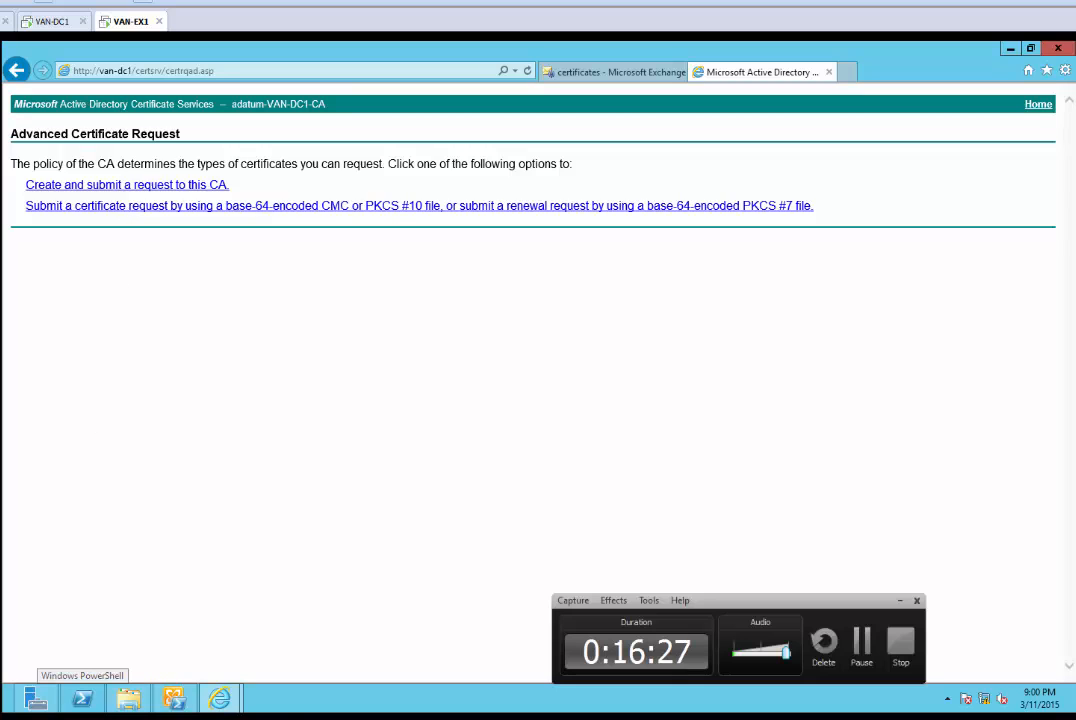
left_click(84, 718)
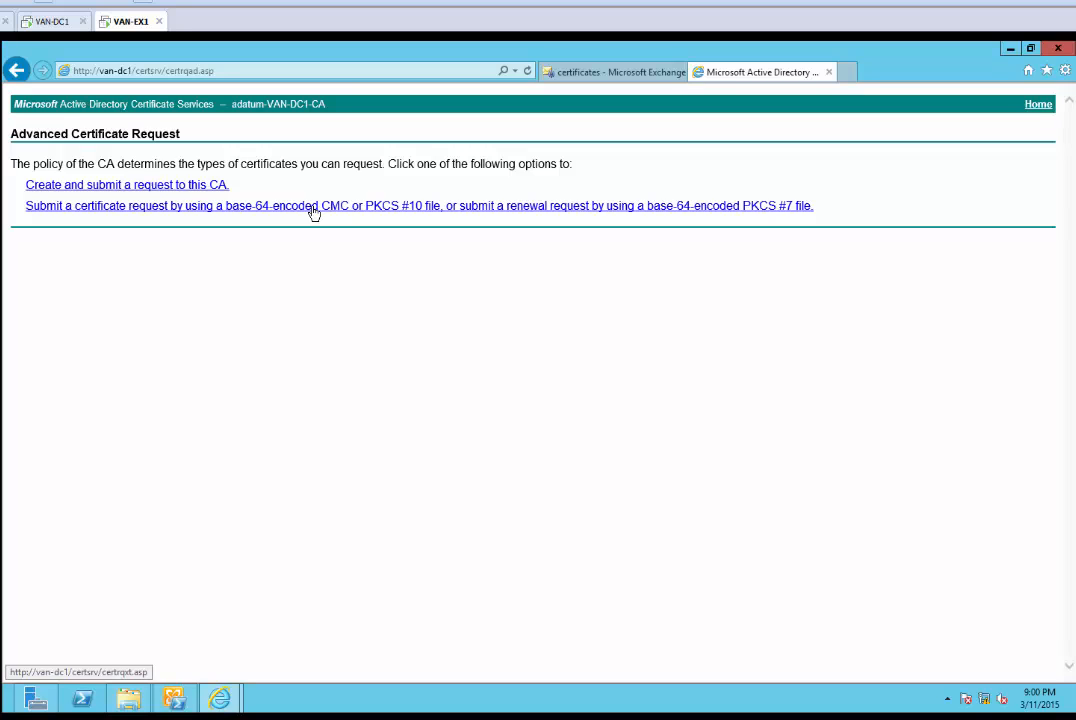
left_click(467, 208)
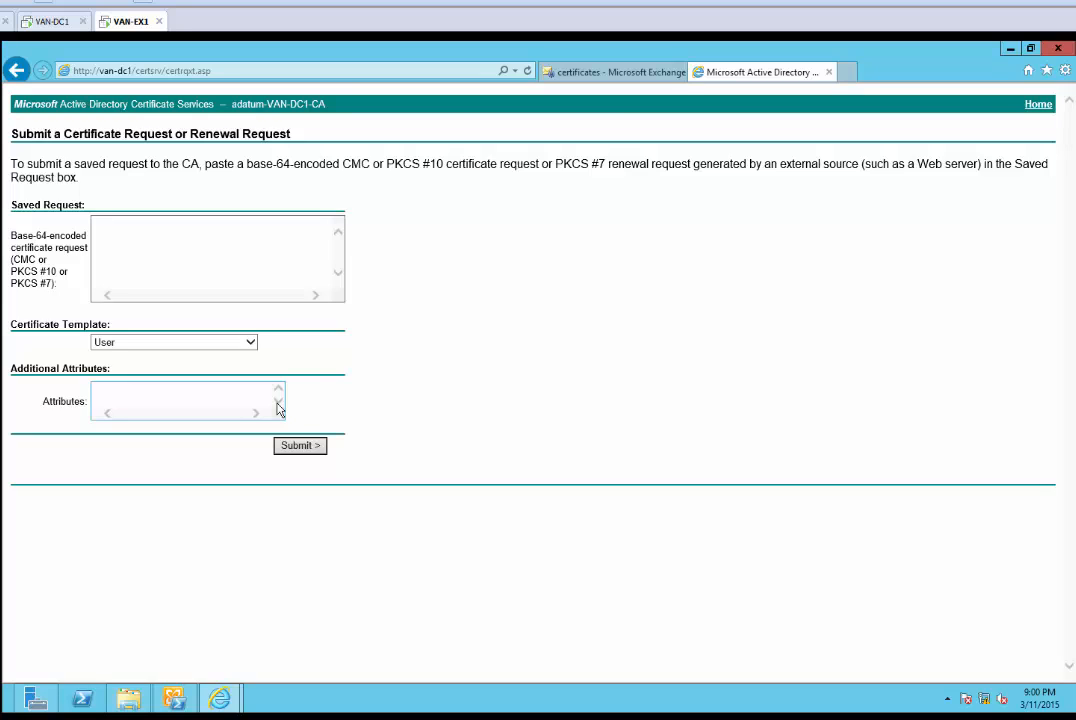
Select the Web Server certificate template
left_click(250, 343)
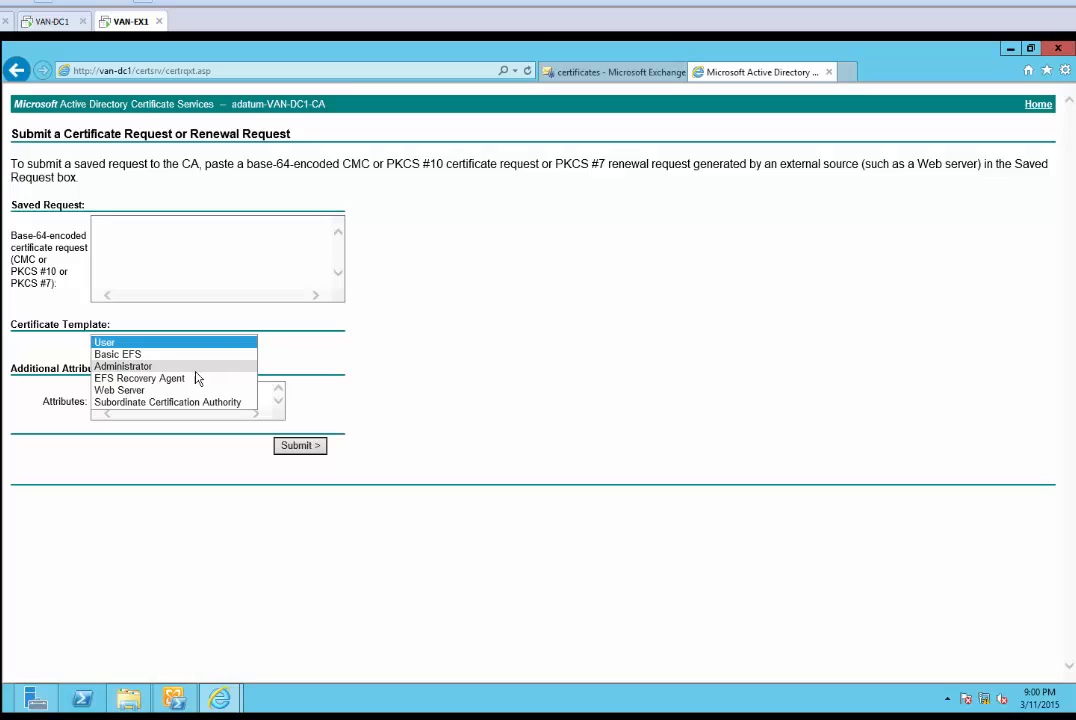
left_click(135, 390)
left_click(152, 405)
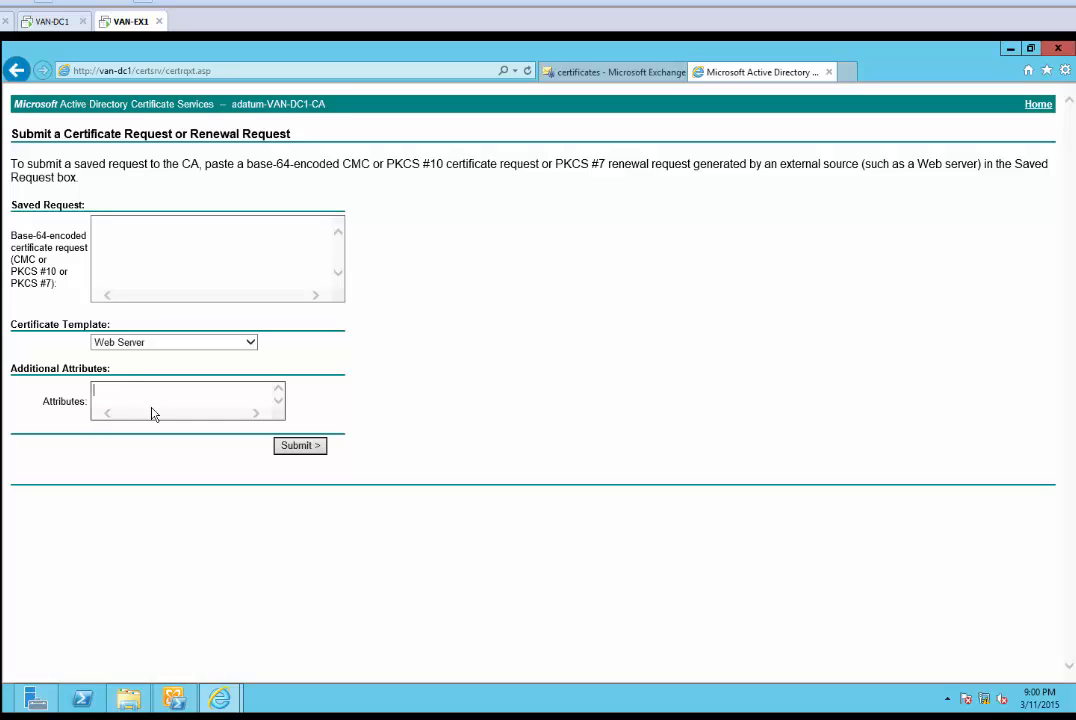
left_click(110, 266)
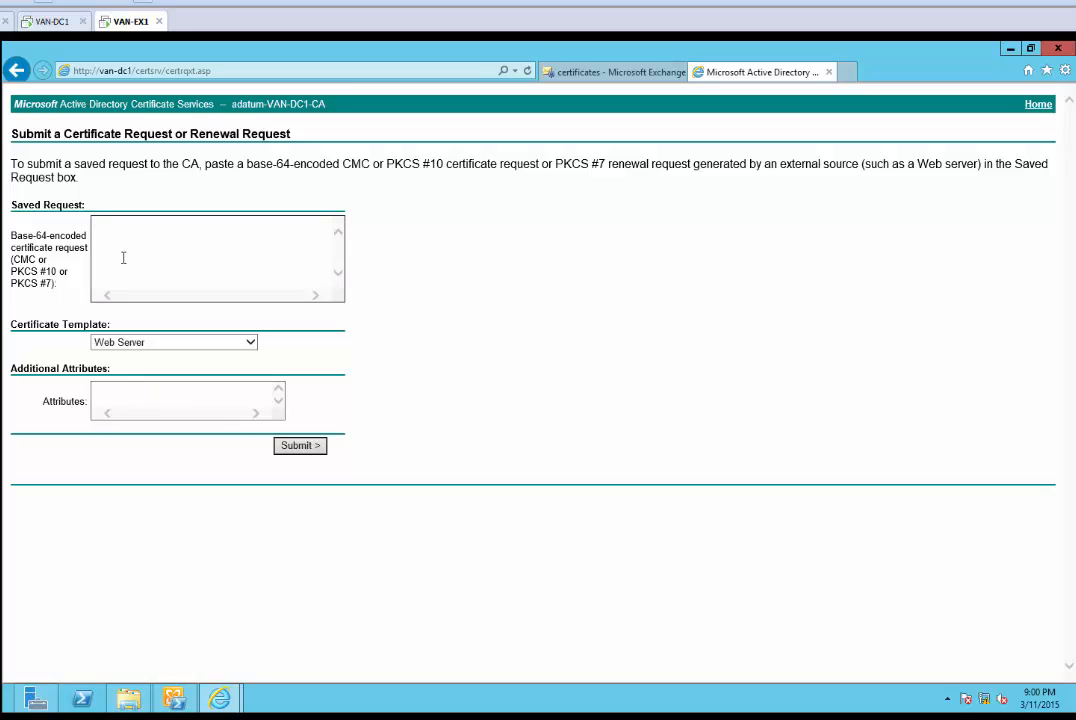
Open ADATUM-CERTIFICATE.REQ from C:\Certificate with Notepad, maximized, to view the base-64 request text
left_click(130, 698)
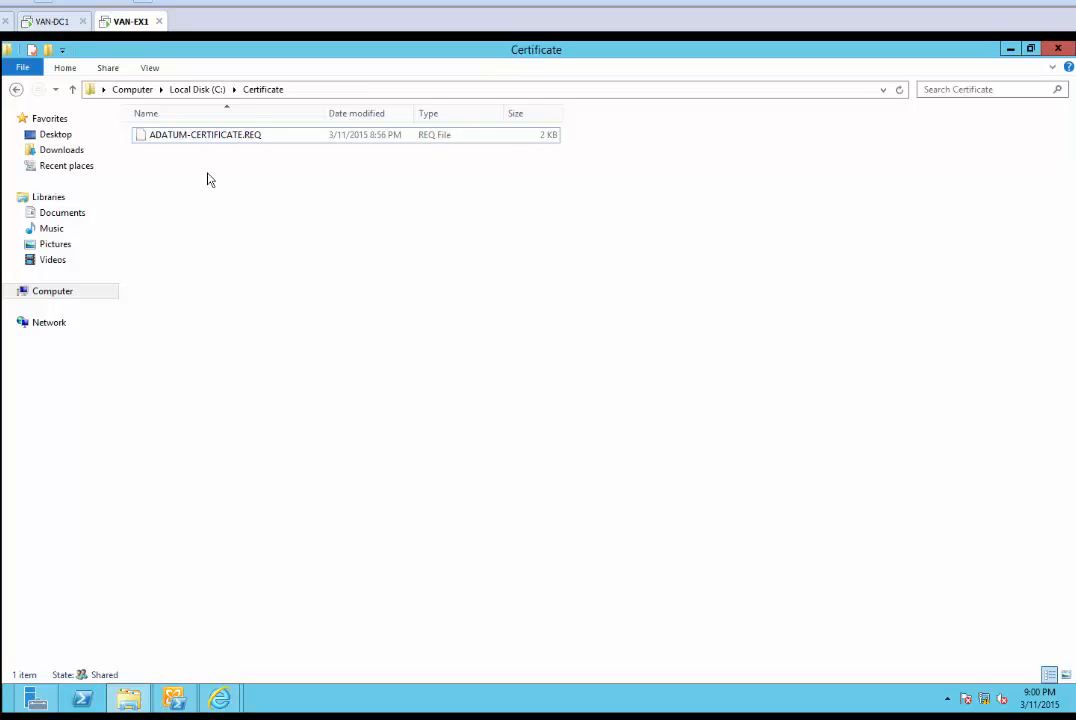
right_click(205, 142)
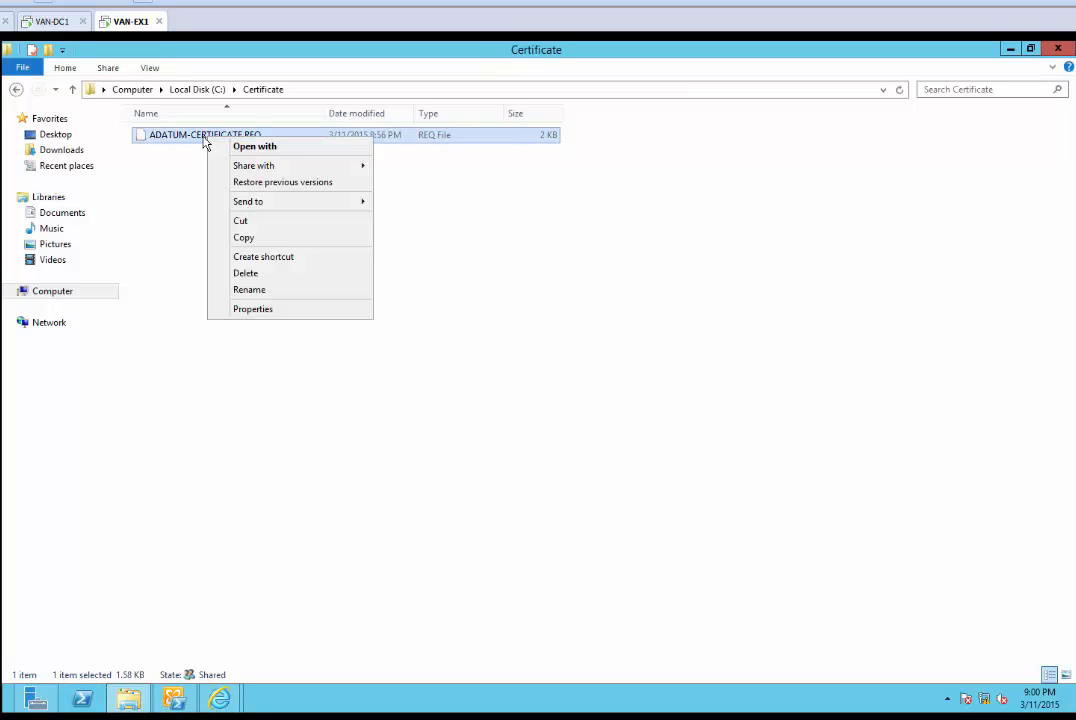
left_click(248, 147)
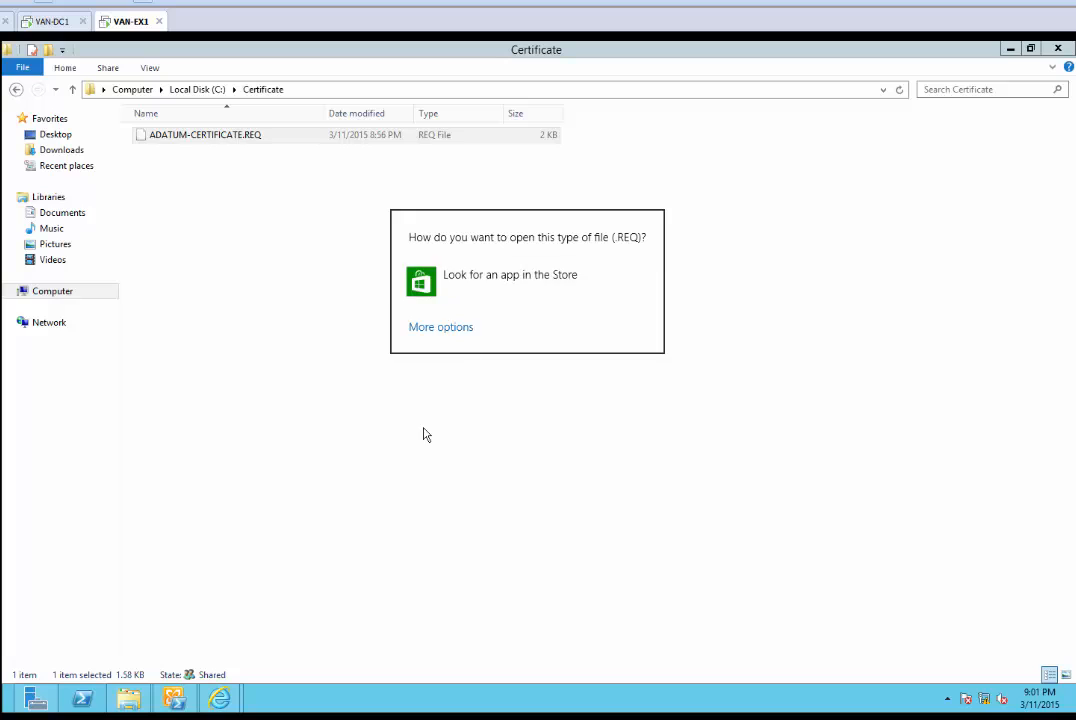
left_click(423, 432)
right_click(206, 146)
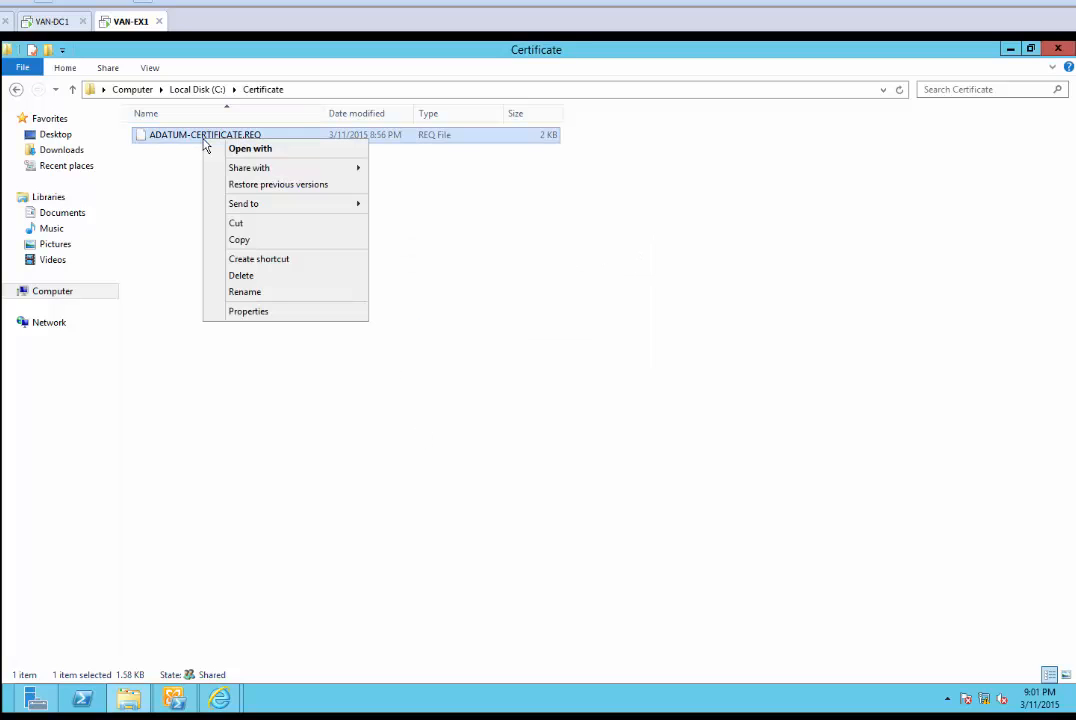
left_click(250, 148)
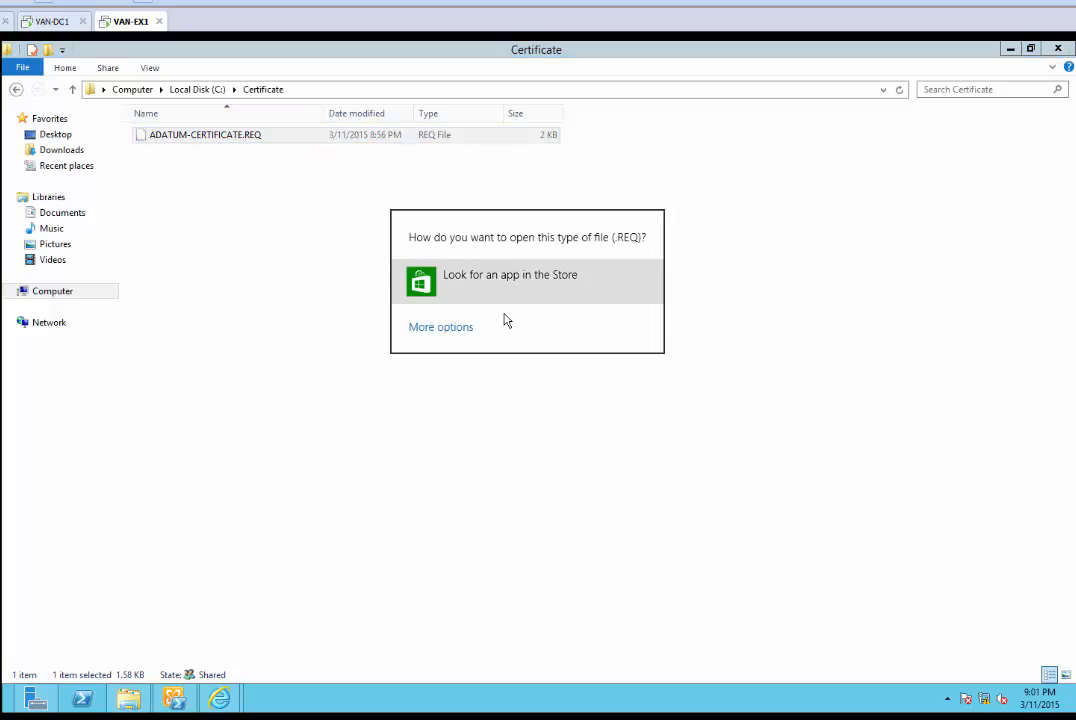
left_click(447, 330)
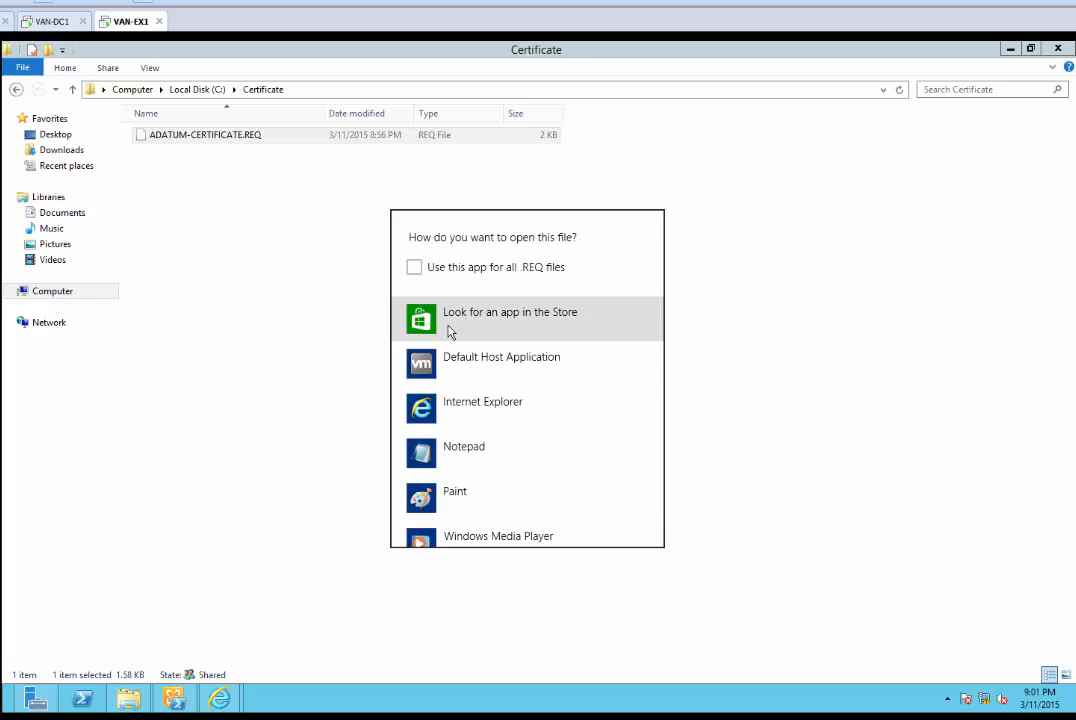
left_click(478, 446)
double_click(679, 156)
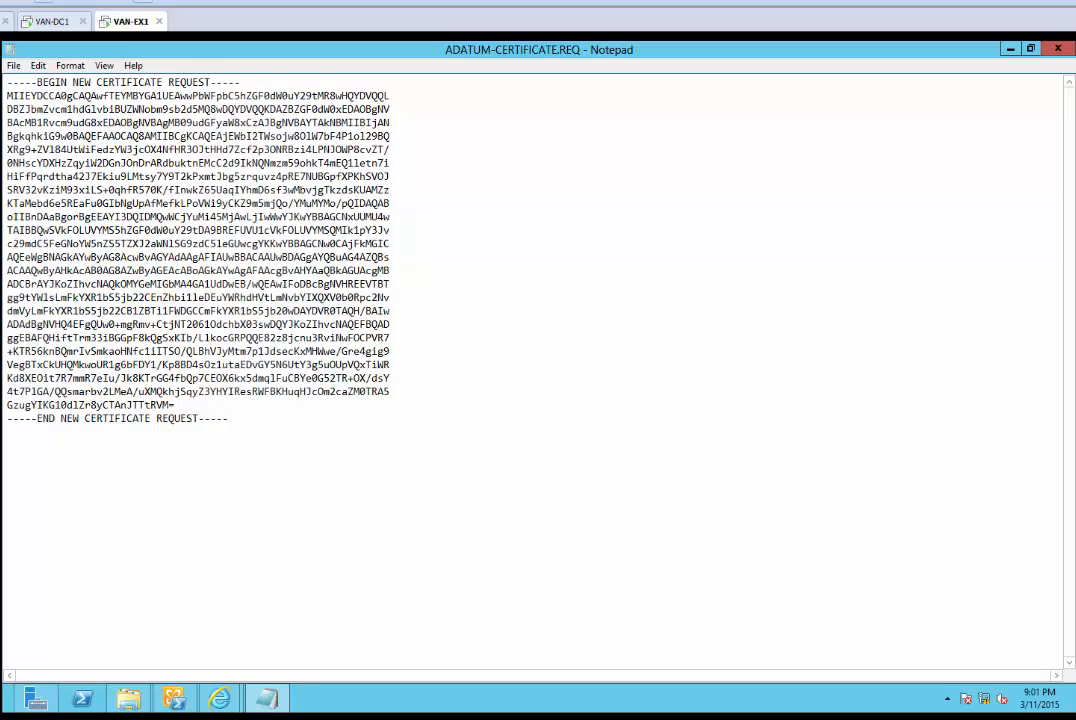
Copy the full base-64 request text from ADATUM-CERTIFICATE.REQ in Notepad
left_click(130, 717)
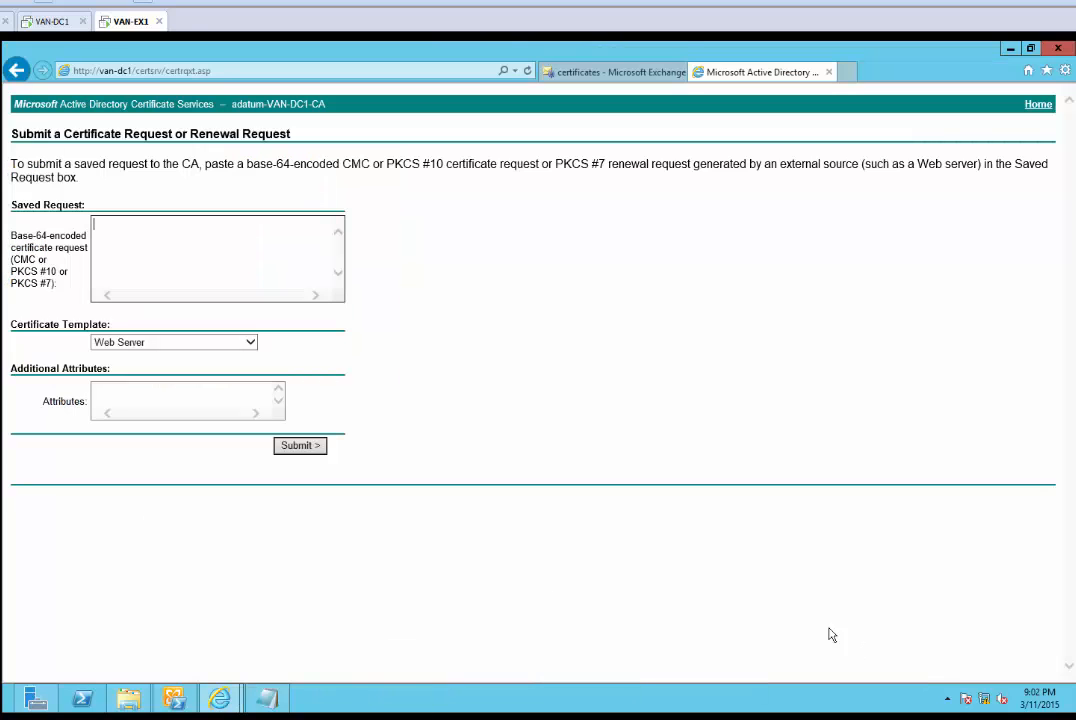
left_click(267, 700)
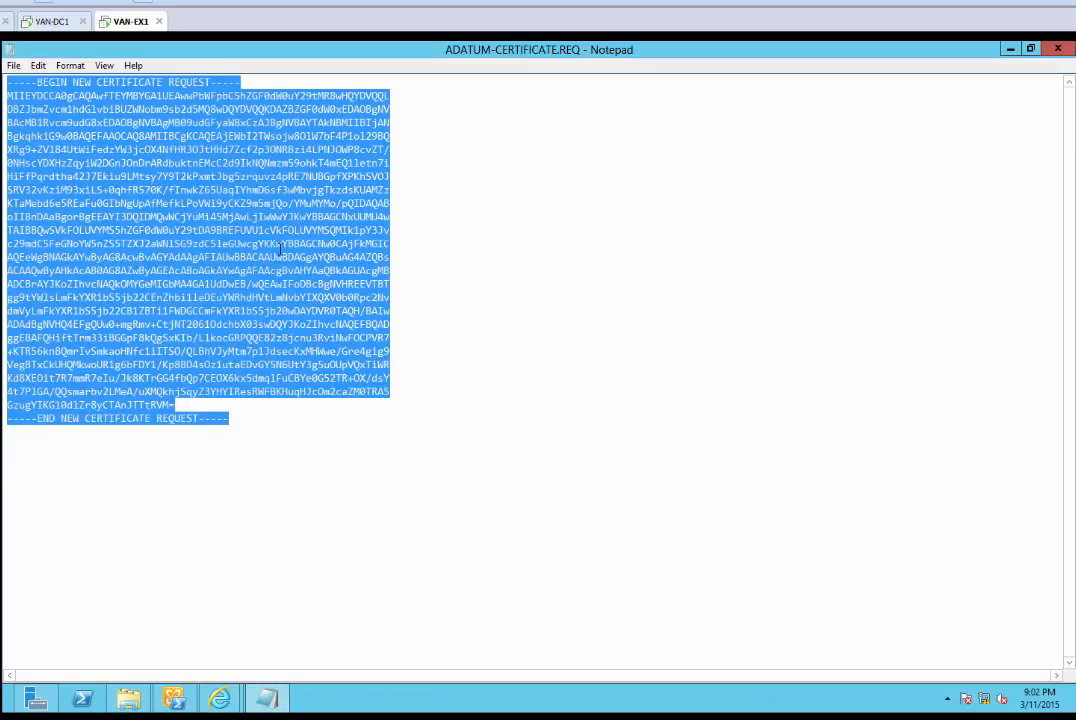
right_click(280, 252)
left_click(323, 297)
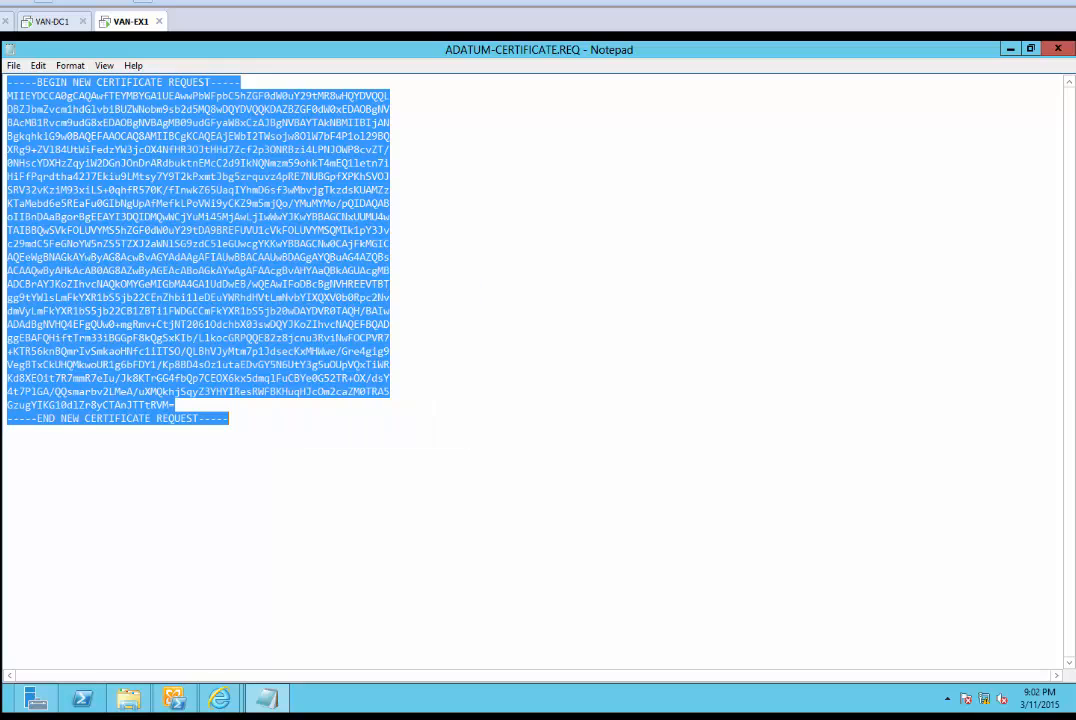
left_click(1010, 48)
Paste the request into the Saved Request box and submit it with the Web Server template
left_click(141, 243)
right_click(123, 242)
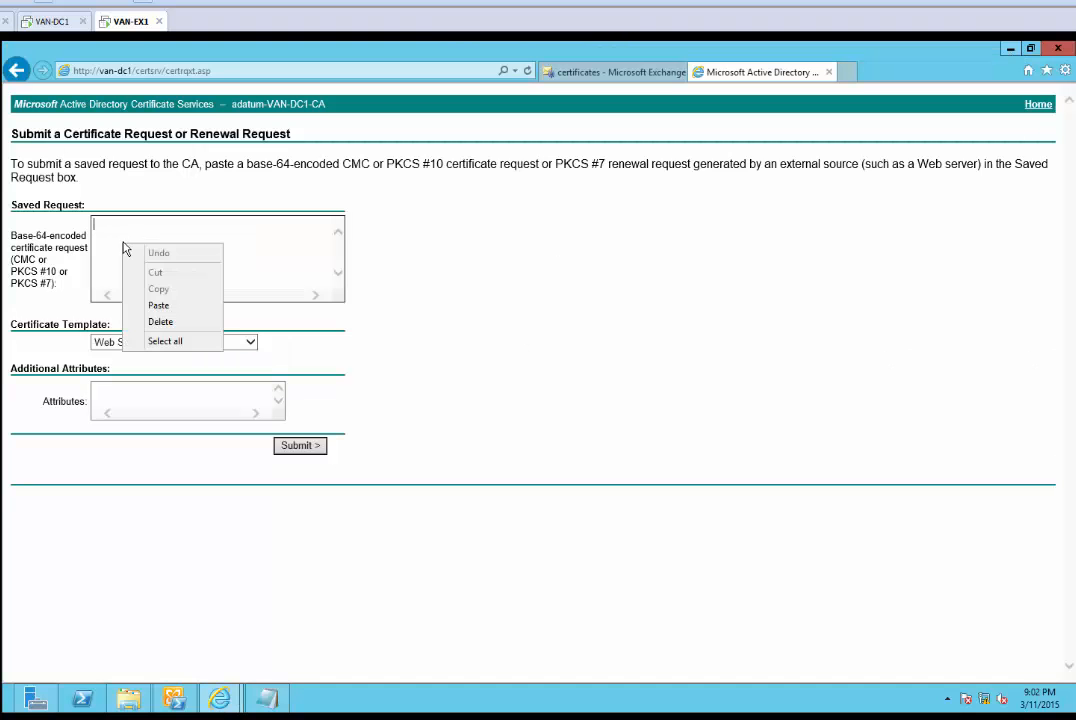
left_click(194, 306)
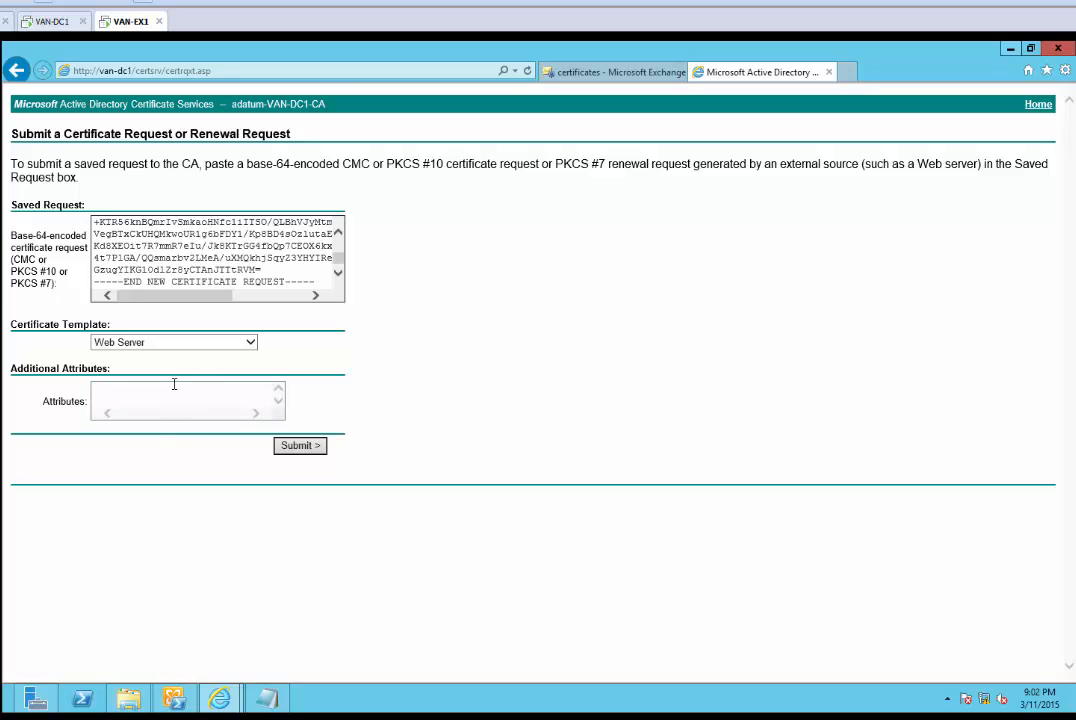
scroll(182, 276, "up", 5)
scroll(182, 276, "up", 10)
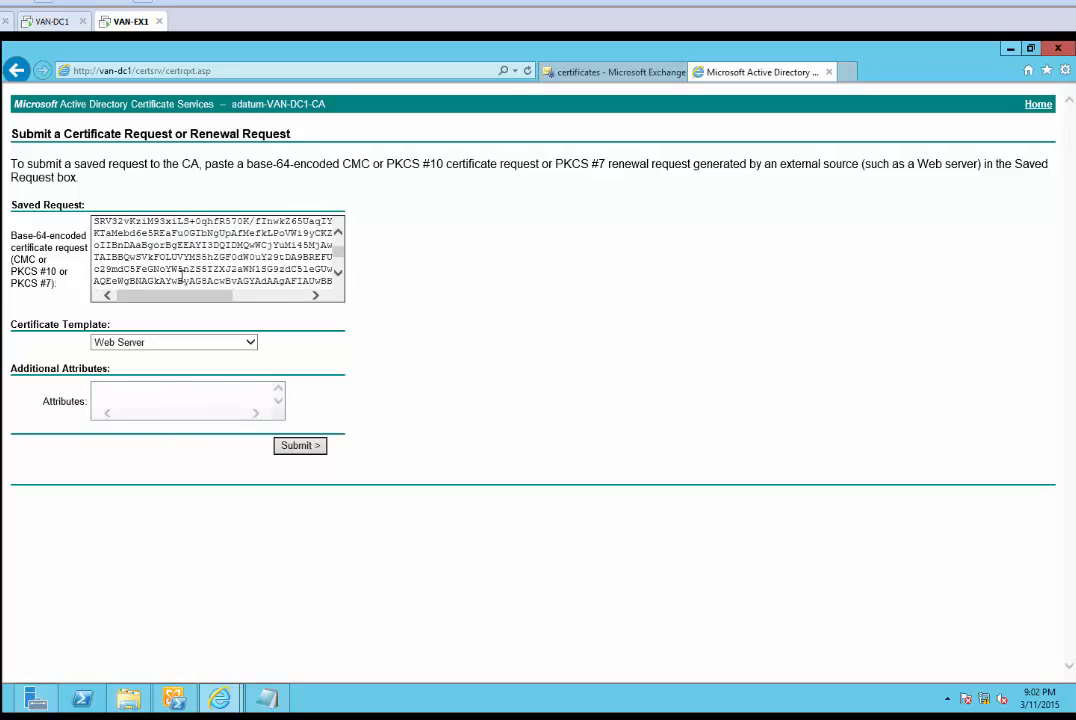
left_click(174, 392)
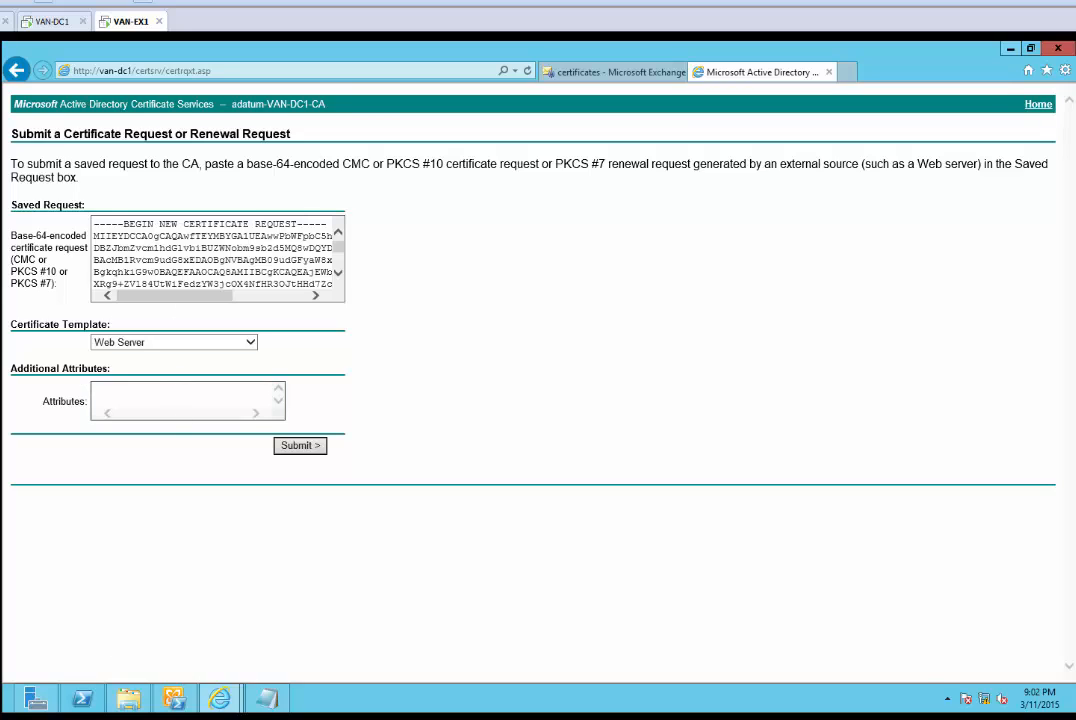
left_click(298, 451)
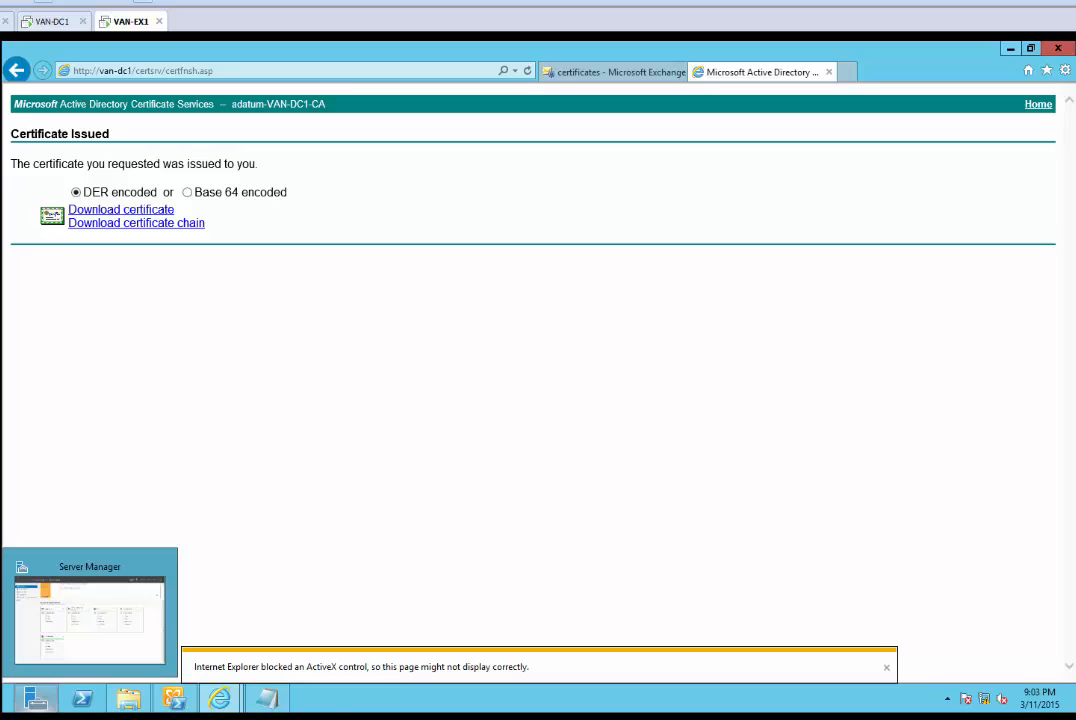
Download and save the issued certificate as certnew.cer
left_click(336, 716)
left_click(862, 650)
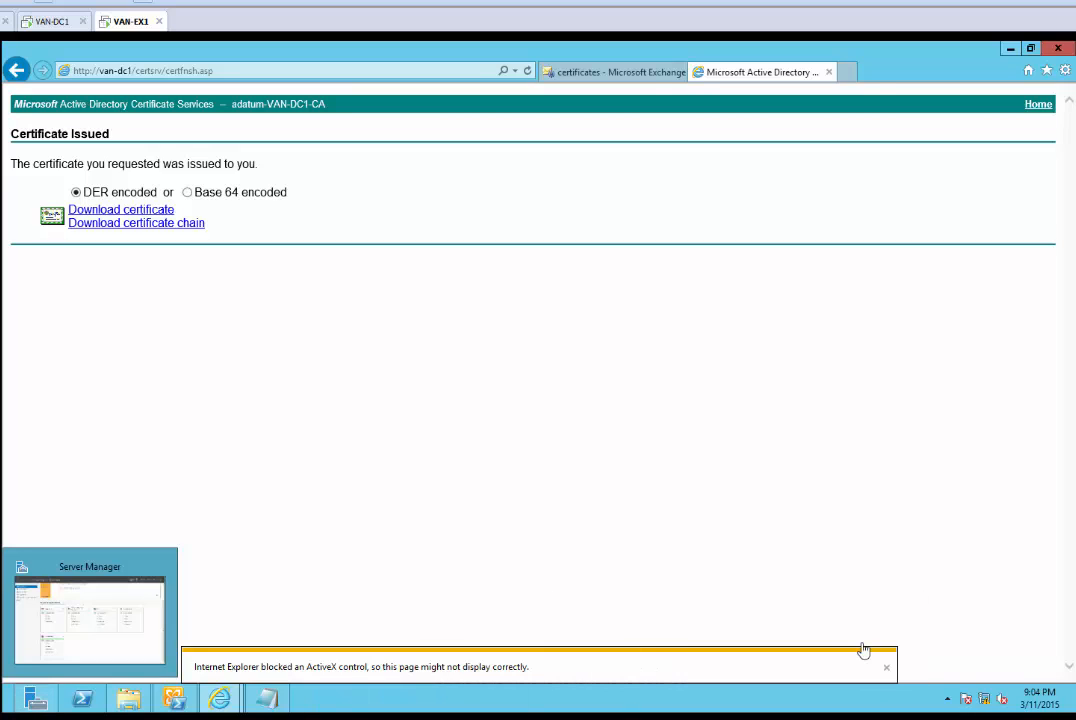
left_click(160, 211)
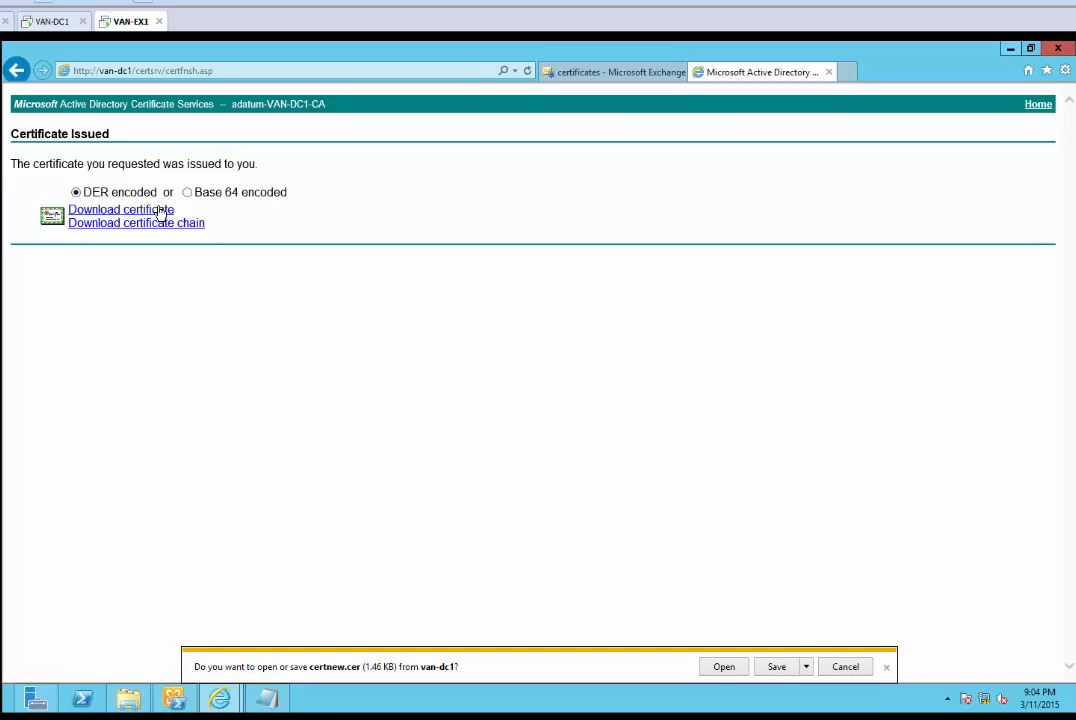
left_click(774, 668)
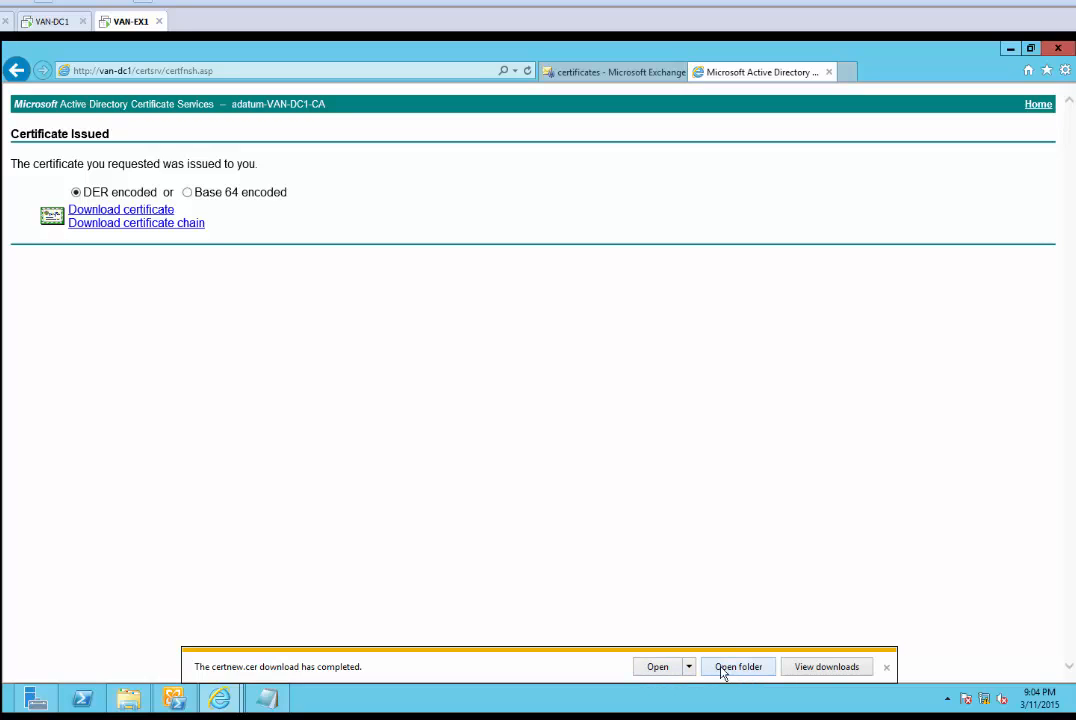
Save the certificate chain as certnew.p7b and open the downloads folder
left_click(180, 228)
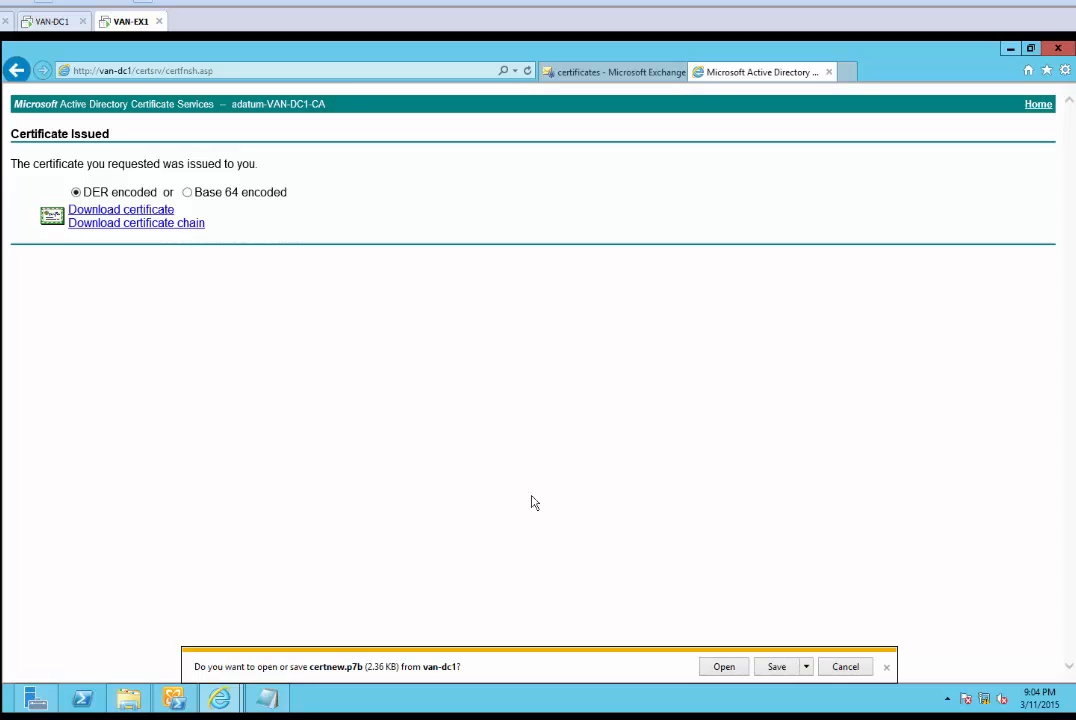
left_click(771, 668)
left_click(752, 667)
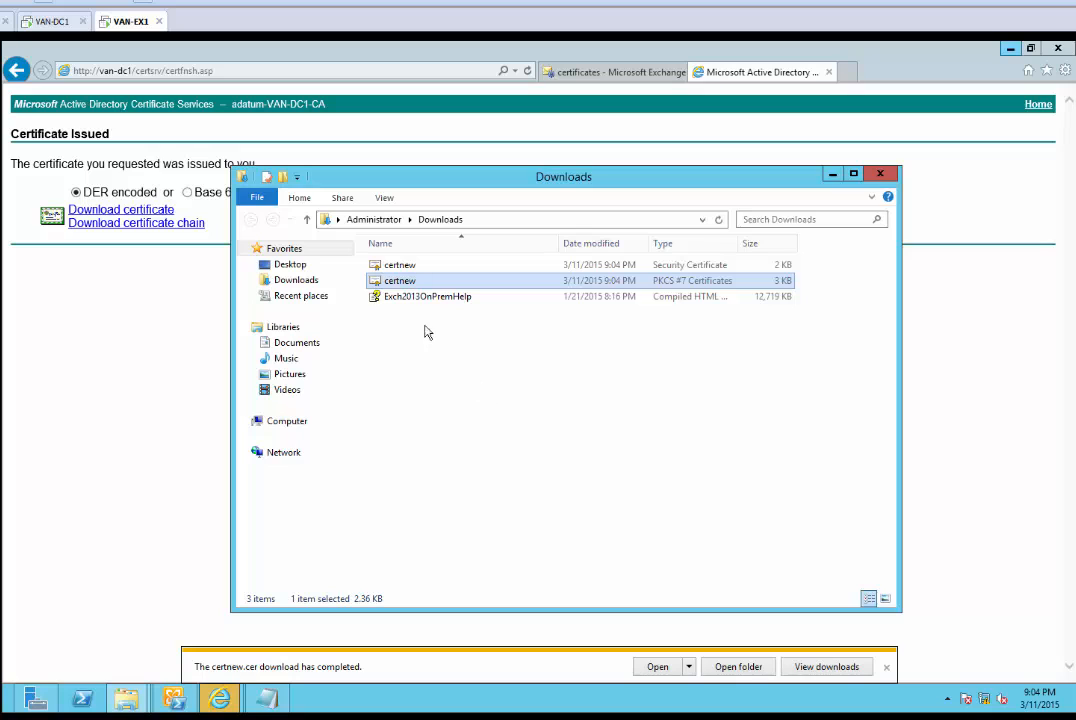
Move certnew.cer and certnew.p7b from Downloads into C:\Certificate
left_click(405, 267, "ctrl")
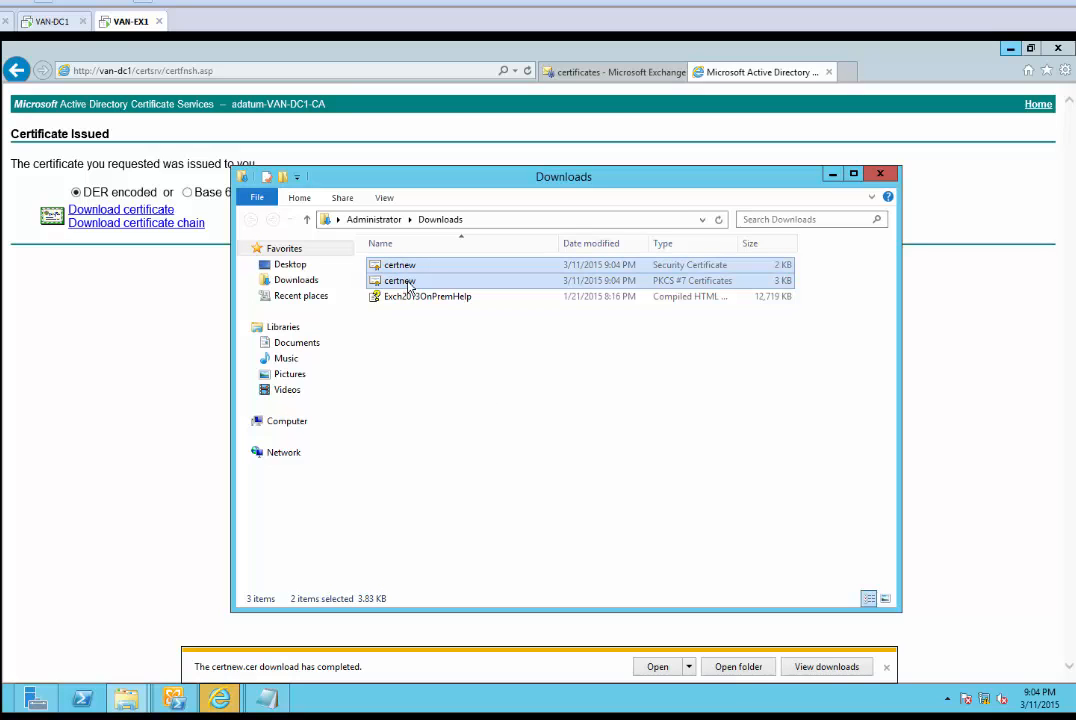
right_click(407, 287)
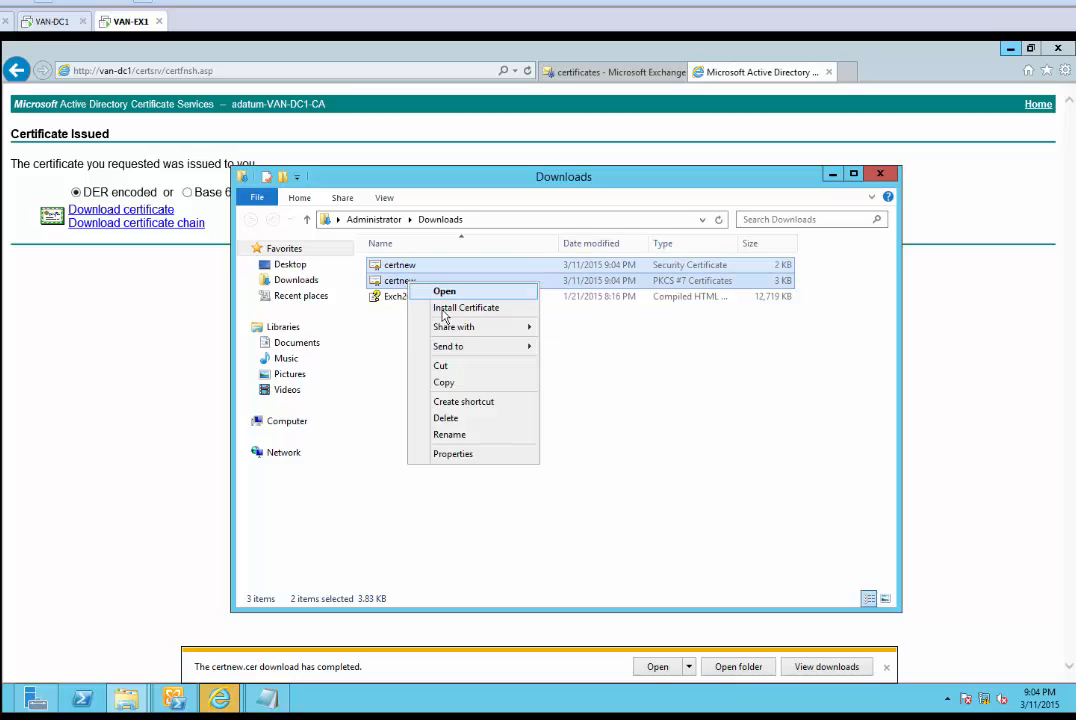
left_click(463, 366)
left_click(287, 422)
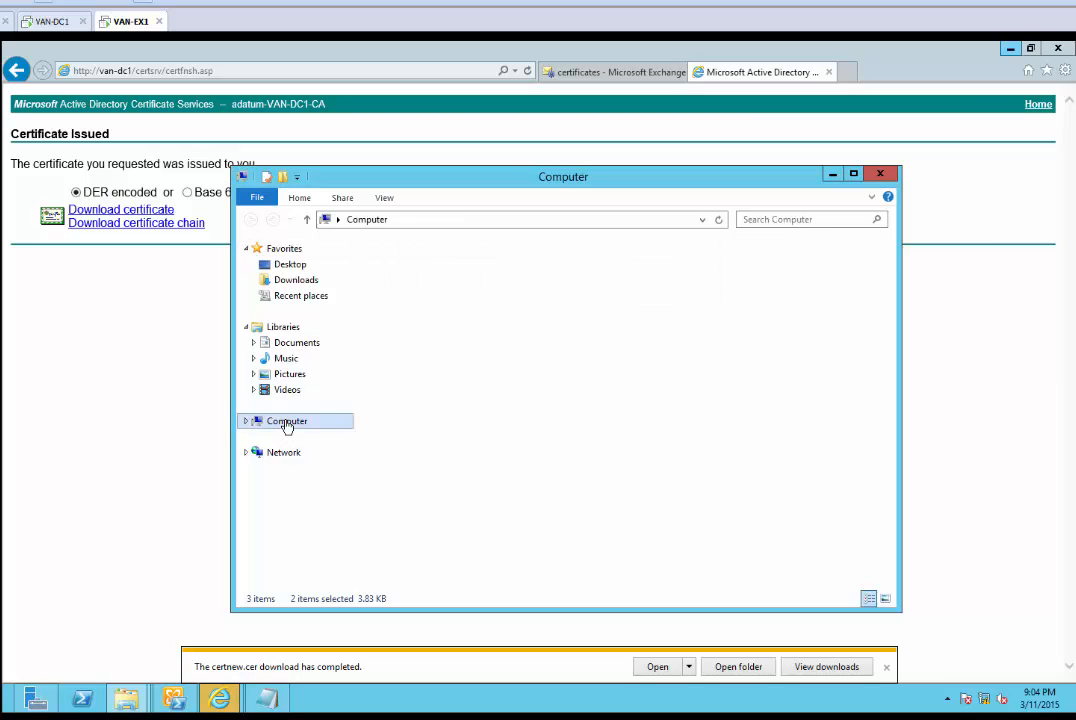
double_click(444, 286)
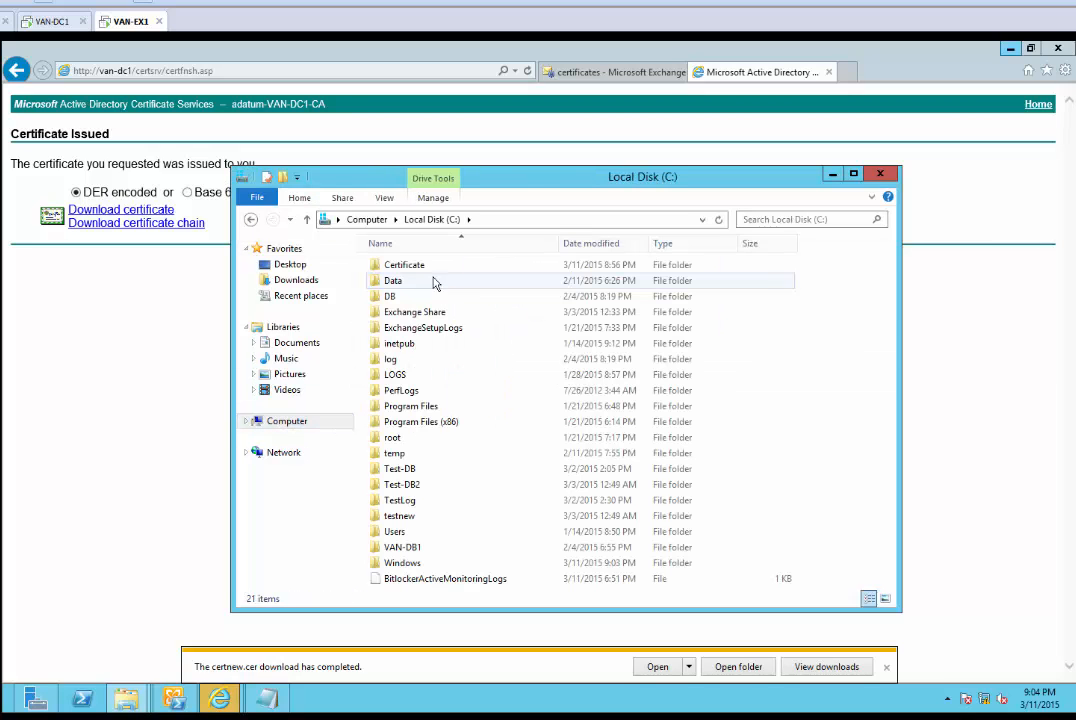
double_click(415, 266)
right_click(478, 350)
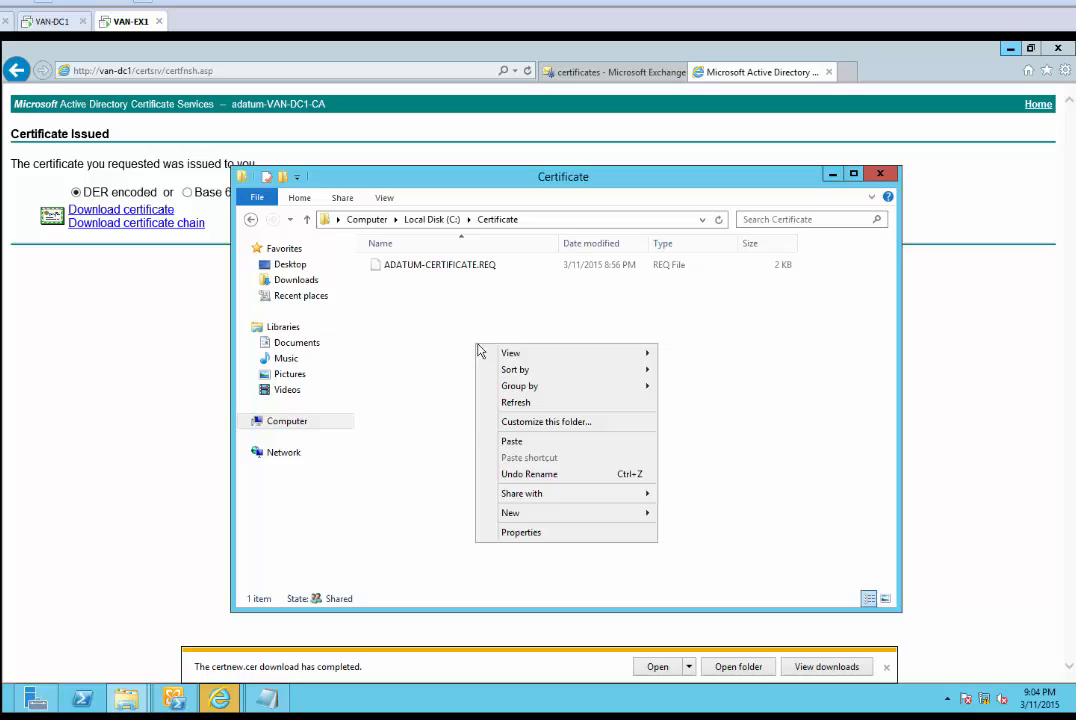
left_click(536, 443)
left_click(545, 445)
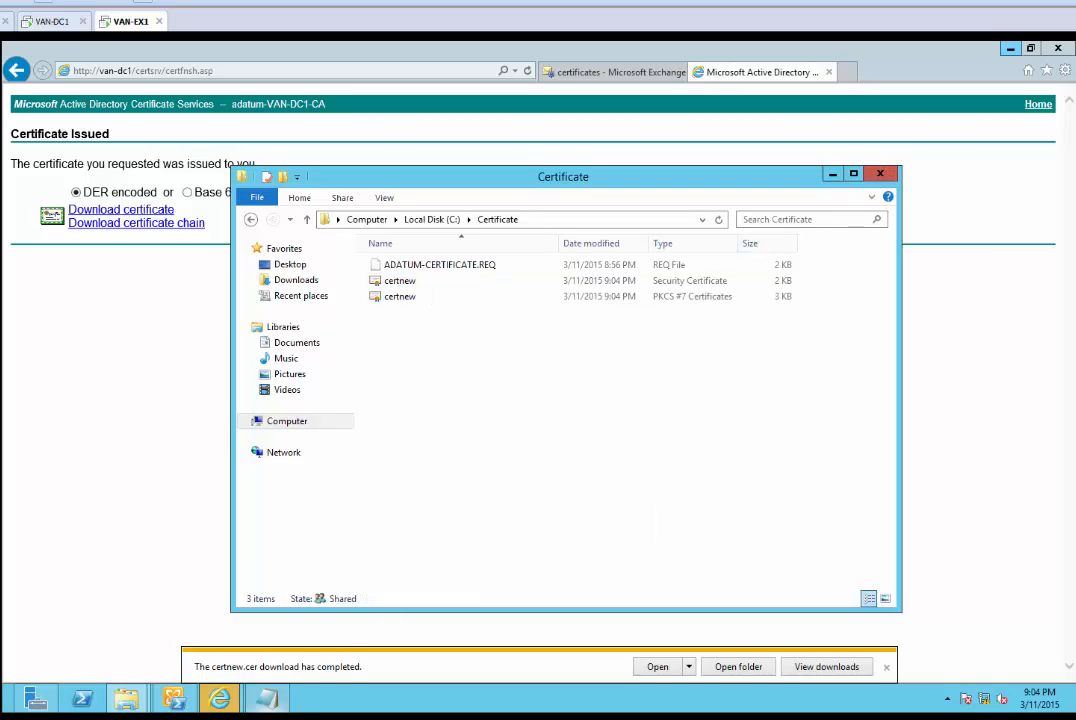
Close ADATUM-CERTIFICATE.REQ in Notepad and minimize Internet Explorer
mouse_move(228, 703)
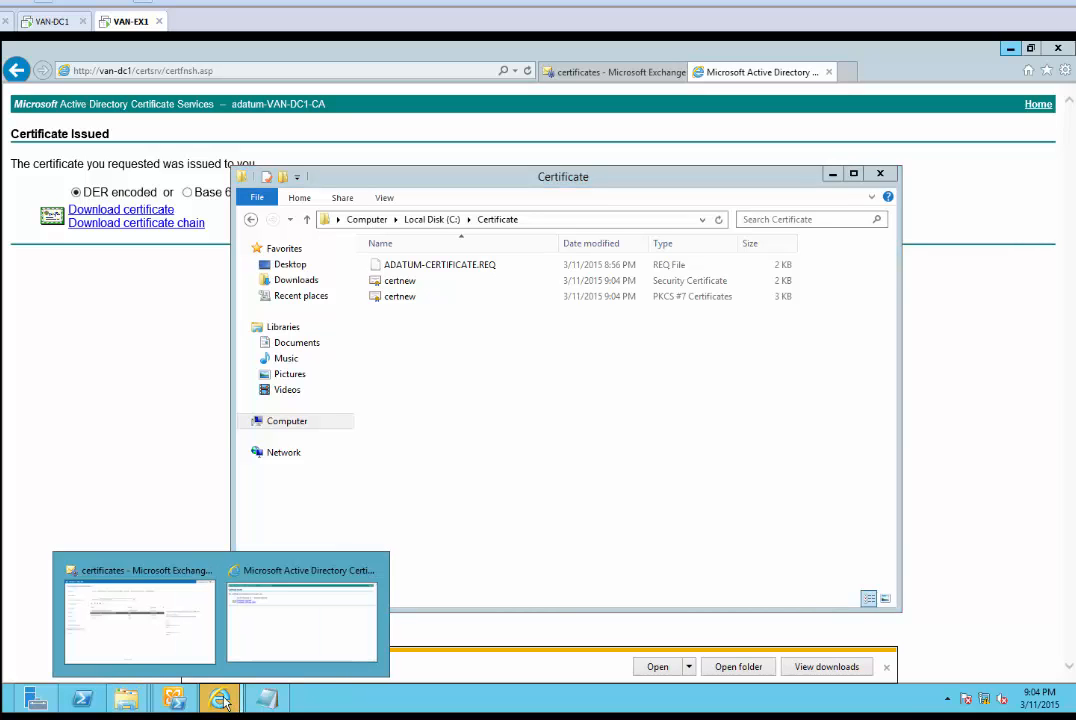
left_click(267, 700)
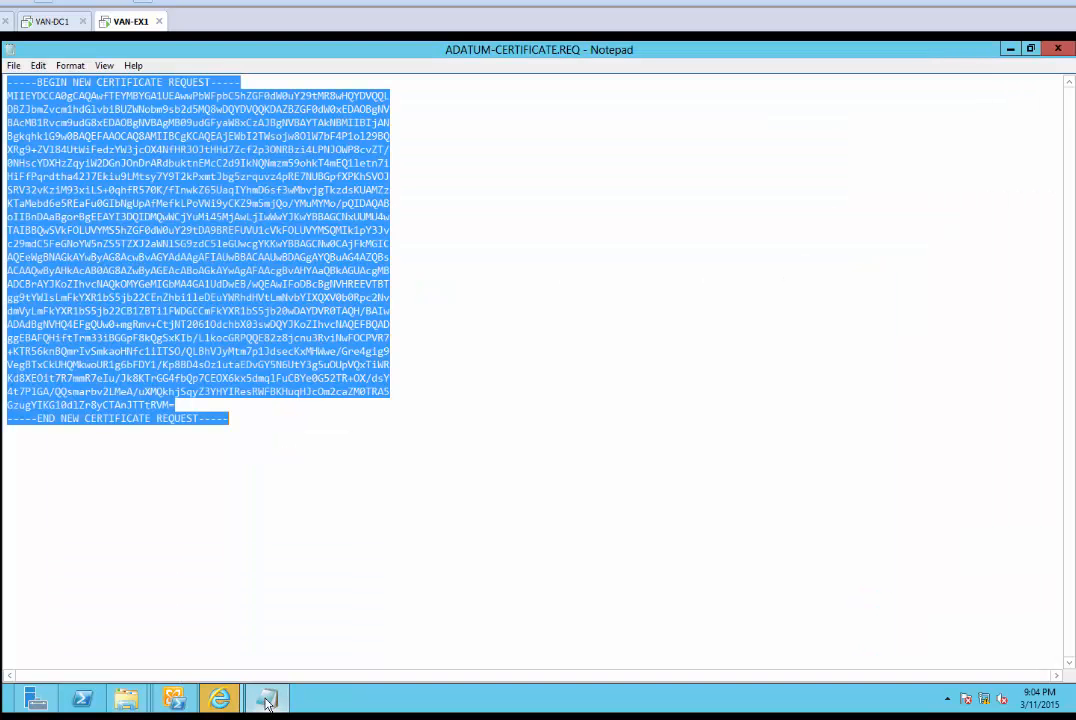
left_click(1058, 48)
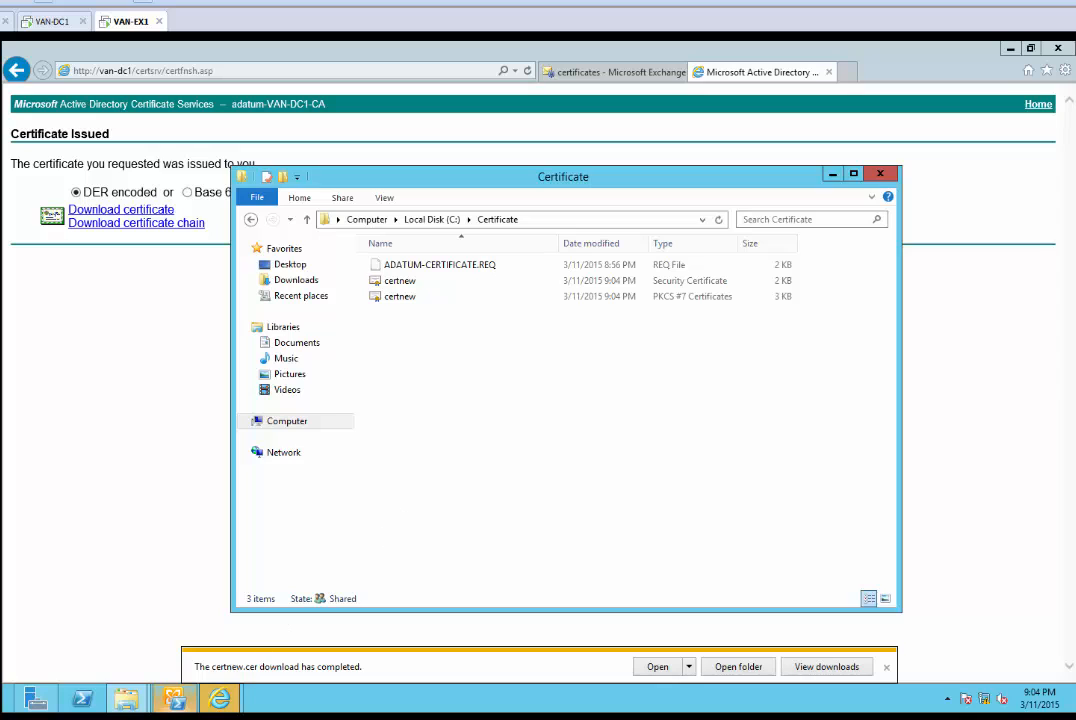
left_click(589, 717)
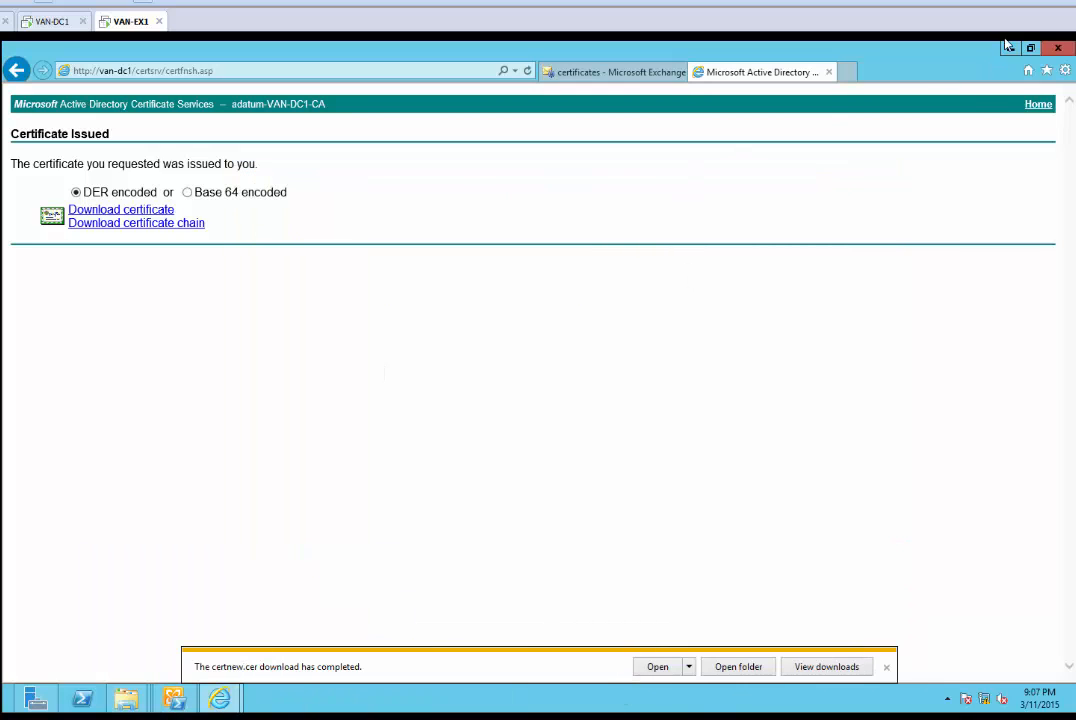
Complete the pending Exchange Certificate from Internal CA with \\VAN-EX1\CERTIFICATE\certnew.cer
left_click(1009, 47)
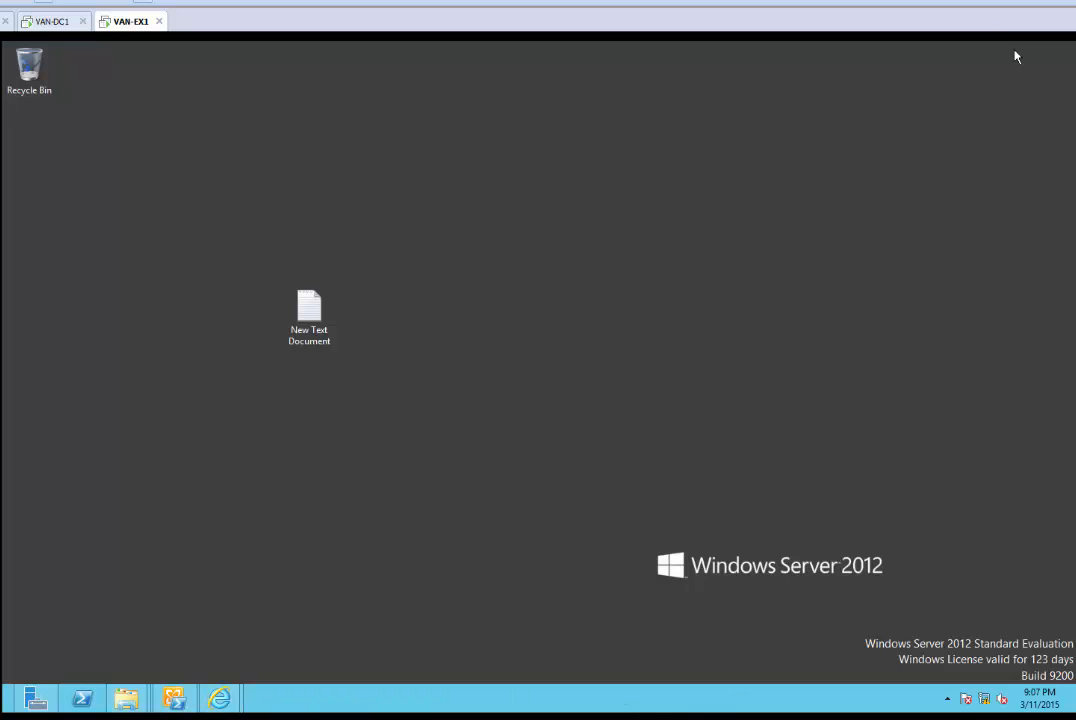
left_click(184, 702)
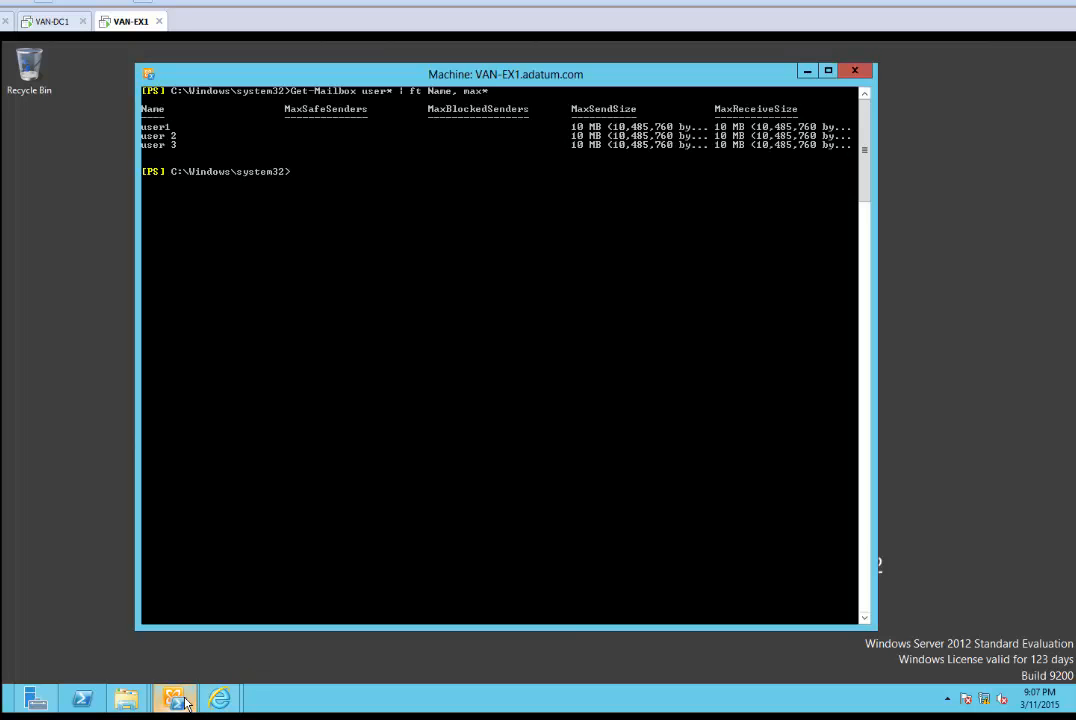
left_click(184, 702)
mouse_move(219, 698)
left_click(192, 652)
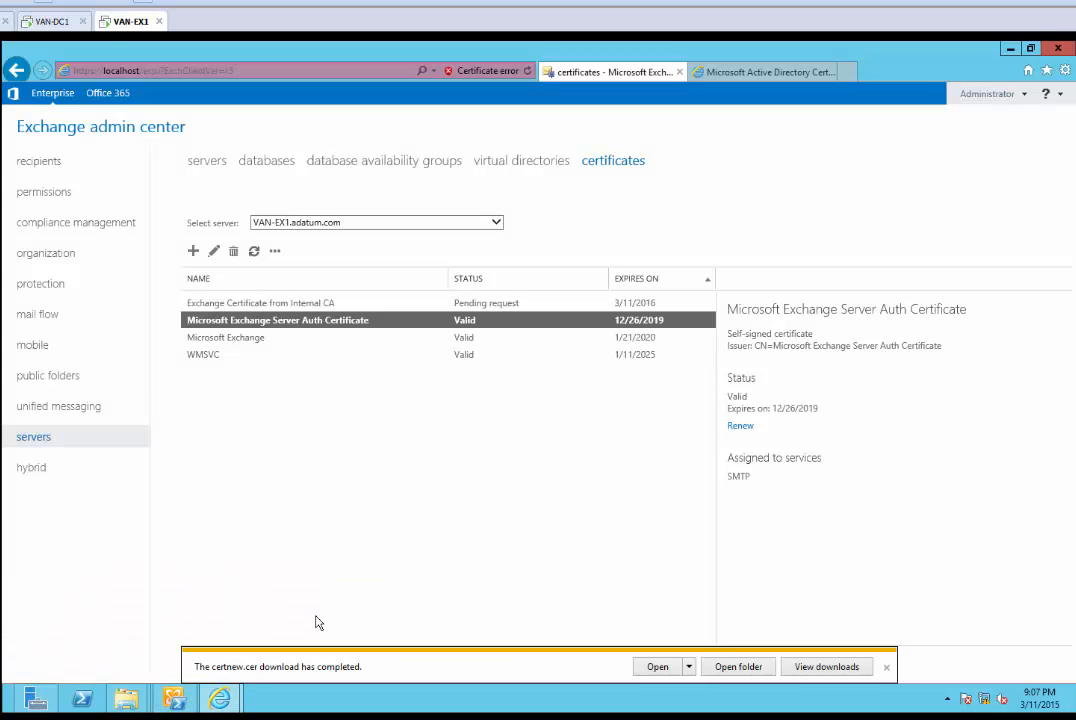
left_click(304, 305)
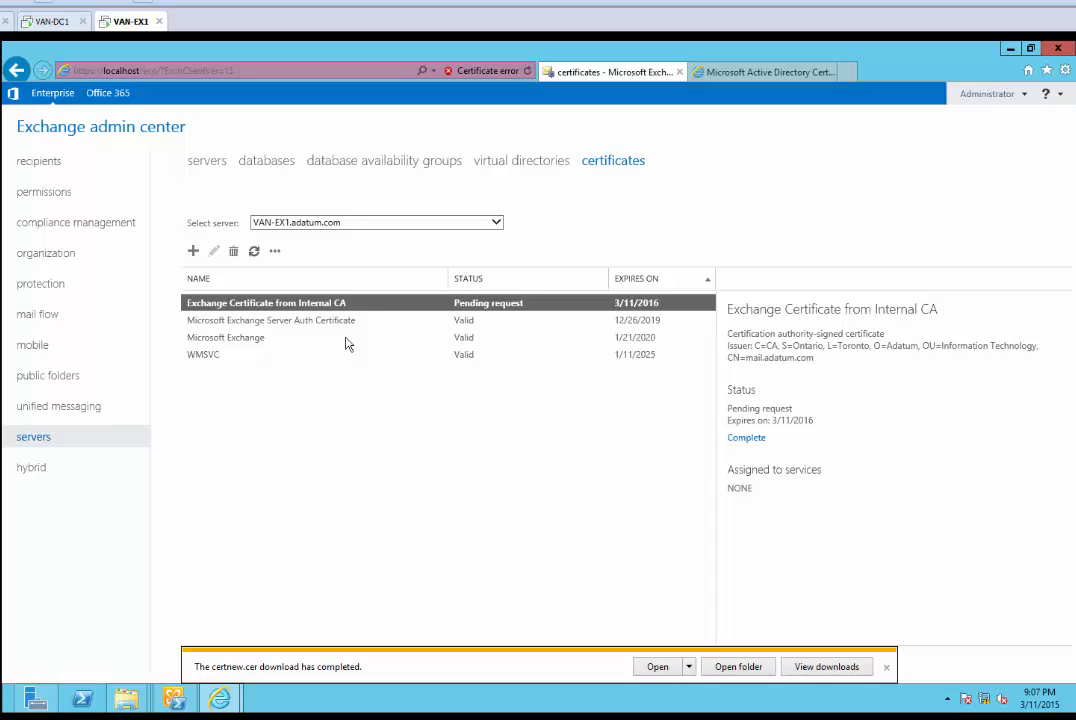
left_click(757, 440)
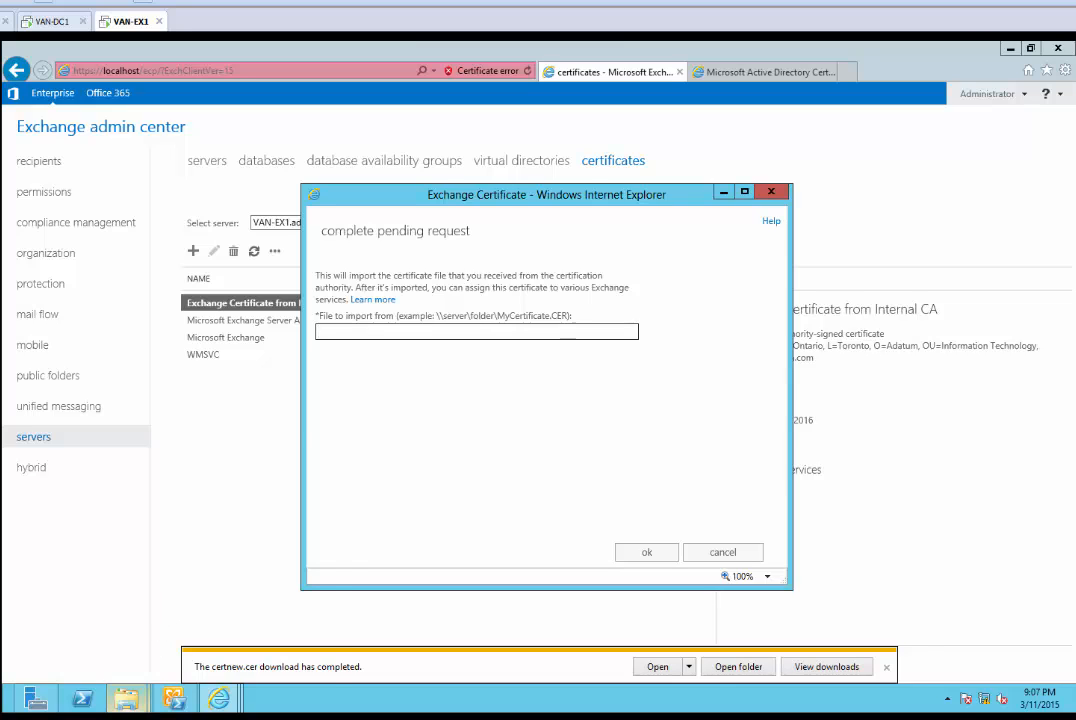
left_click(127, 699)
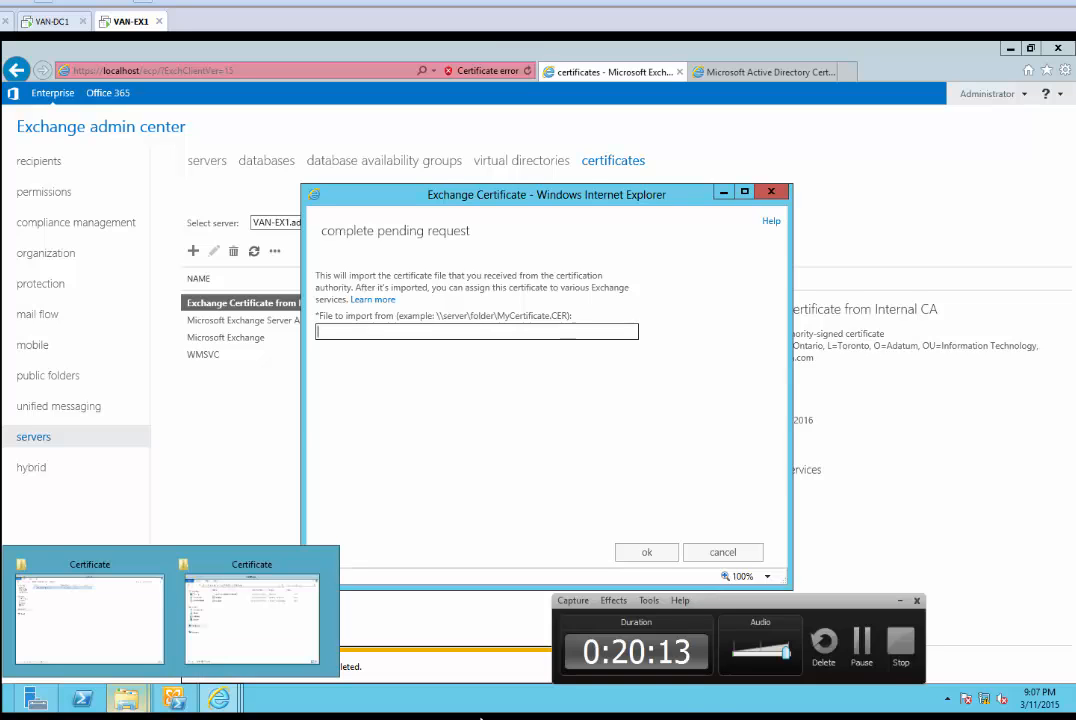
left_click(662, 554)
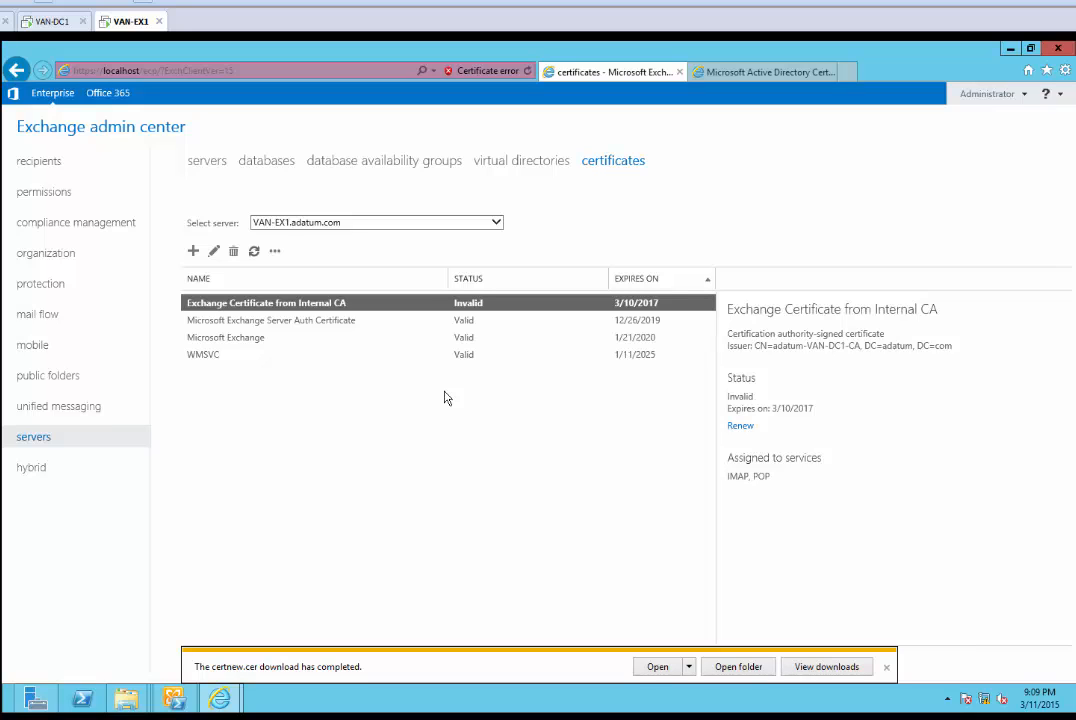
Minimize Internet Explorer to show the desktop
left_click(567, 718)
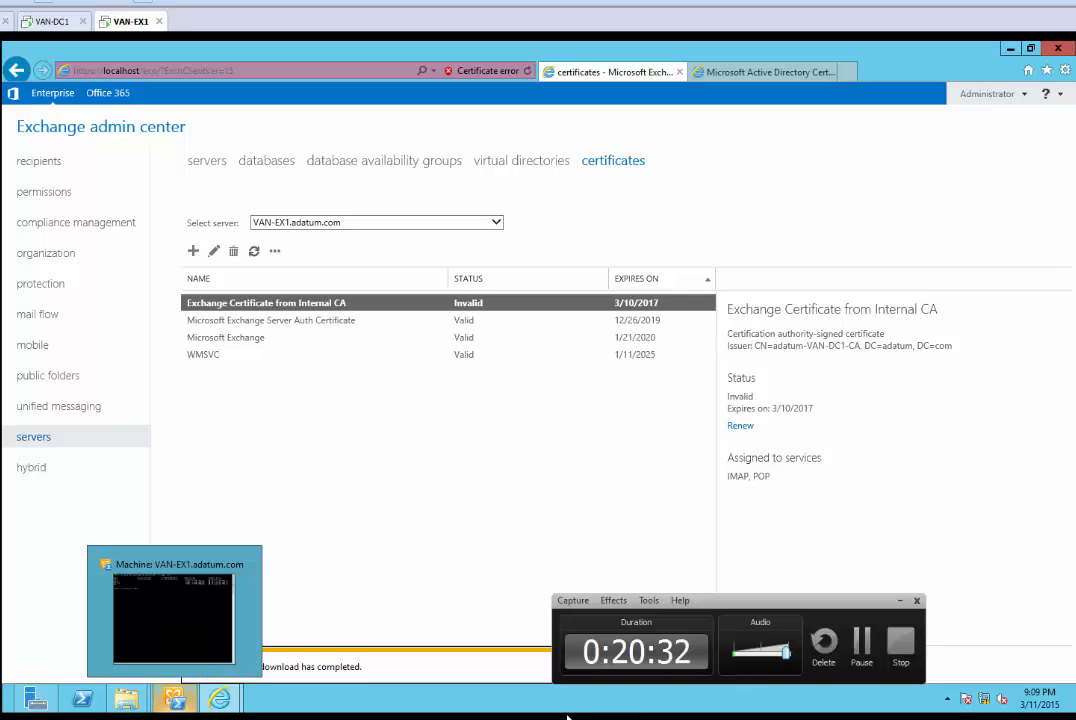
left_click(860, 645)
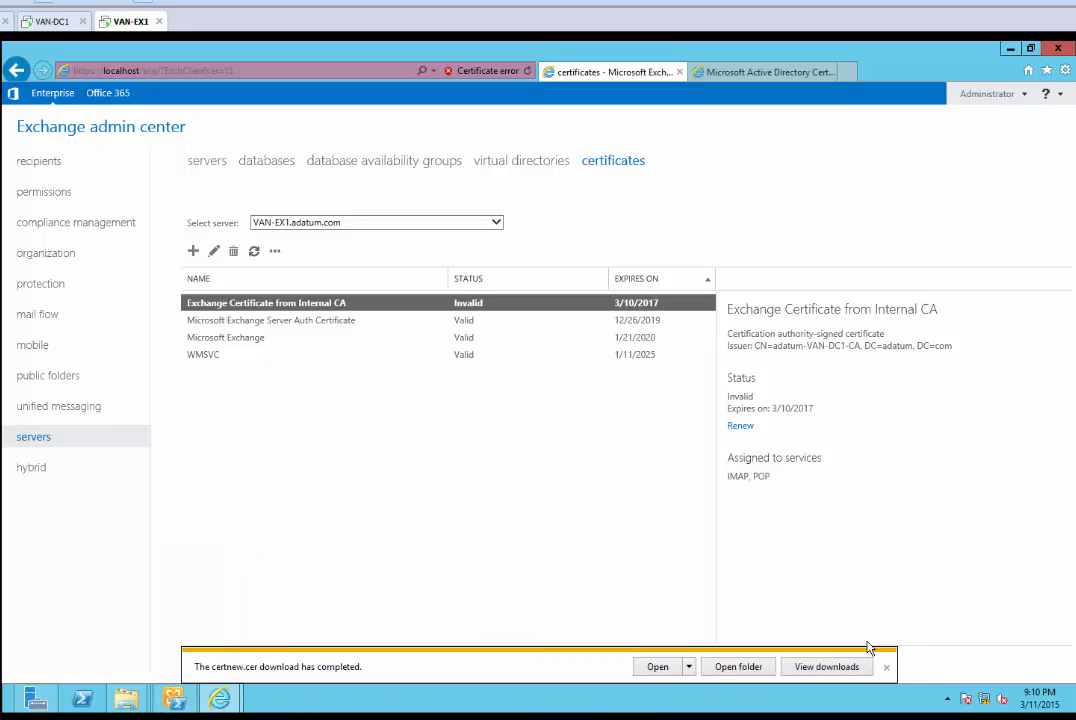
left_click(1011, 48)
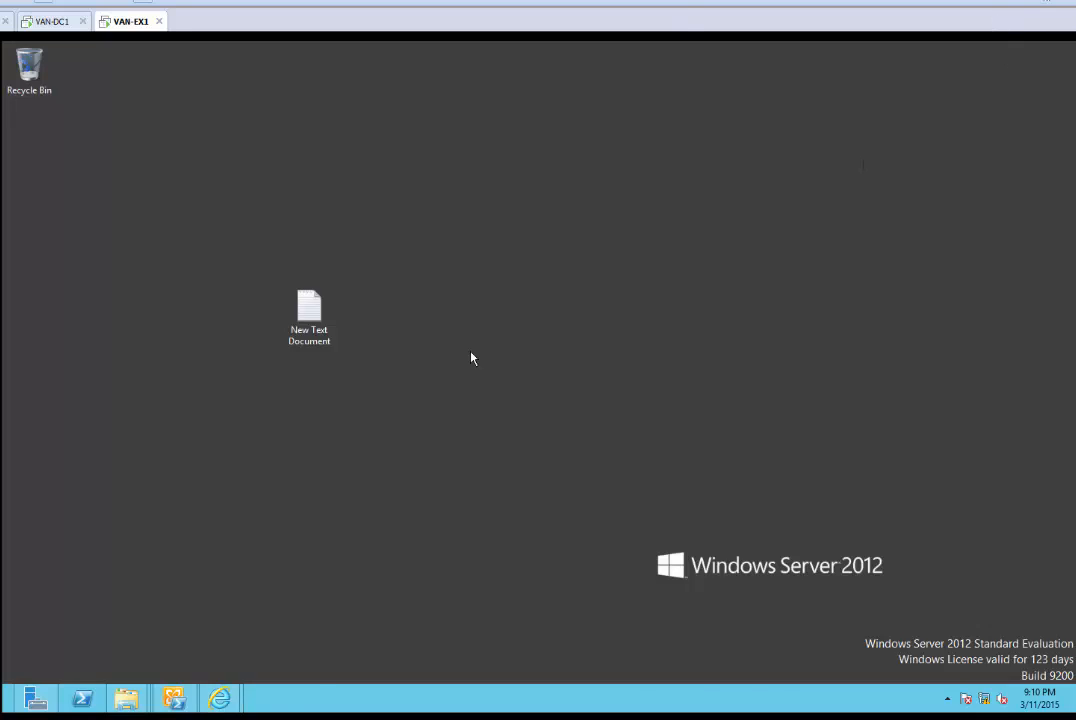
Launch an empty Microsoft Management Console with the mmc command
key("super+r")
type("mmc")
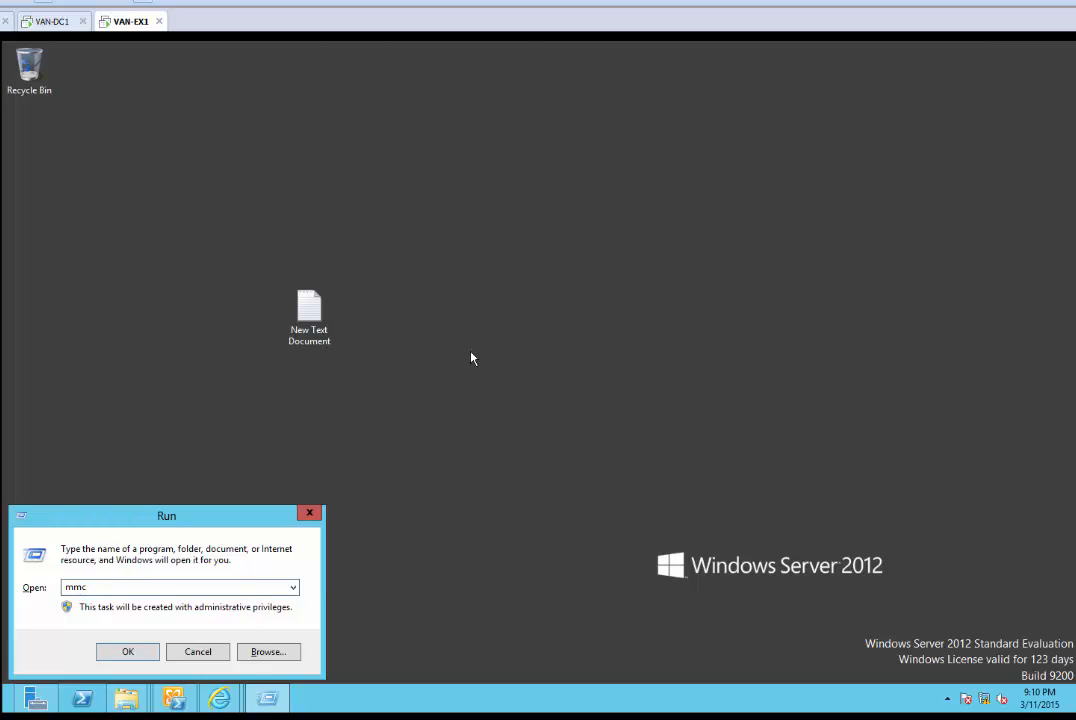
key("Return")
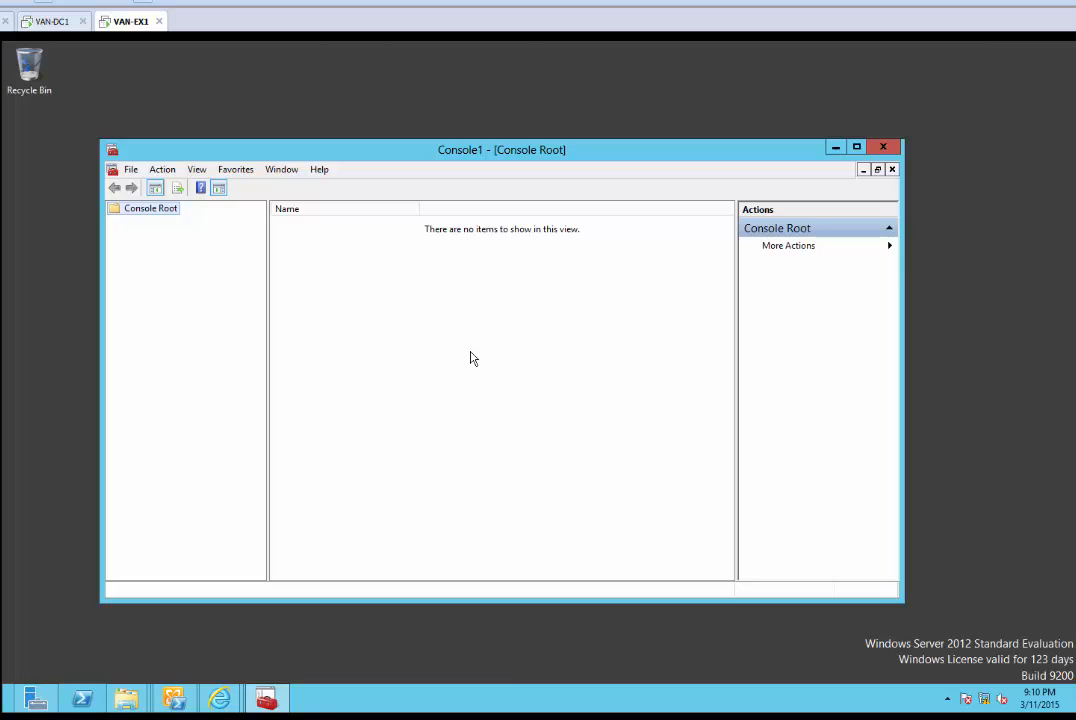
Add the Certificates snap-in for the computer account on the local computer
left_click(130, 172)
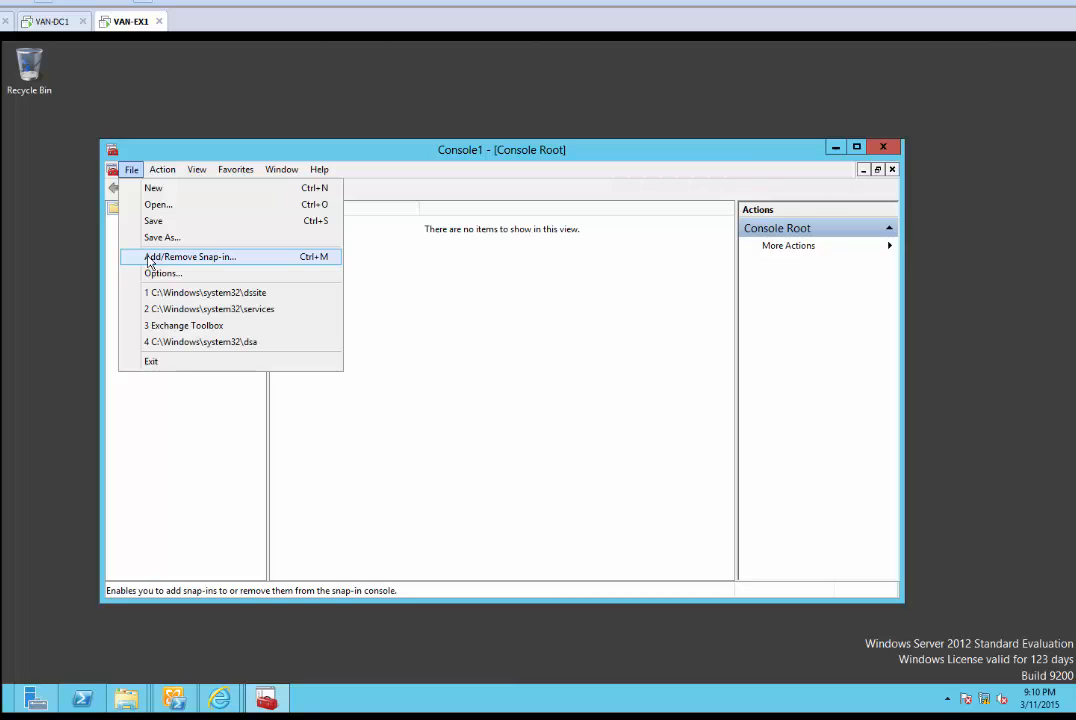
mouse_move(3, 716)
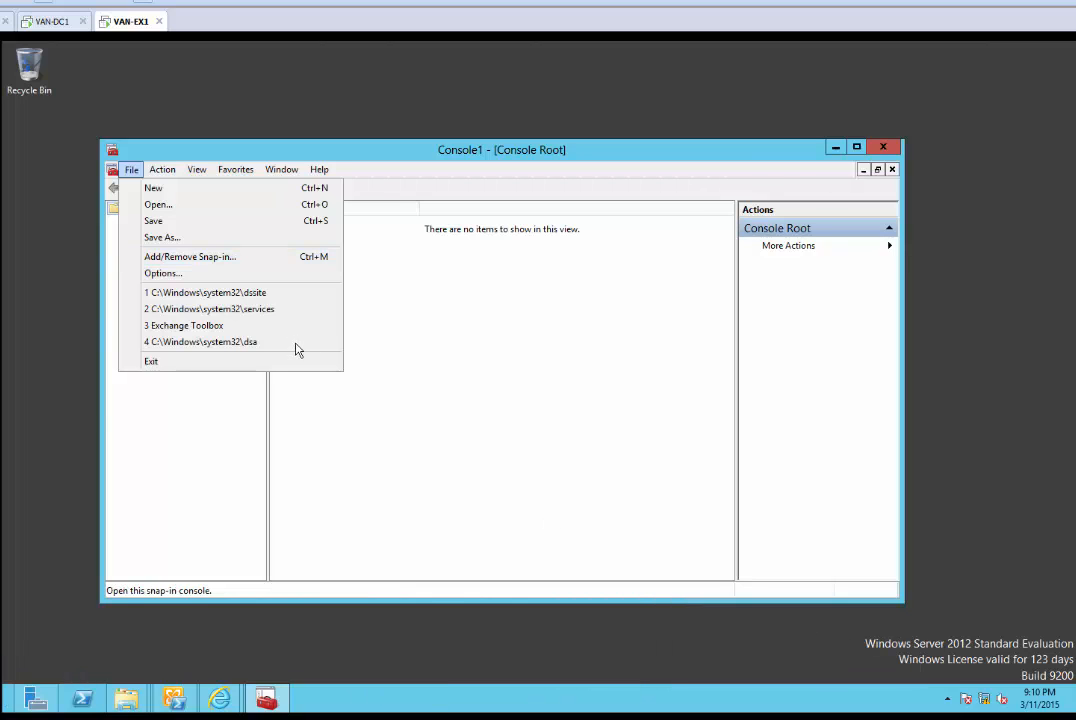
left_click(232, 258)
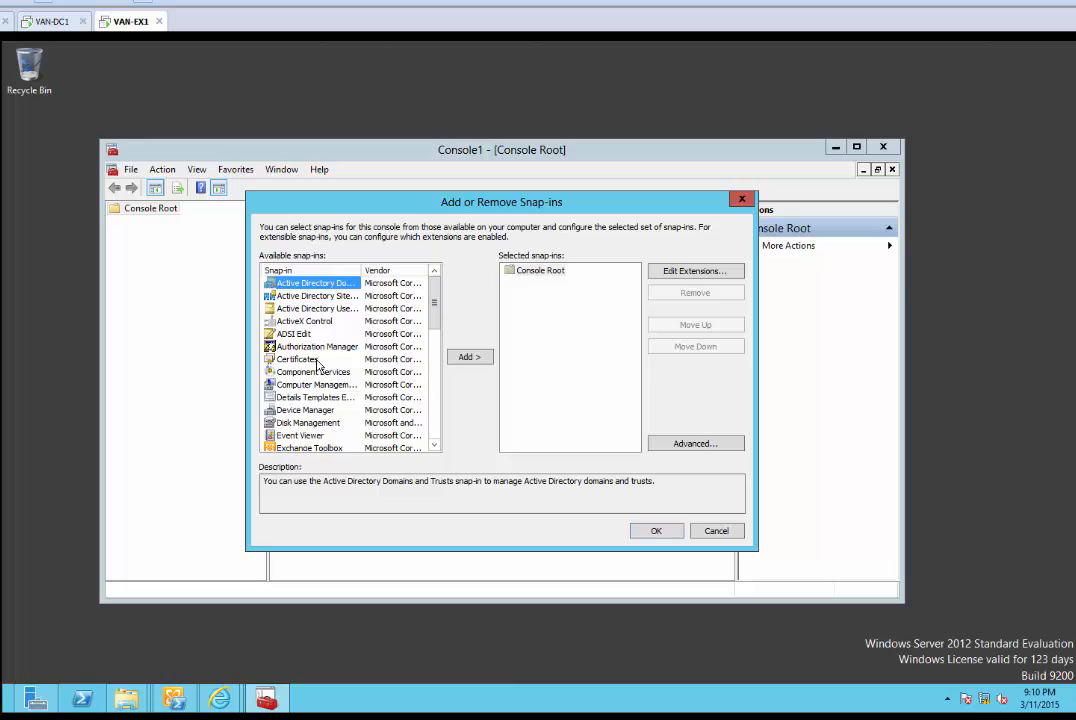
left_click(312, 359)
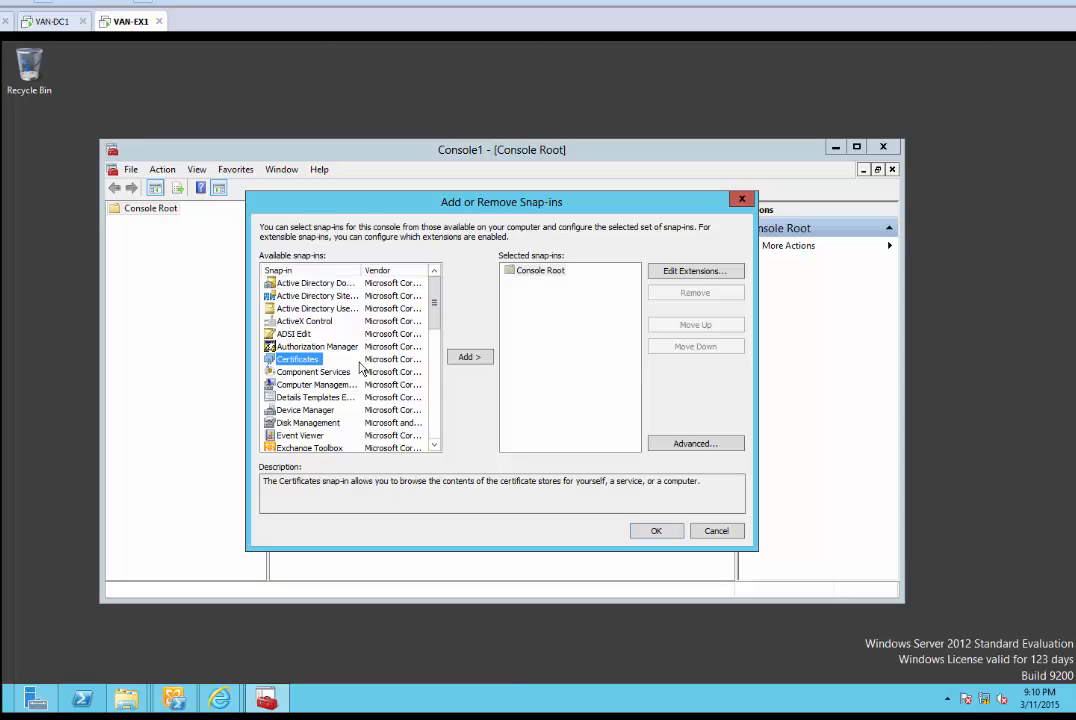
left_click(467, 358)
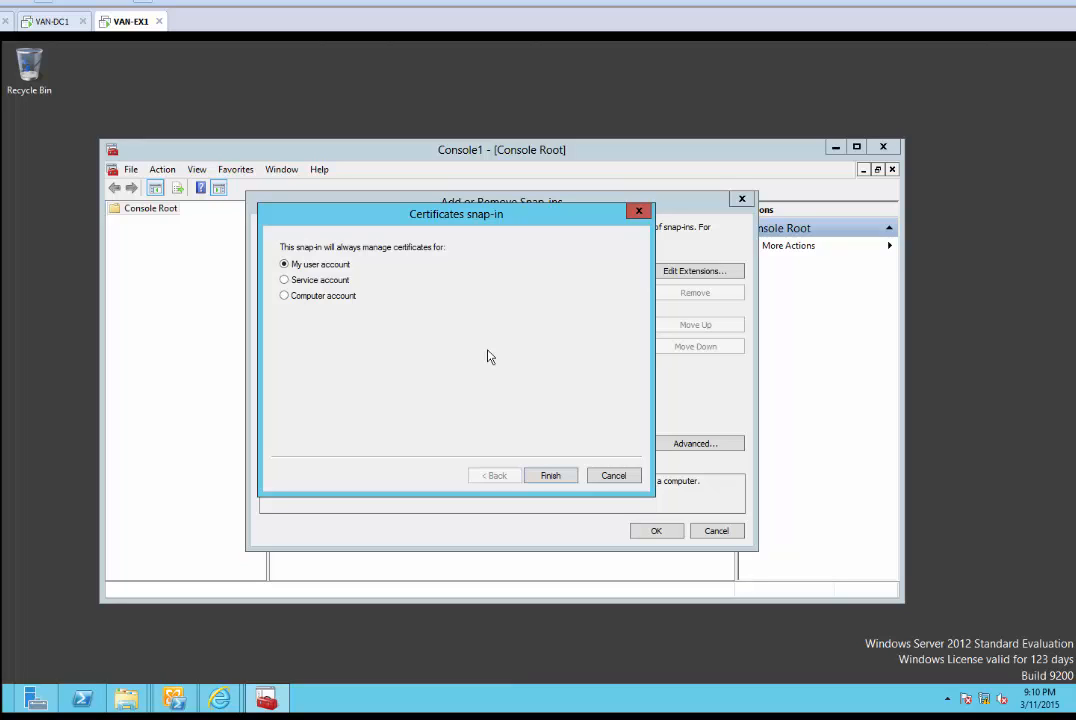
mouse_move(127, 699)
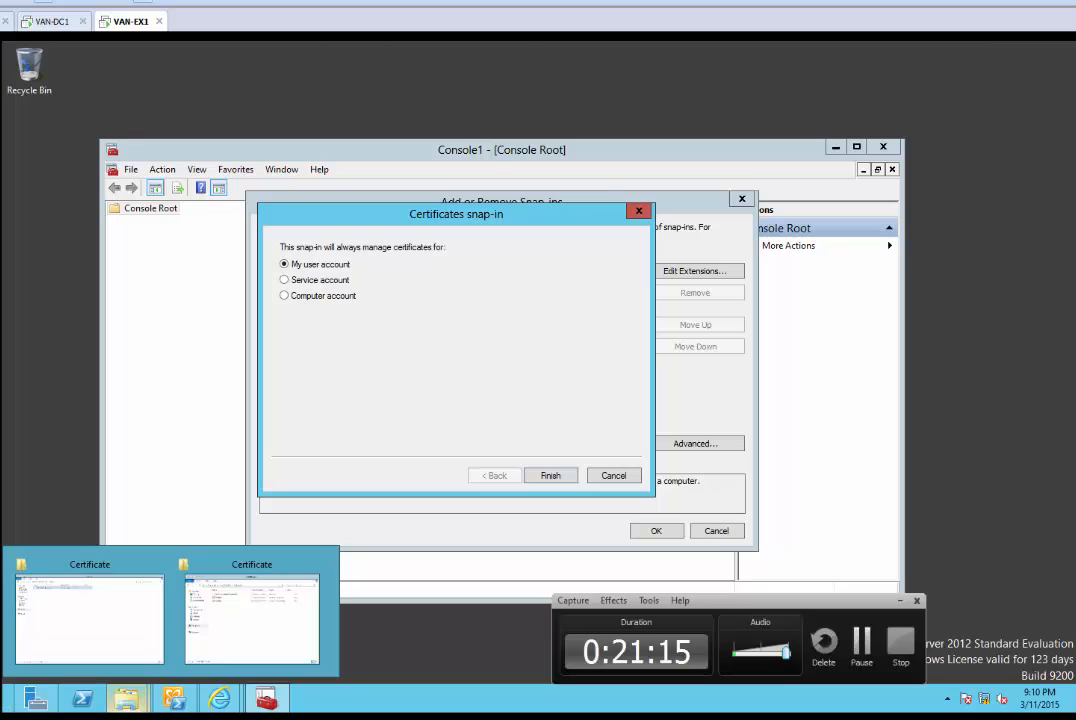
left_click(287, 295)
left_click(573, 478)
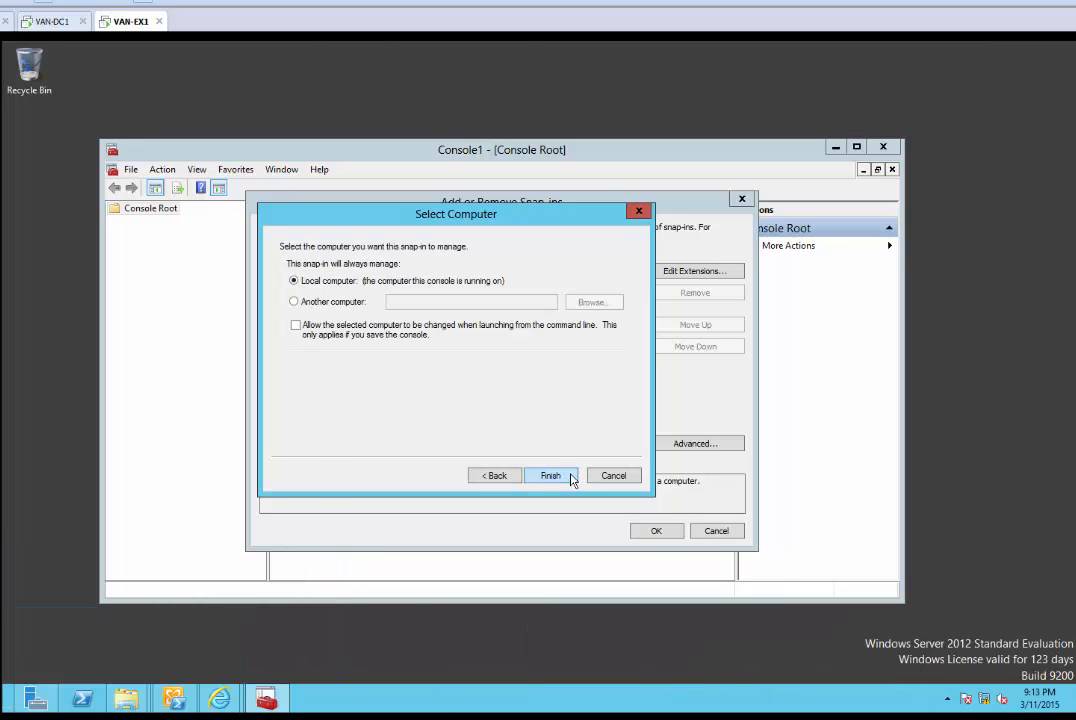
left_click(551, 476)
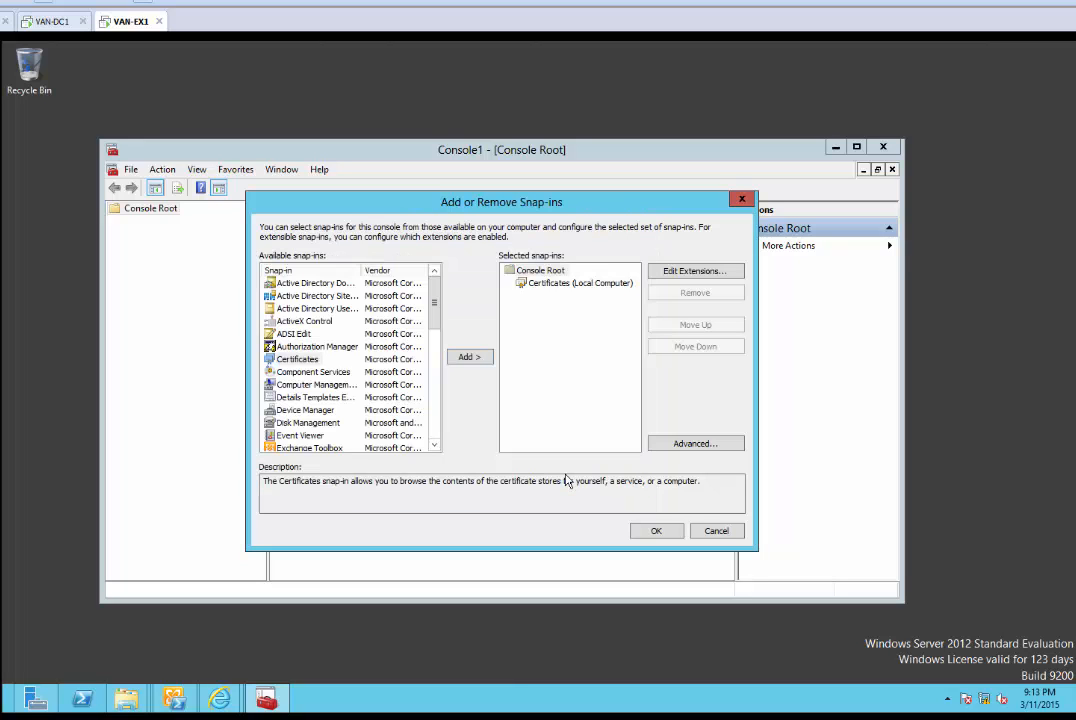
left_click(652, 531)
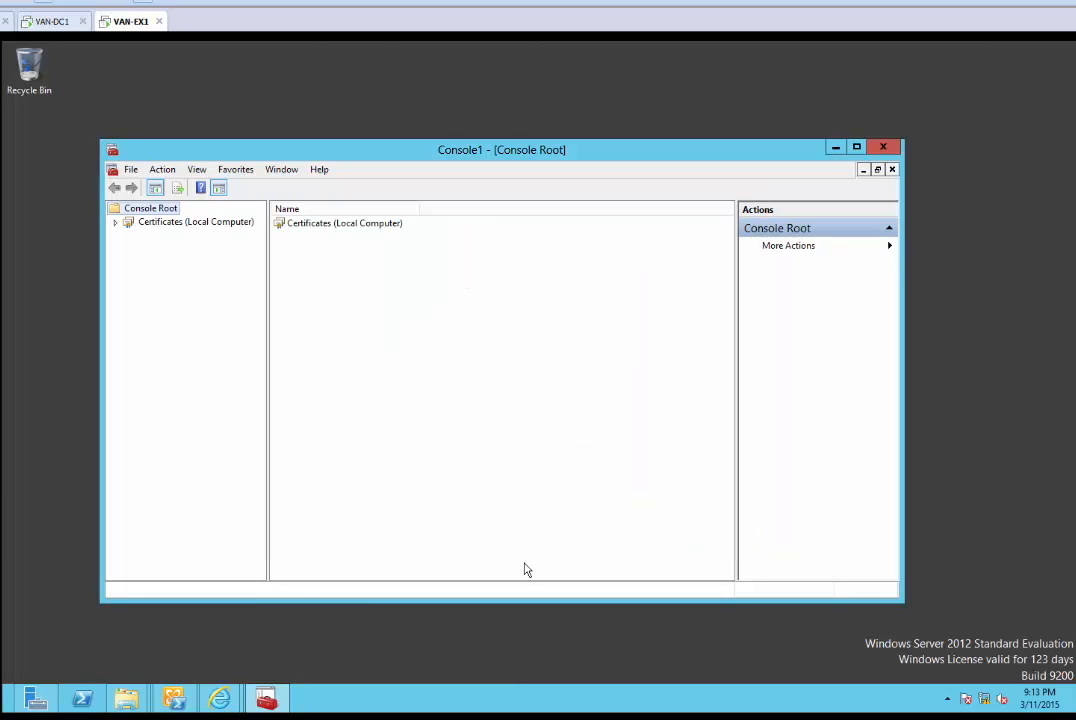
Start the certificate import on the Trusted Root Certification Authorities Certificates folder
left_click(327, 229)
double_click(327, 229)
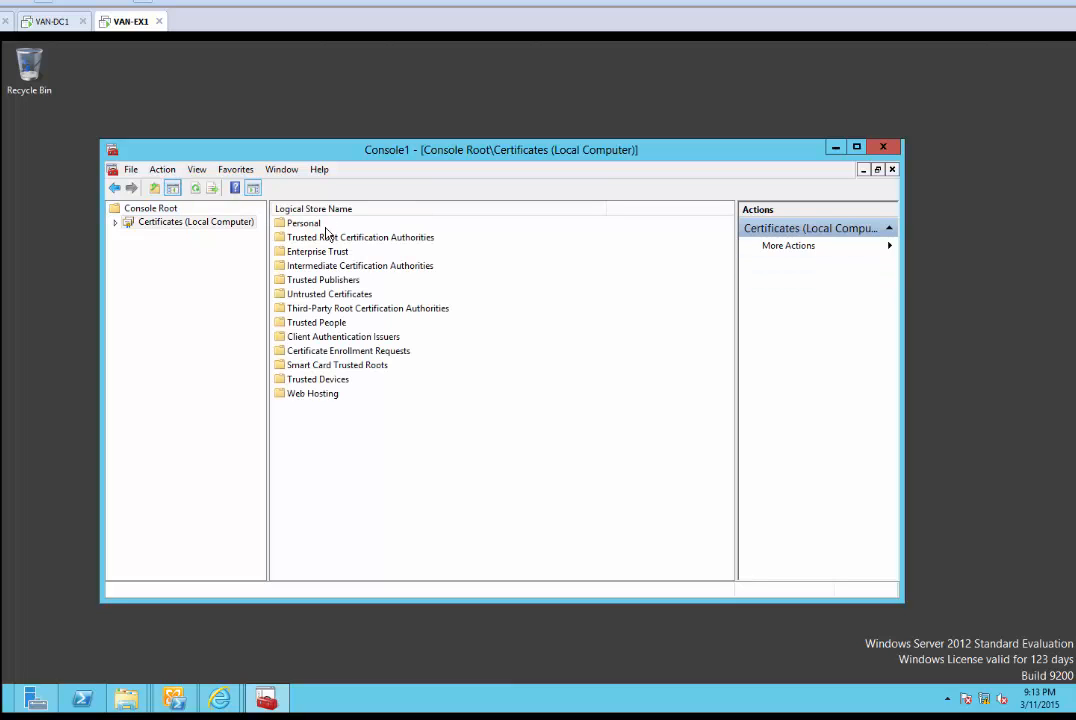
double_click(347, 239)
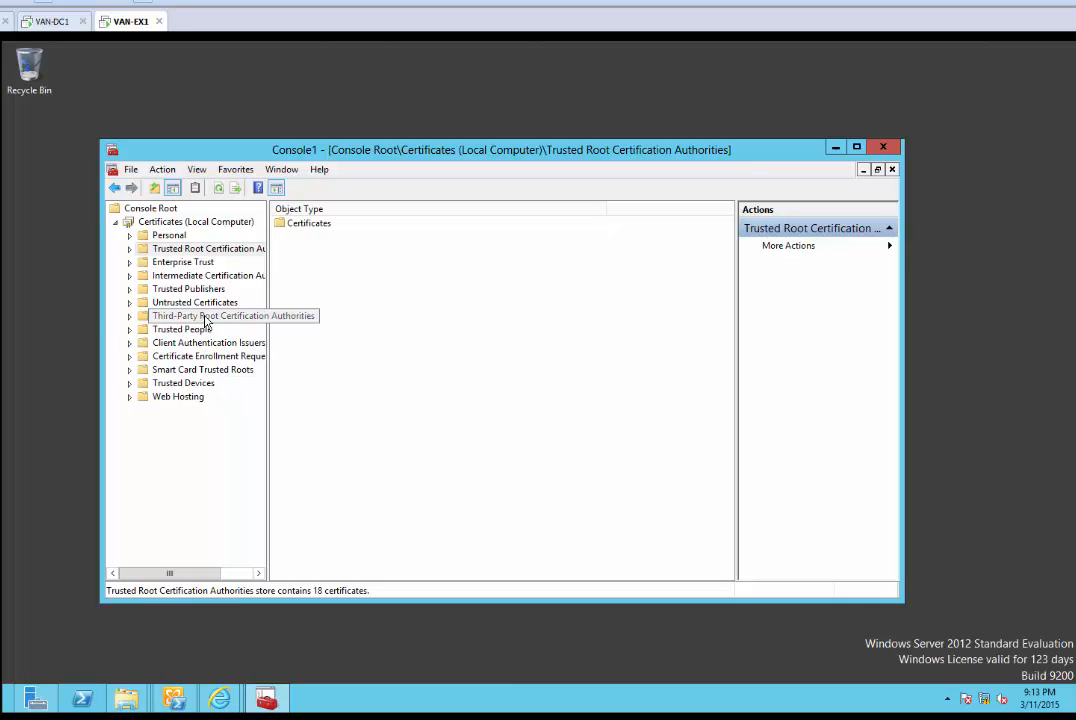
left_click(310, 224)
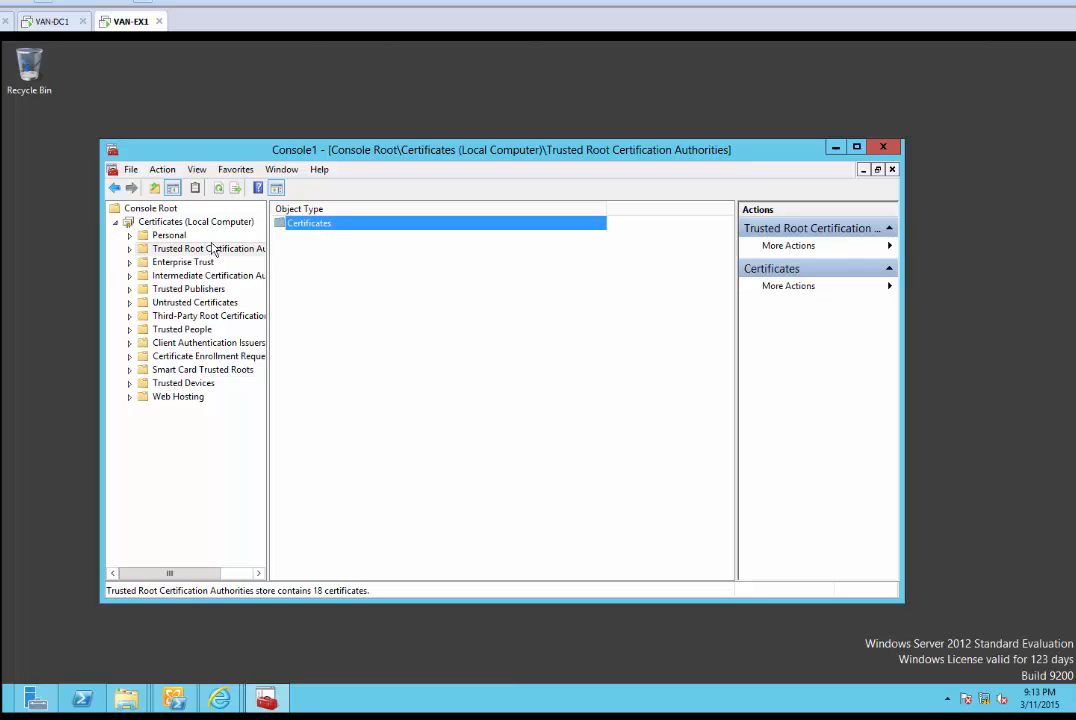
left_click(129, 249)
left_click(181, 263)
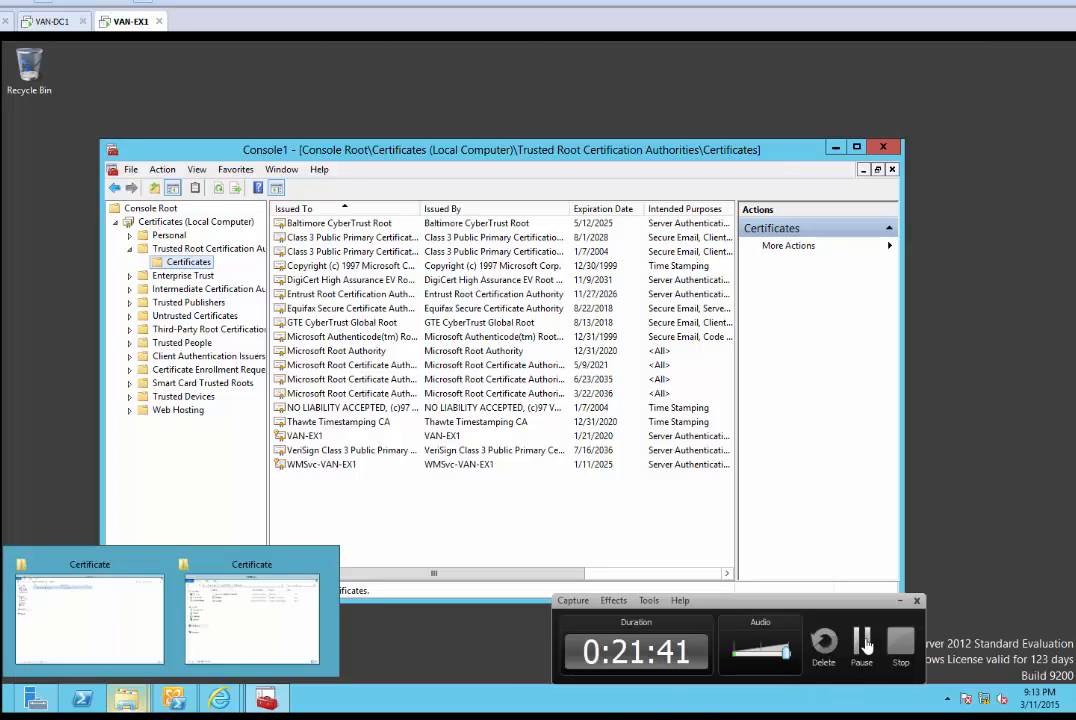
right_click(195, 265)
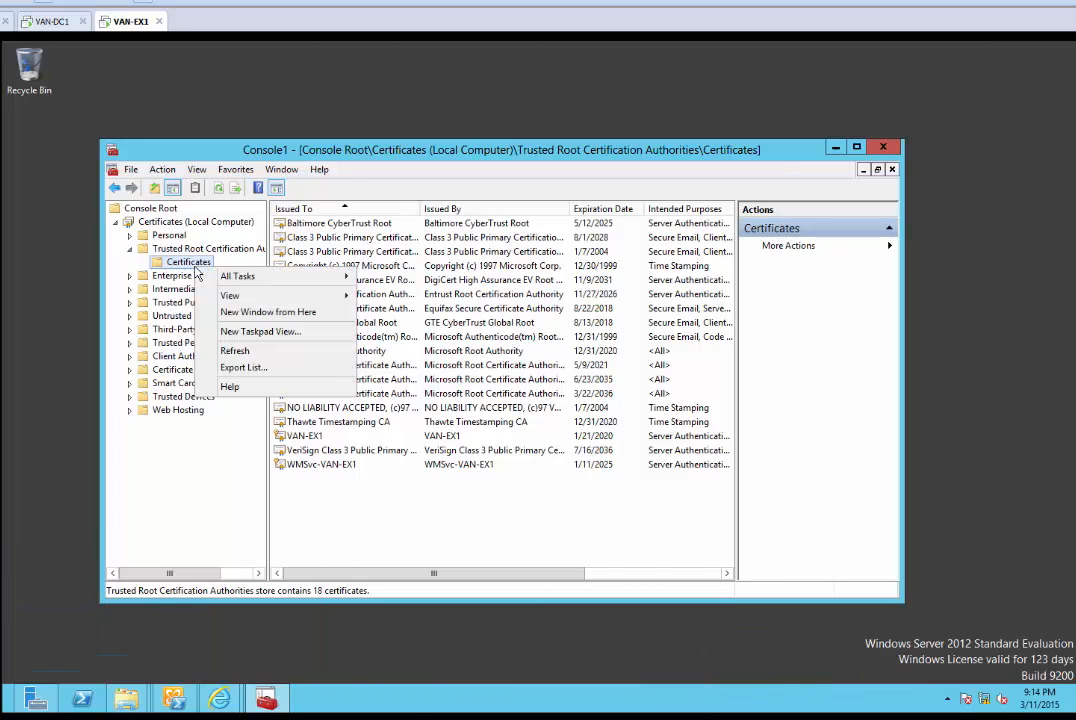
mouse_move(301, 283)
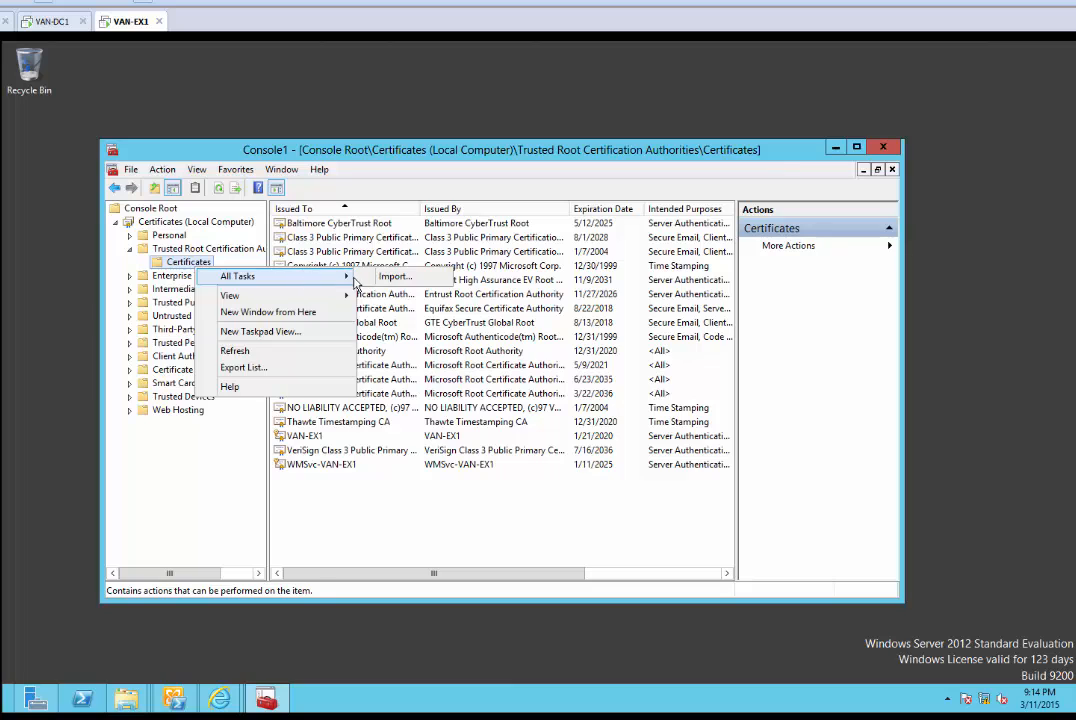
left_click(393, 277)
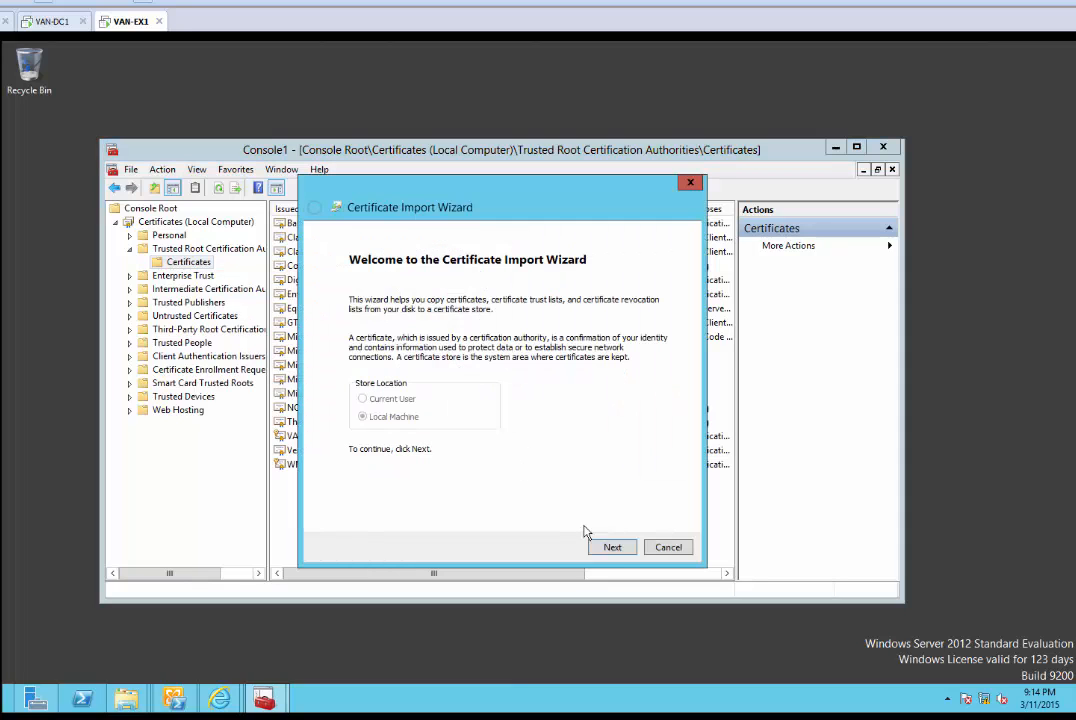
Choose C:\Certificate\certnew.p7b as the PKCS #7 file to import
left_click(612, 547)
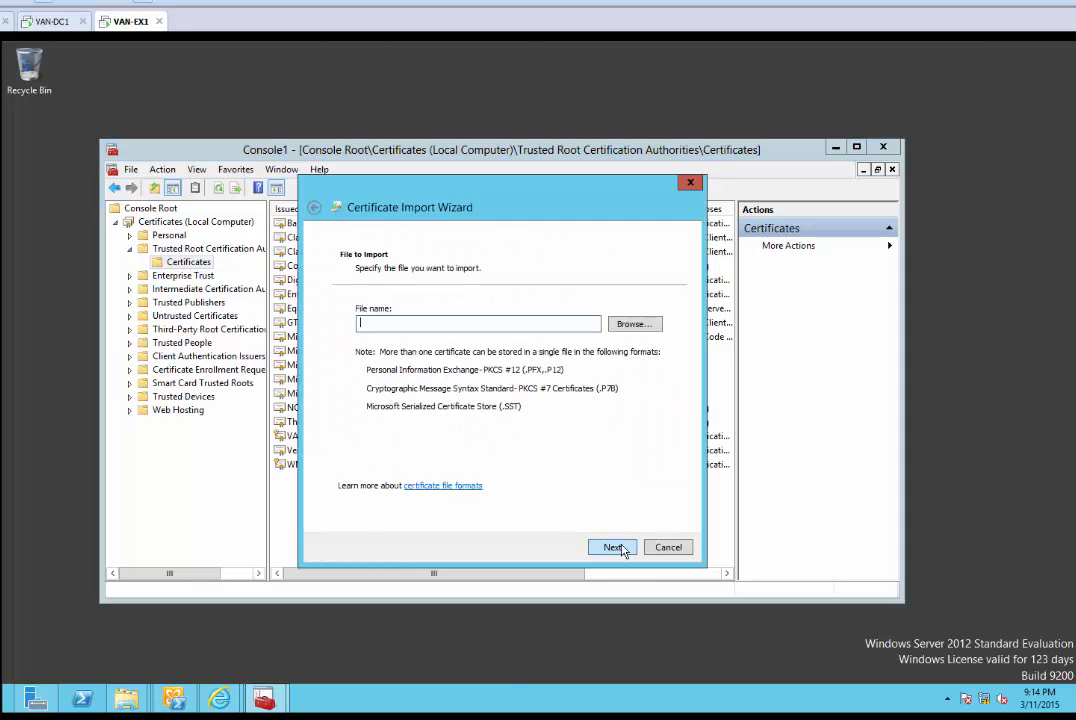
left_click(634, 324)
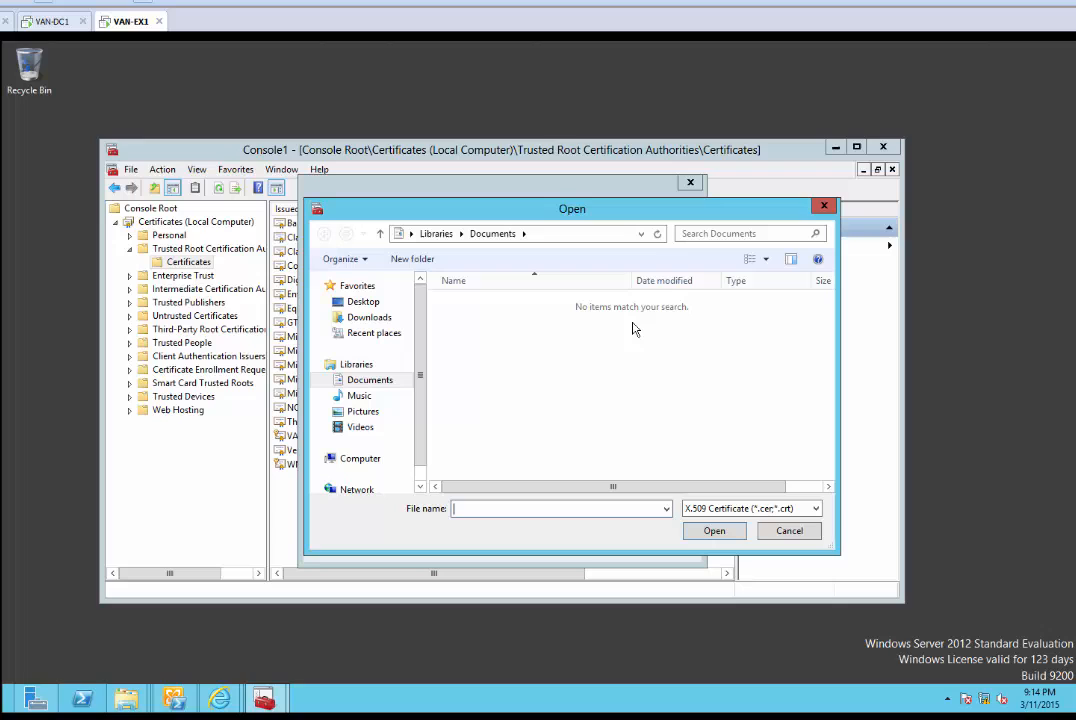
scroll(410, 440, "down", 1)
left_click(377, 443)
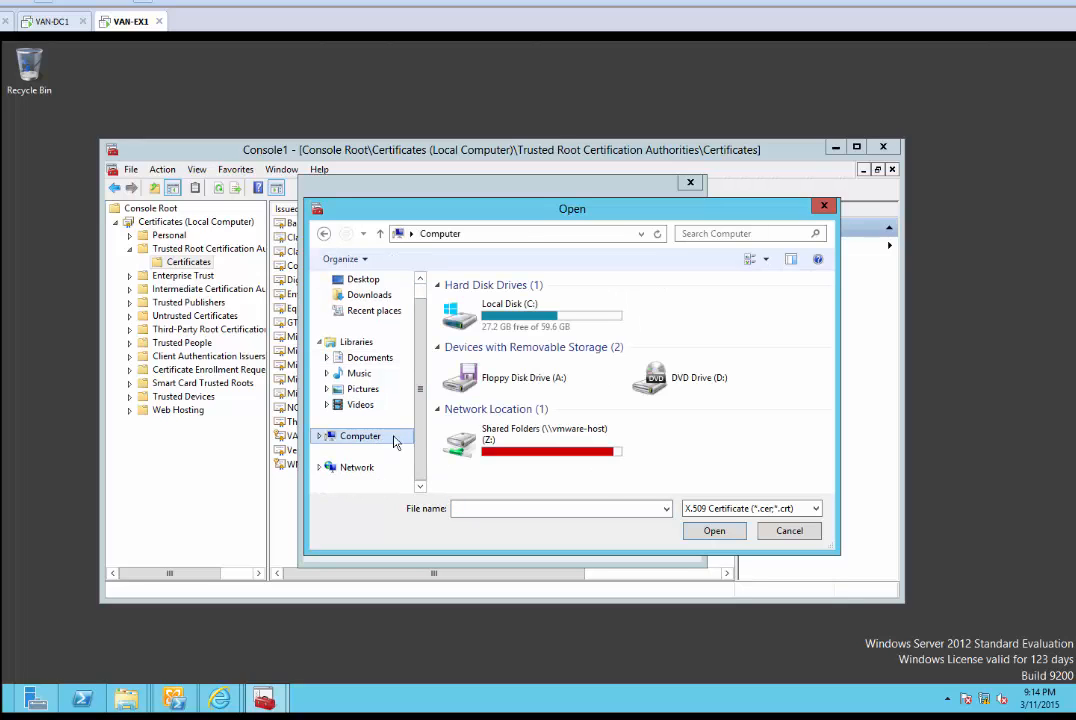
double_click(505, 312)
double_click(490, 302)
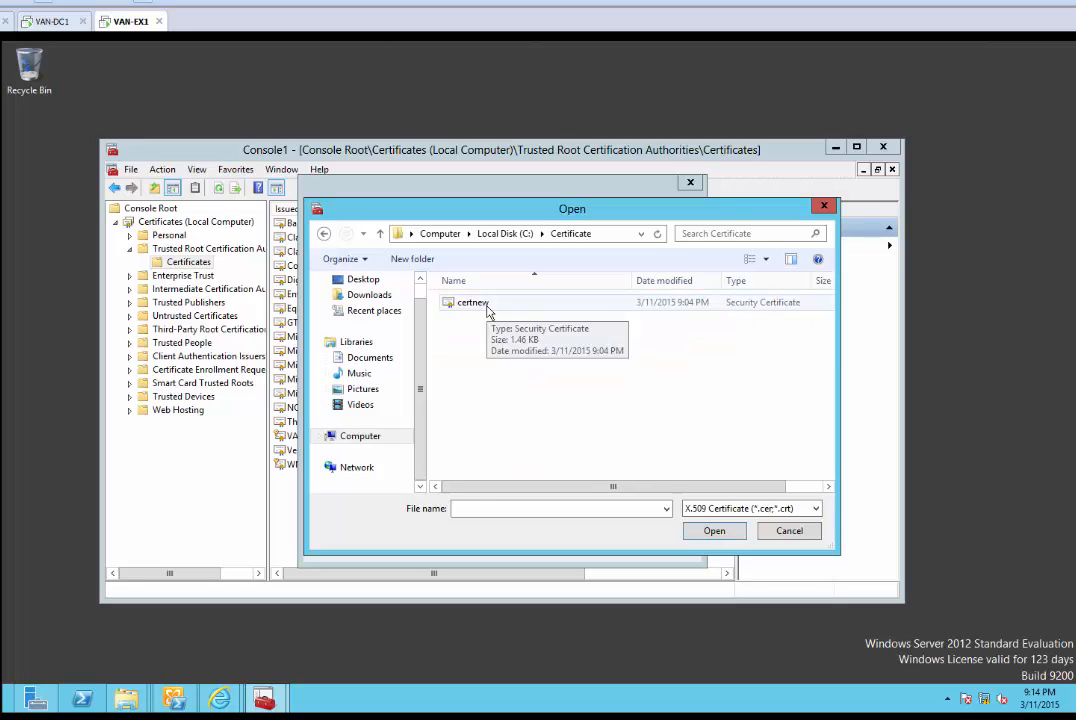
left_click(487, 310)
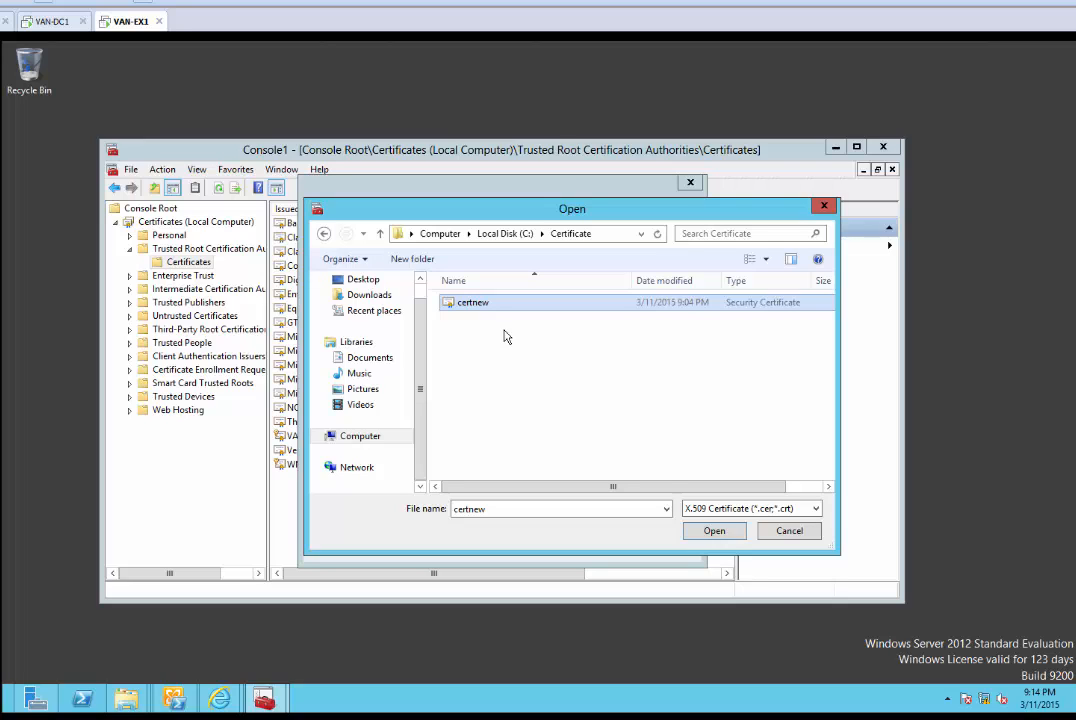
left_click(815, 509)
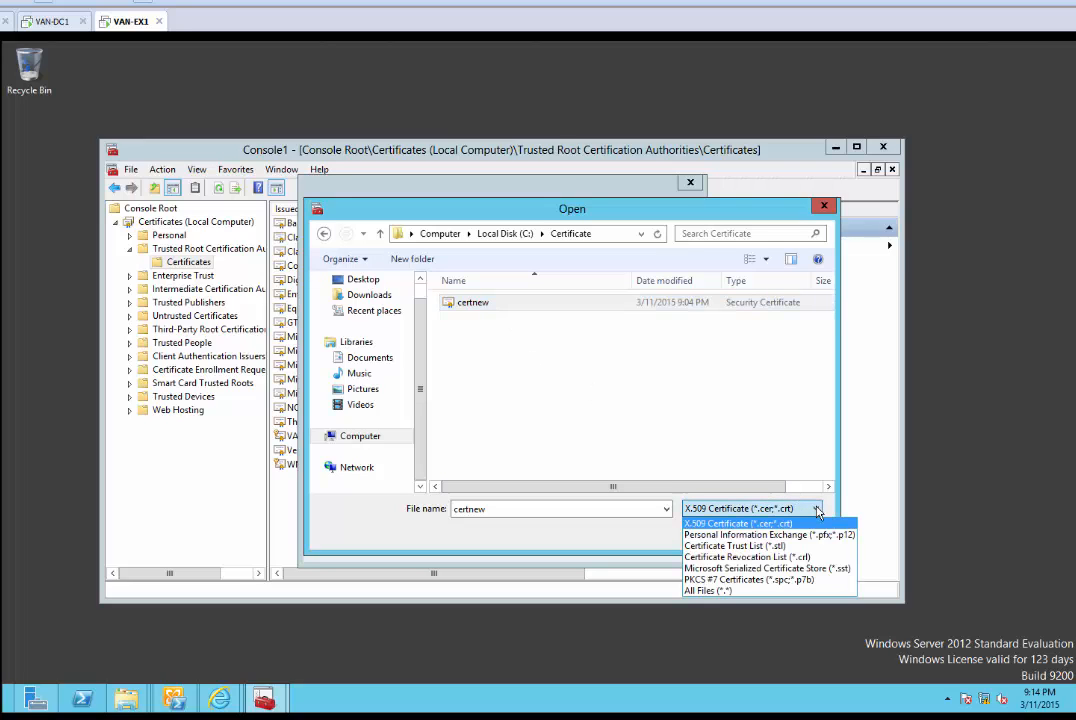
left_click(804, 582)
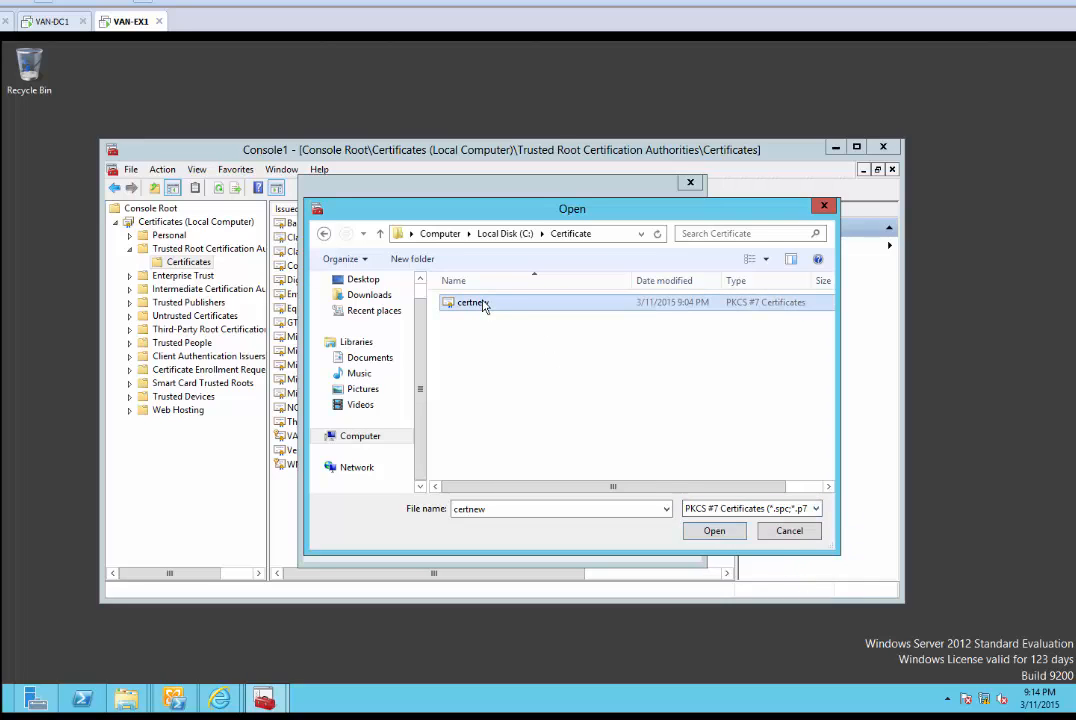
left_click(714, 533)
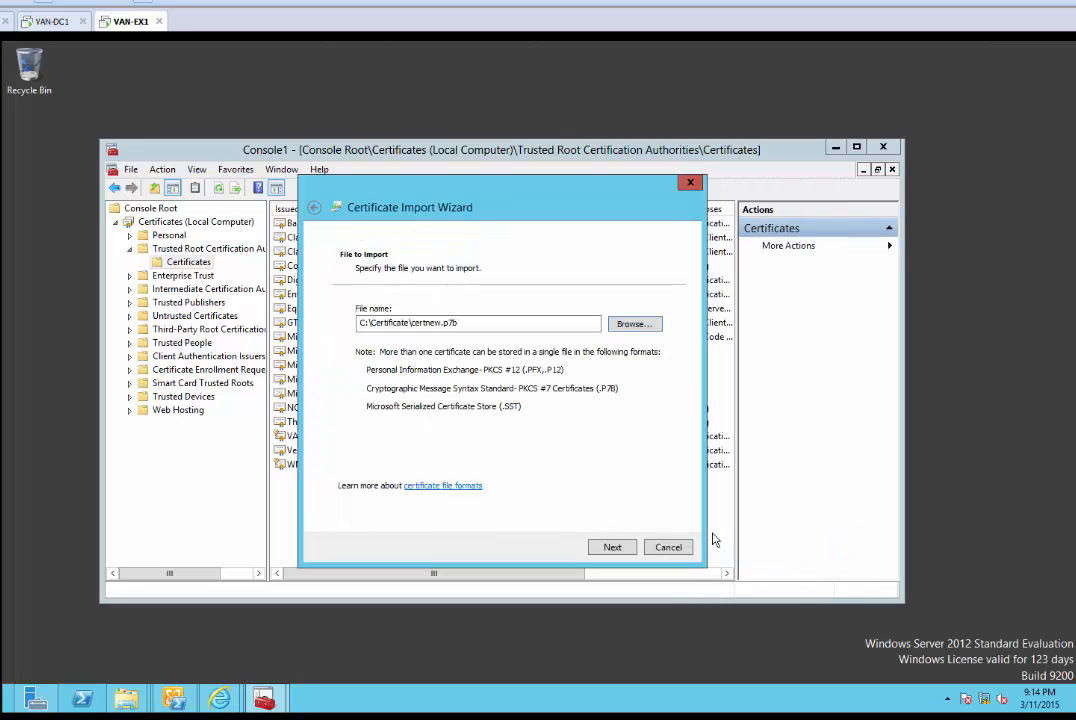
left_click(615, 547)
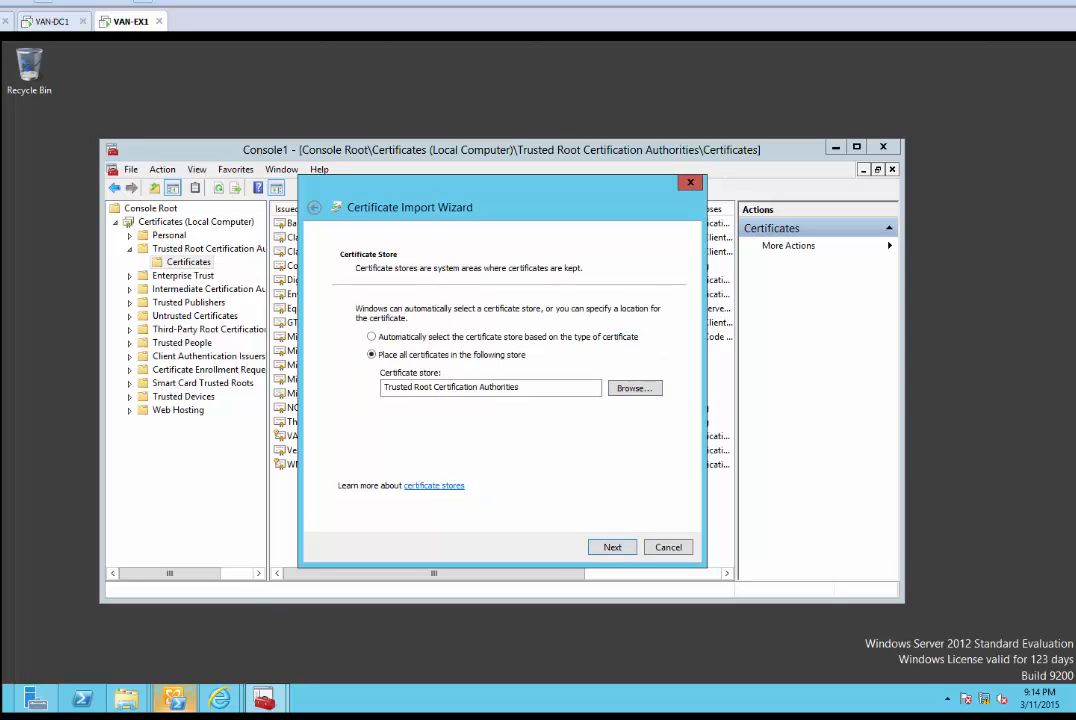
Keep the Trusted Root Certification Authorities store and finish the import
left_click(185, 718)
left_click(862, 641)
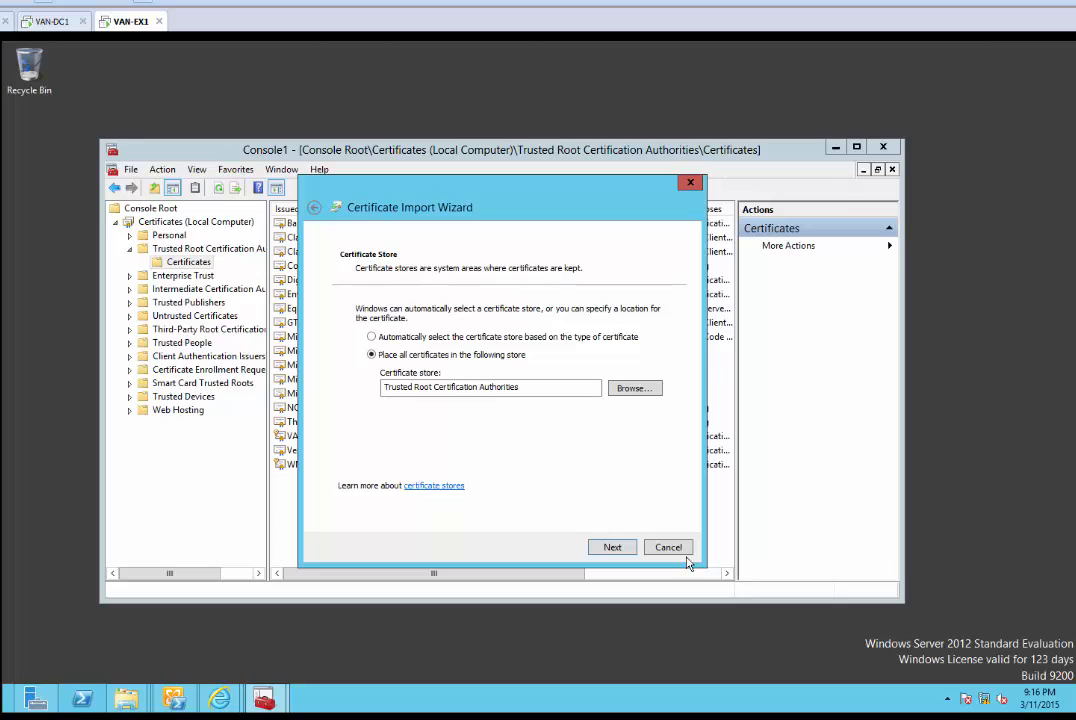
left_click(612, 547)
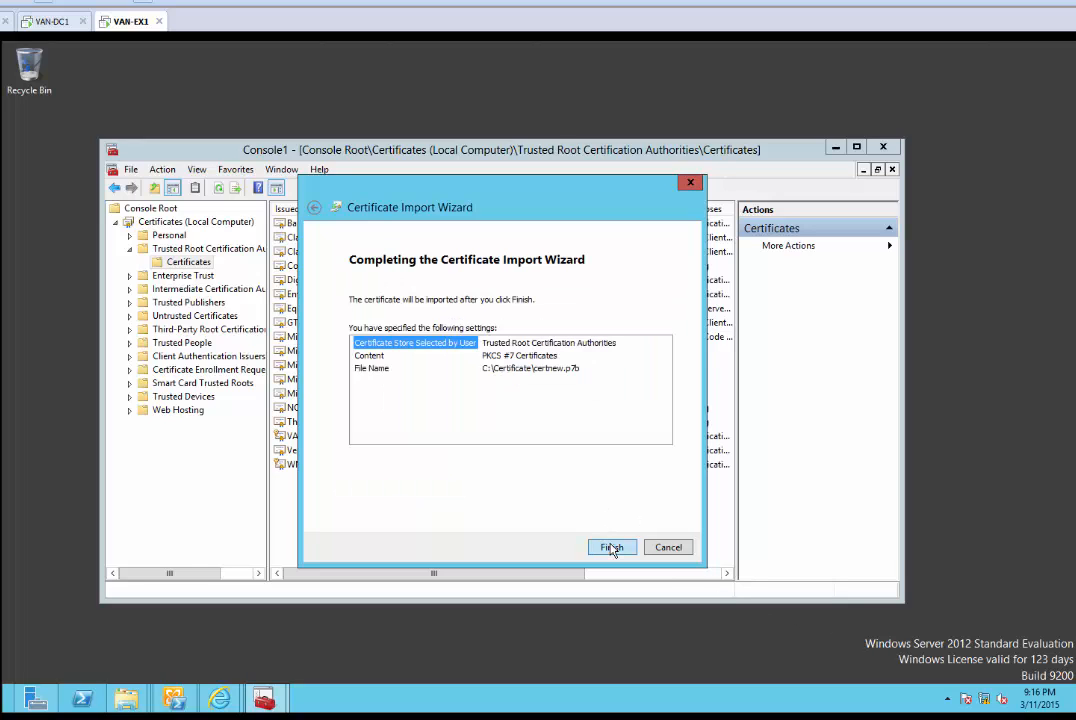
left_click(612, 547)
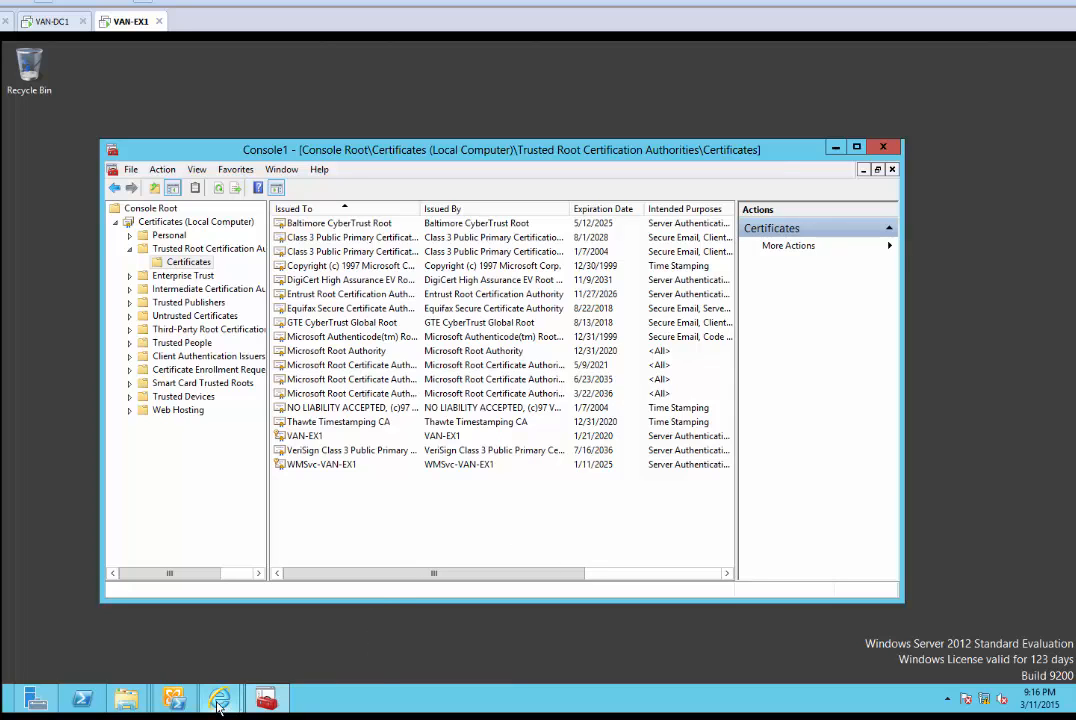
Refresh the Exchange admin center certificate list, then acknowledge the successful import in MMC
mouse_move(218, 697)
left_click(160, 638)
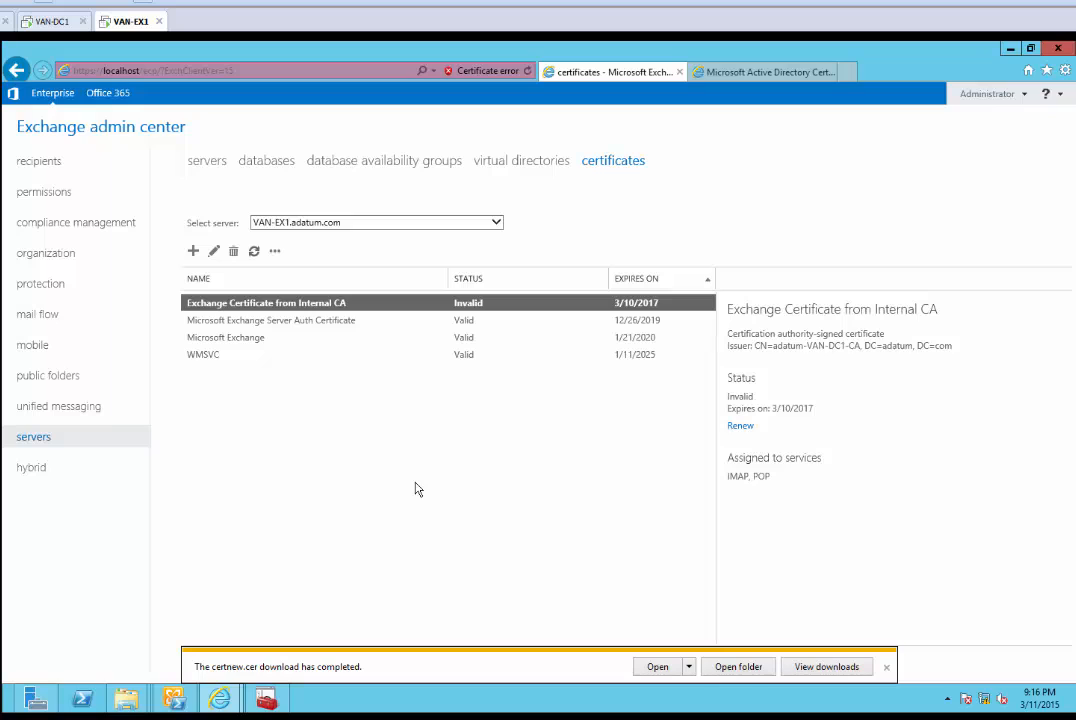
left_click(254, 251)
mouse_move(126, 698)
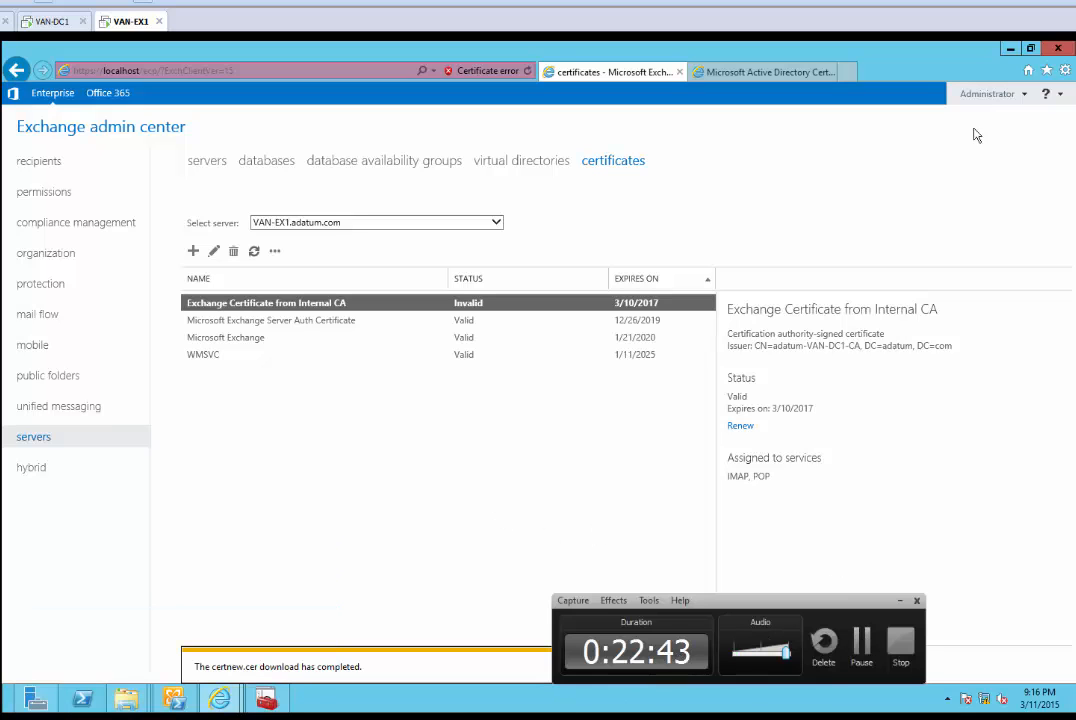
left_click(1011, 49)
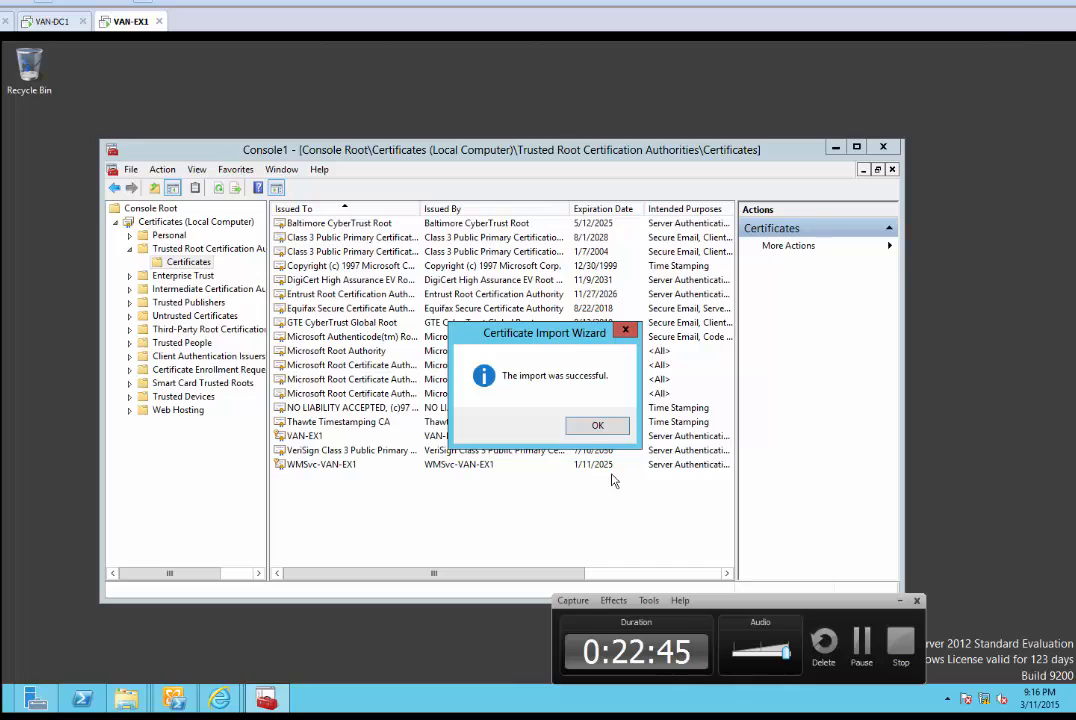
left_click(597, 426)
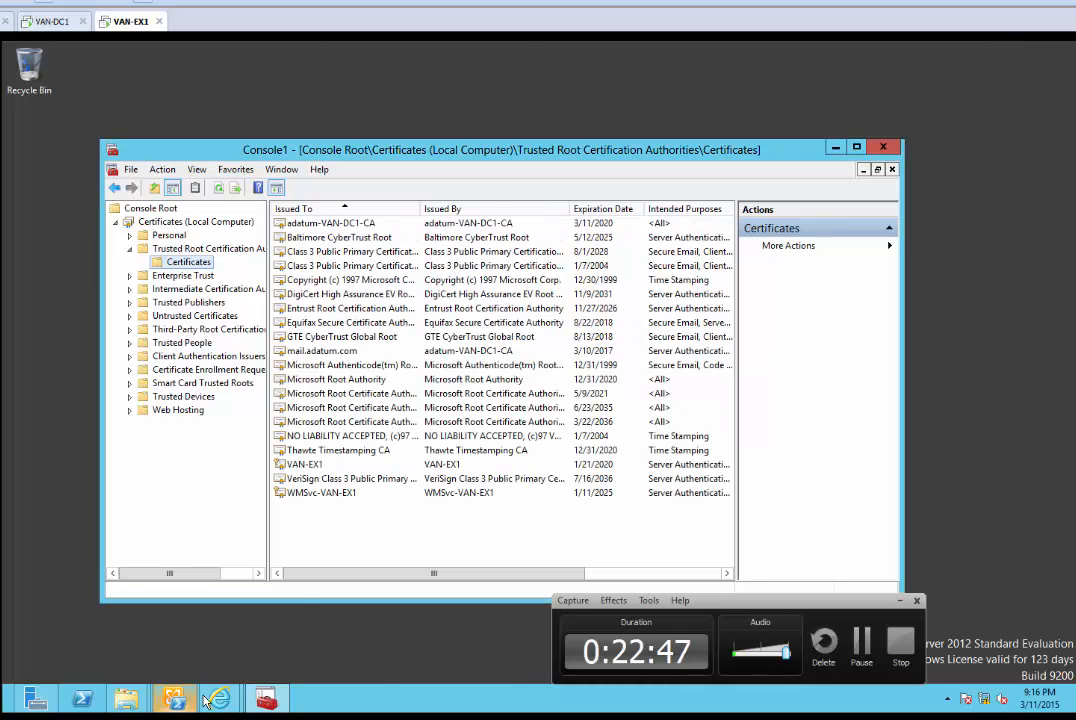
Refresh the certificates list and open the Exchange Certificate from Internal CA details
mouse_move(218, 698)
left_click(140, 600)
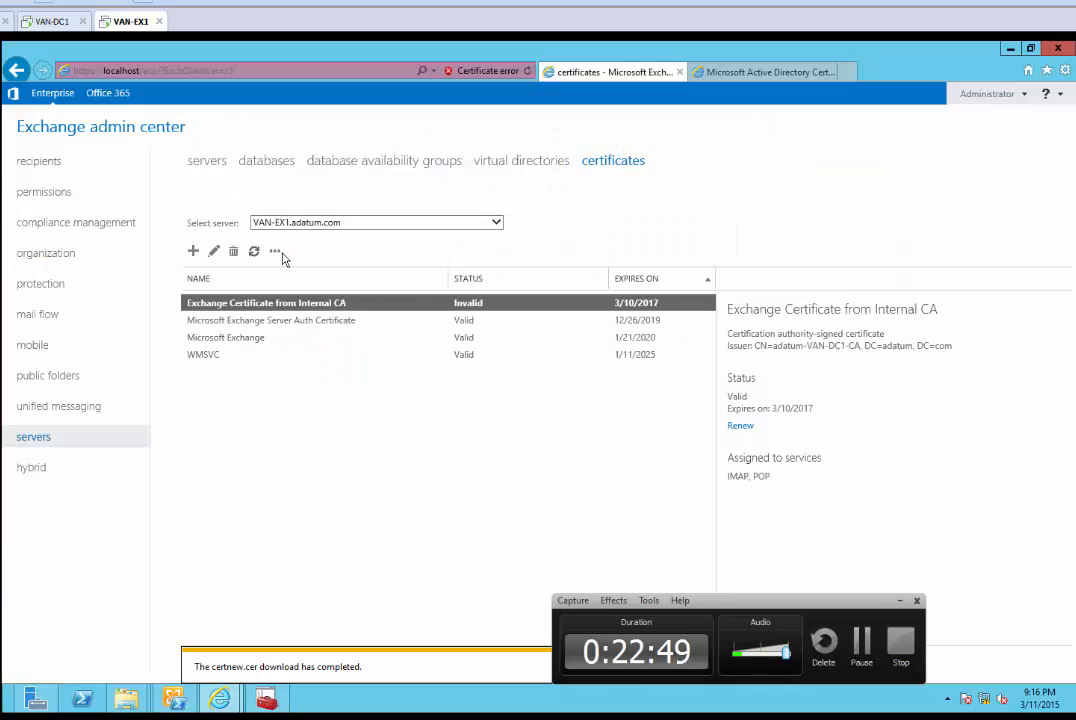
left_click(254, 251)
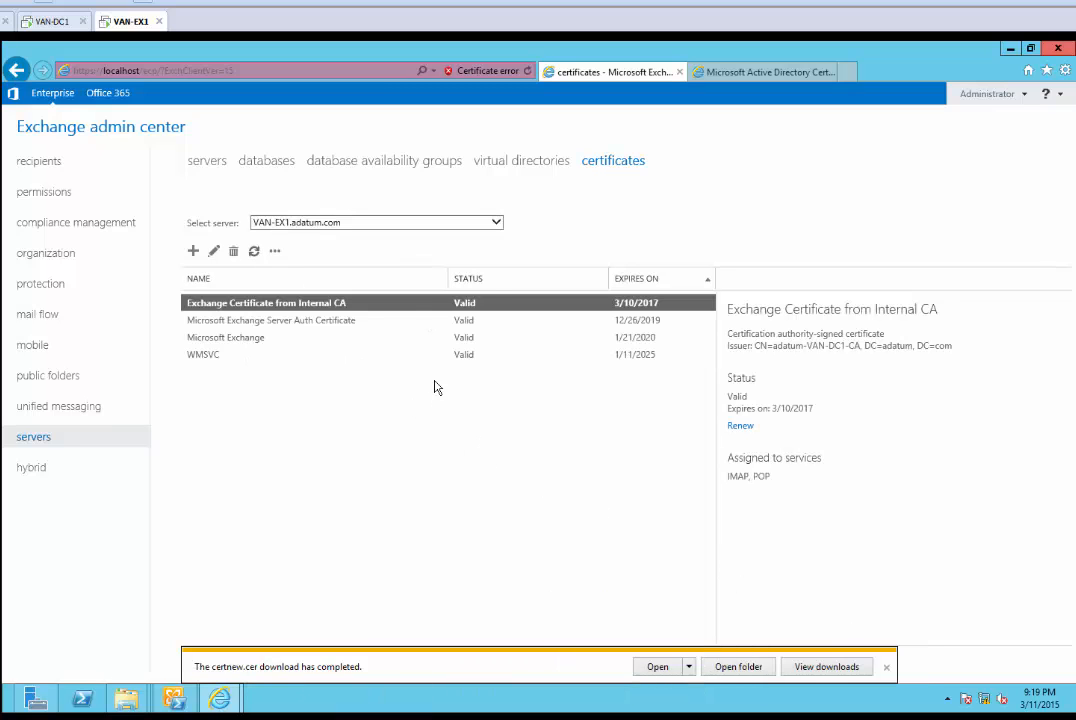
double_click(330, 304)
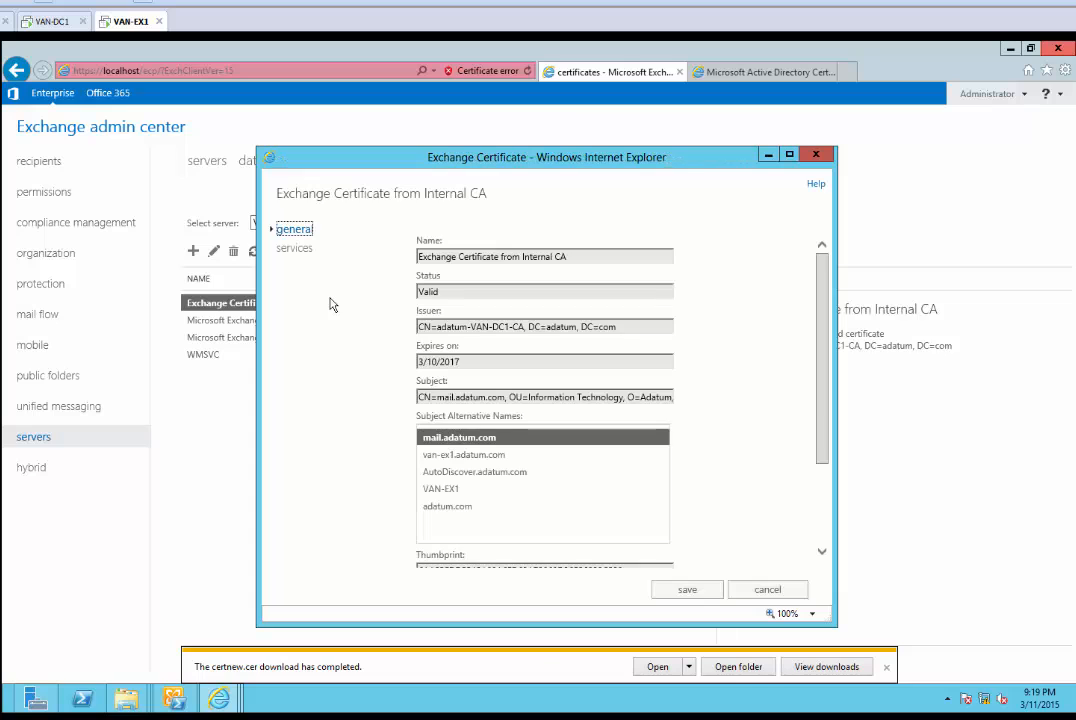
left_click(885, 668)
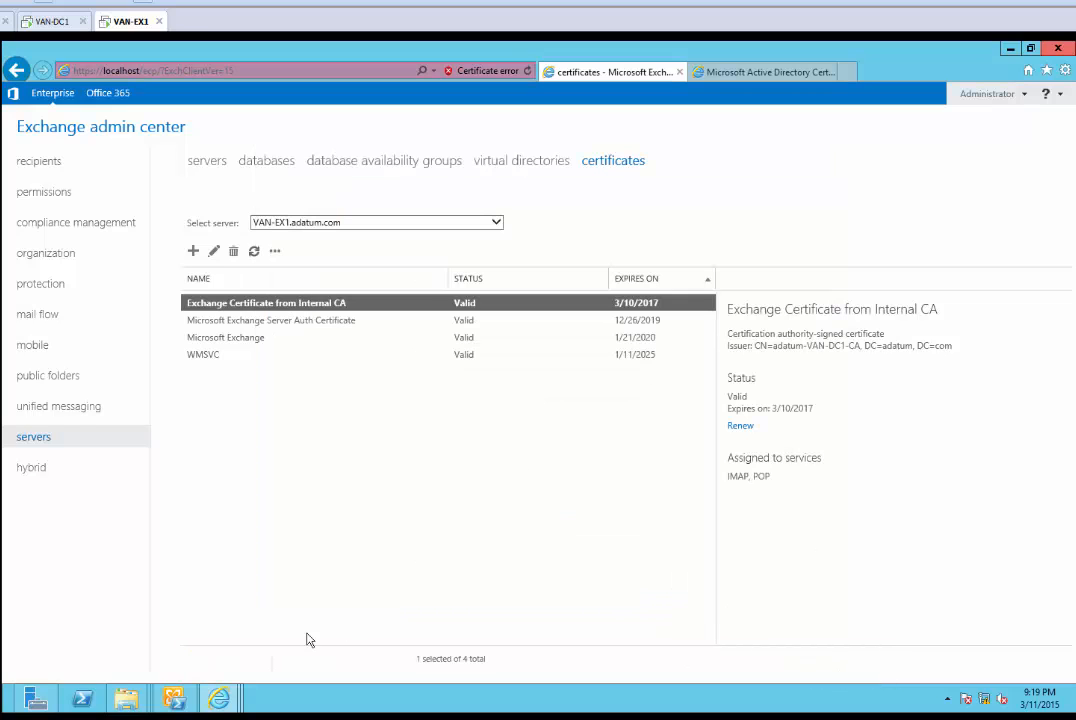
mouse_move(218, 698)
left_click(440, 636)
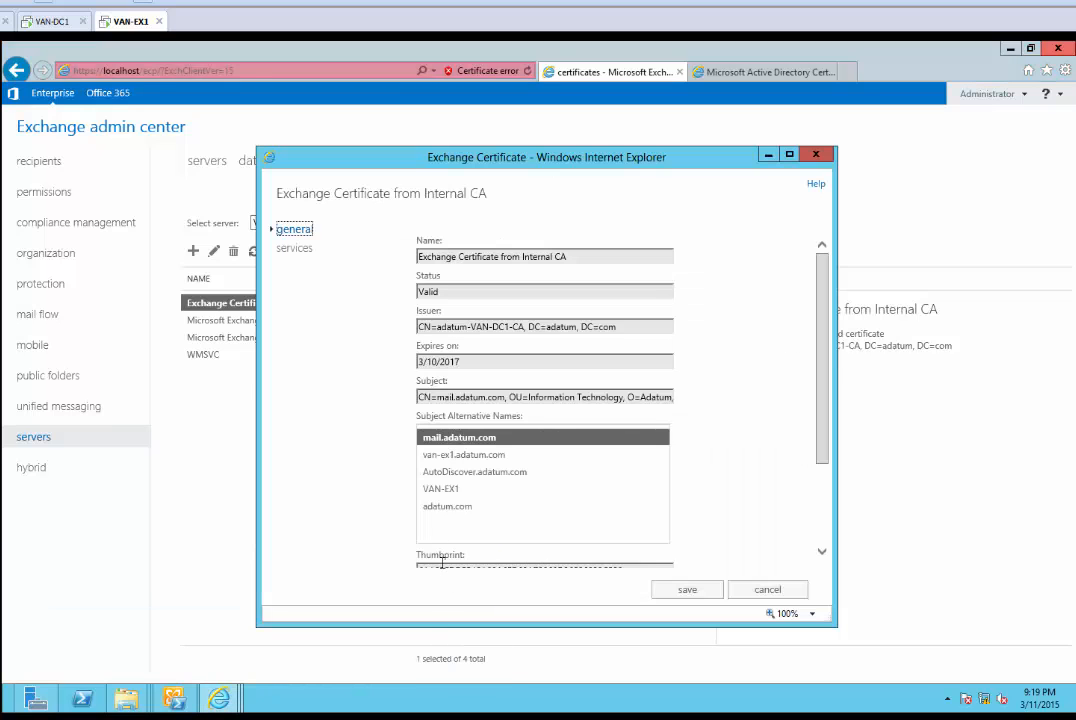
Assign the certificate to SMTP and IIS, saving over the default SMTP certificate
left_click(294, 249)
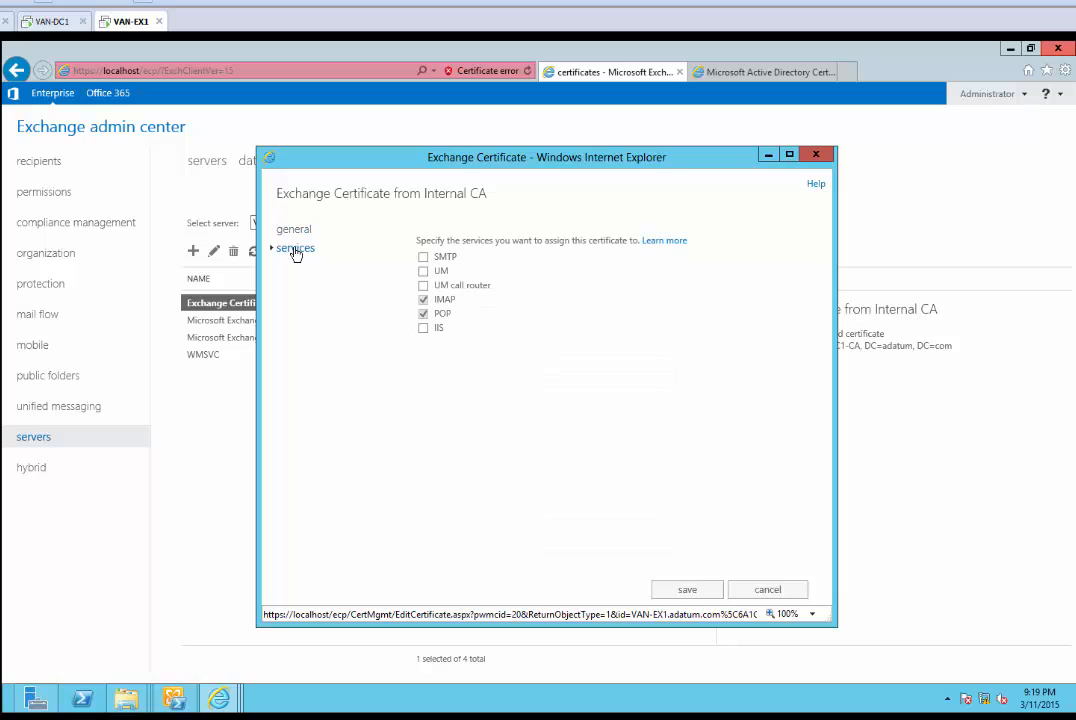
left_click(423, 327)
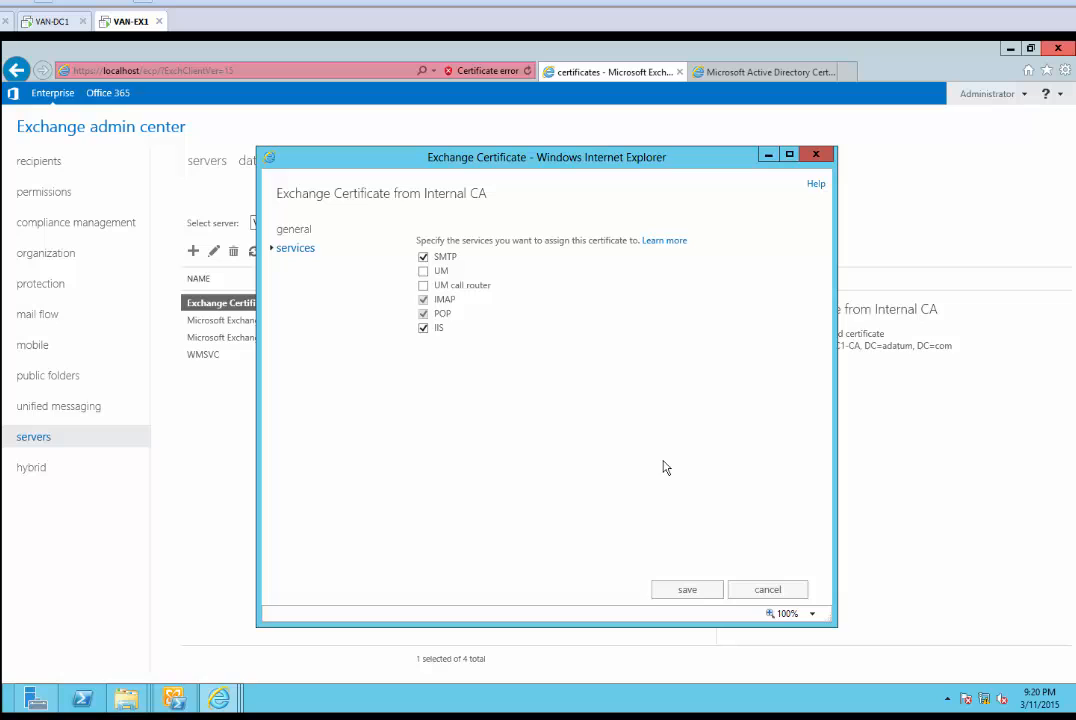
left_click(689, 589)
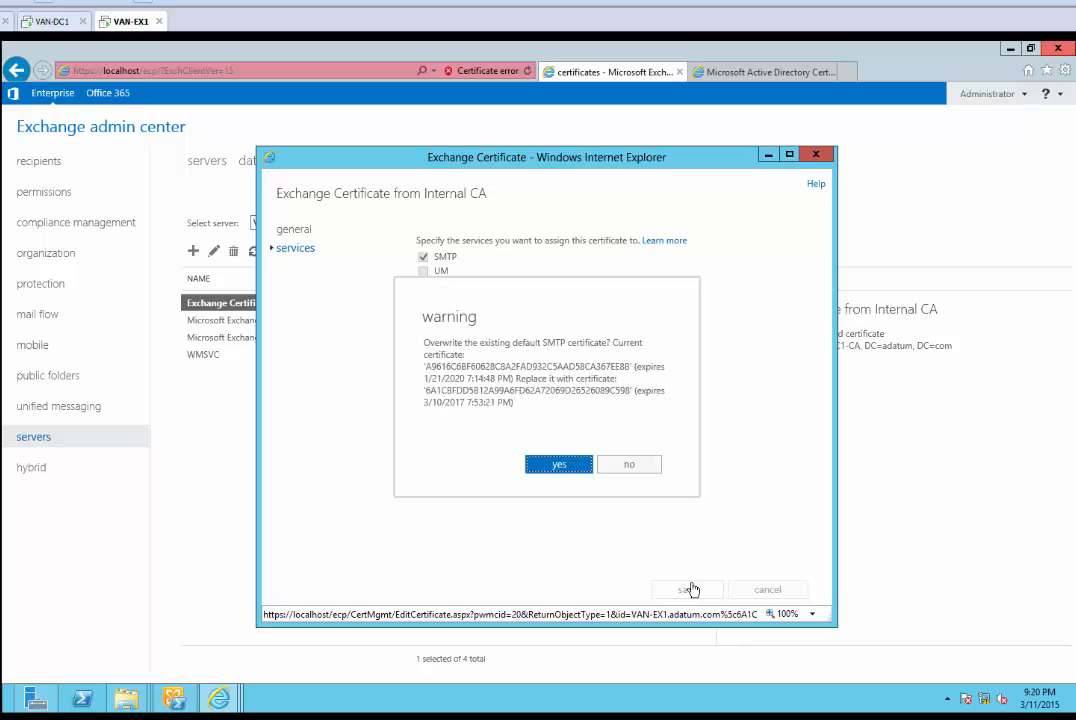
left_click(174, 716)
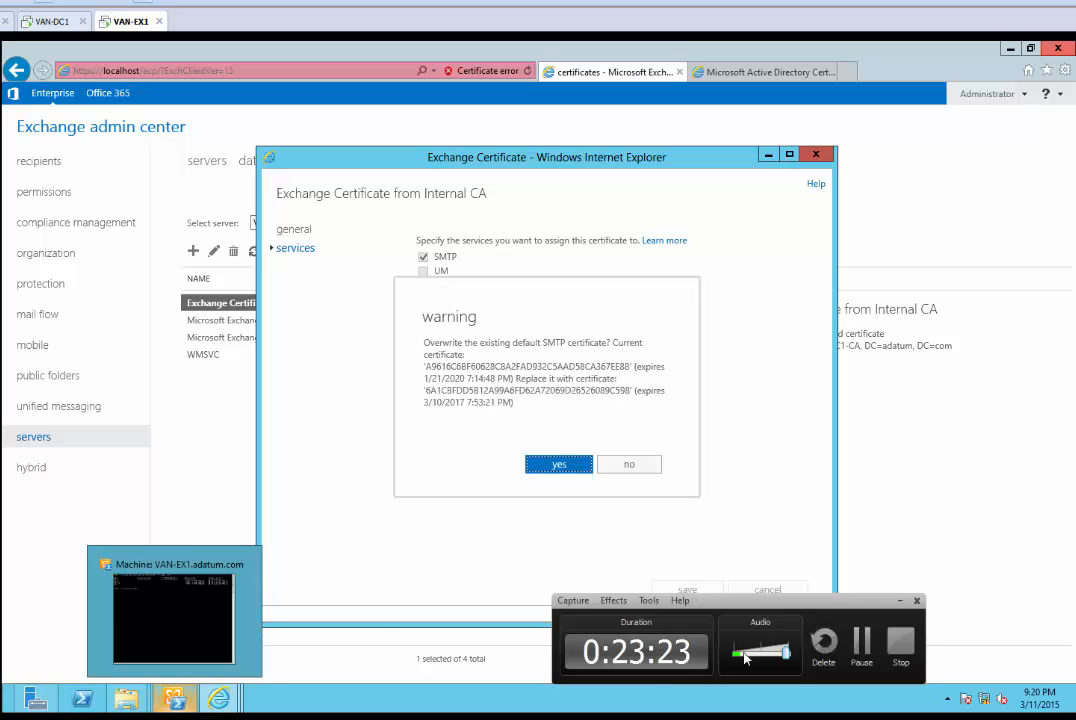
left_click(862, 645)
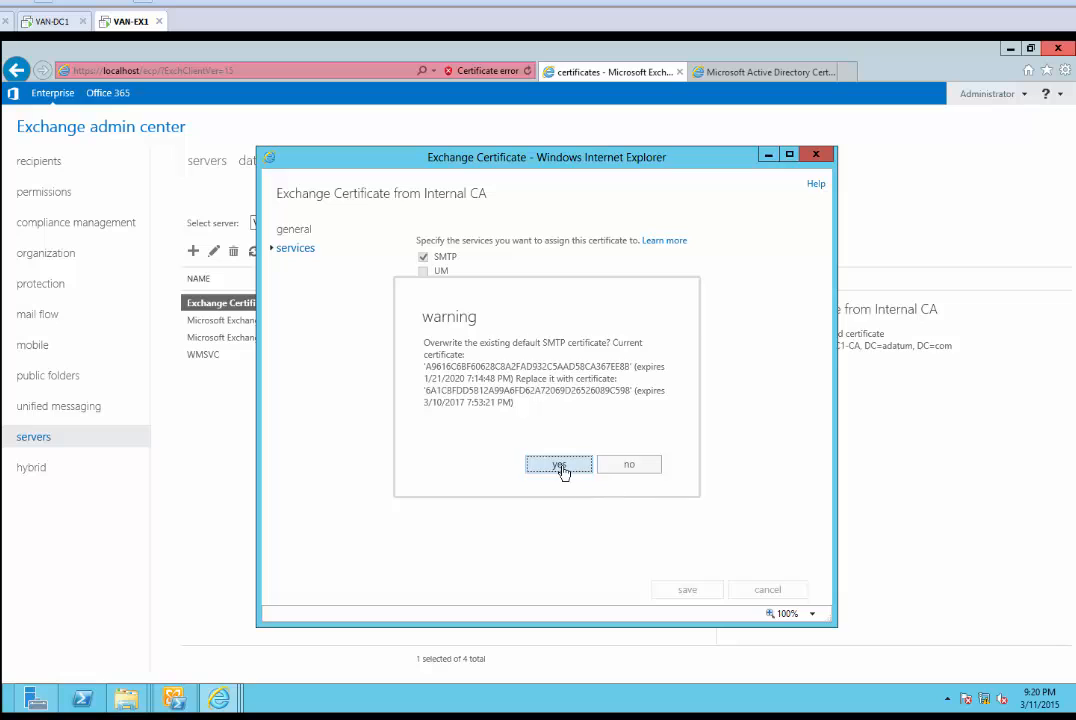
left_click(560, 465)
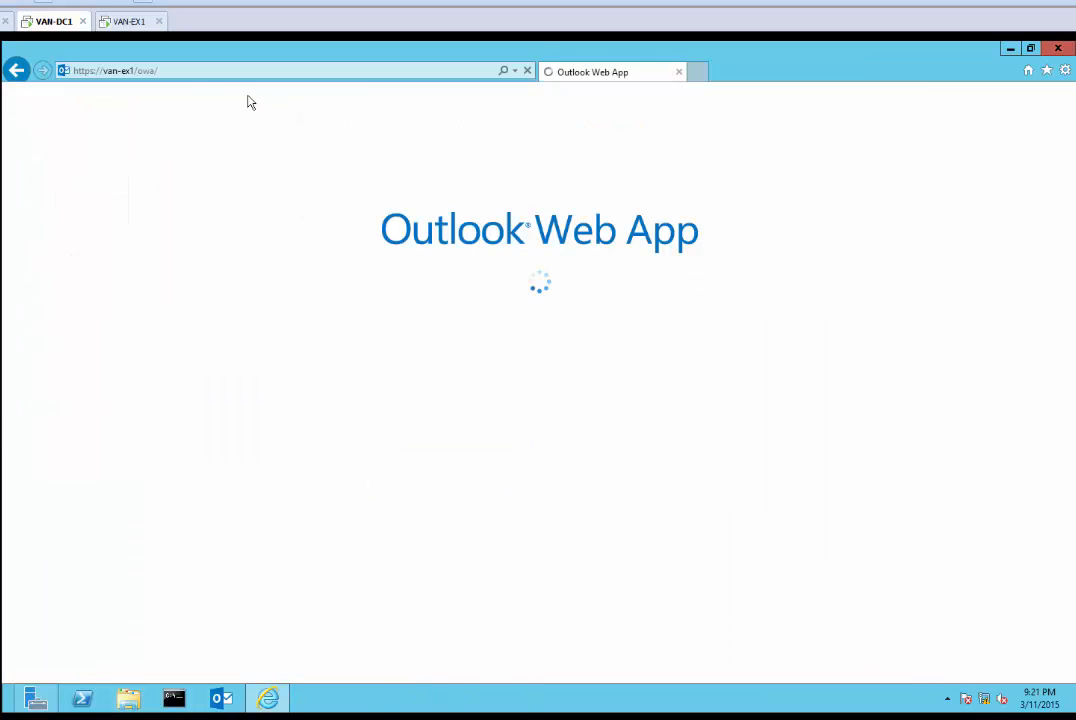
Sign in to Outlook Web App with the domain user name and account password
left_click(185, 71)
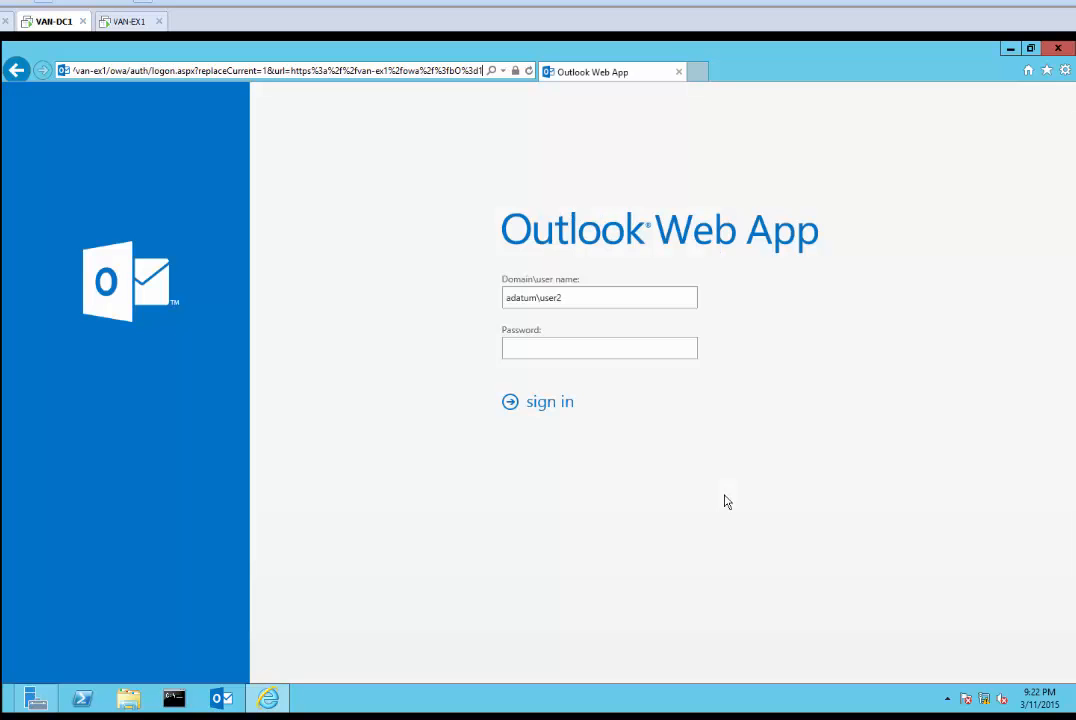
left_click(590, 297)
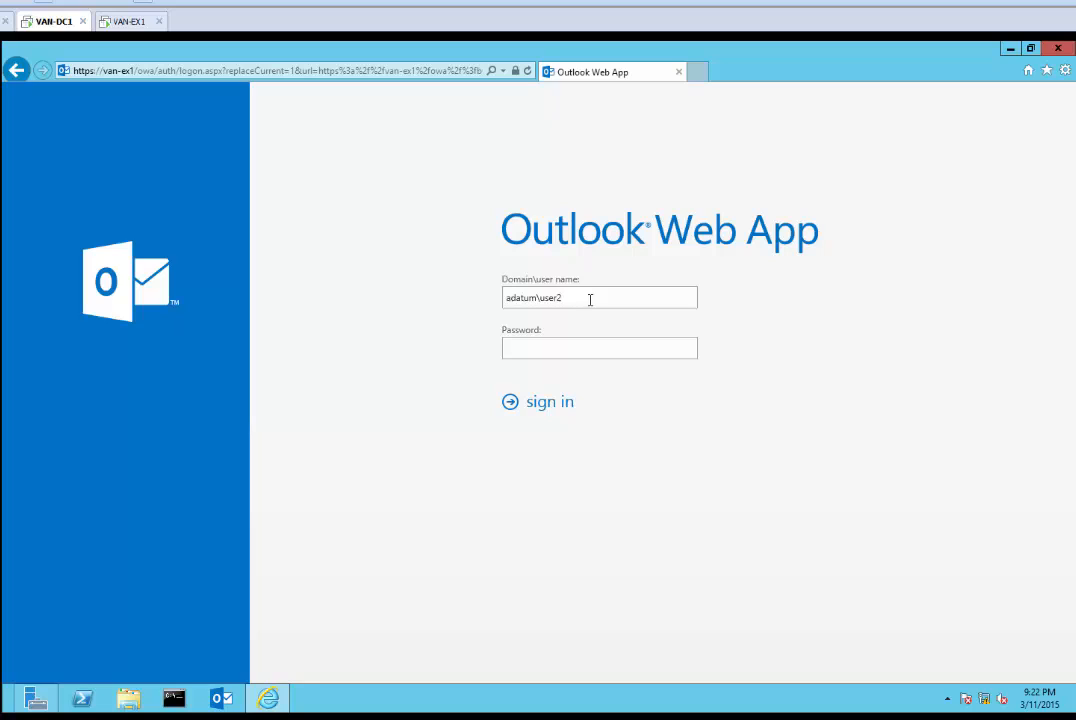
left_click(550, 349)
type("Pa$$w0rd")
key("Return")
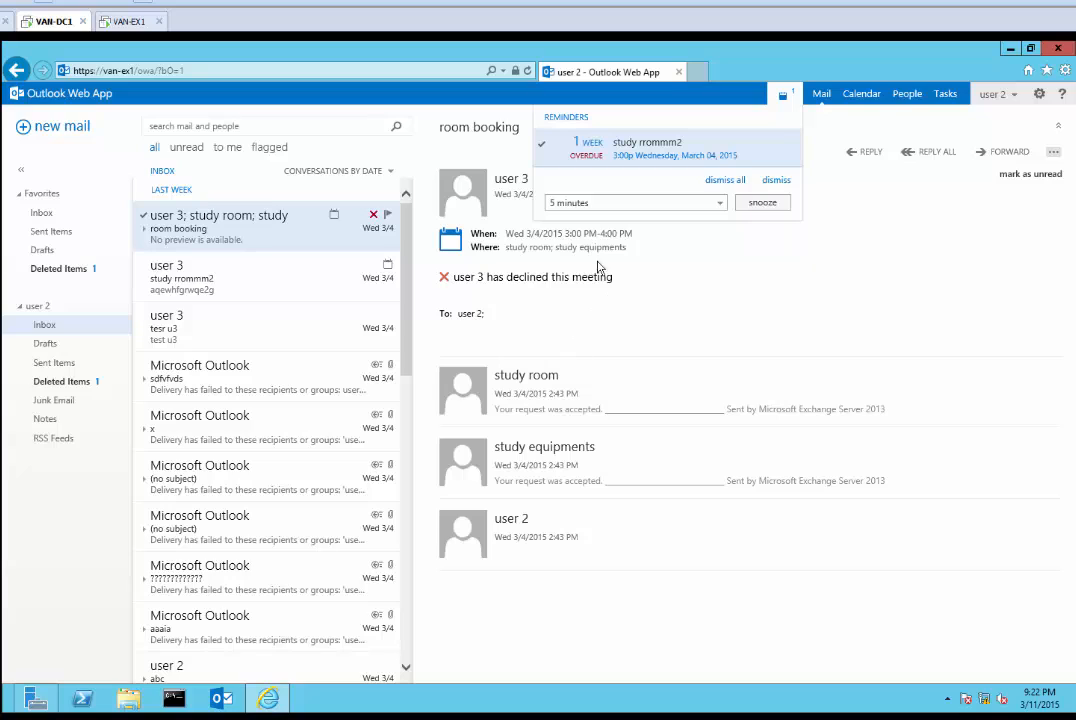
Open and dismiss the browser toolbar and tools menus without changing anything
right_click(505, 78)
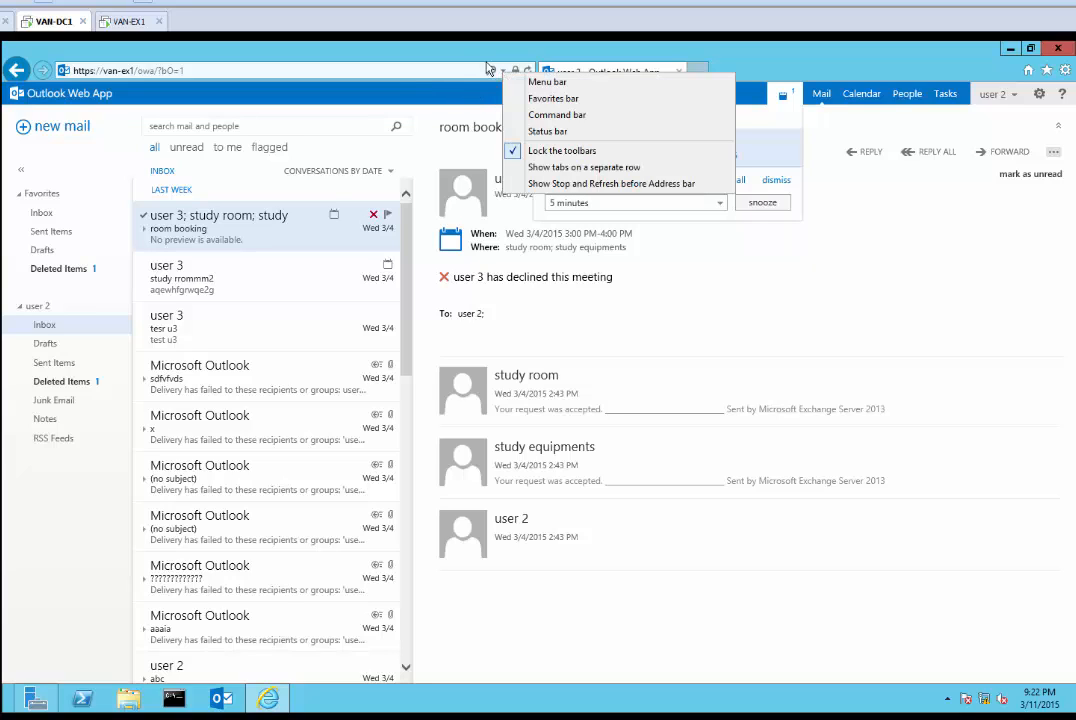
right_click(495, 49)
left_click(479, 57)
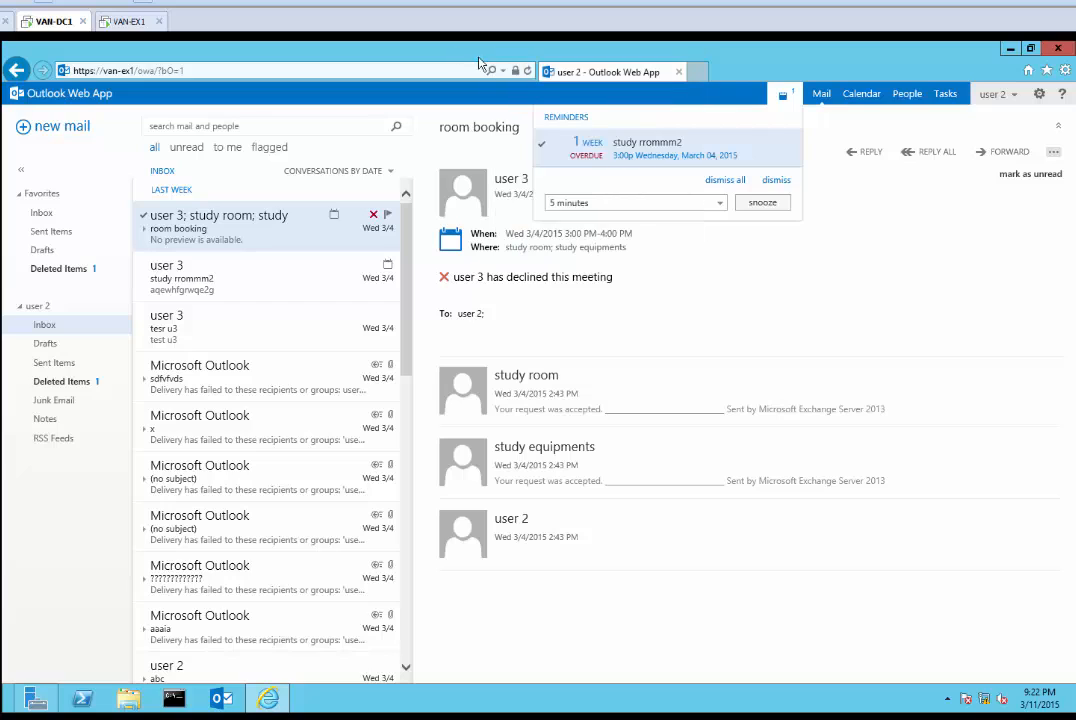
right_click(514, 68)
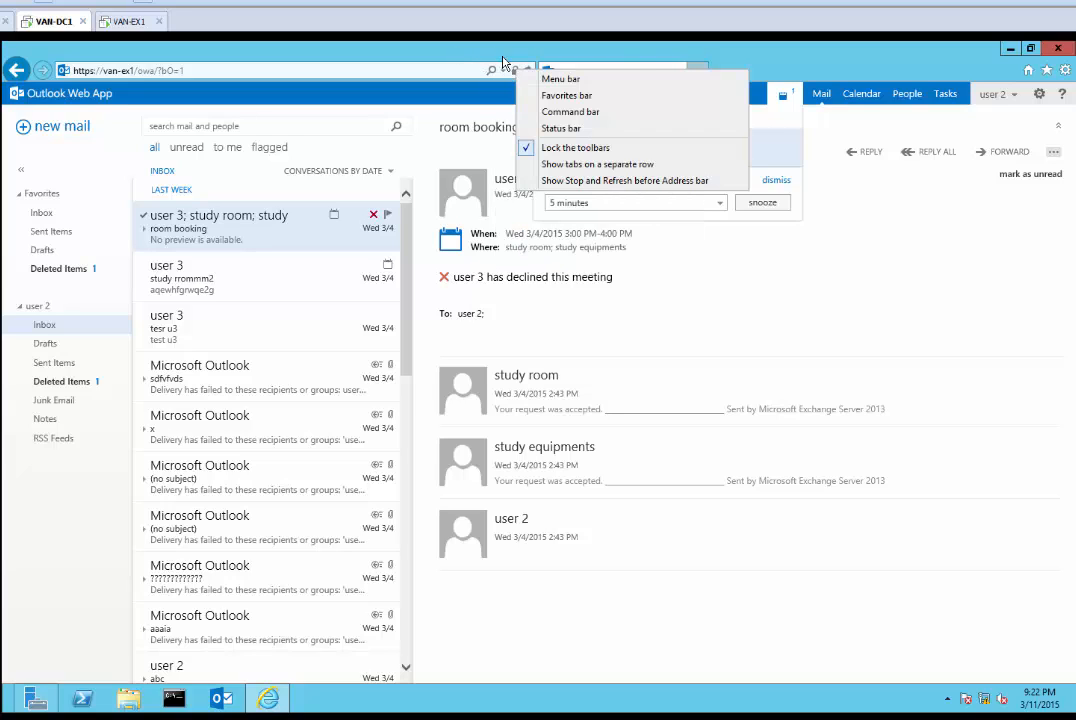
left_click(507, 59)
right_click(528, 69)
left_click(551, 46)
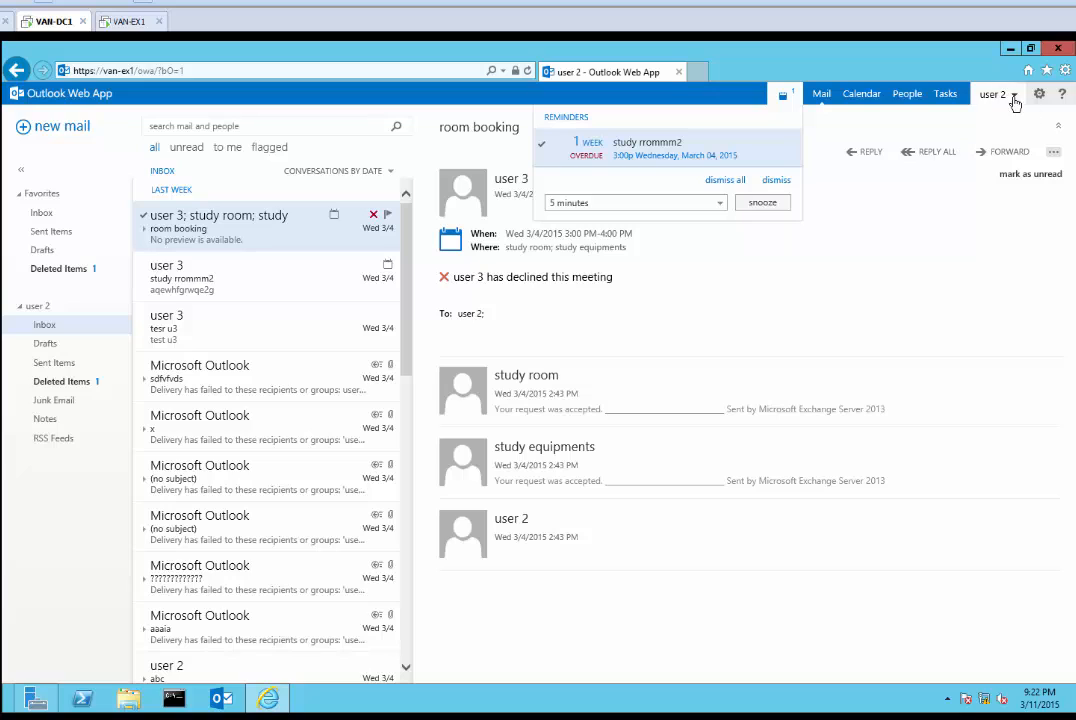
left_click(1065, 71)
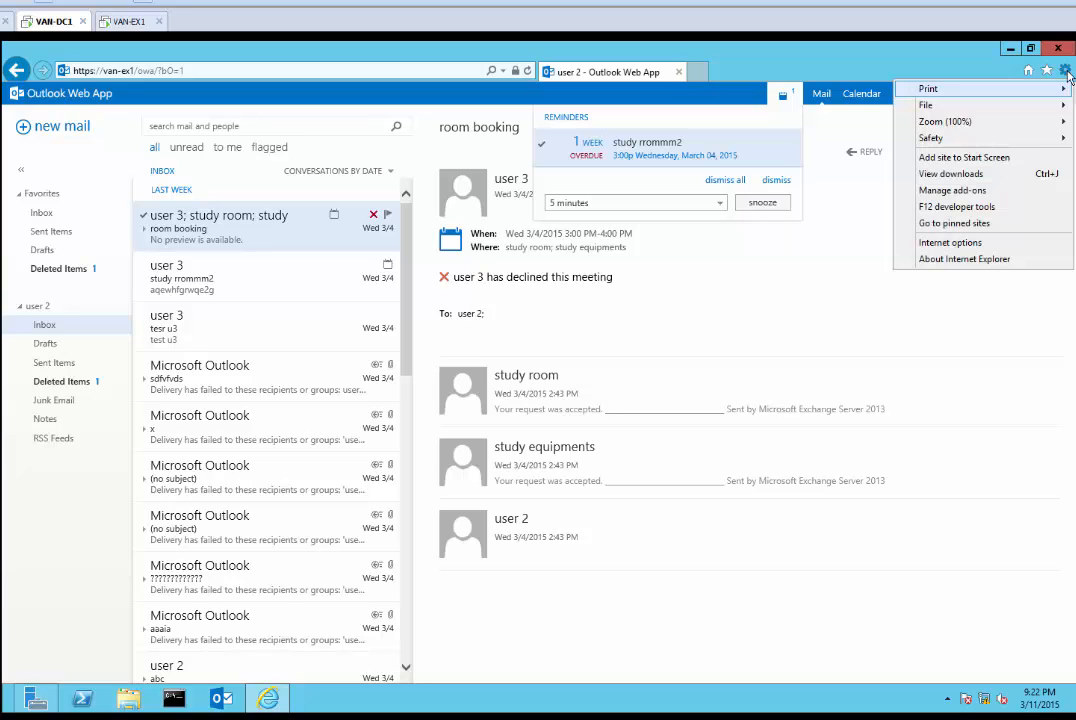
left_click(861, 63)
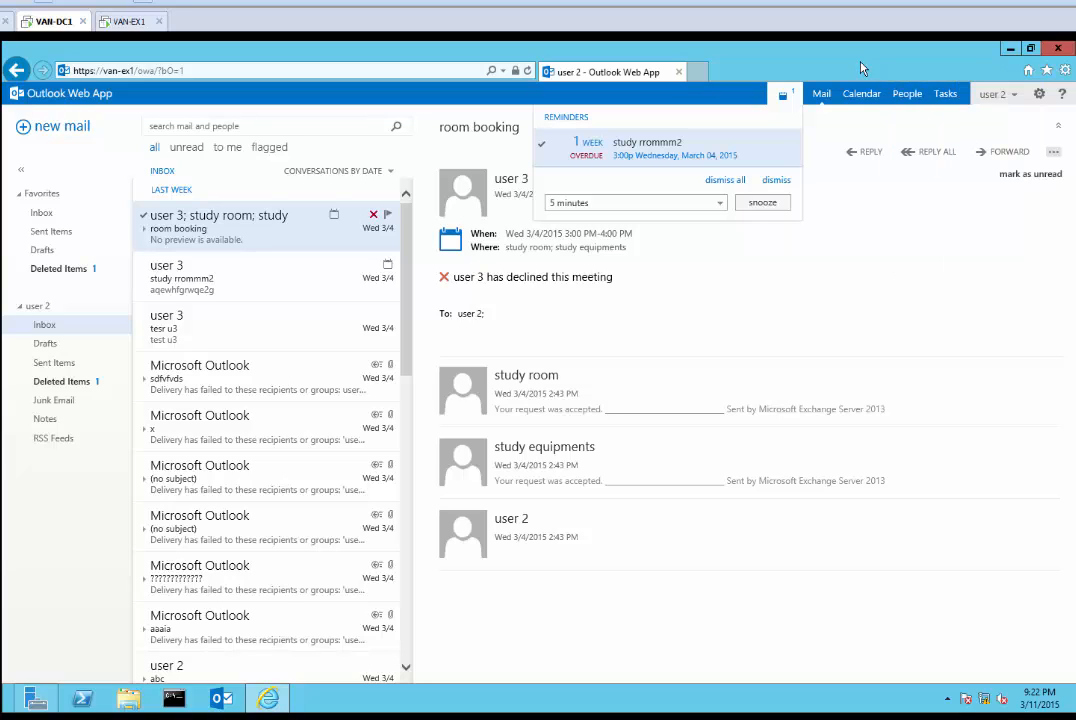
Close the reminders, collapse the room booking conversation, and open the settings and account menus
left_click(891, 289)
left_click(1053, 153)
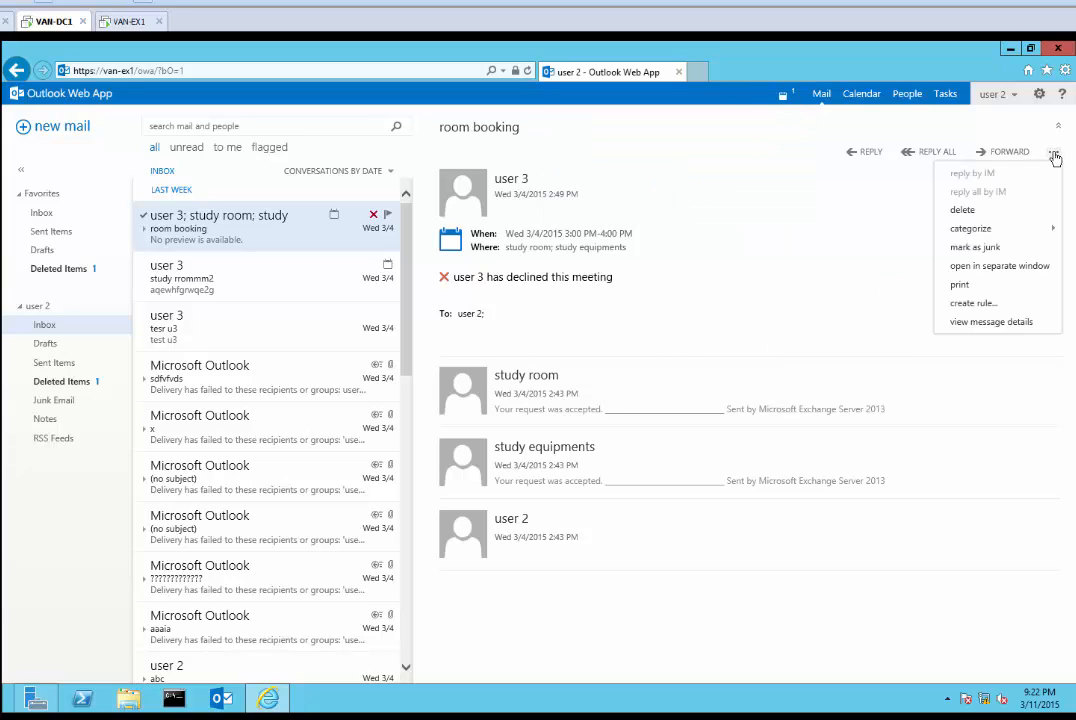
left_click(1058, 127)
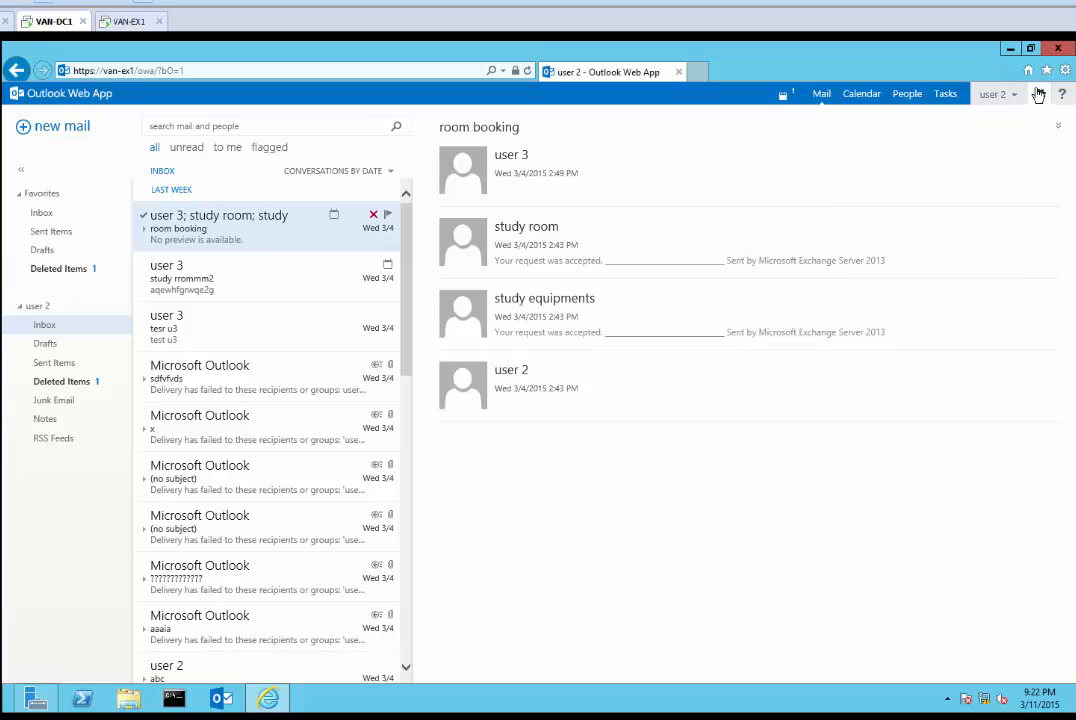
left_click(1039, 94)
left_click(1062, 94)
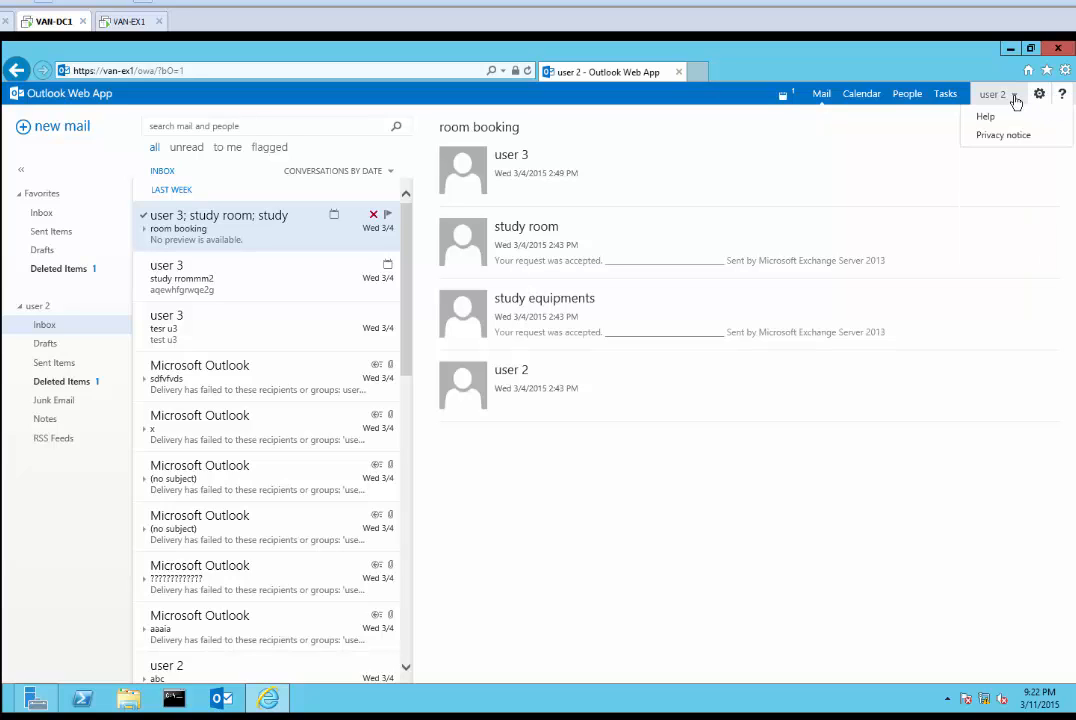
left_click(1013, 97)
Sign out of Outlook Web App and sign back in with the account password
left_click(786, 228)
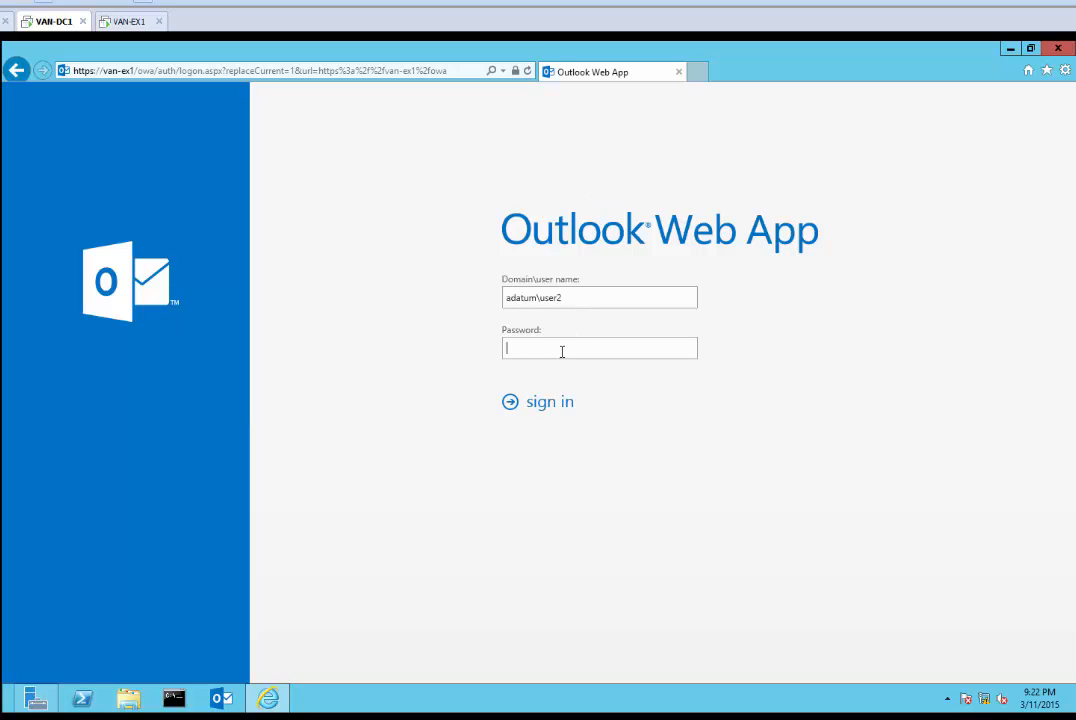
left_click(504, 74)
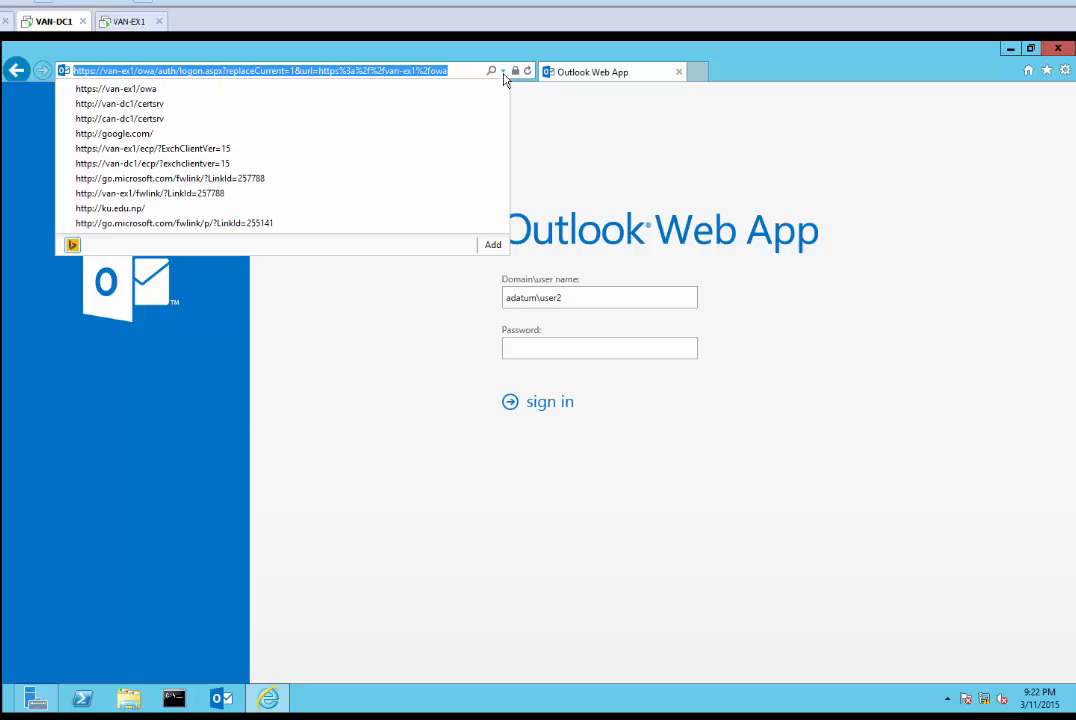
left_click(504, 75)
right_click(518, 76)
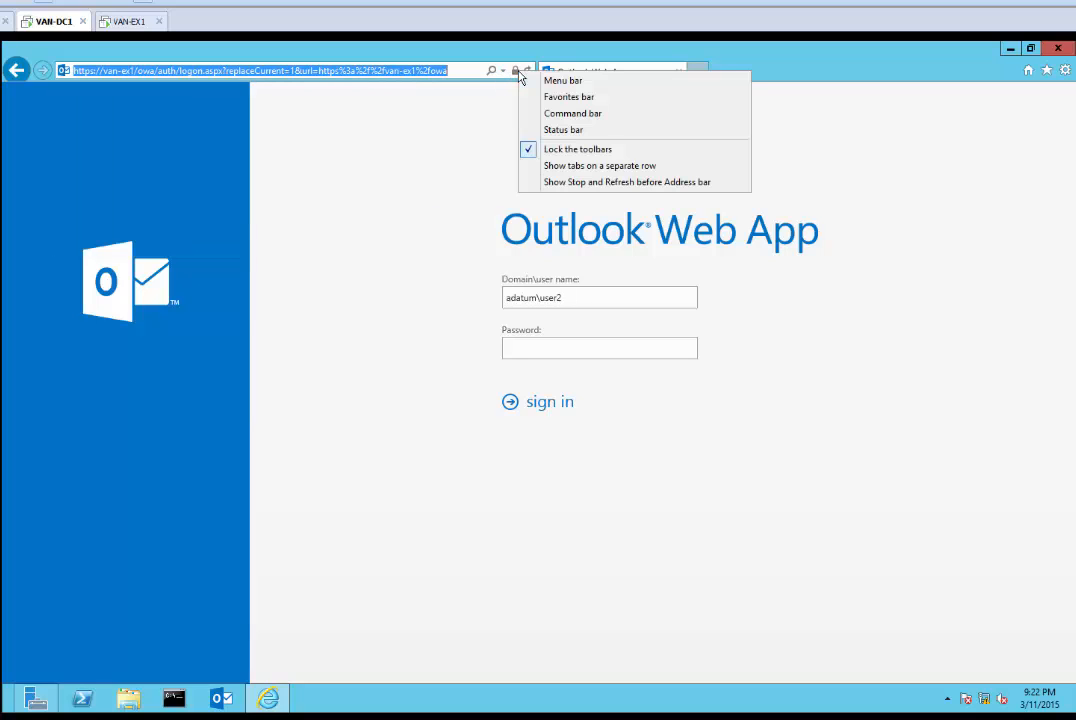
left_click(376, 716)
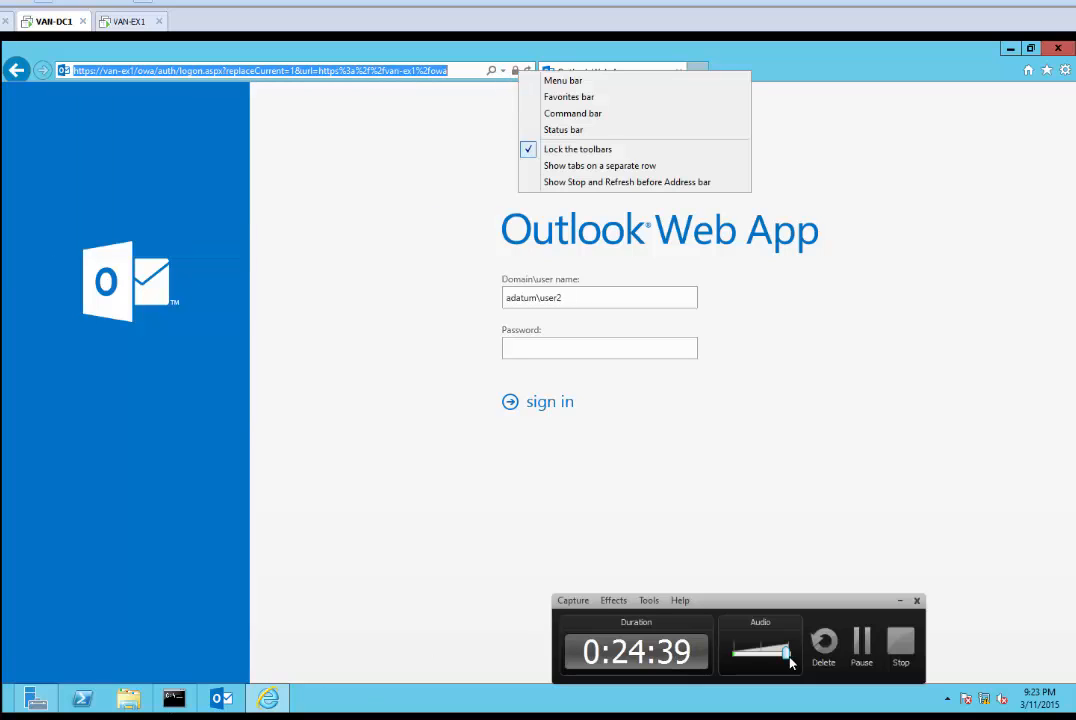
left_click(539, 350)
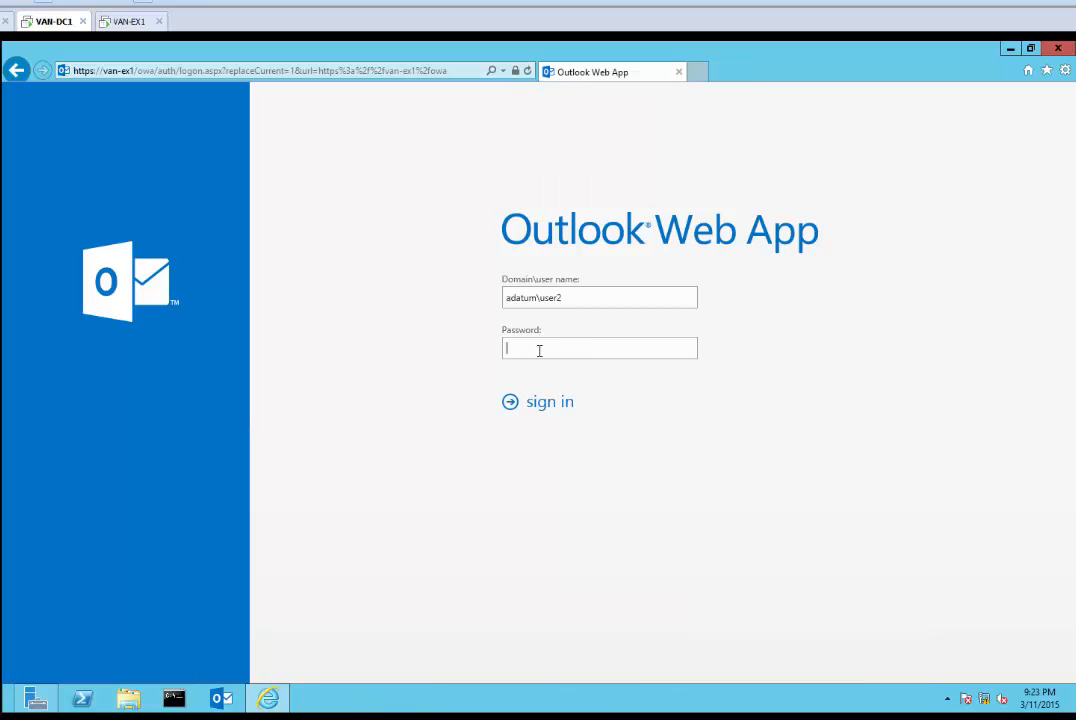
type("Pa$$w0rd")
key("Return")
Inspect the site's certificate details and confirm its adatum-VAN-DC1-CA certification path shows OK
left_click(514, 72)
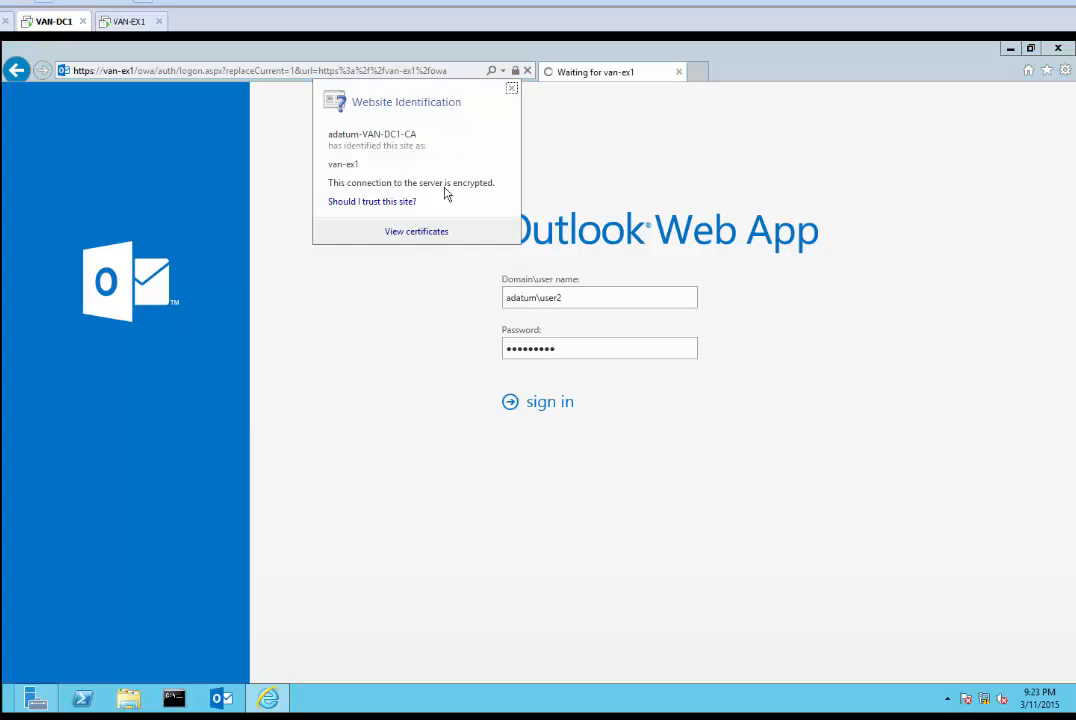
left_click(416, 231)
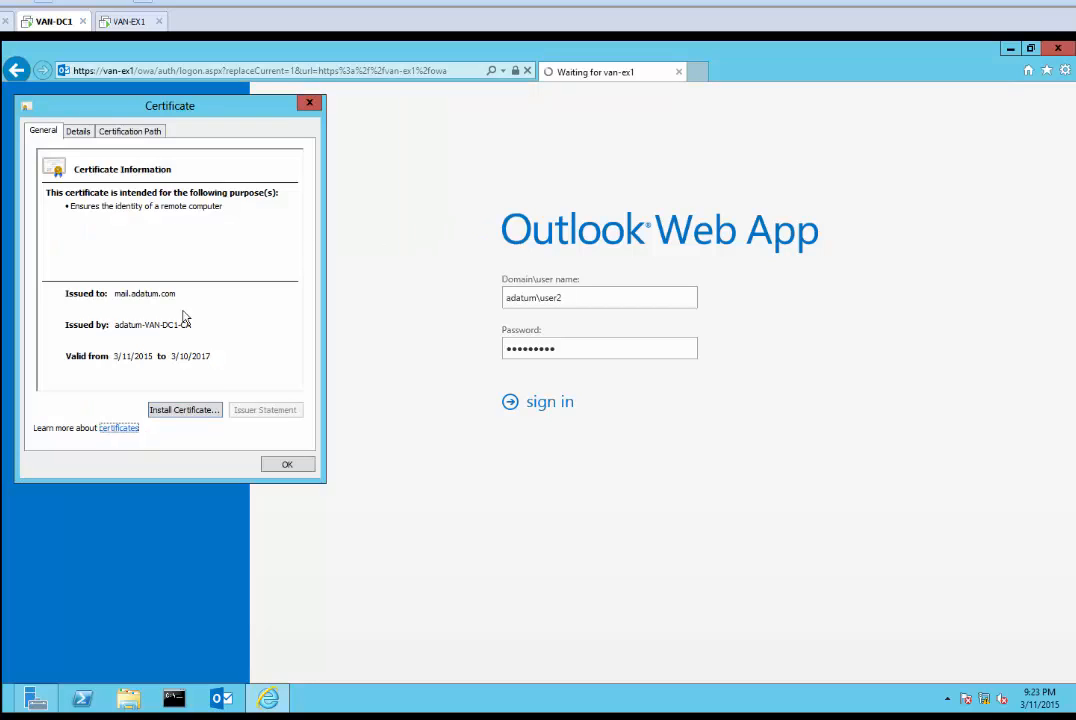
left_click(80, 131)
left_click(138, 131)
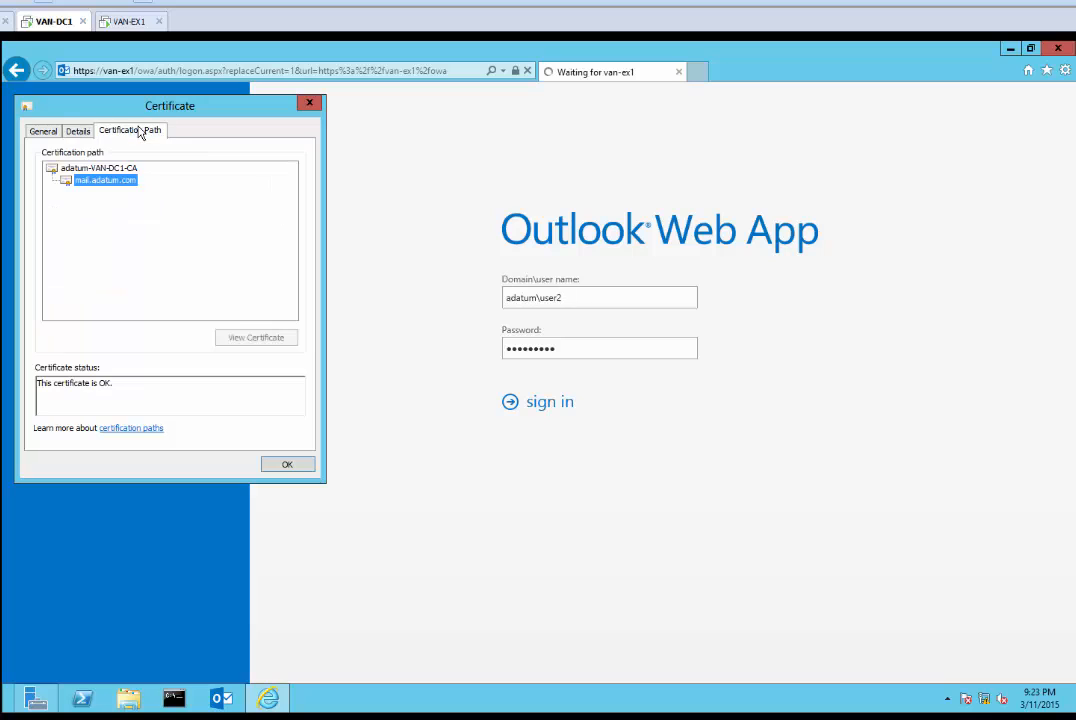
left_click(45, 131)
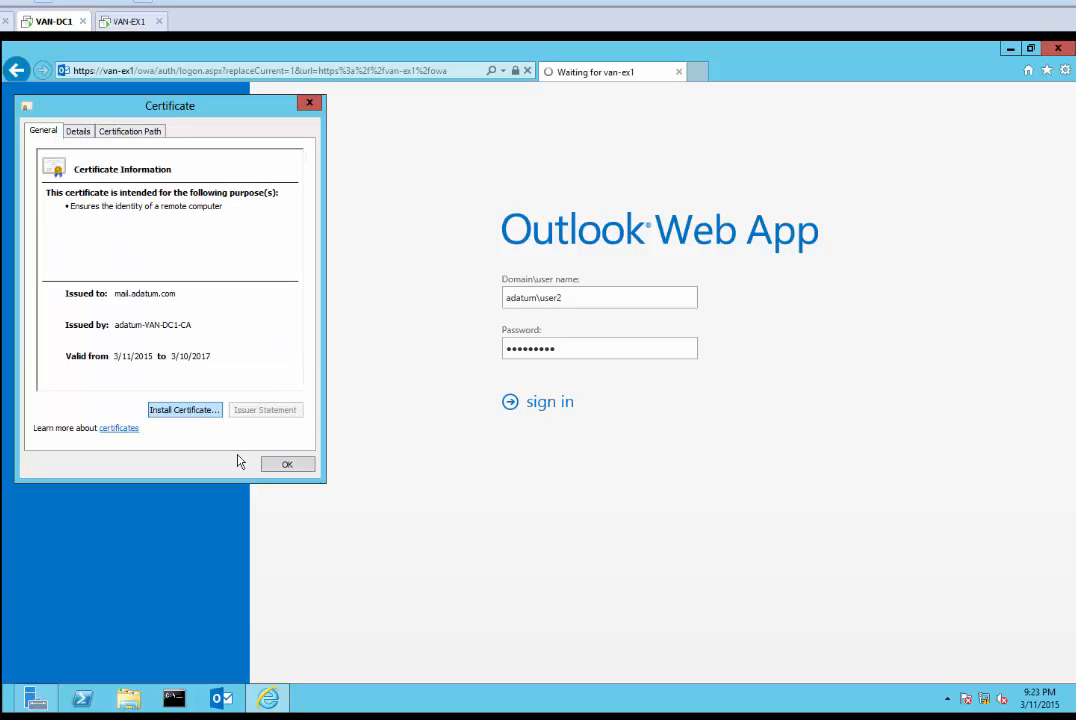
left_click(287, 465)
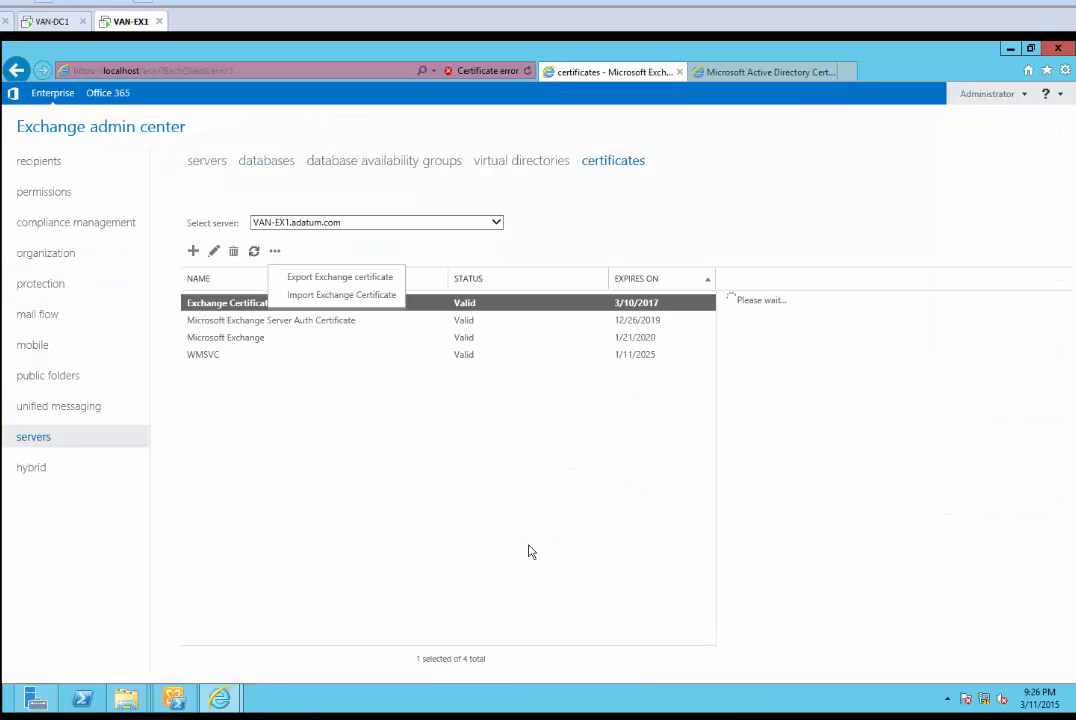
Under servers > certificates, select the Exchange Certificate from Internal CA and start exporting it
left_click(40, 406)
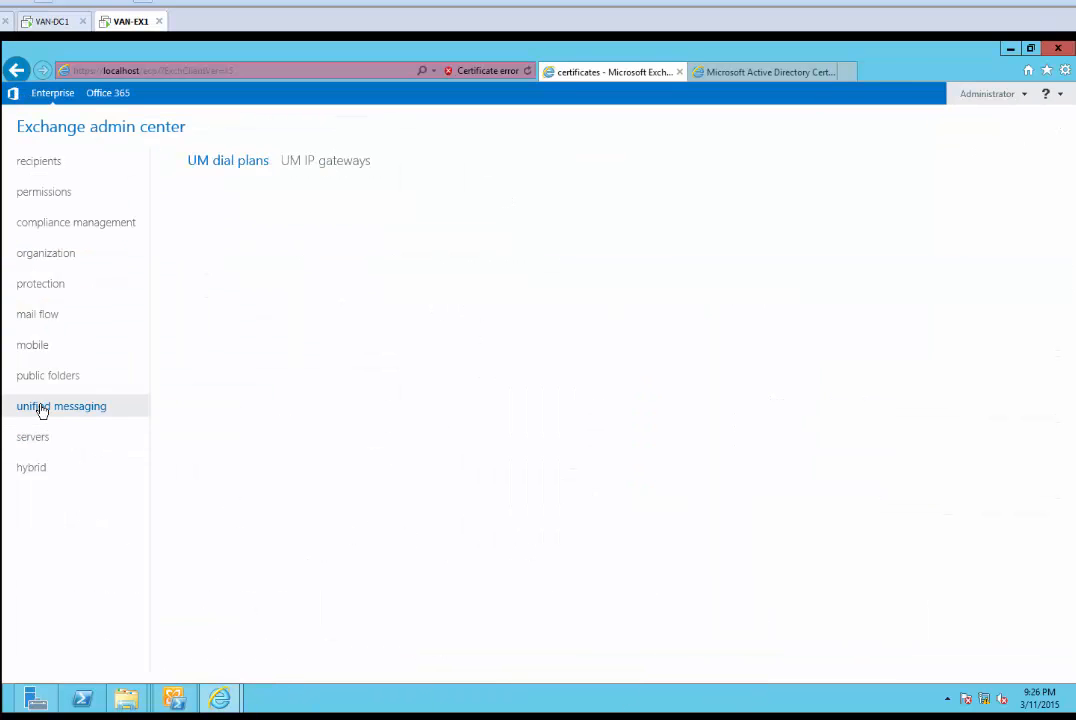
left_click(33, 437)
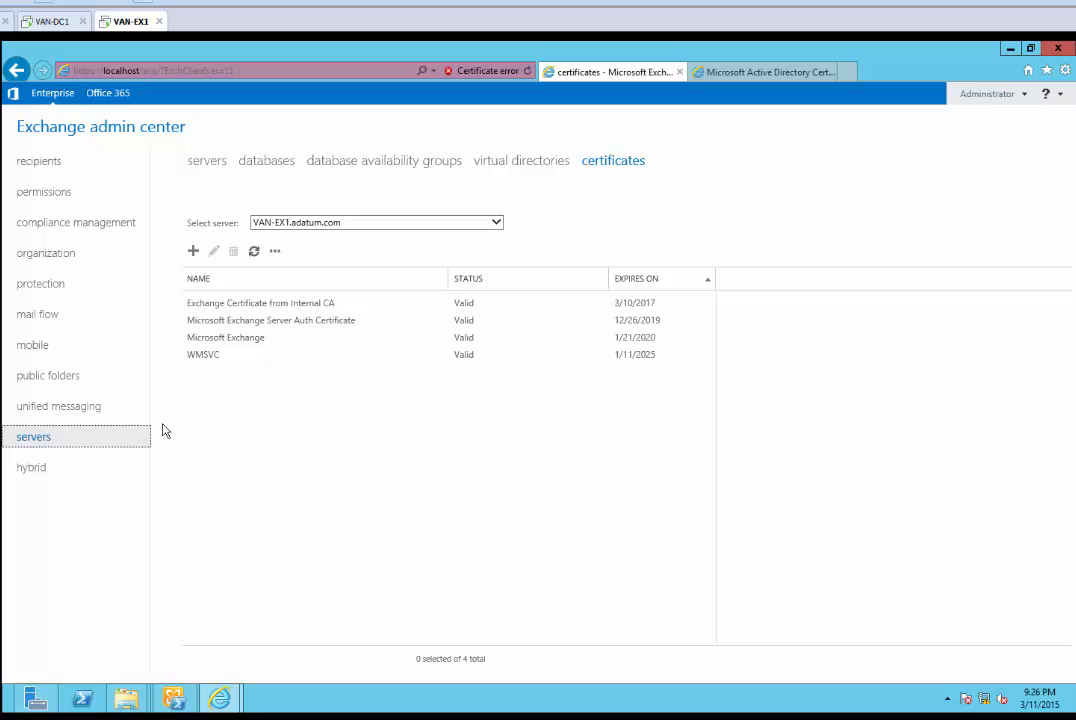
left_click(265, 303)
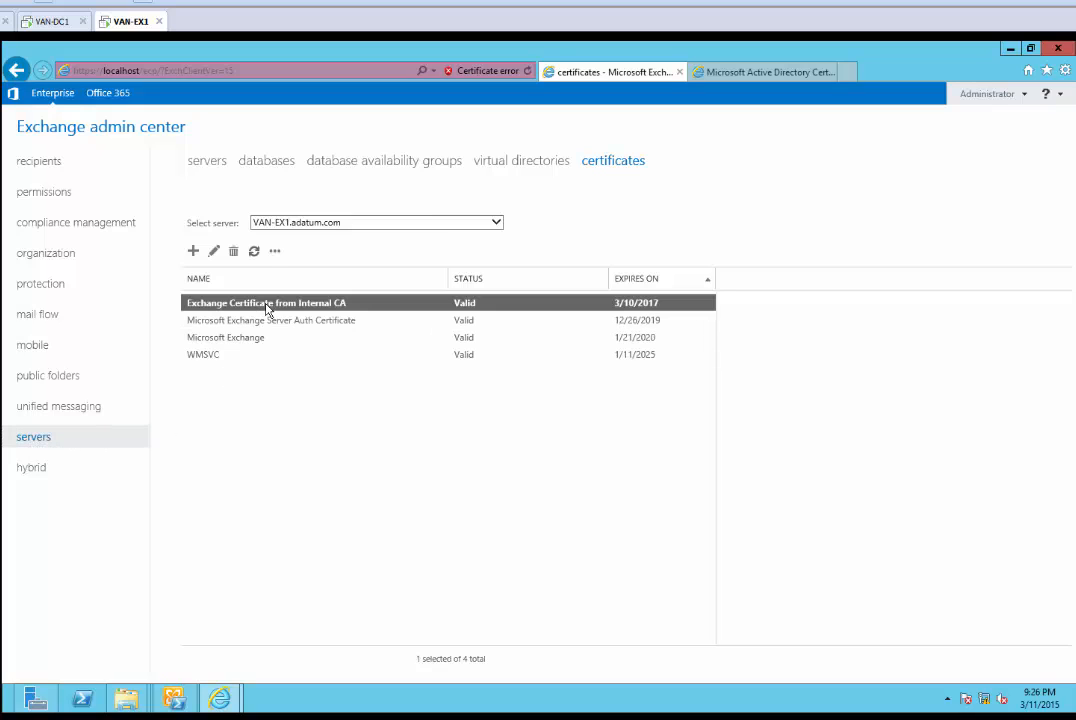
left_click(275, 251)
left_click(316, 280)
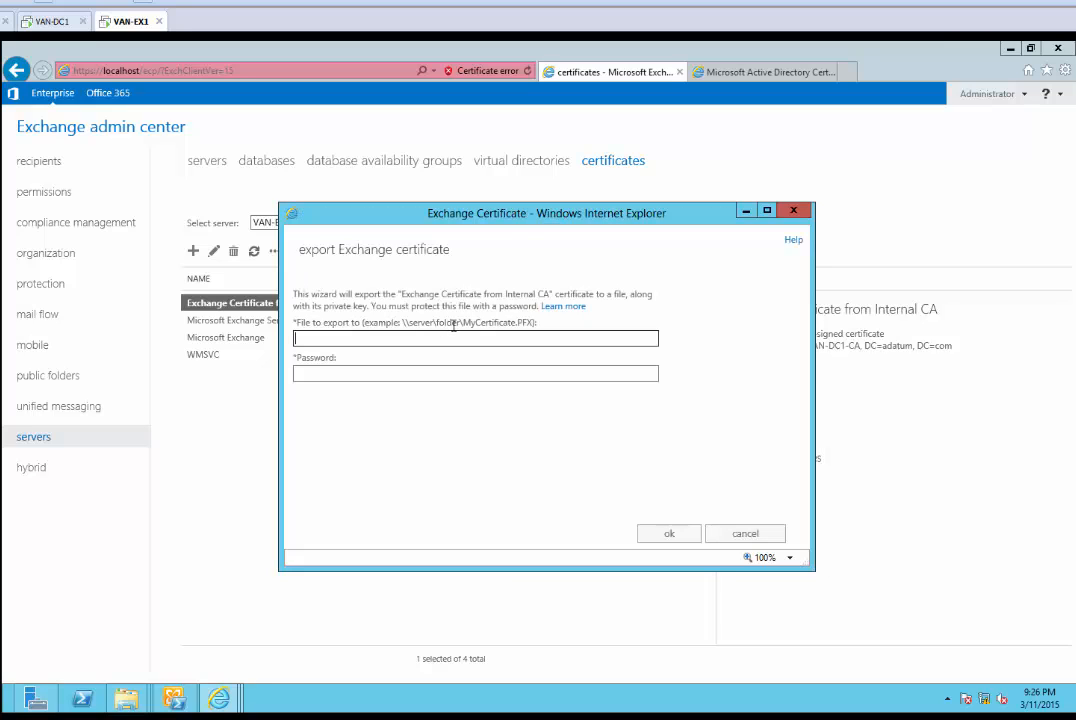
Export it to \\van-ex1\certificate\adatum-exported-certificate.pfx, protected with a password
left_click(389, 343)
type("\\\\van-ex1\\certificate\\")
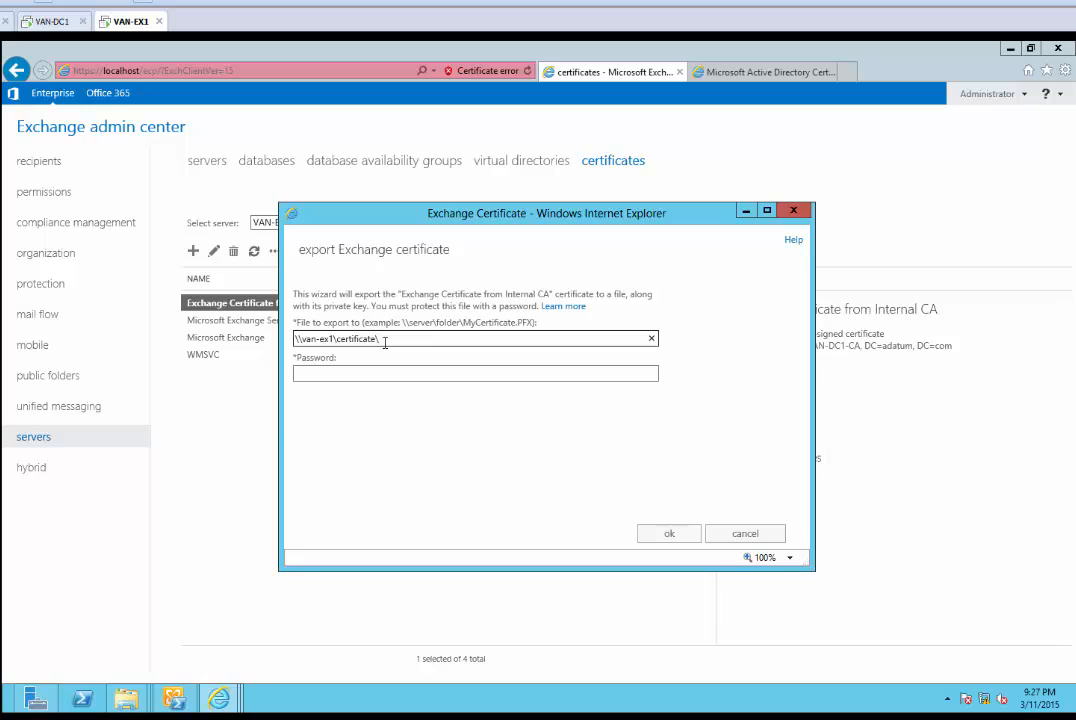
type("adatum-exported-certificate.pfx")
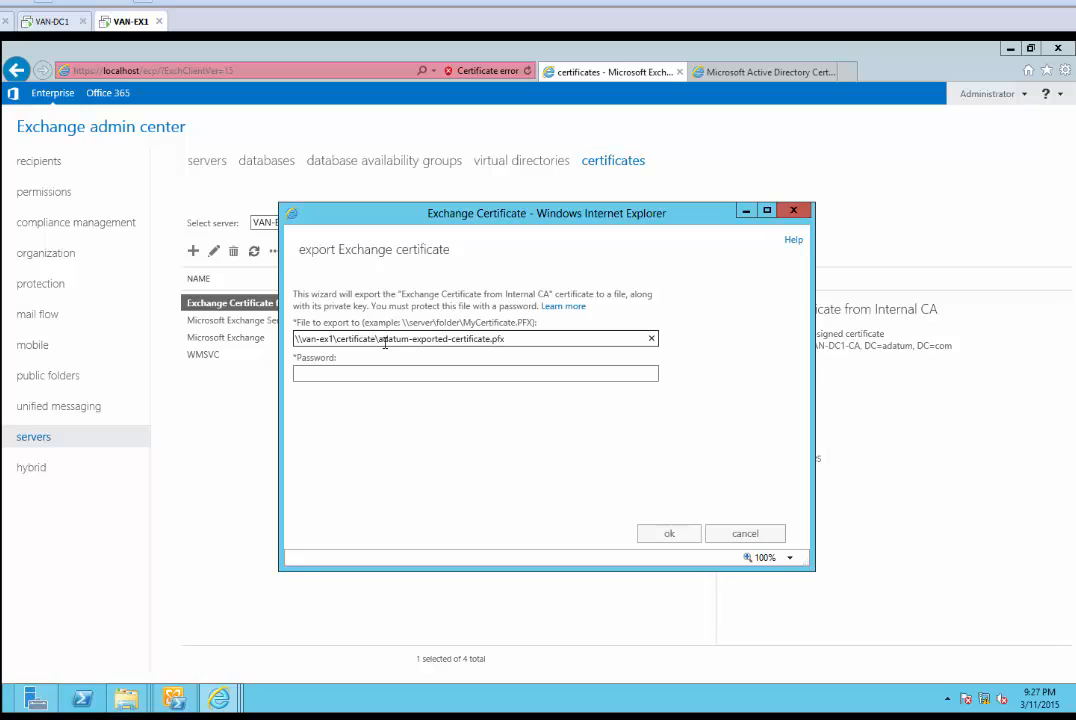
left_click(372, 373)
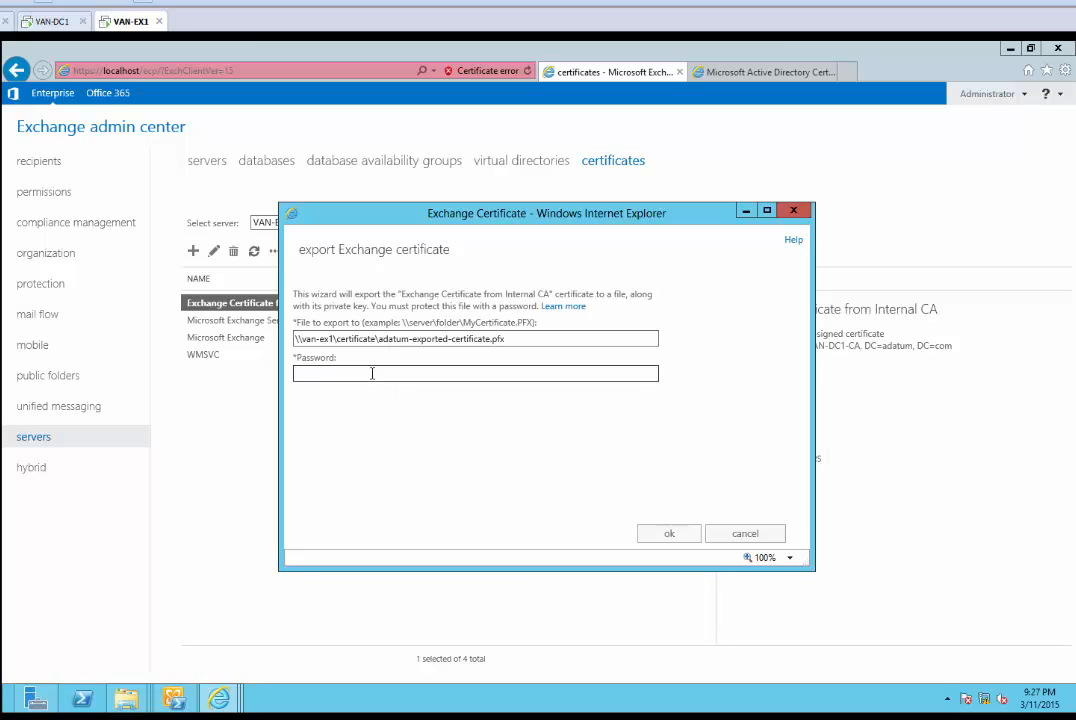
type("Pa$$w0rd1")
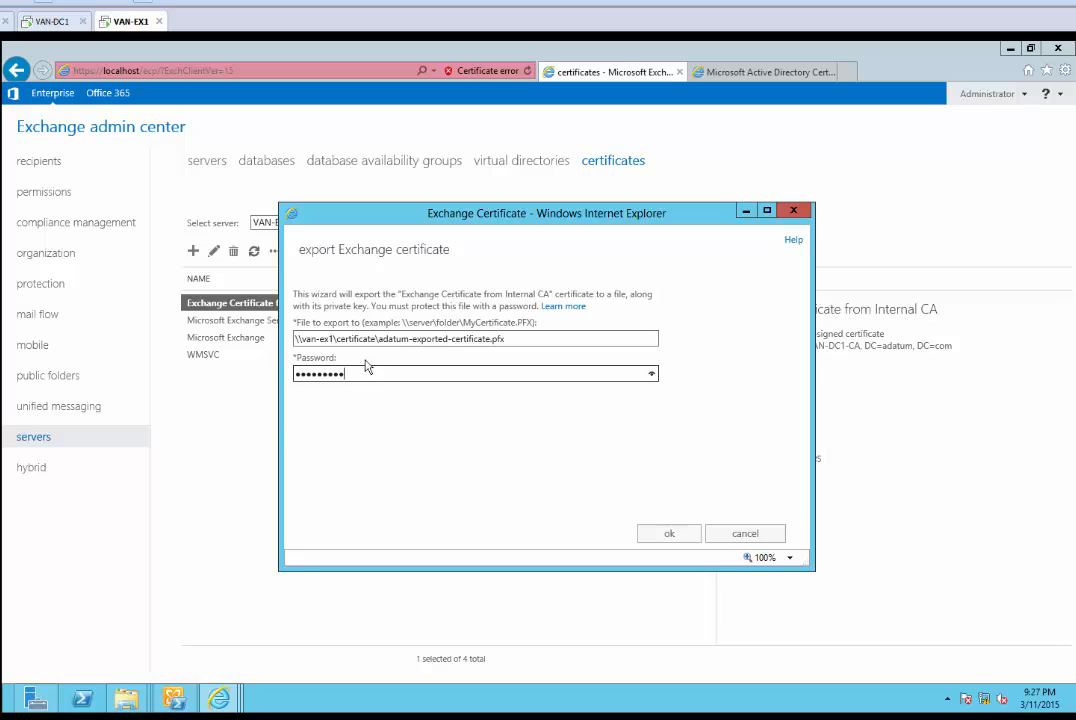
left_click(676, 535)
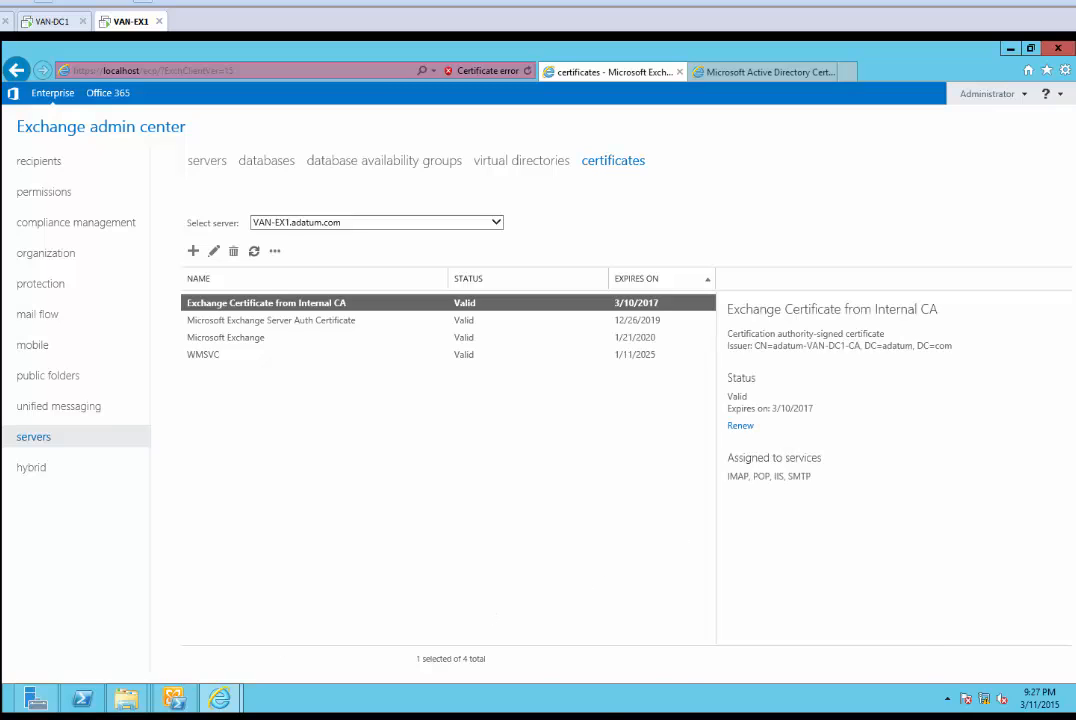
left_click(634, 717)
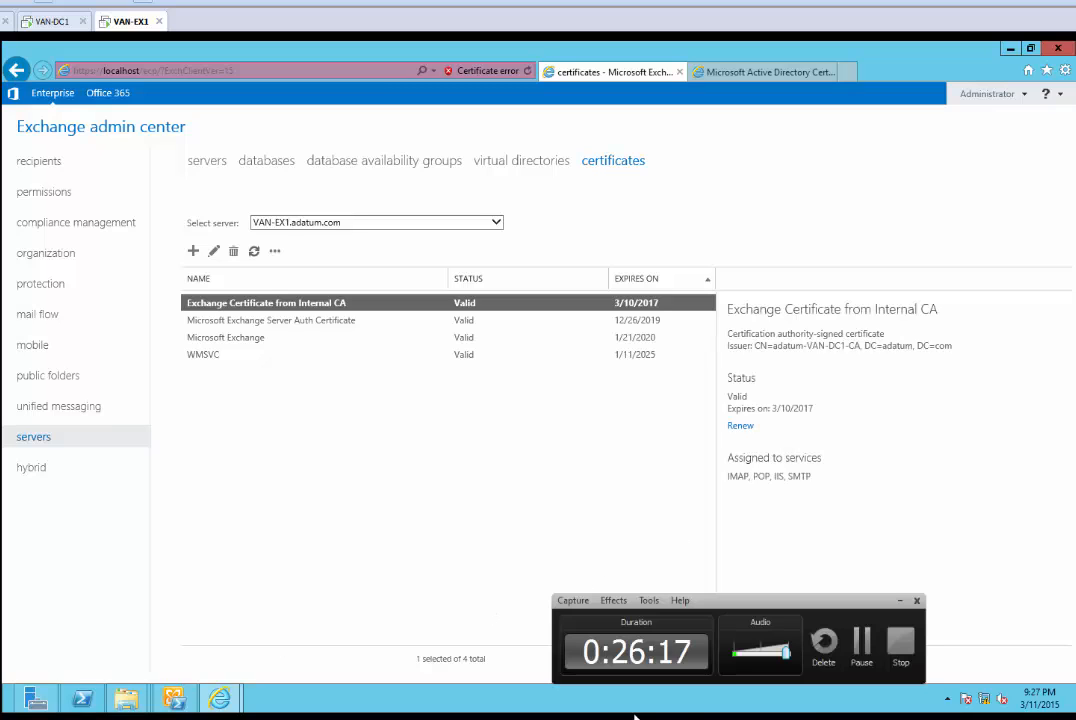
left_click(861, 634)
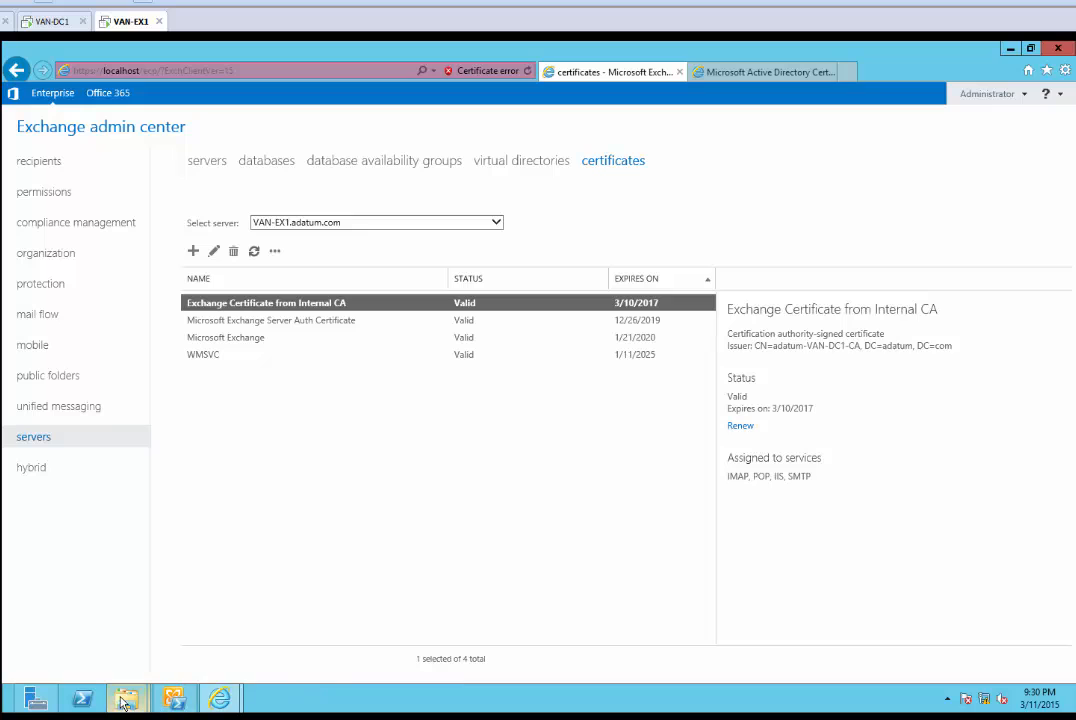
Refresh the C:\Certificate folder and select the new adatum-exported-certificate file
mouse_move(126, 697)
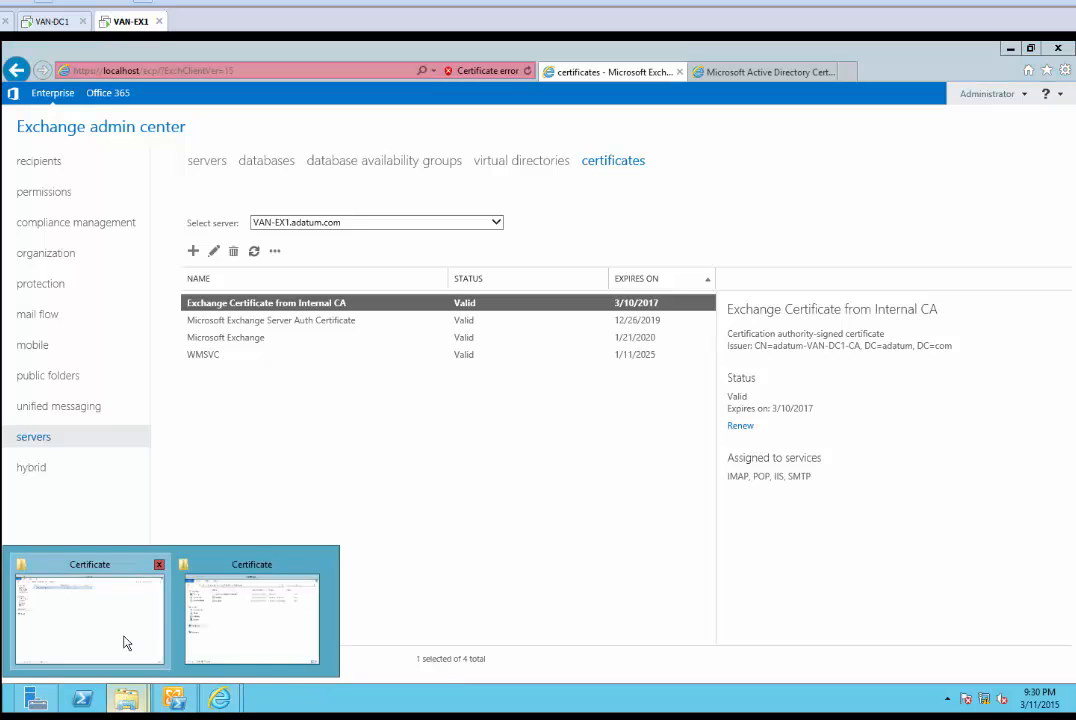
left_click(126, 642)
right_click(283, 428)
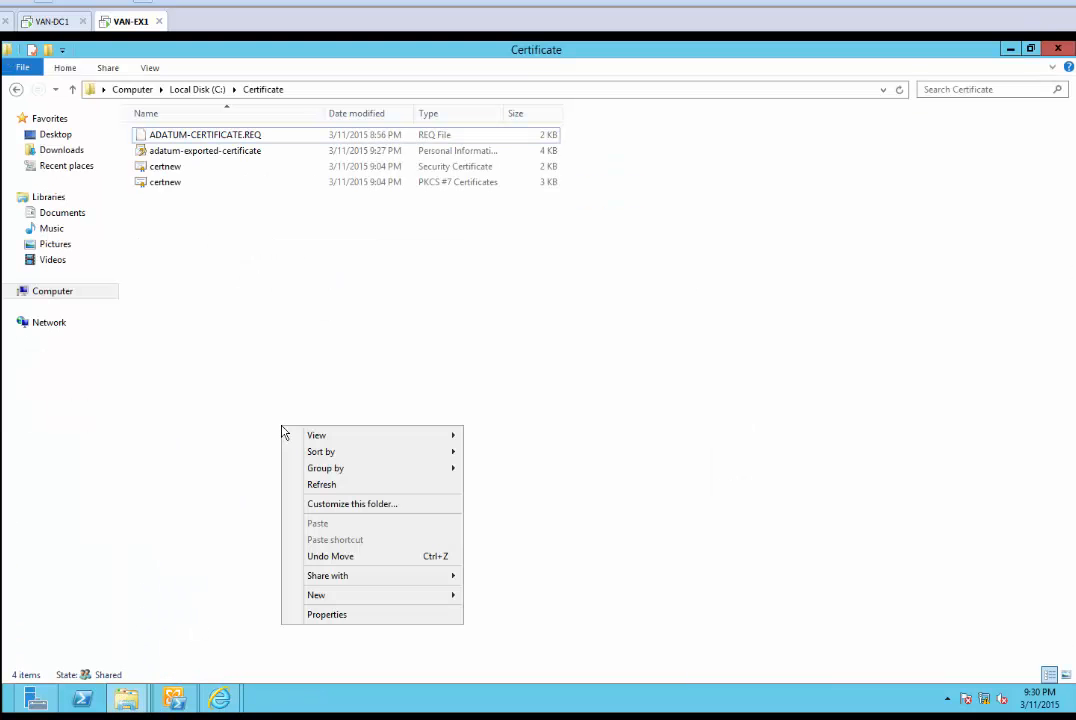
left_click(341, 487)
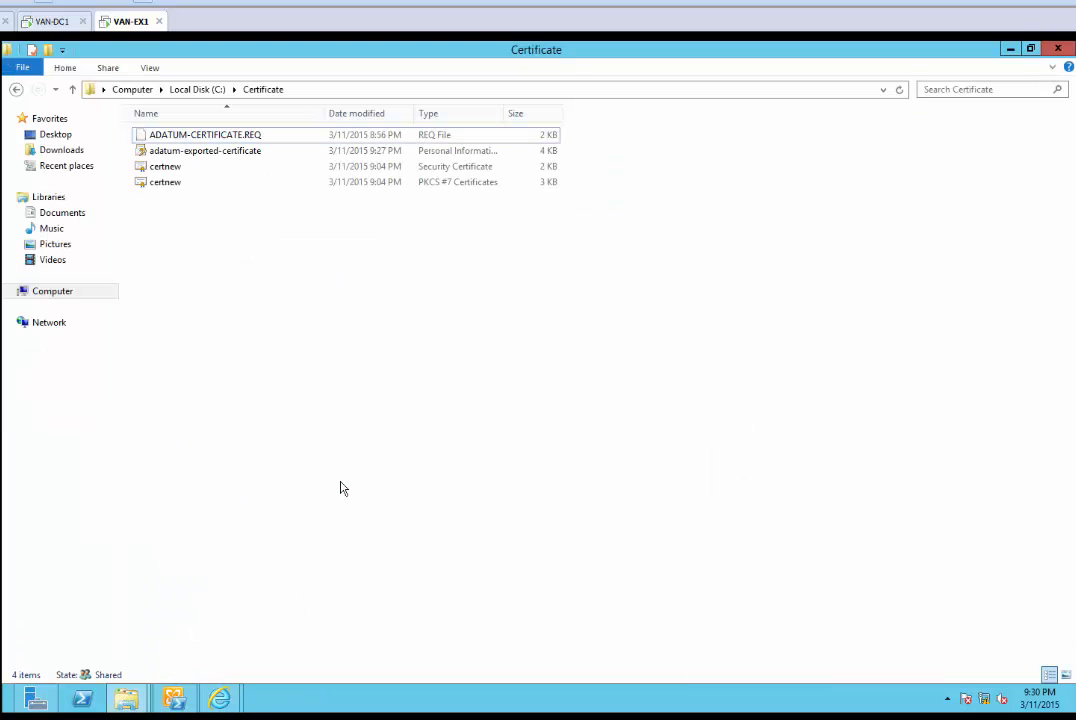
left_click(217, 158)
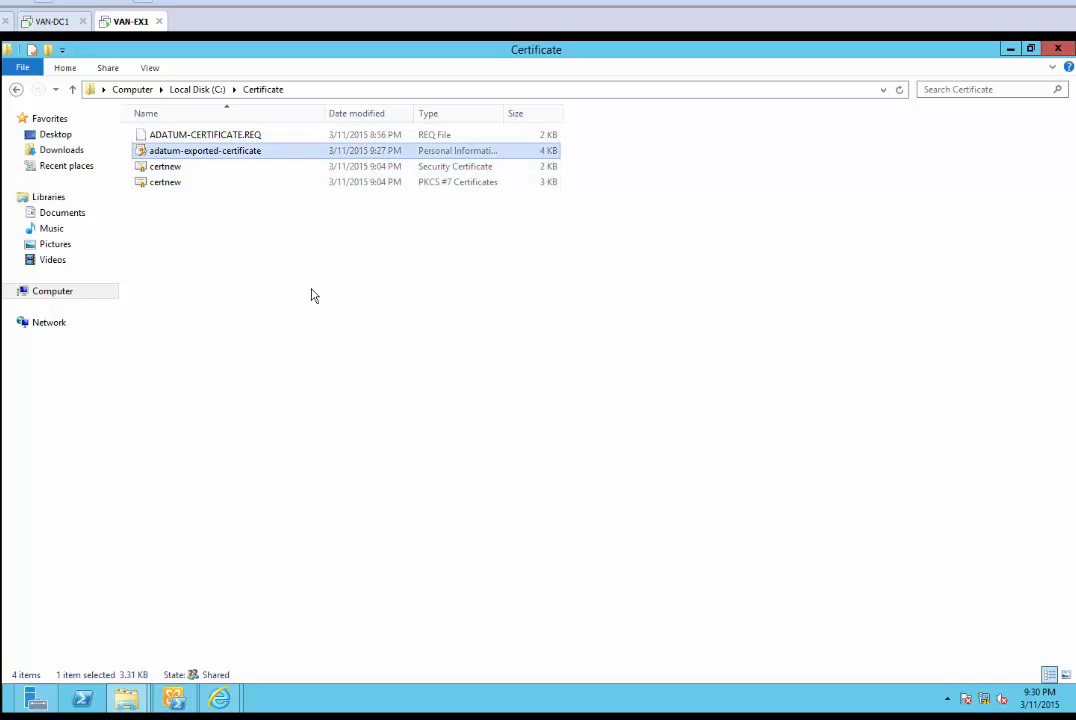